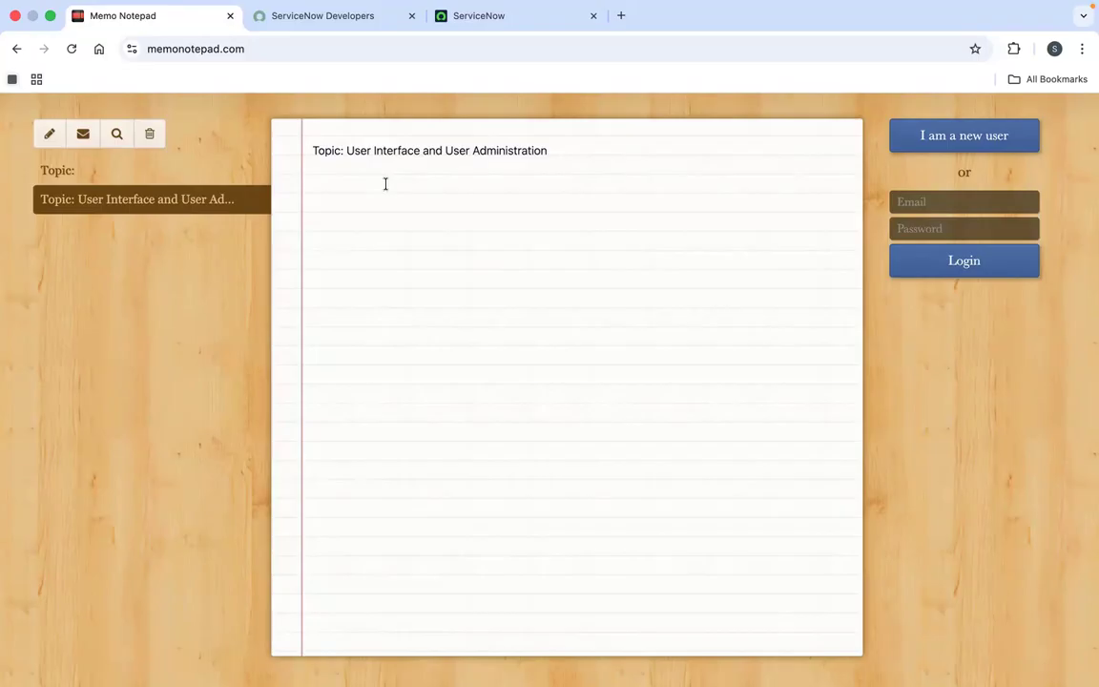
# Shorten the note's topic line to "Topic:User Administration" and start a new line below it.
pyautogui.click(445, 150)
pyautogui.press('BackSpace')
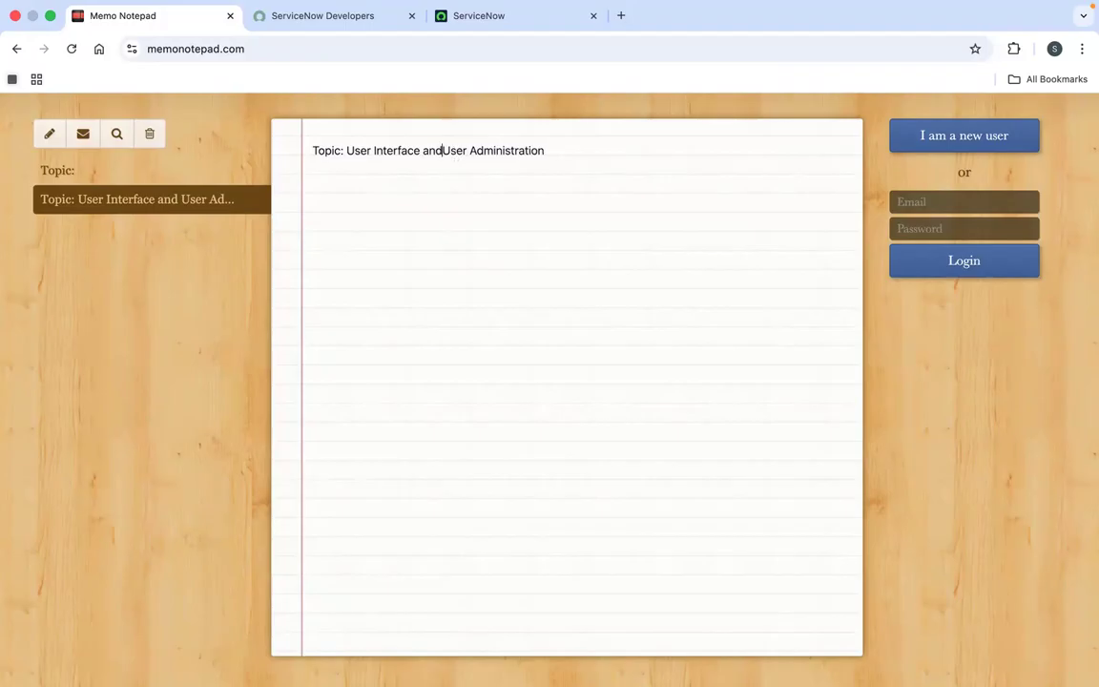
pyautogui.press('BackSpace')
pyautogui.press('BackSpace')
pyautogui.press('BackSpace')
pyautogui.press('BackSpace')
pyautogui.press('BackSpace')
pyautogui.press('BackSpace')
pyautogui.press('BackSpace')
pyautogui.press('BackSpace')
pyautogui.press('BackSpace')
pyautogui.press('BackSpace')
pyautogui.press('BackSpace')
pyautogui.press('BackSpace')
pyautogui.press('BackSpace')
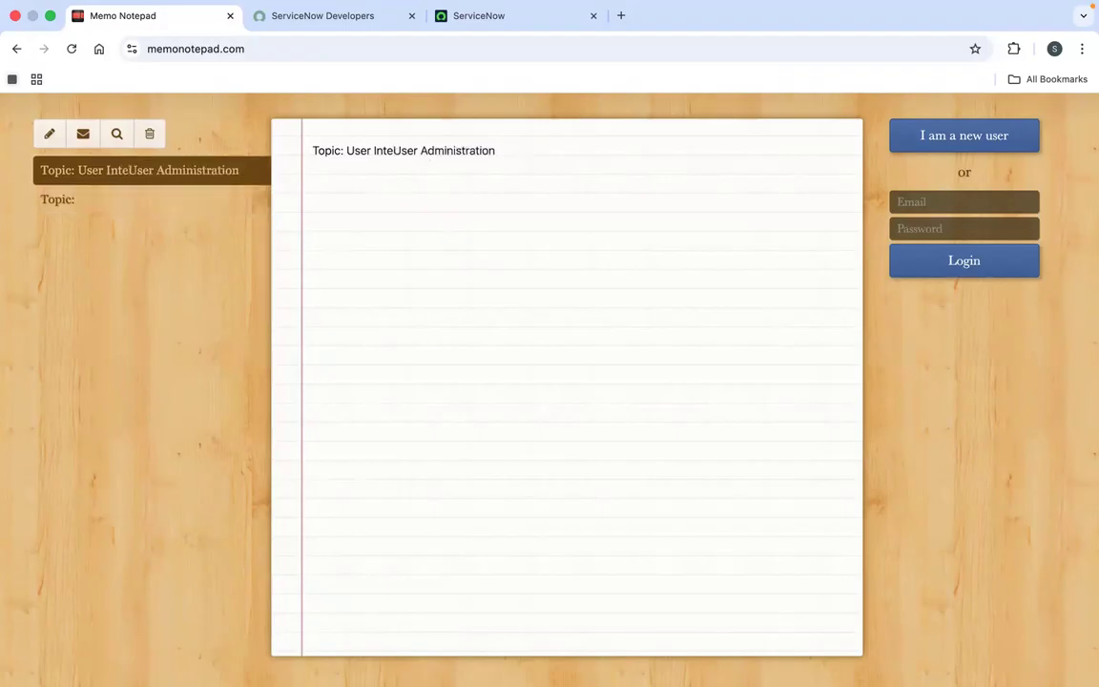
pyautogui.press('BackSpace')
pyautogui.press('BackSpace')
pyautogui.press('BackSpace')
pyautogui.press('BackSpace')
pyautogui.press('BackSpace')
pyautogui.press('BackSpace')
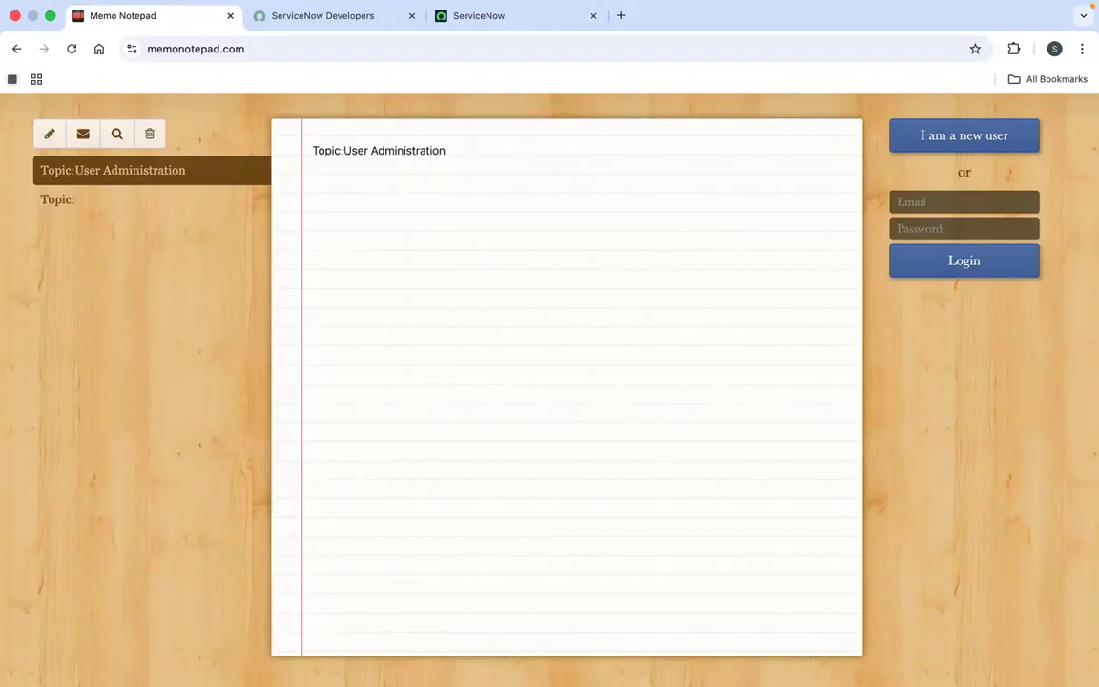
pyautogui.click(495, 155)
pyautogui.press('Return')
# Switch to the ServiceNow instance, filter the application navigator by "user ad" and look through the User Administration modules.
pyautogui.click(465, 17)
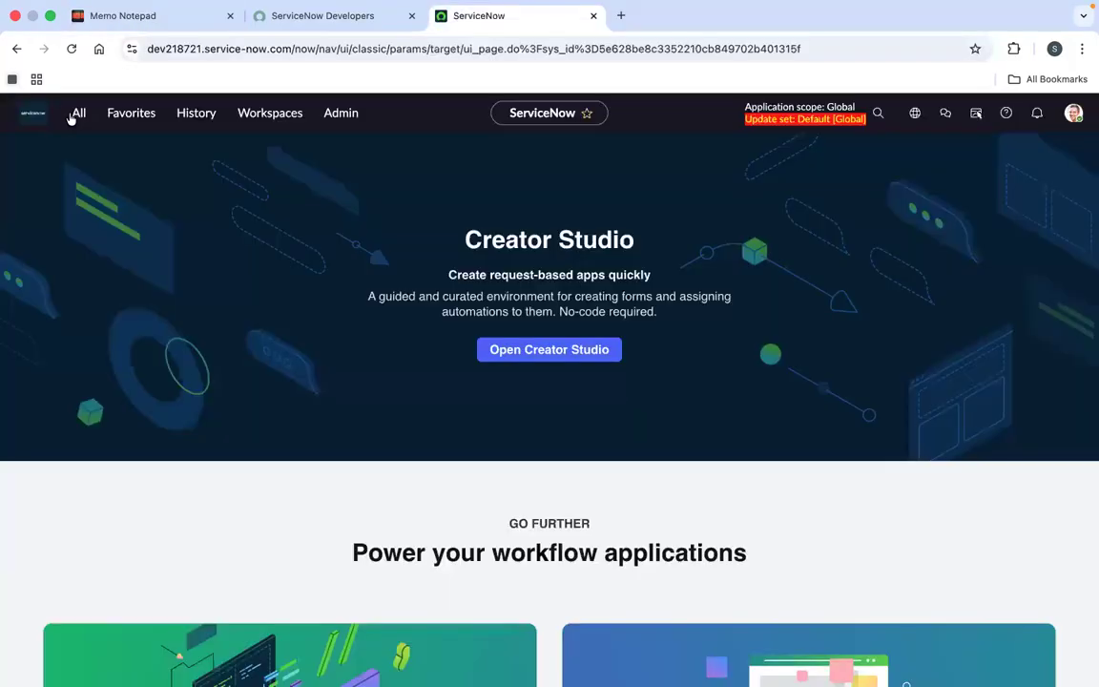
pyautogui.click(77, 115)
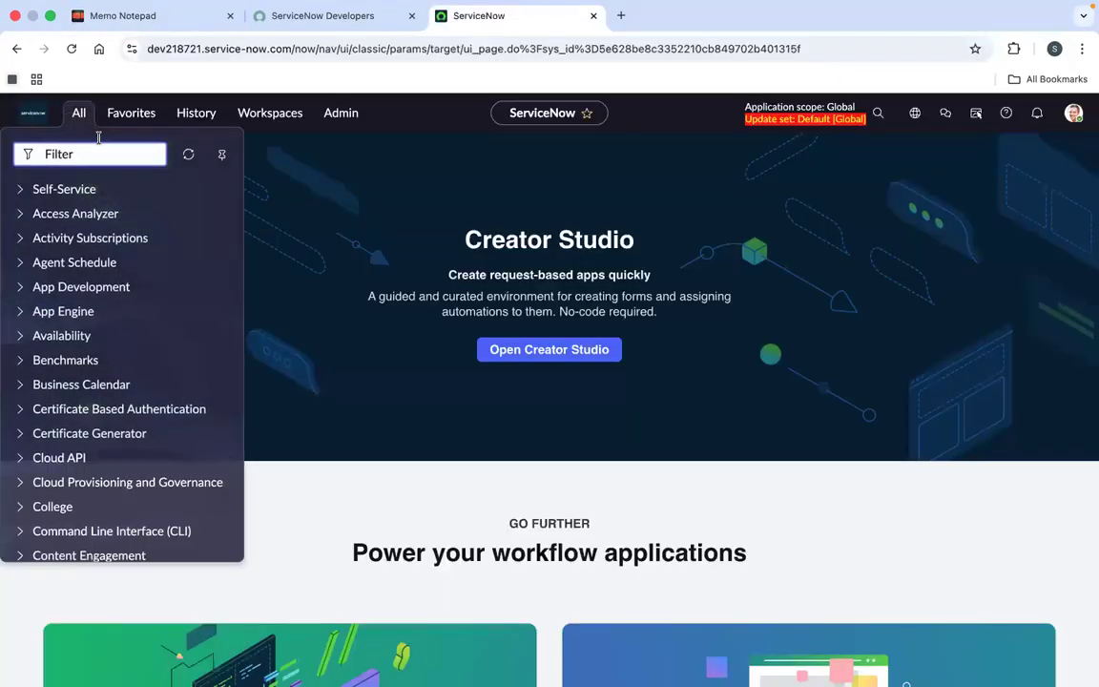
pyautogui.write('user ad')
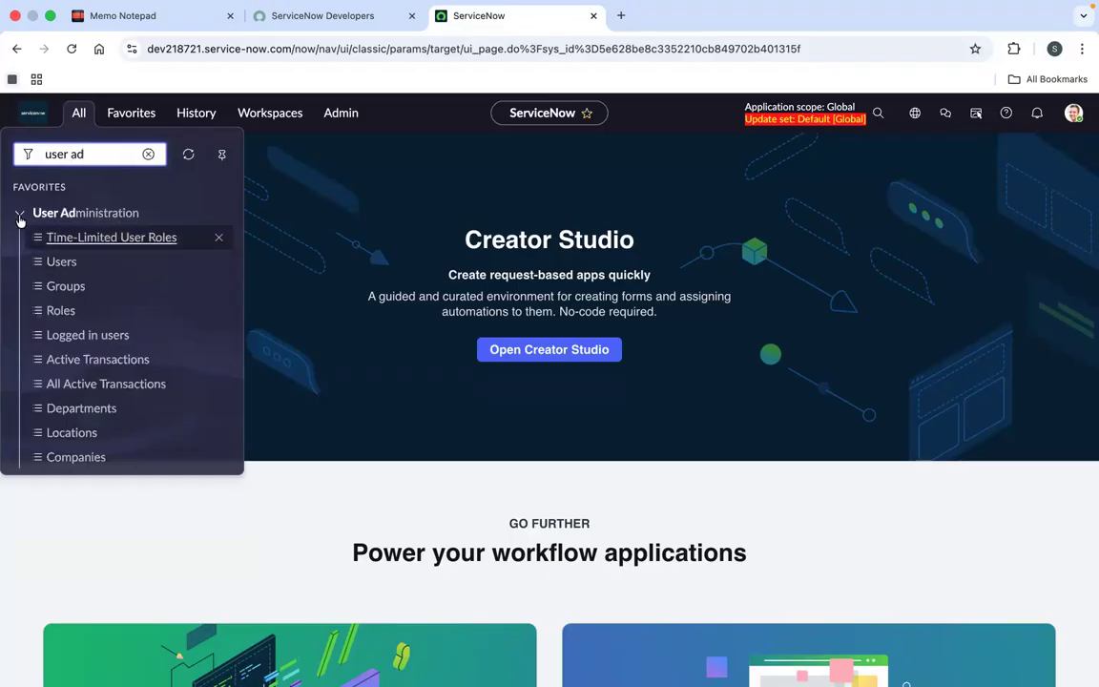
pyautogui.click(20, 219)
pyautogui.click(34, 219)
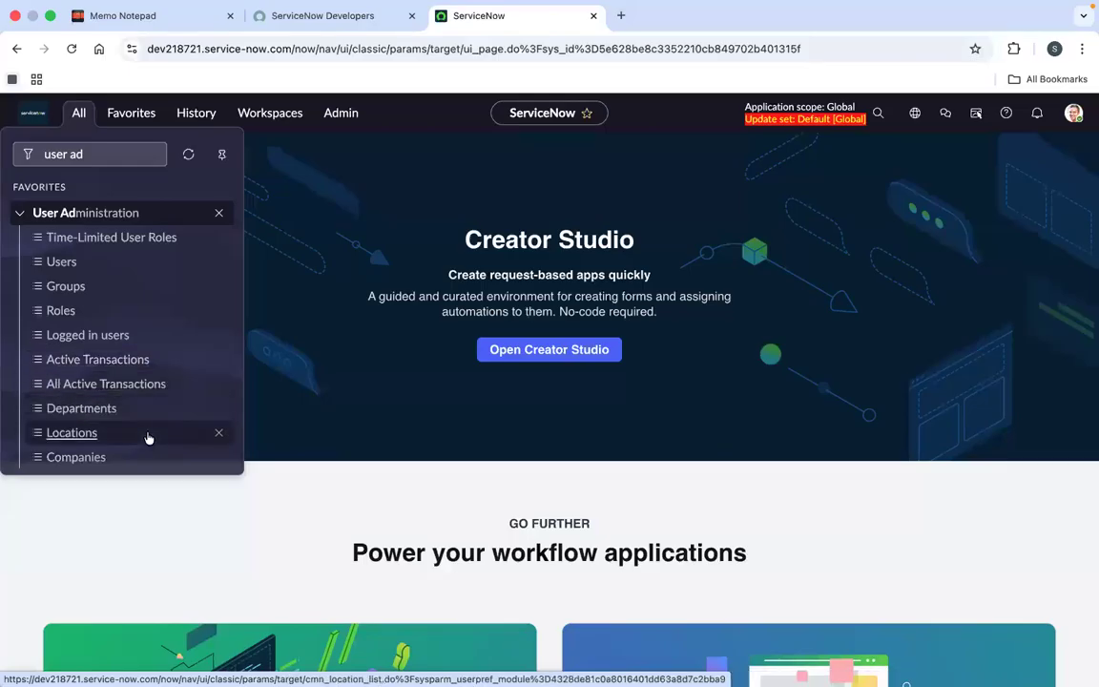
pyautogui.scroll(-3, 148, 437)
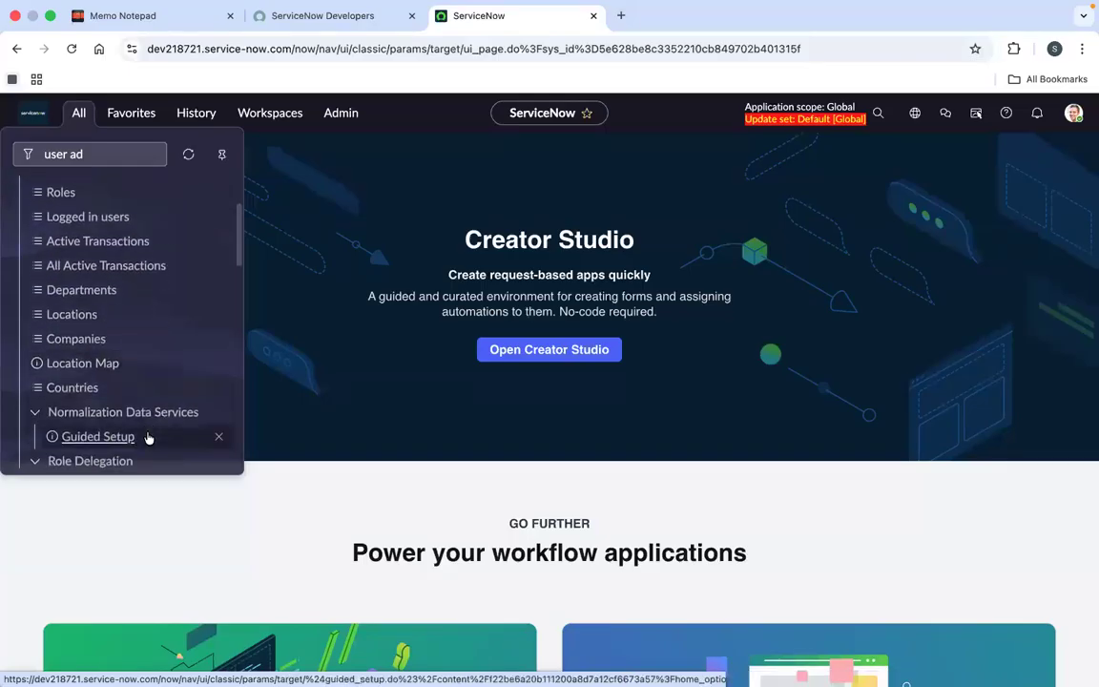
pyautogui.scroll(2, 143, 397)
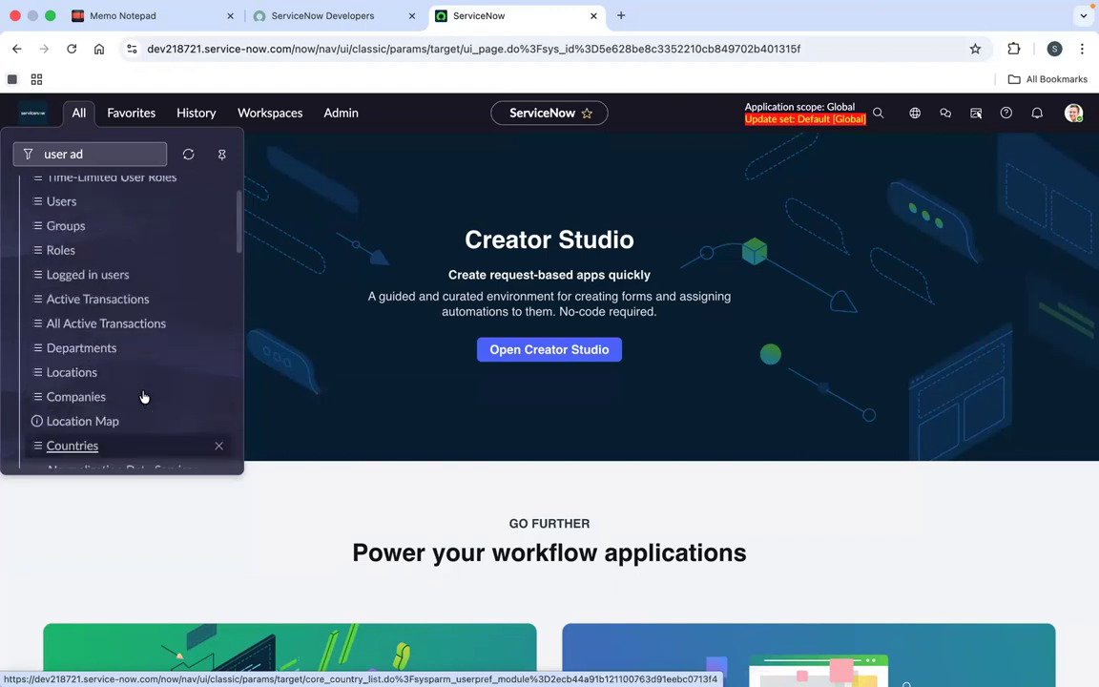
pyautogui.scroll(2, 143, 397)
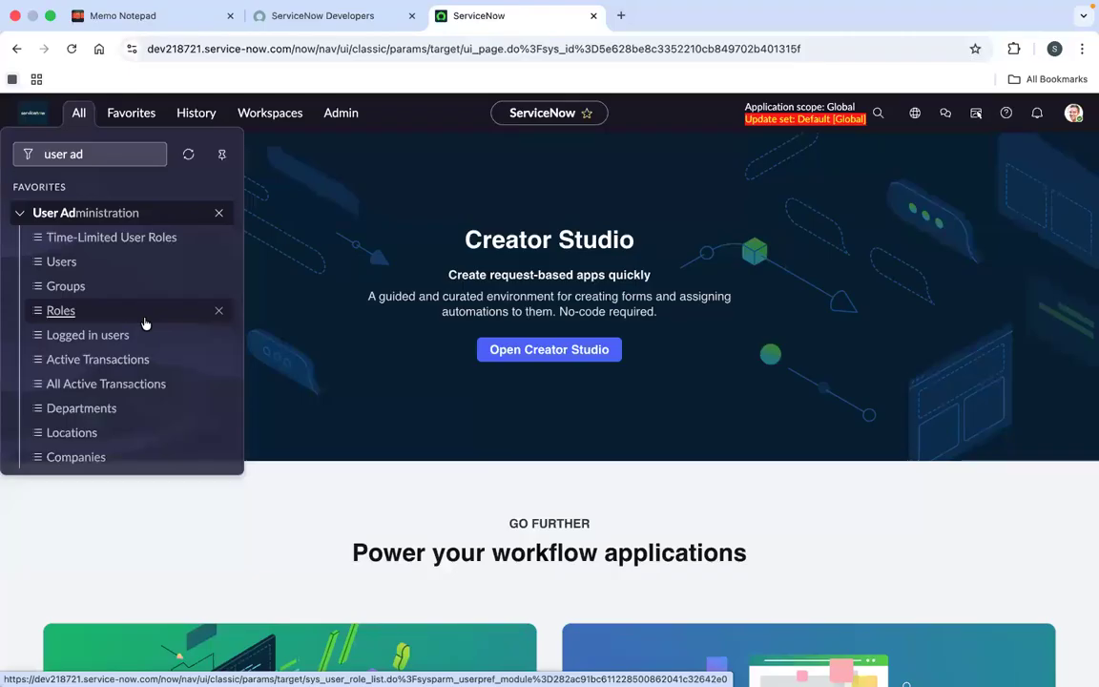
# Open the Users module from User Administration in a separate browser tab and view its list.
pyautogui.keyDown('super'); pyautogui.click(59, 261); pyautogui.keyUp('super')
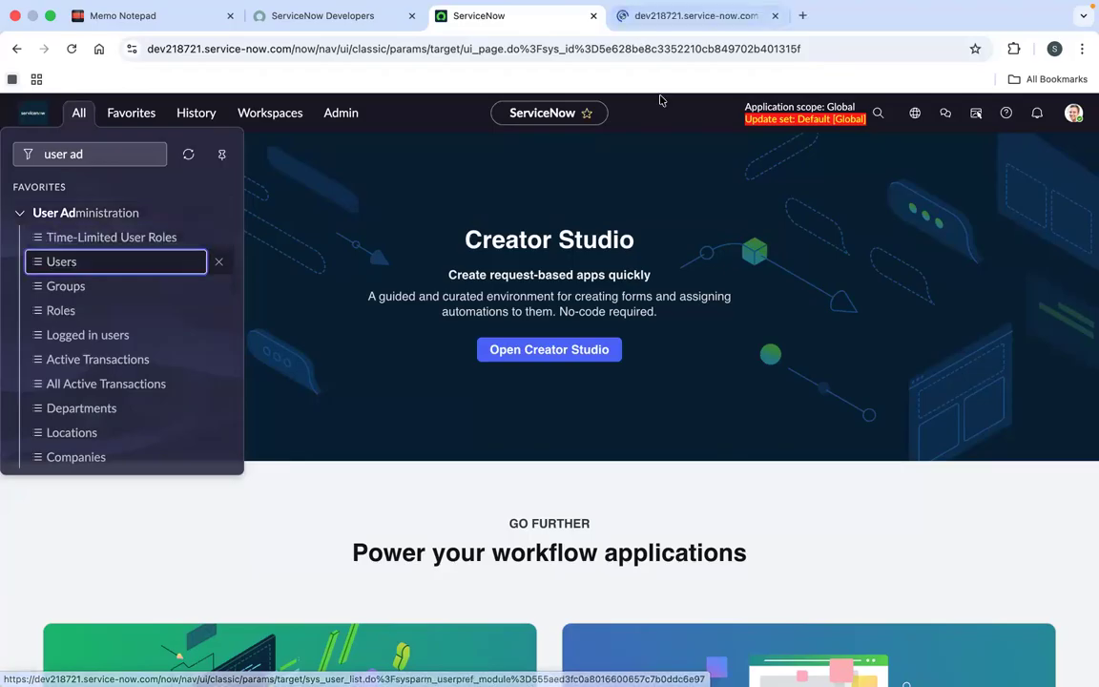
pyautogui.hotkey('ctrl', 'Tab')
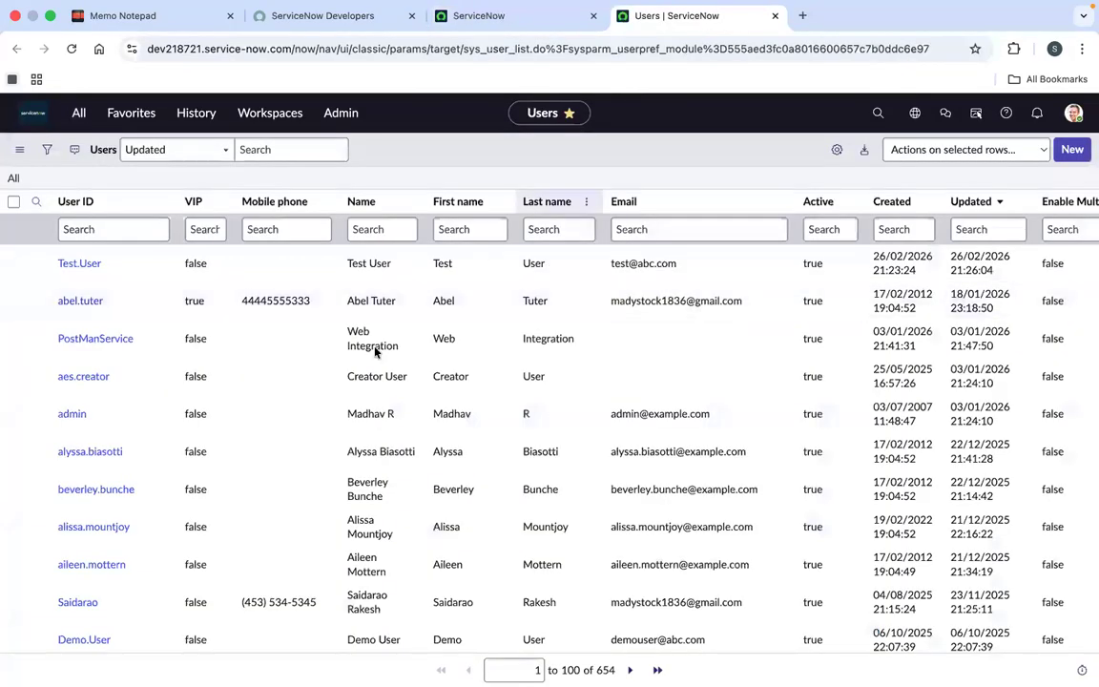
pyautogui.scroll(-1, 286, 325)
pyautogui.scroll(1, 128, 284)
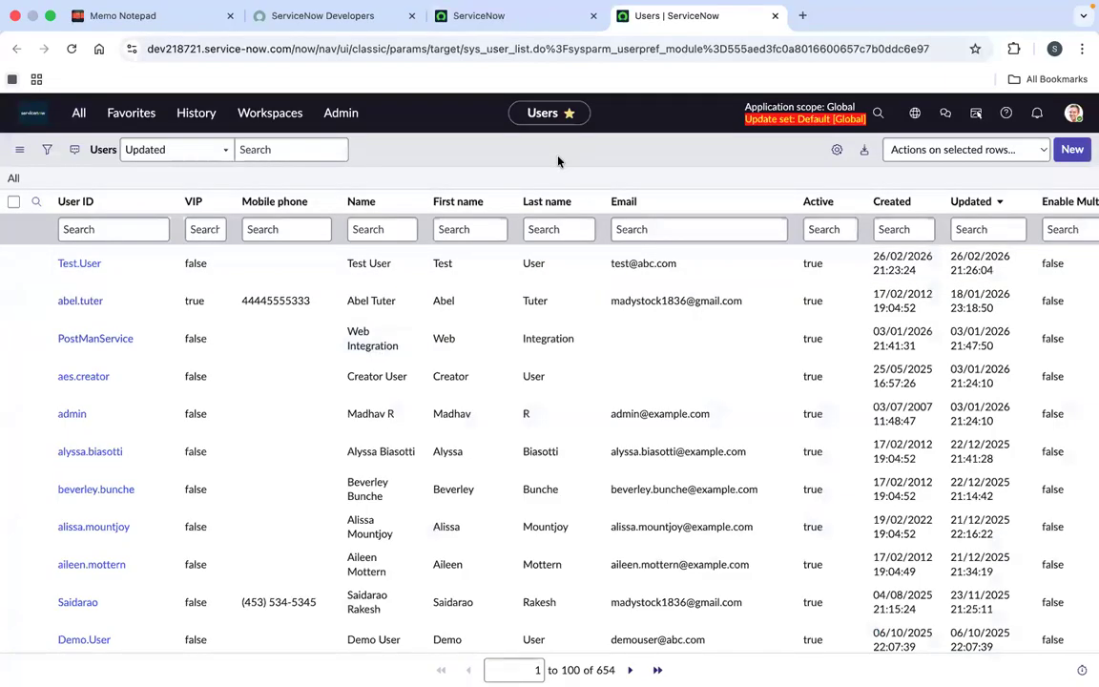
pyautogui.click(506, 17)
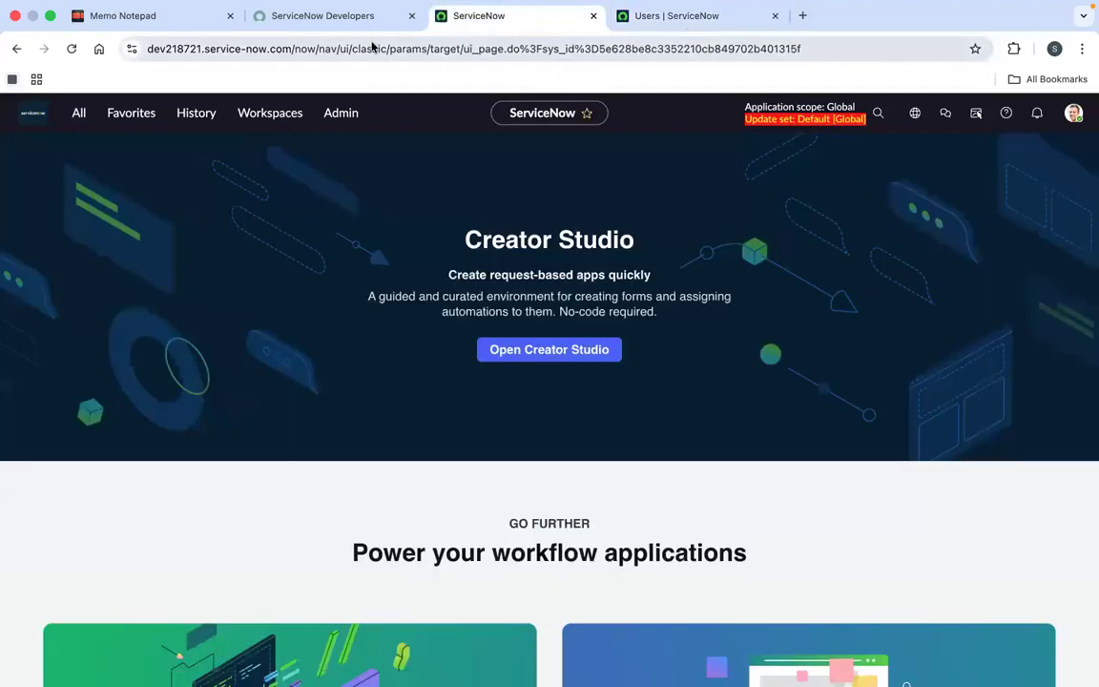
pyautogui.click(677, 16)
pyautogui.click(324, 16)
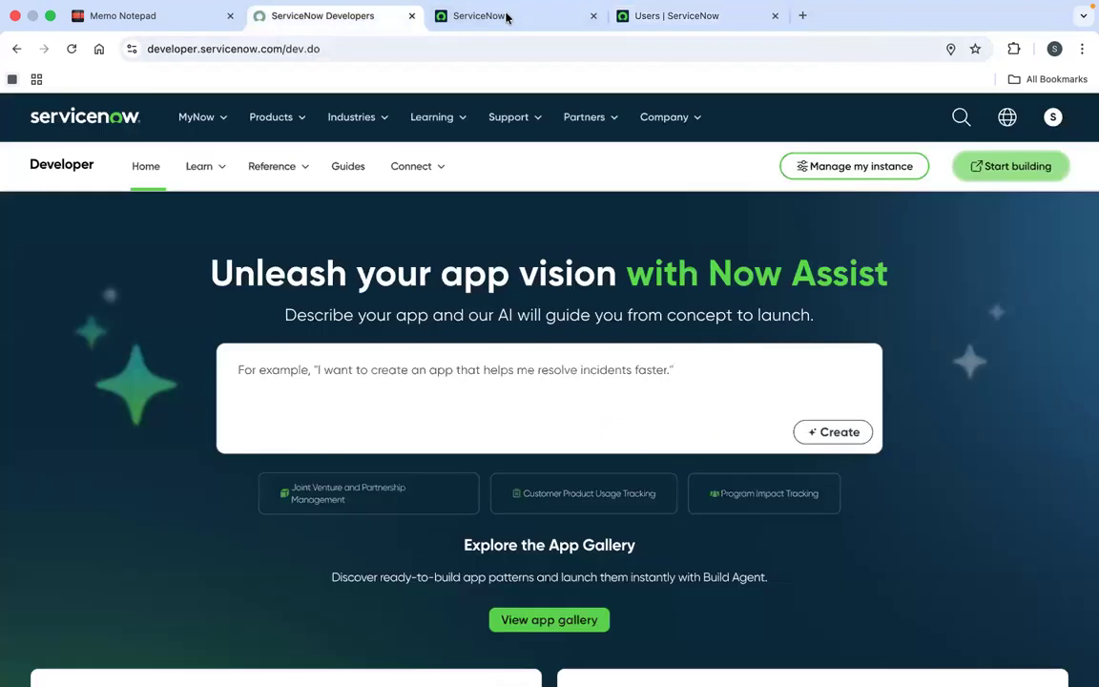
pyautogui.click(506, 17)
pyautogui.click(677, 17)
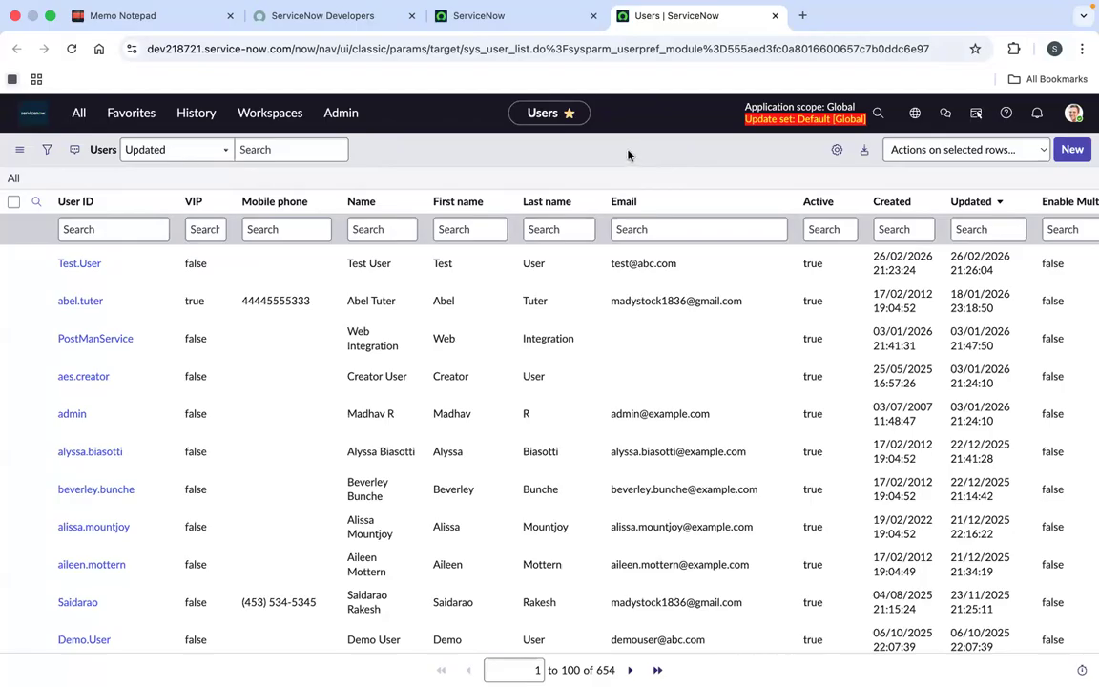
pyautogui.click(497, 16)
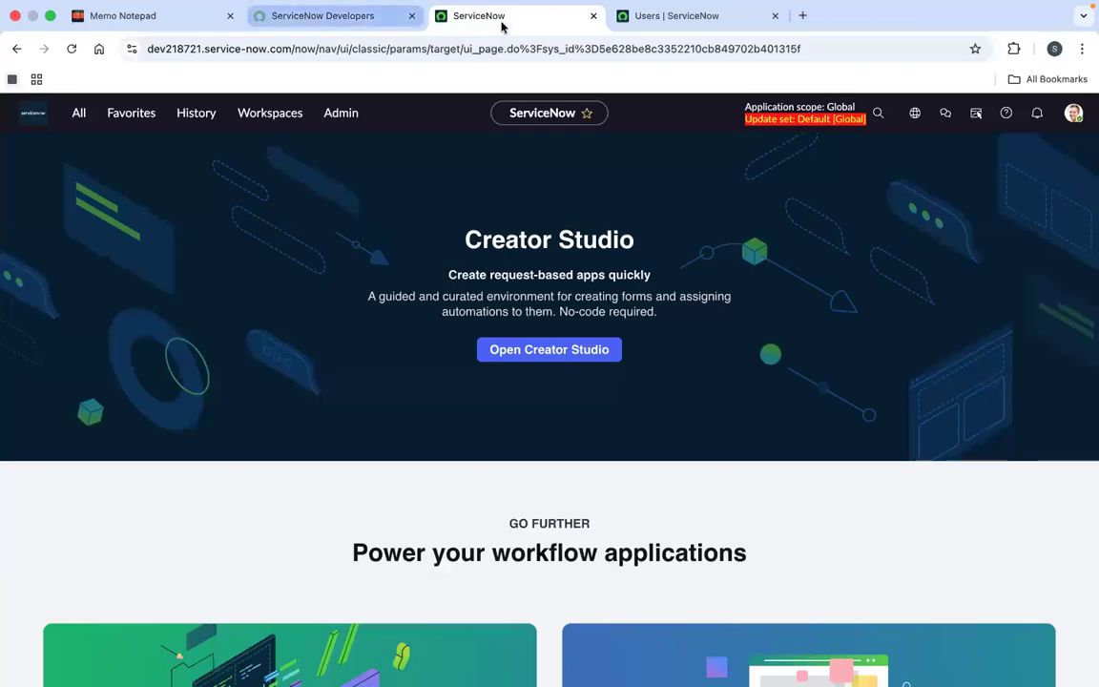
pyautogui.click(332, 17)
# From the ServiceNow home page, open the User Administration Groups module in a separate browser tab and show it.
pyautogui.click(500, 23)
pyautogui.click(80, 118)
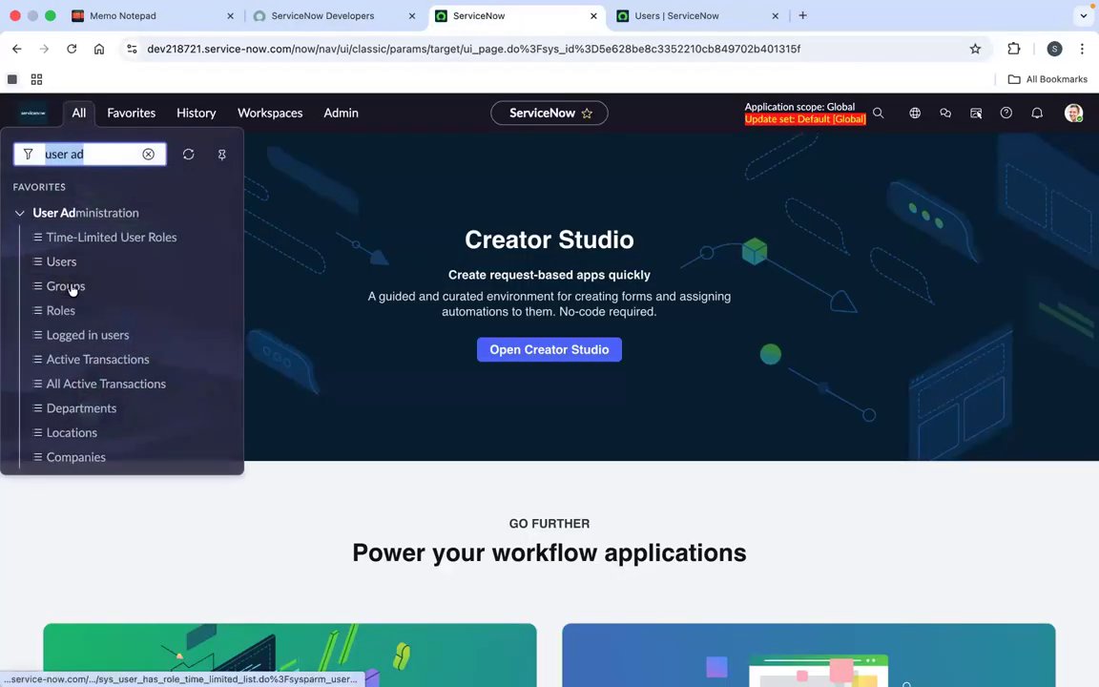
pyautogui.middleClick(67, 286)
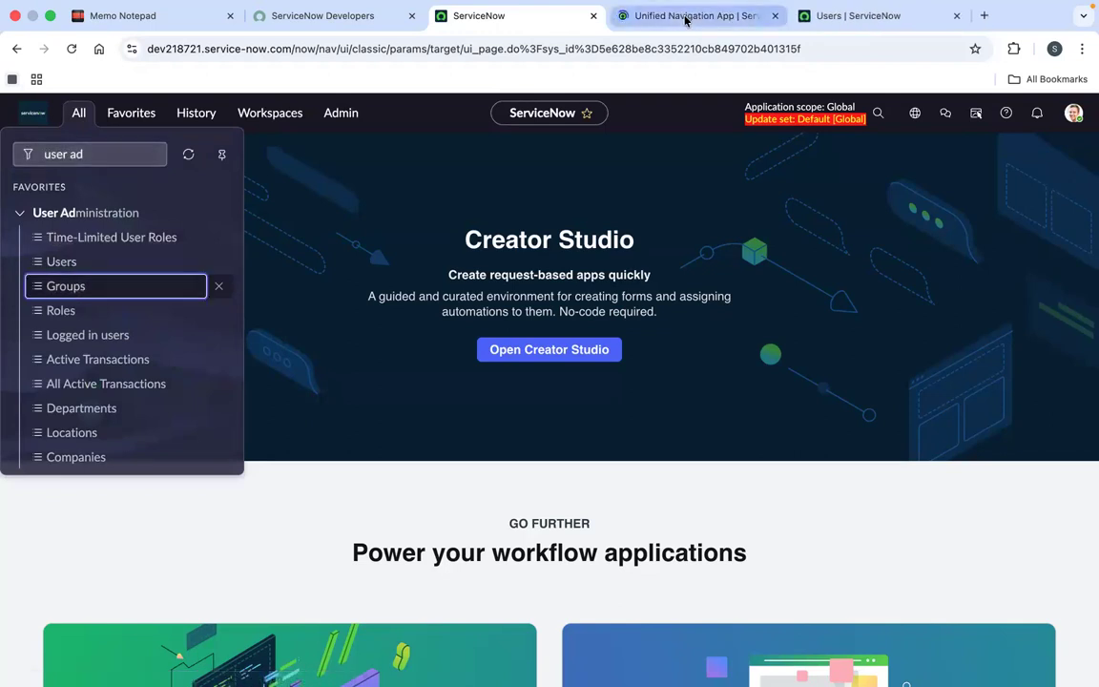
pyautogui.click(685, 19)
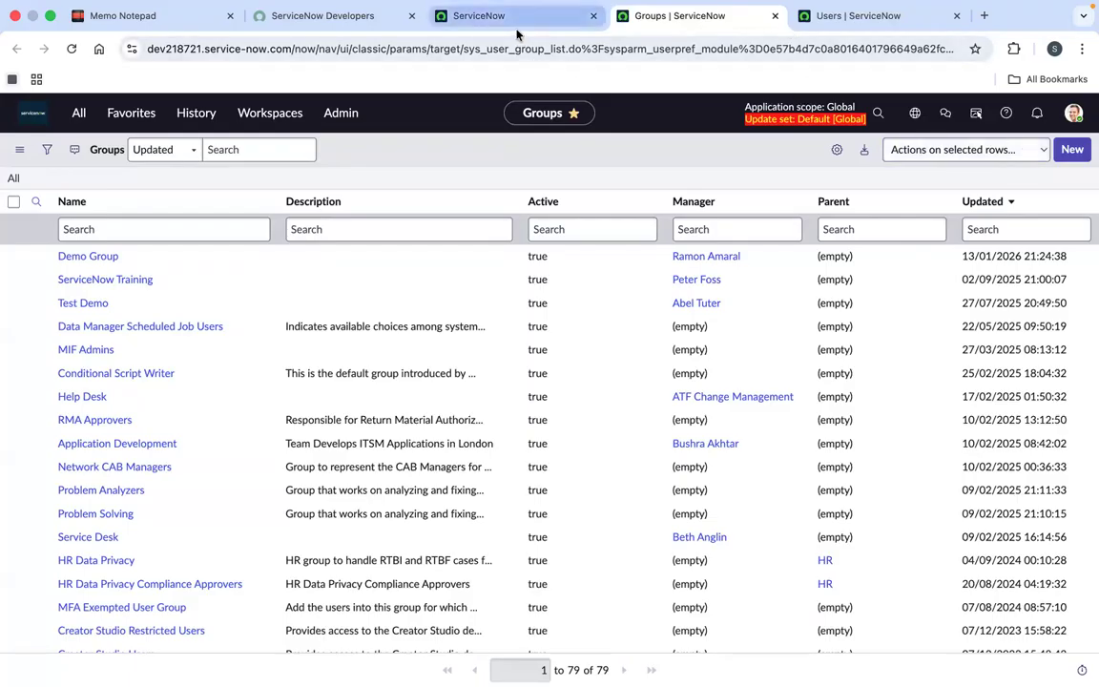
# View the signed-in user's account menu on the ServiceNow home page and return to the Users list.
pyautogui.click(472, 23)
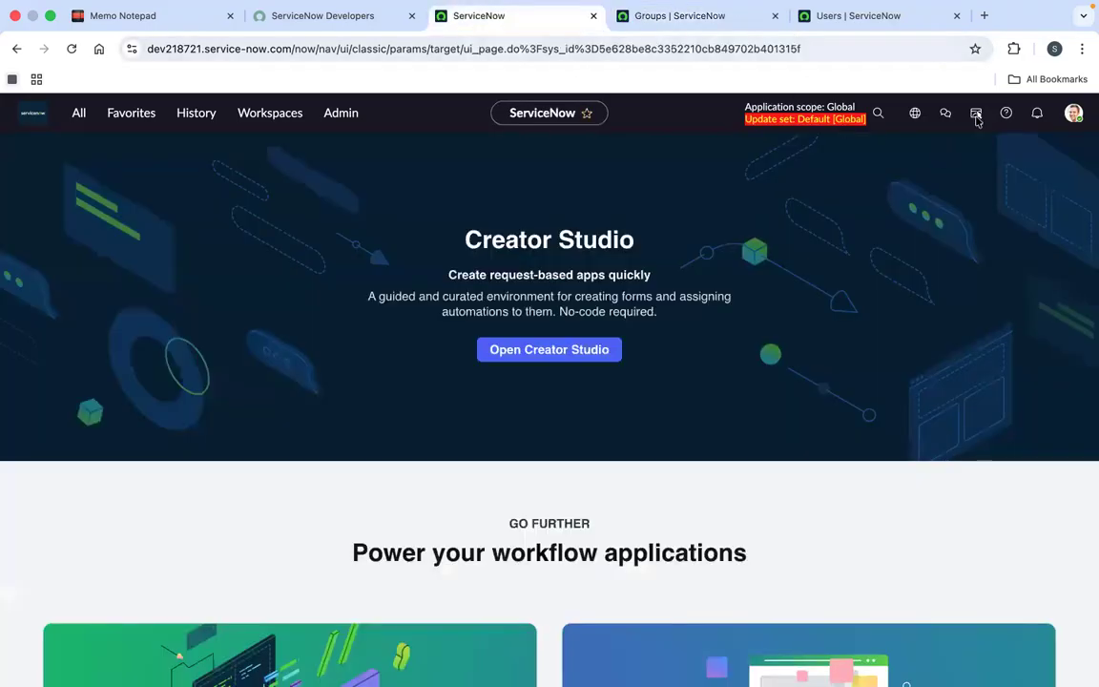
pyautogui.click(1073, 113)
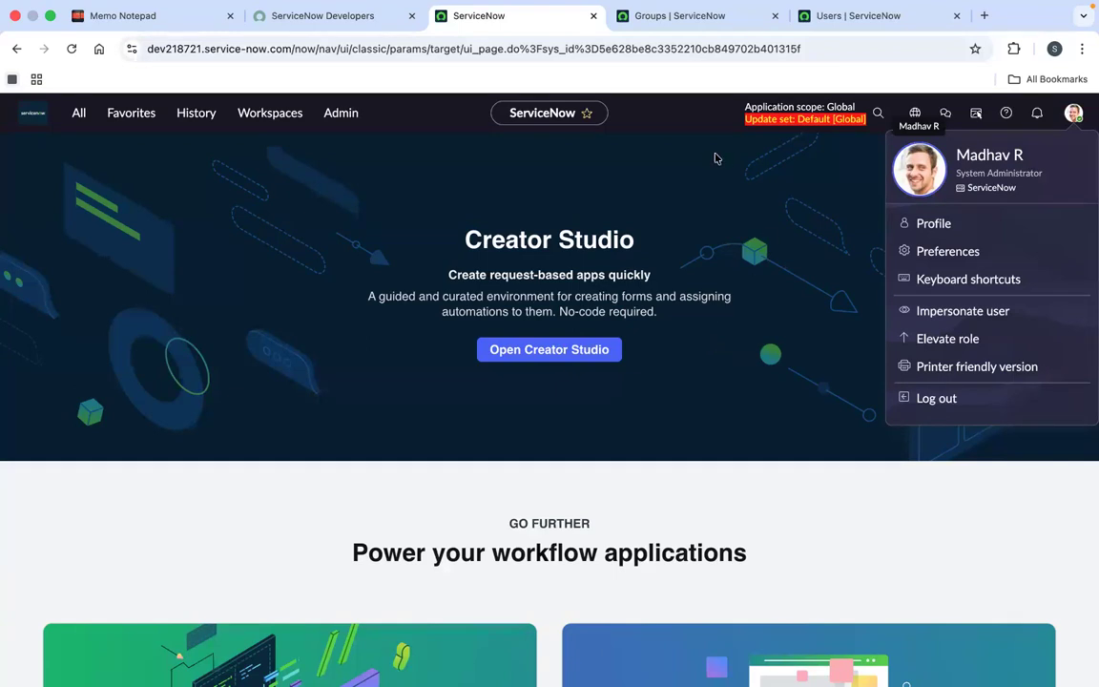
pyautogui.click(820, 18)
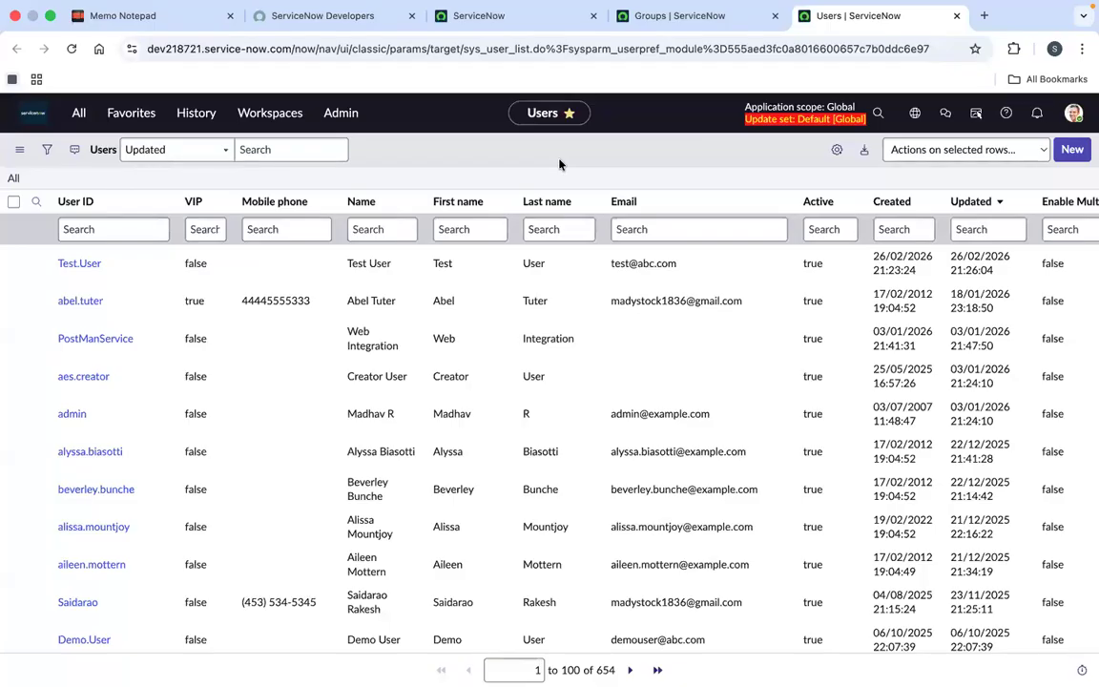
# Open the Service Desk record from the Groups list in a separate browser tab and show it.
pyautogui.click(683, 19)
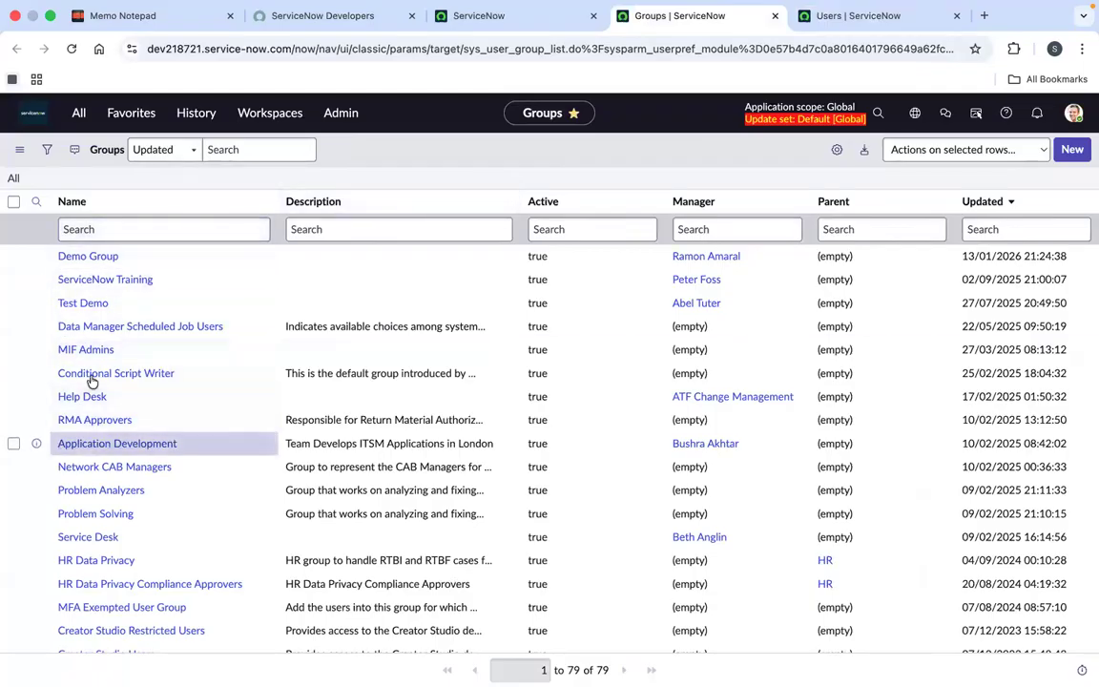
pyautogui.scroll(-2, 122, 447)
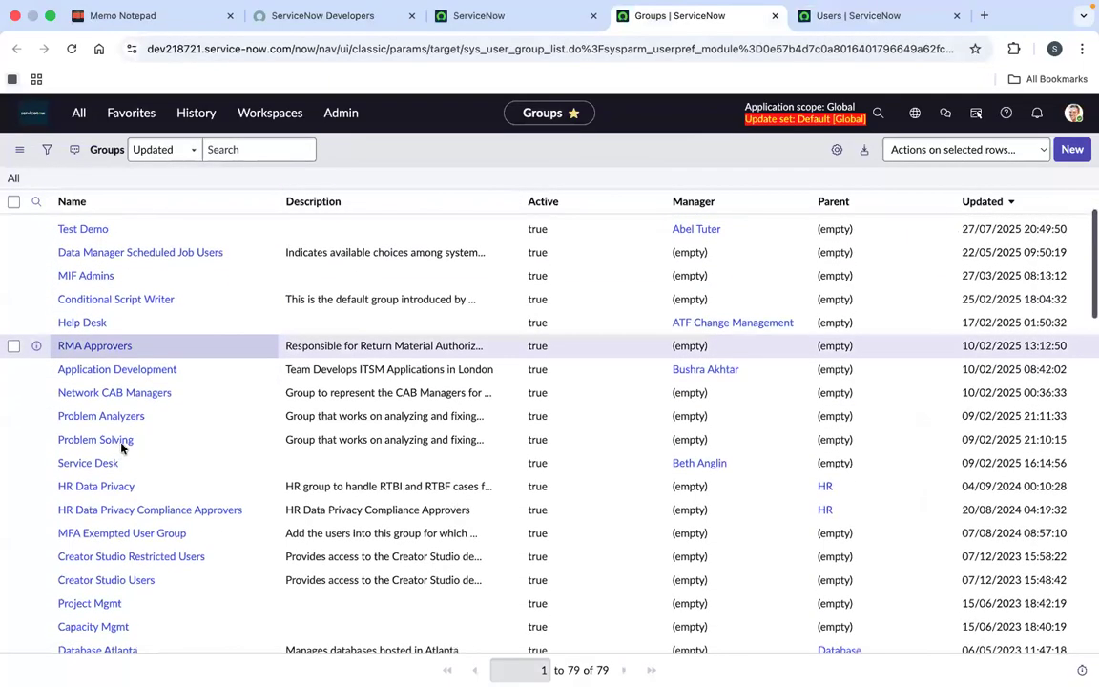
pyautogui.click(101, 462)
pyautogui.moveTo(132, 456); pyautogui.dragTo(78, 470)
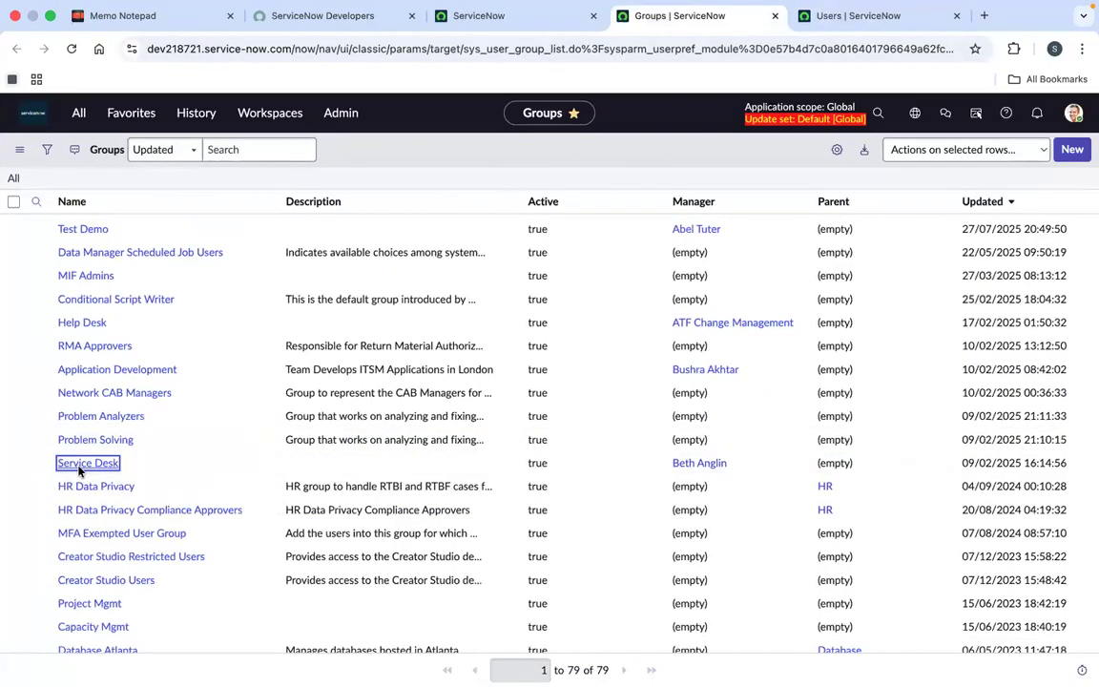
pyautogui.keyDown('super'); pyautogui.click(79, 468); pyautogui.keyUp('super')
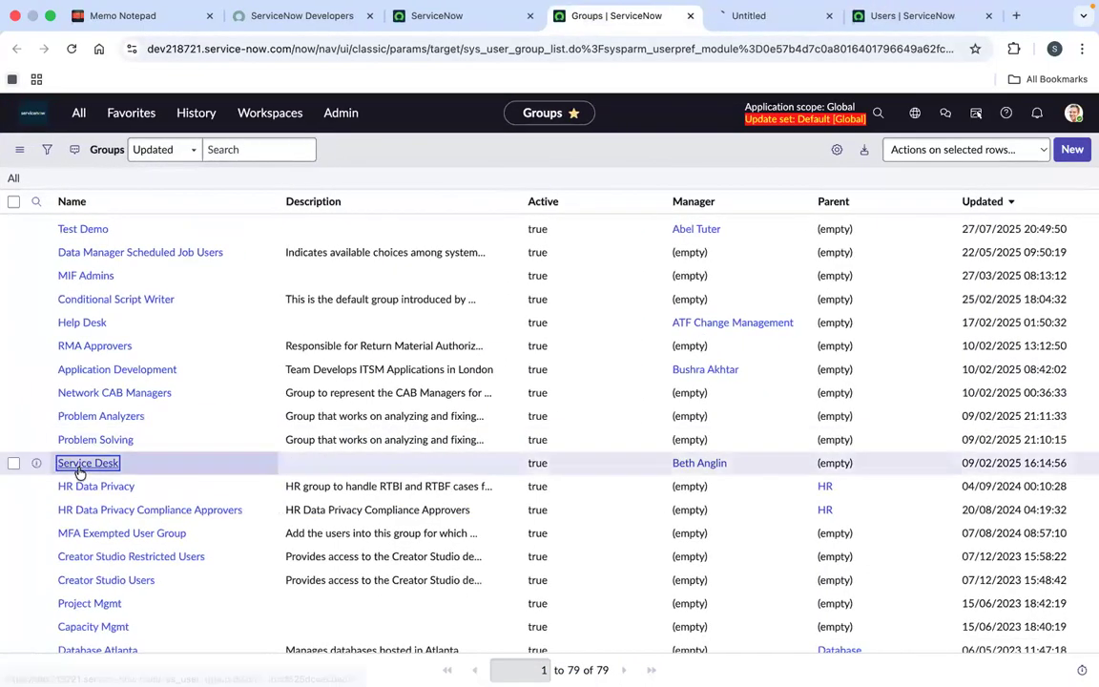
pyautogui.click(750, 11)
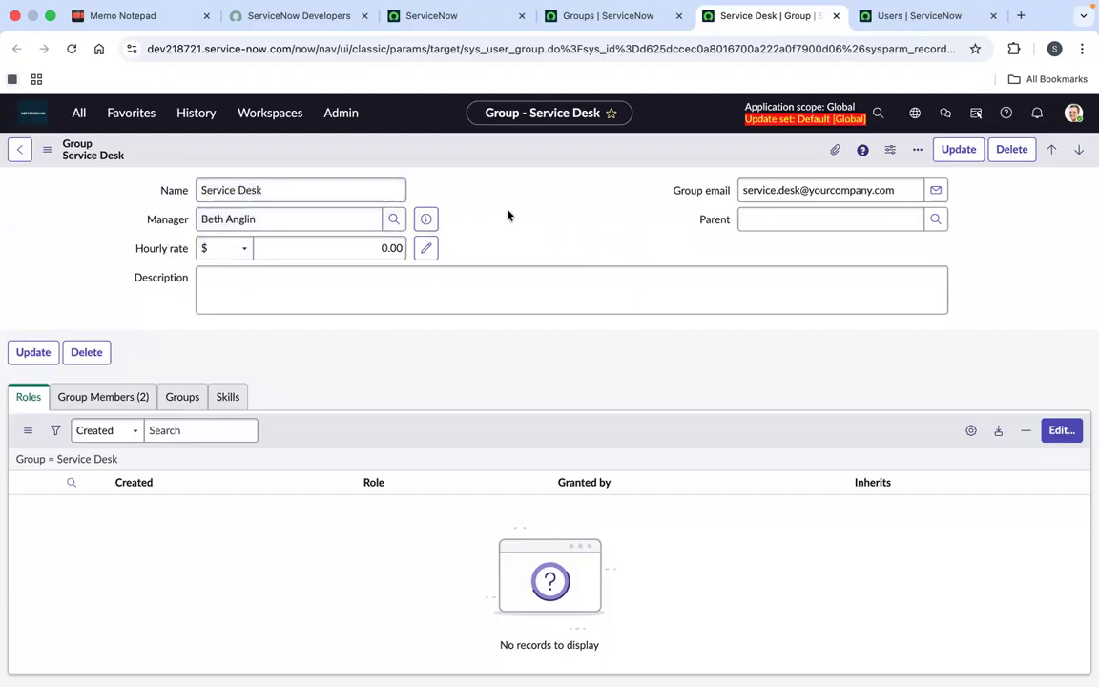
# Browse the groups available for the Service Desk record's Parent field and close the lookup without choosing one.
pyautogui.click(421, 282)
pyautogui.click(620, 210)
pyautogui.click(808, 221)
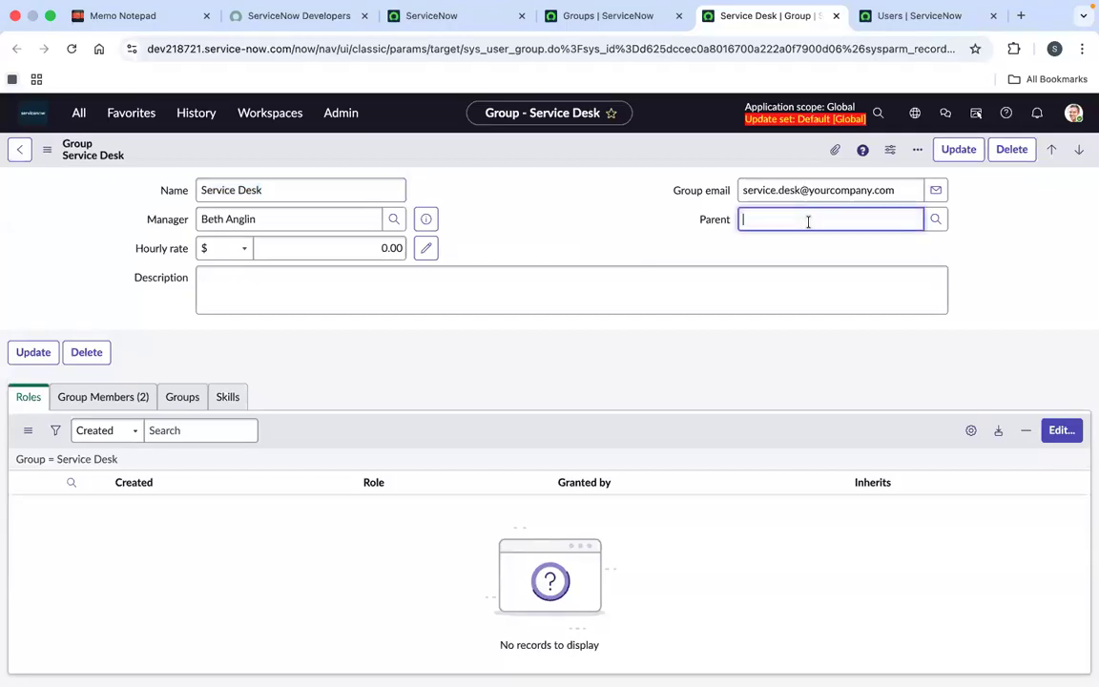
pyautogui.click(936, 220)
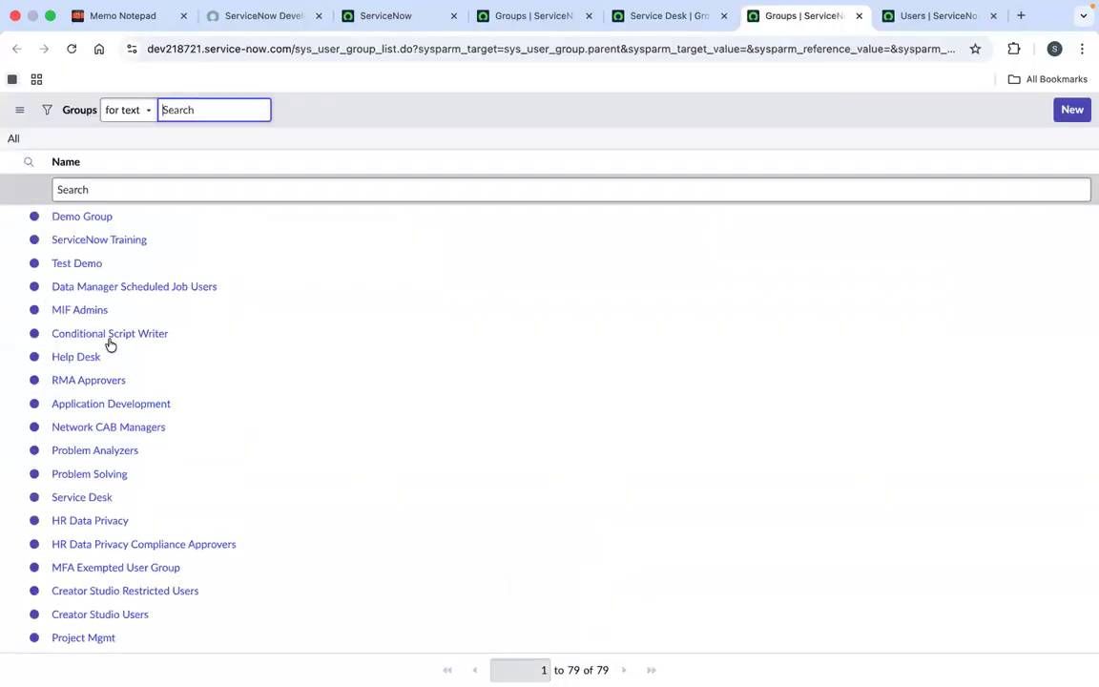
pyautogui.scroll(-7, 180, 373)
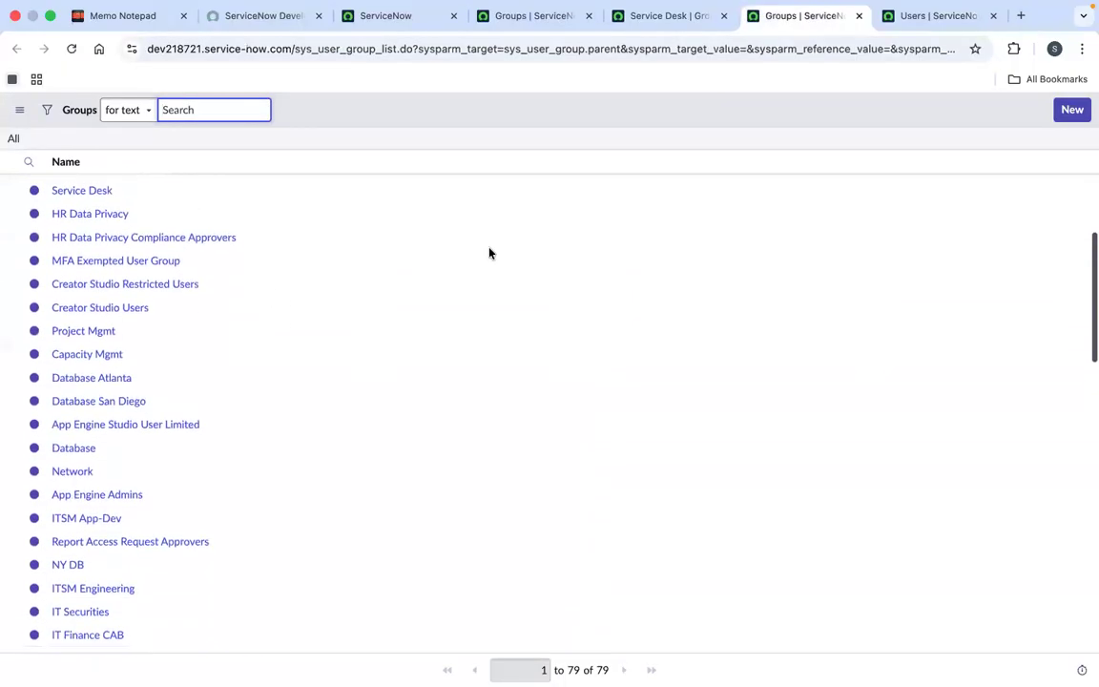
pyautogui.click(857, 16)
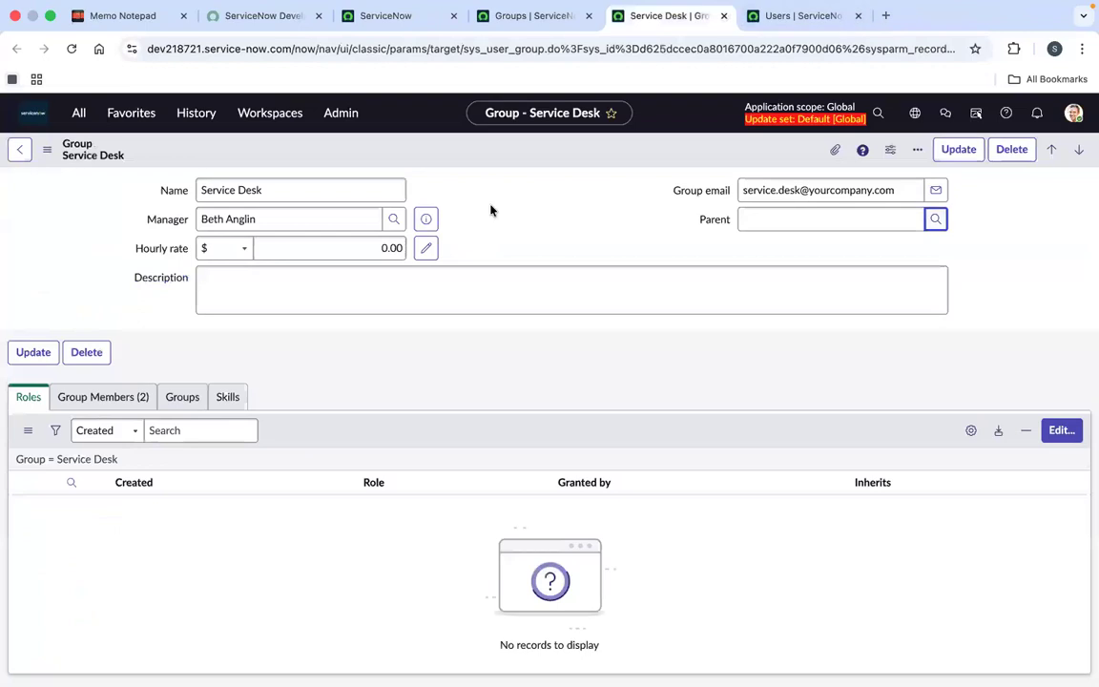
# Examine the Group email and Parent fields of the Service Desk group record without editing them.
pyautogui.click(750, 193)
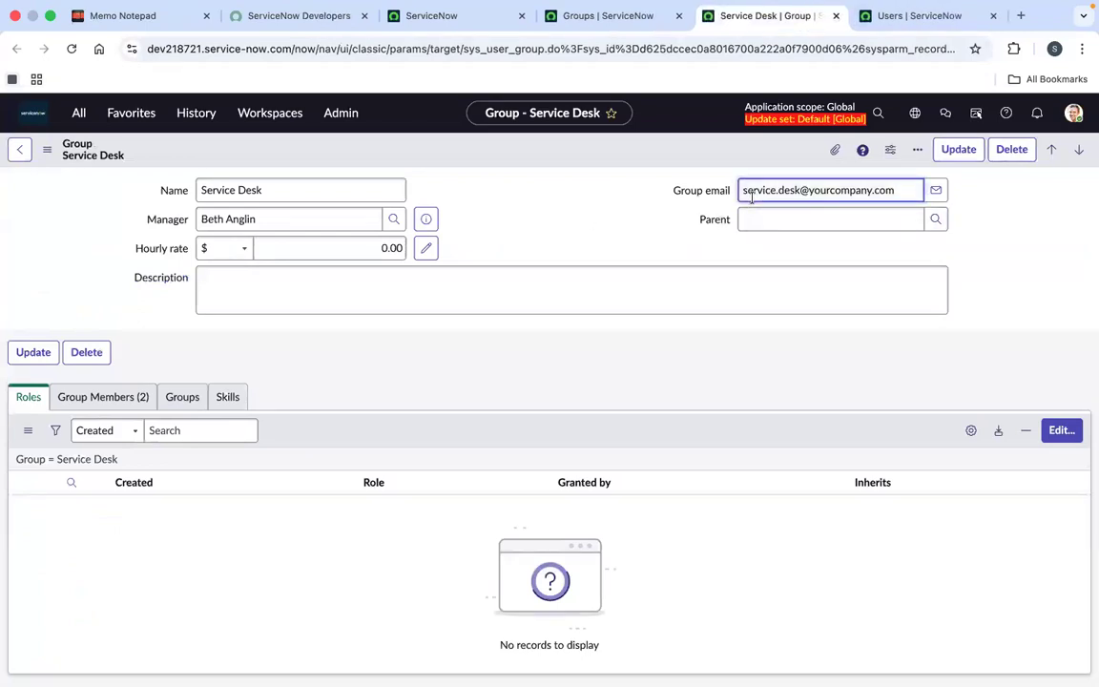
pyautogui.press('Tab')
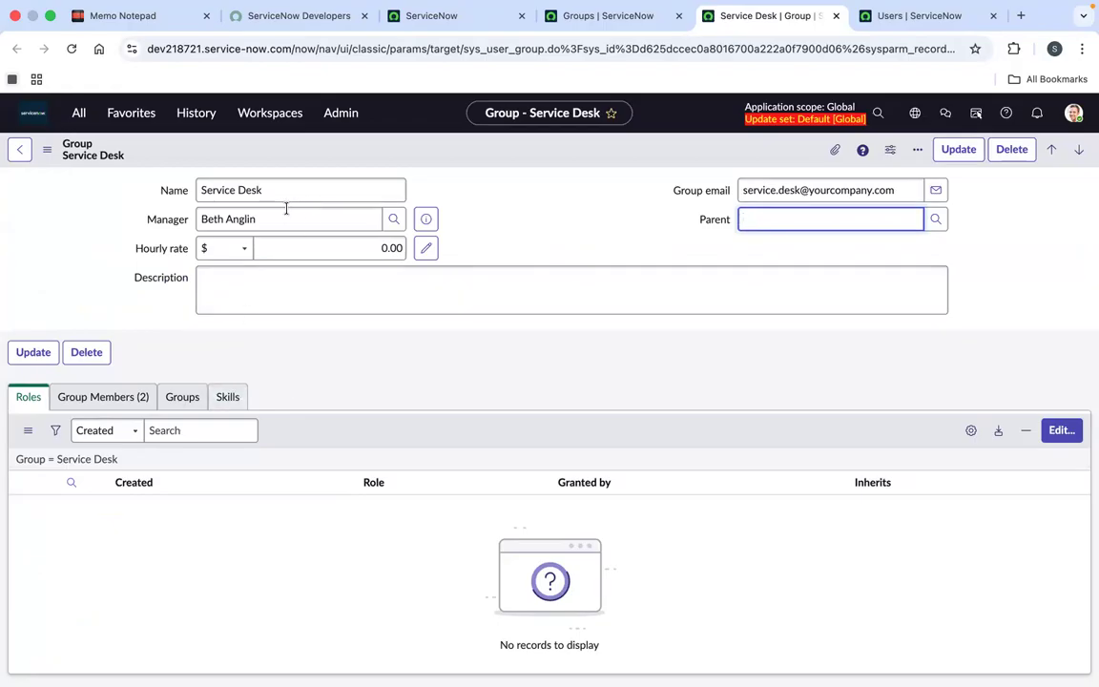
pyautogui.click(533, 233)
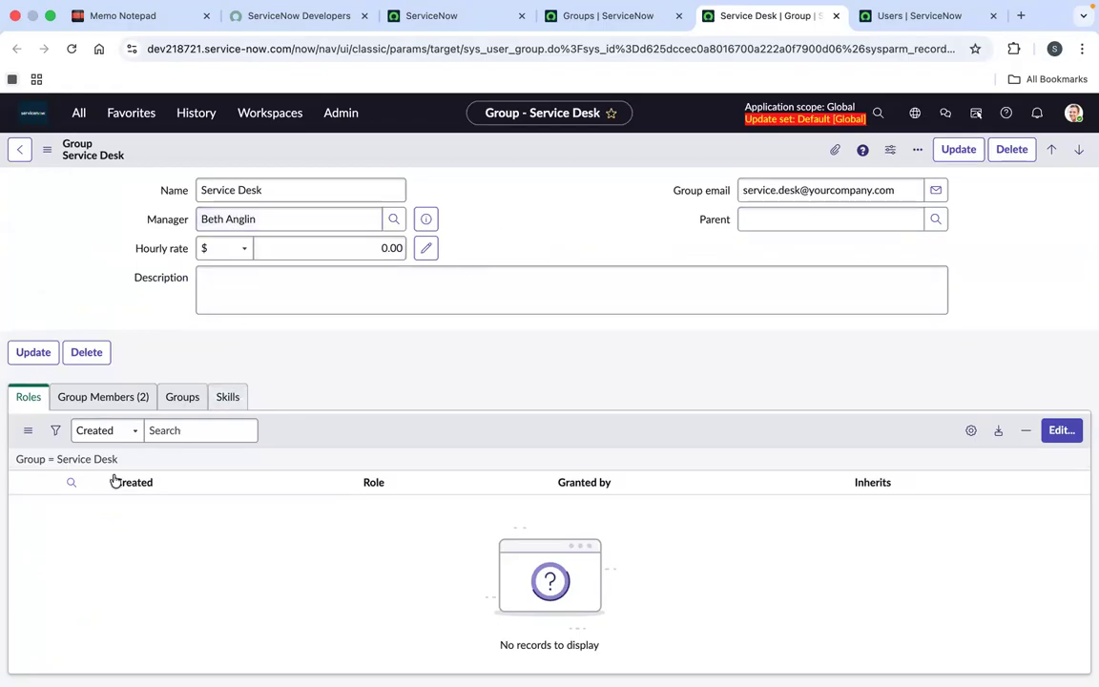
# Show the members of the Service Desk group.
pyautogui.click(119, 401)
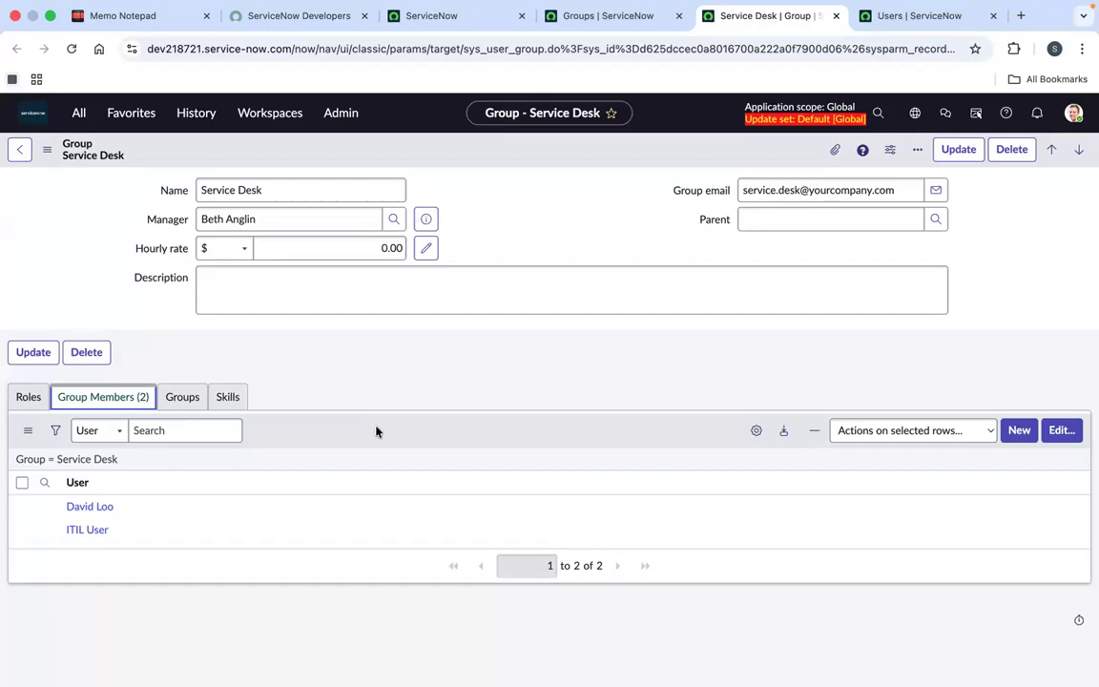
# Return to the Groups list and search for groups whose name contains "database".
pyautogui.click(579, 17)
pyautogui.scroll(2, 86, 273)
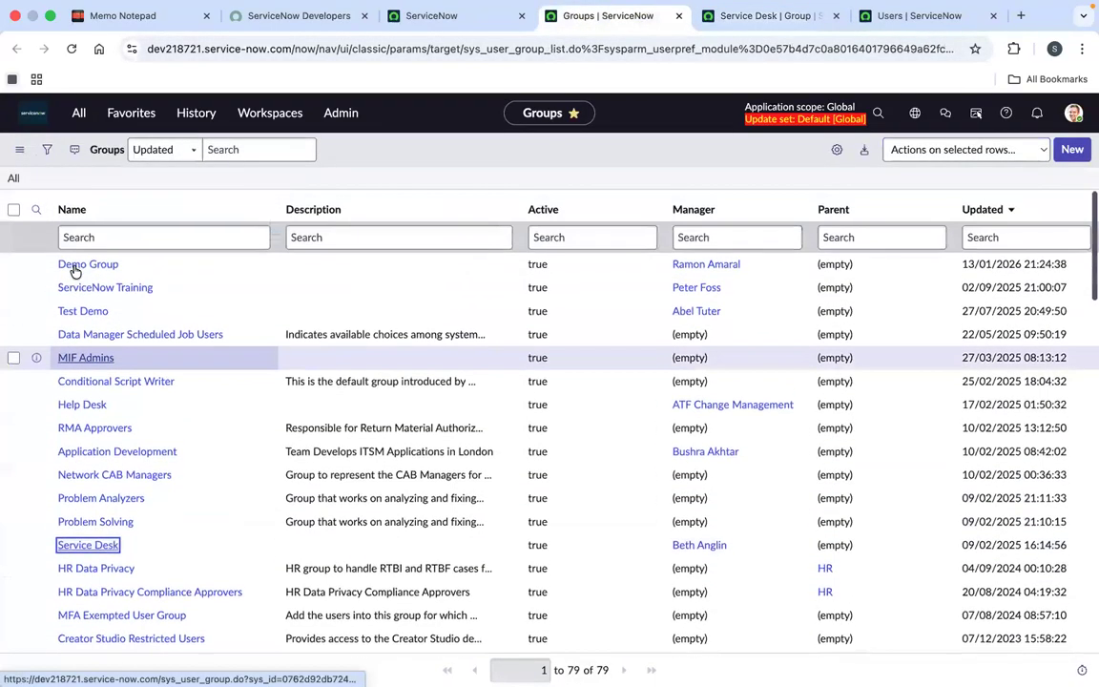
pyautogui.click(105, 236)
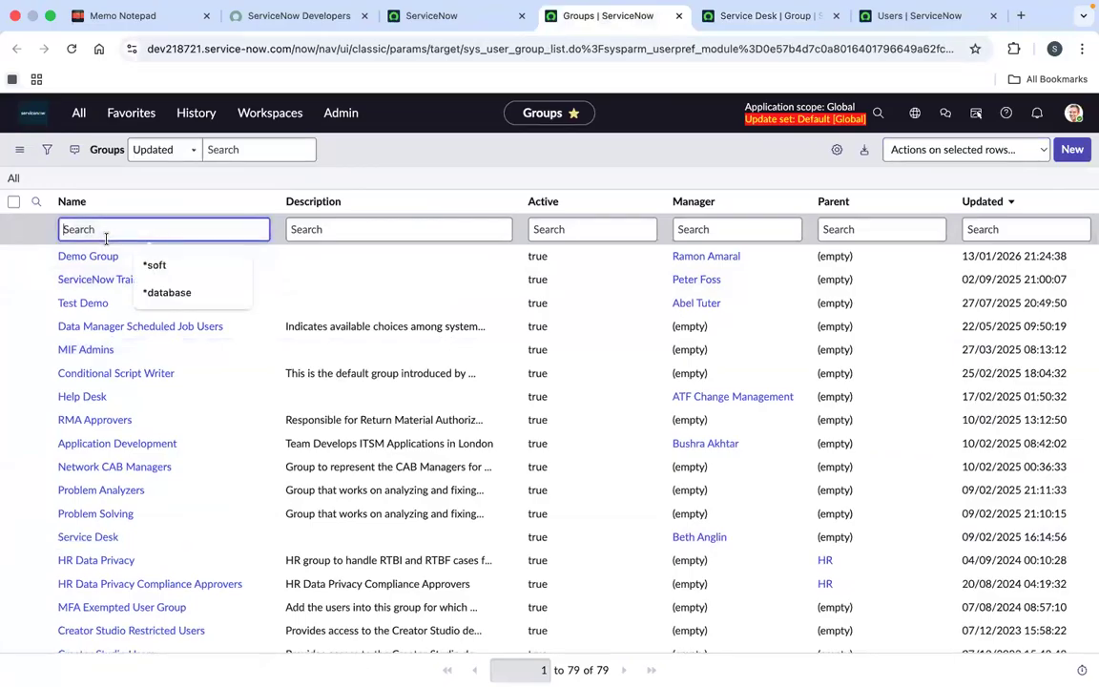
pyautogui.write('*database')
pyautogui.press('Return')
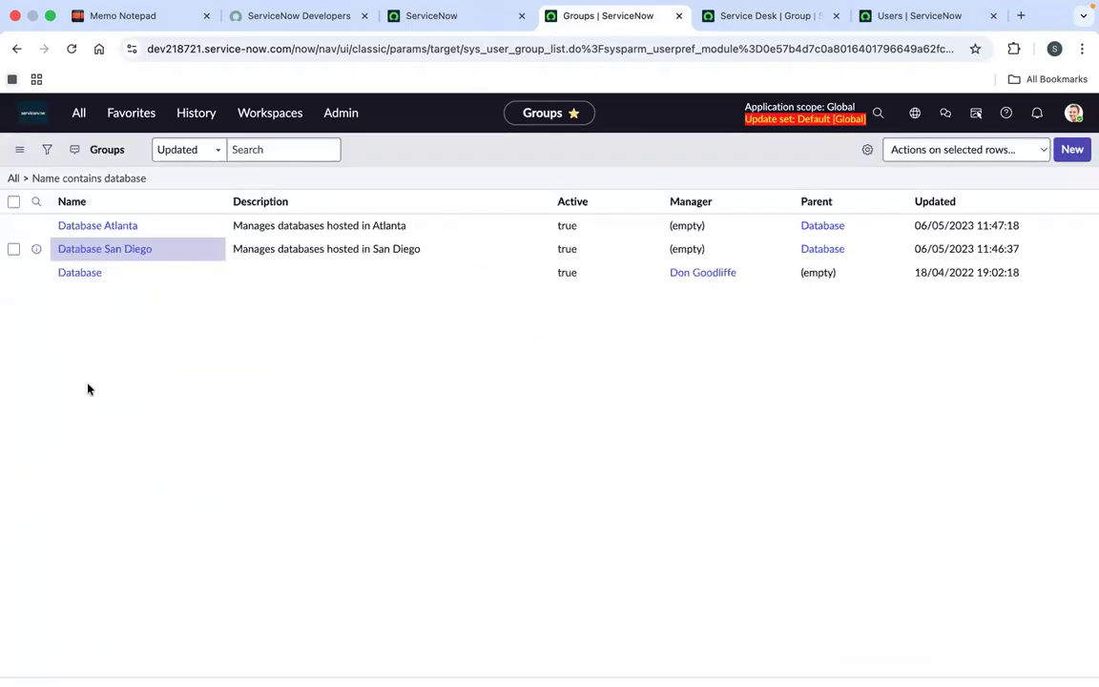
# Replace the Groups list's name search with "network" and run it.
pyautogui.click(125, 227)
pyautogui.press('BackSpace')
pyautogui.press('BackSpace')
pyautogui.press('BackSpace')
pyautogui.press('BackSpace')
pyautogui.press('BackSpace')
pyautogui.press('BackSpace')
pyautogui.press('BackSpace')
pyautogui.press('BackSpace')
pyautogui.write('network')
pyautogui.press('Return')
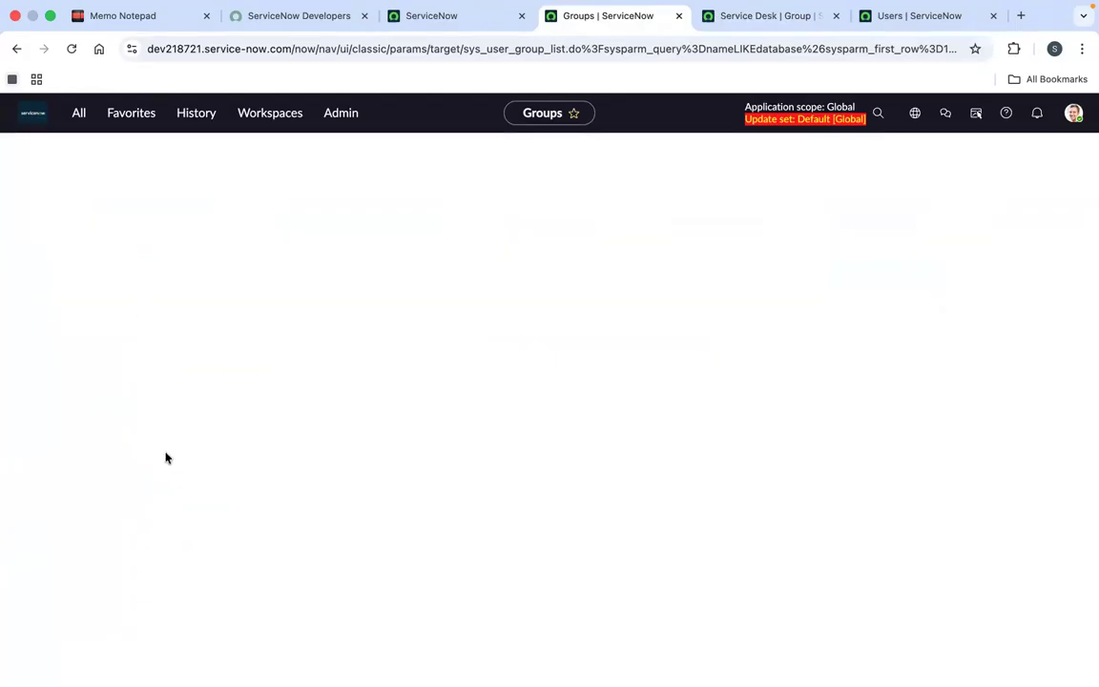
# Search the Groups list for names containing "servicedesk".
pyautogui.click(146, 227)
pyautogui.press('BackSpace')
pyautogui.press('BackSpace')
pyautogui.press('BackSpace')
pyautogui.press('BackSpace')
pyautogui.press('BackSpace')
pyautogui.press('BackSpace')
pyautogui.press('BackSpace')
pyautogui.write('serviced')
pyautogui.press('BackSpace')
pyautogui.write('desk')
pyautogui.press('Return')
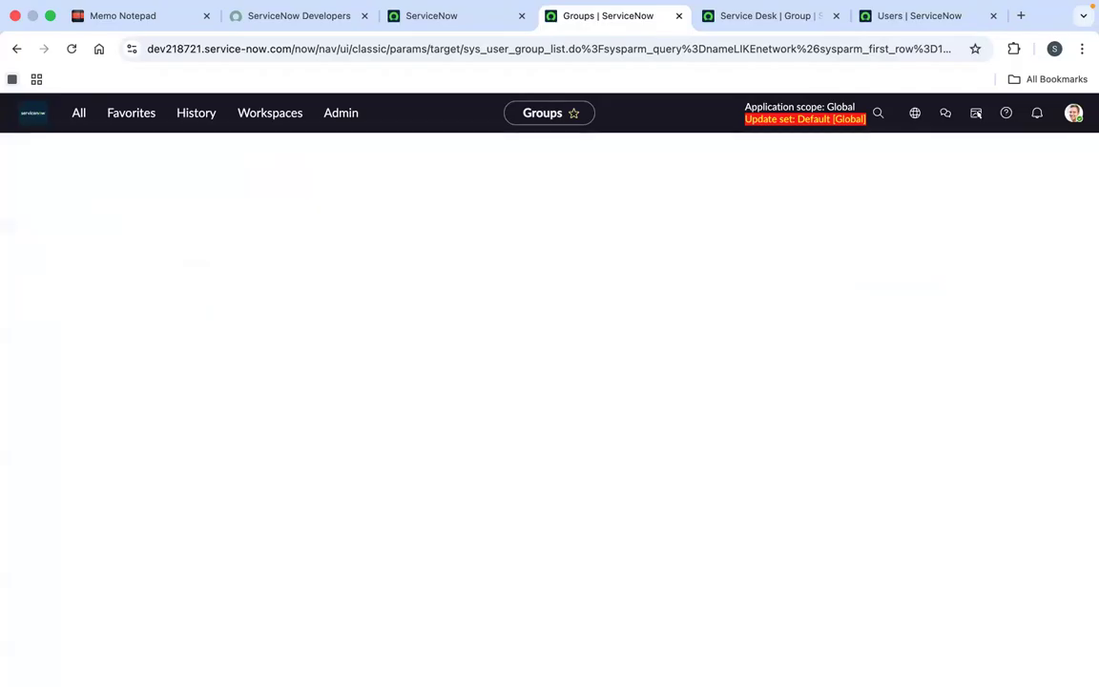
# Shorten the name search to "service" and run it, and clear the filter to list all groups again.
pyautogui.click(146, 234)
pyautogui.press('BackSpace')
pyautogui.press('BackSpace')
pyautogui.press('BackSpace')
pyautogui.press('BackSpace')
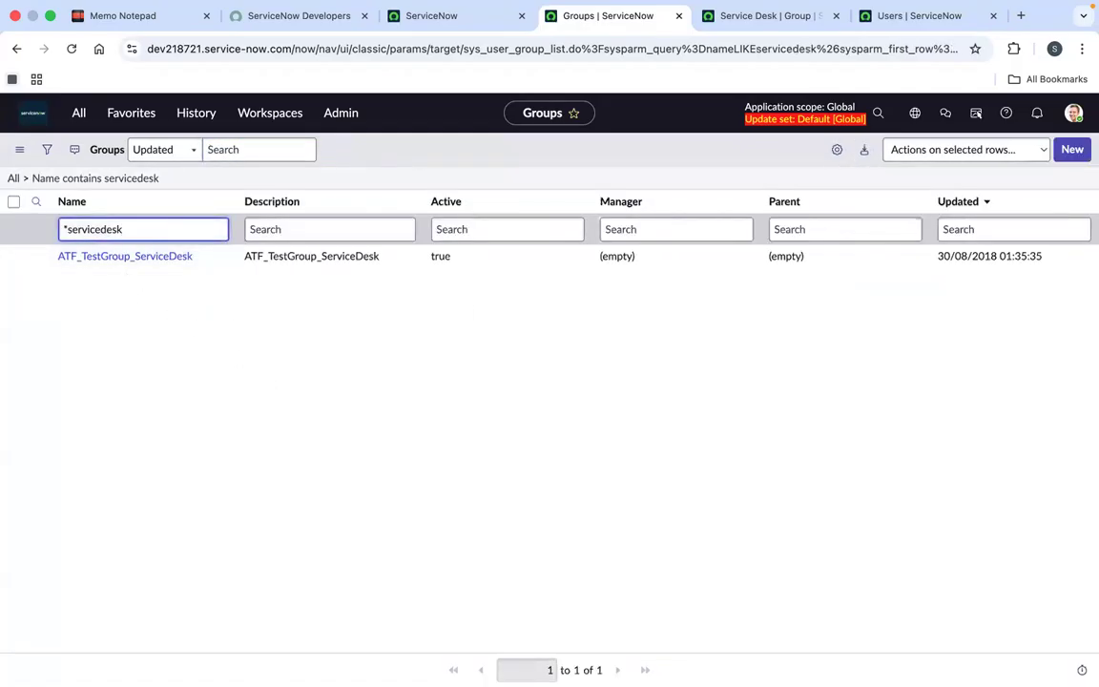
pyautogui.press('Return')
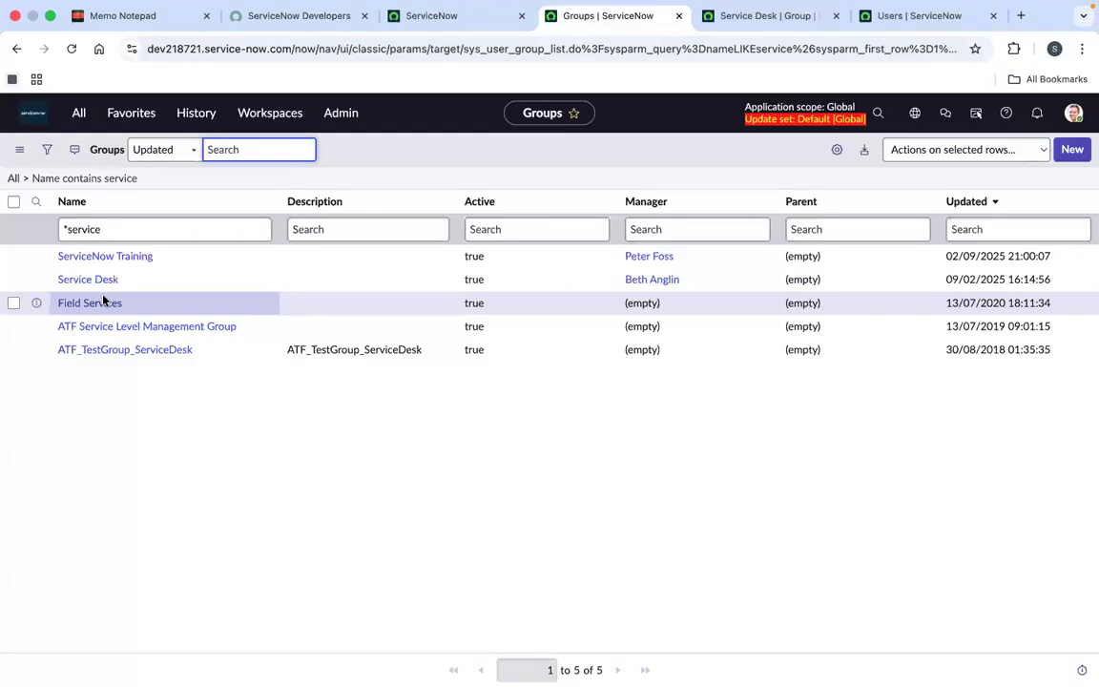
pyautogui.click(13, 180)
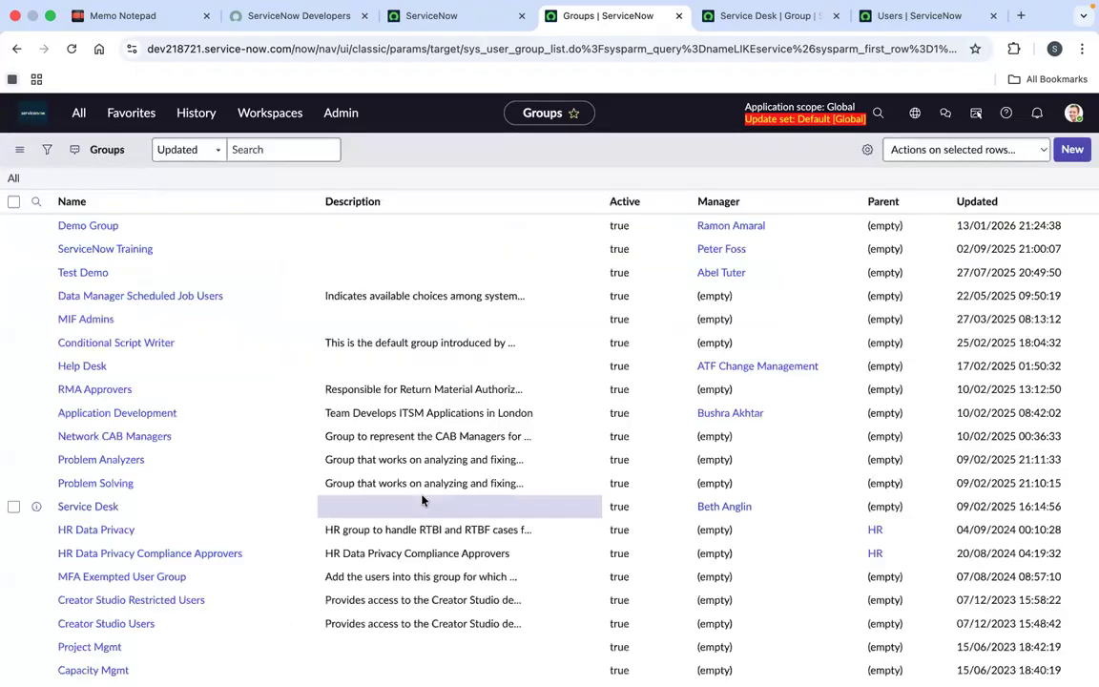
# Start a new group record and name it "ServiceNow Classes".
pyautogui.click(1073, 150)
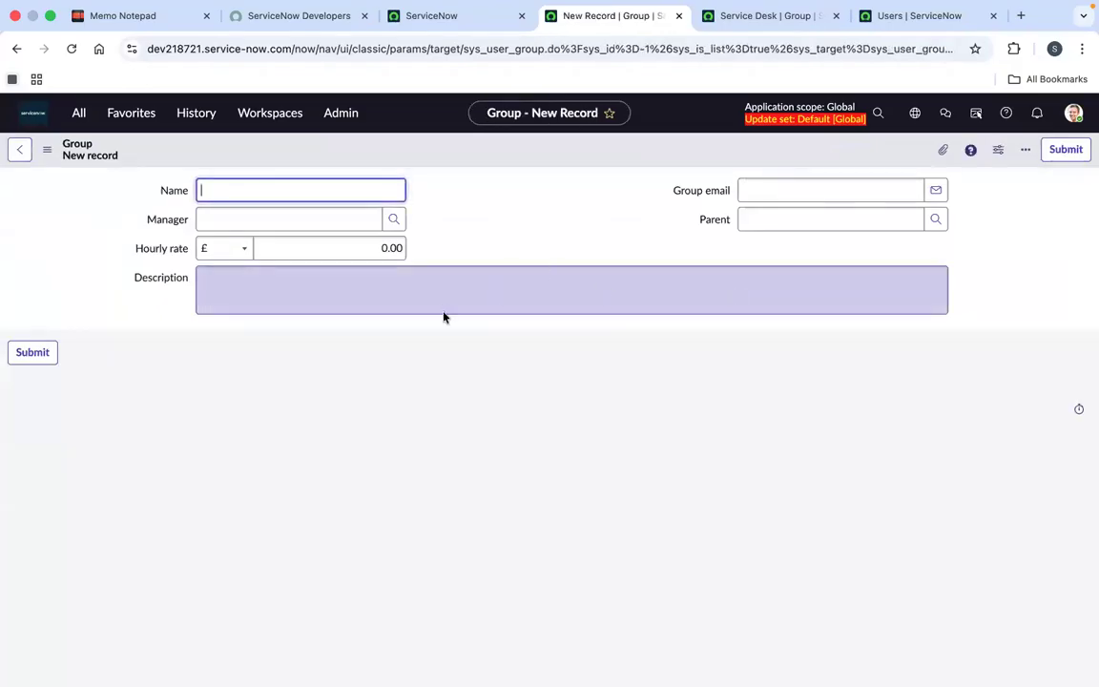
pyautogui.click(504, 209)
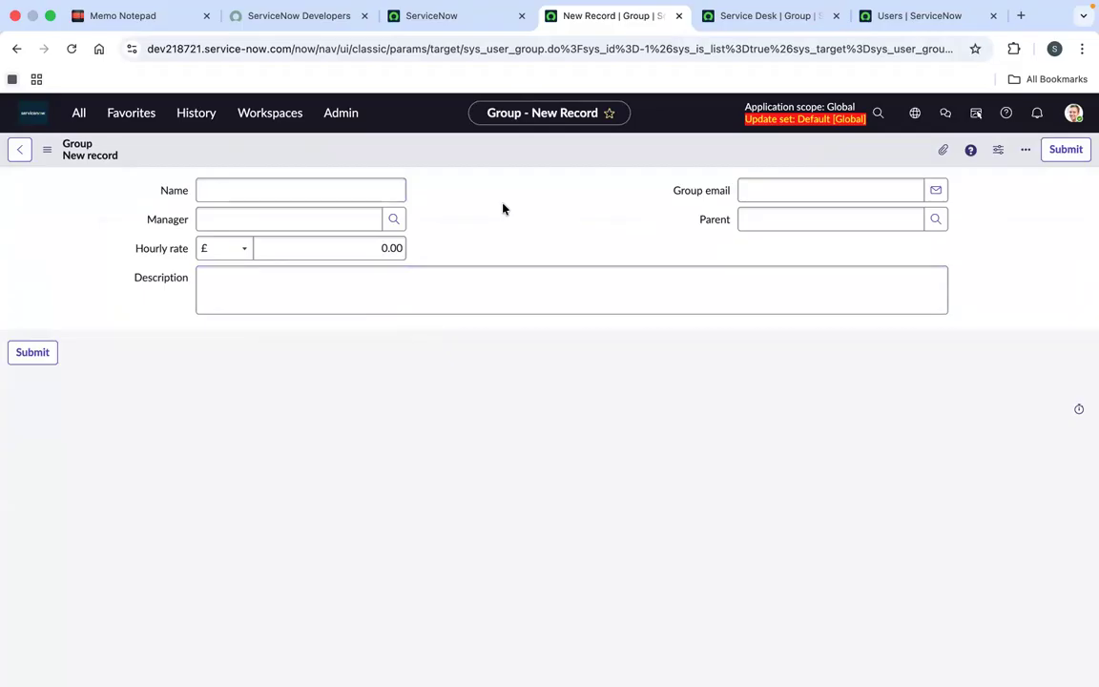
pyautogui.click(342, 199)
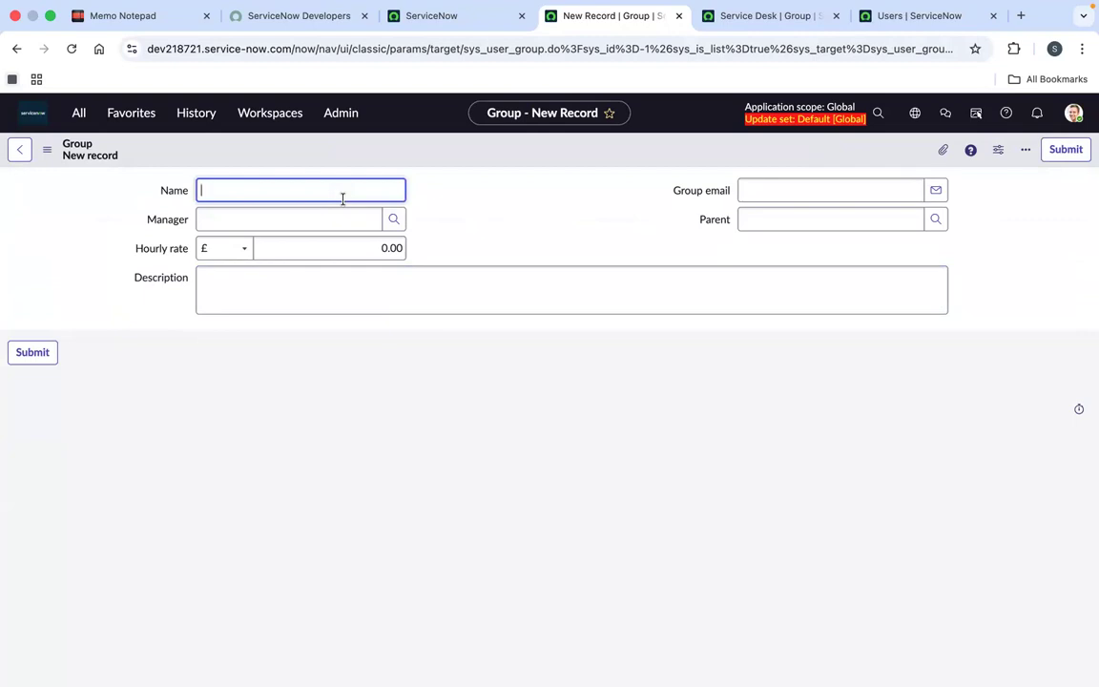
pyautogui.write('ServiceNow Classes')
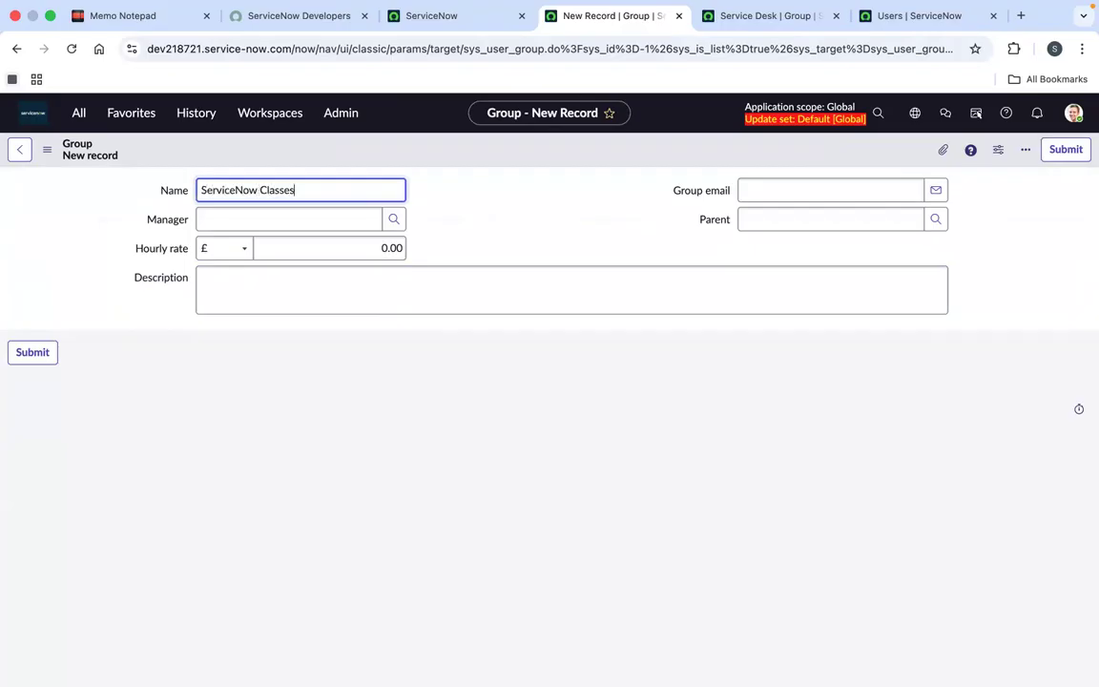
# Choose a user from the Manager lookup as the manager of the ServiceNow Classes group.
pyautogui.click(394, 220)
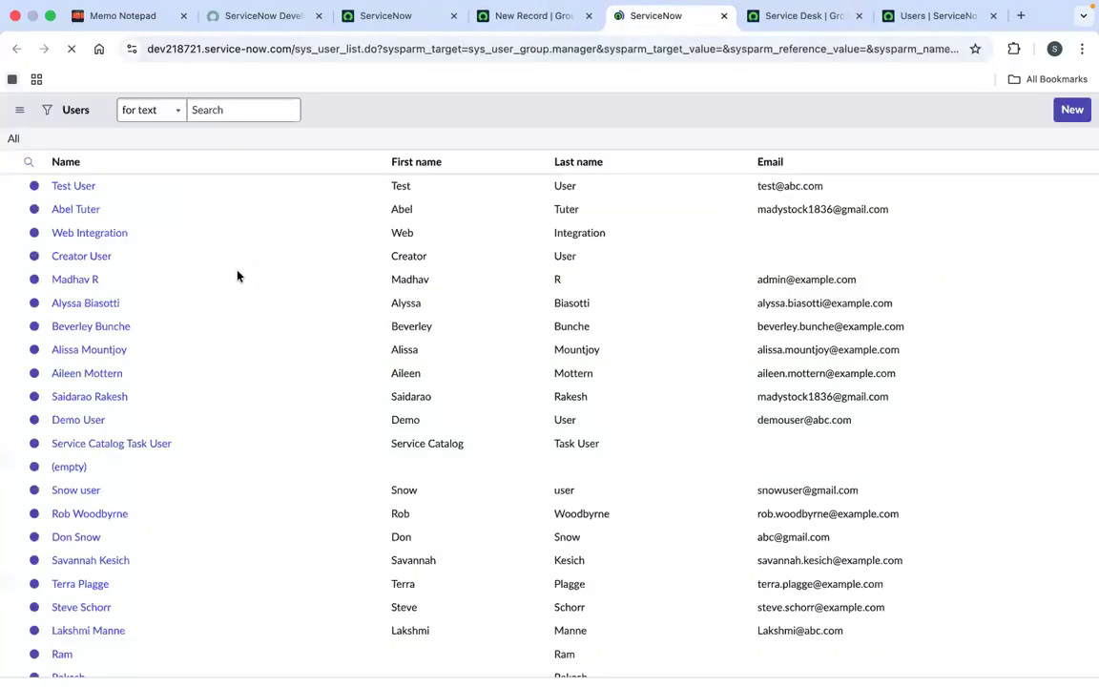
pyautogui.scroll(-3, 140, 498)
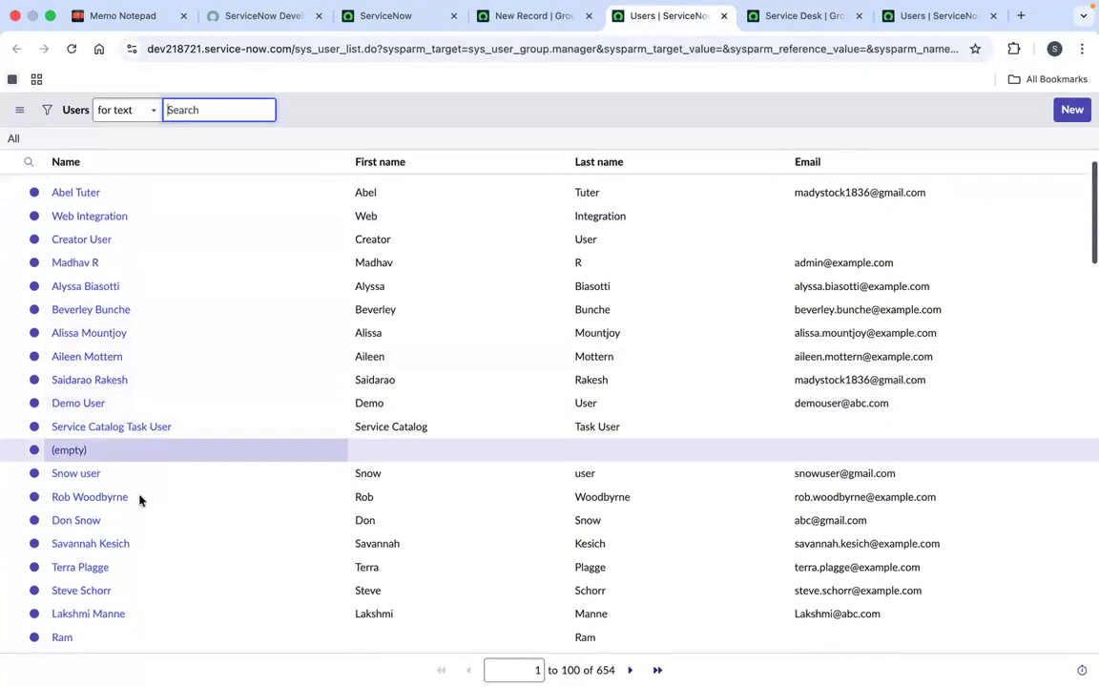
pyautogui.scroll(-8, 88, 491)
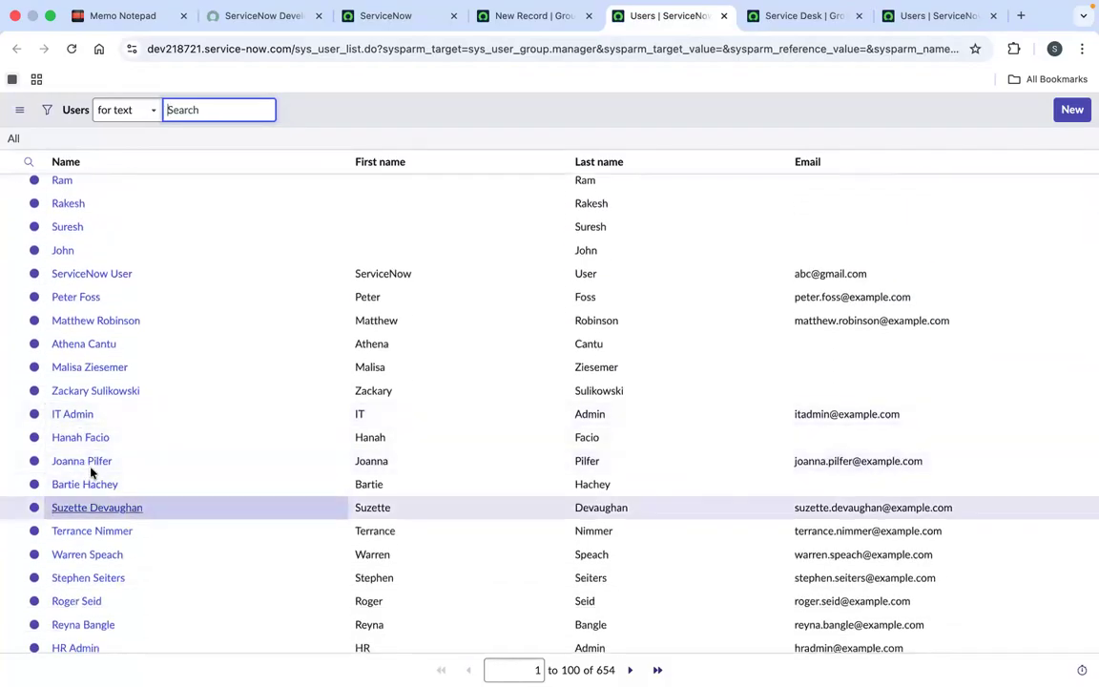
pyautogui.scroll(-5, 93, 489)
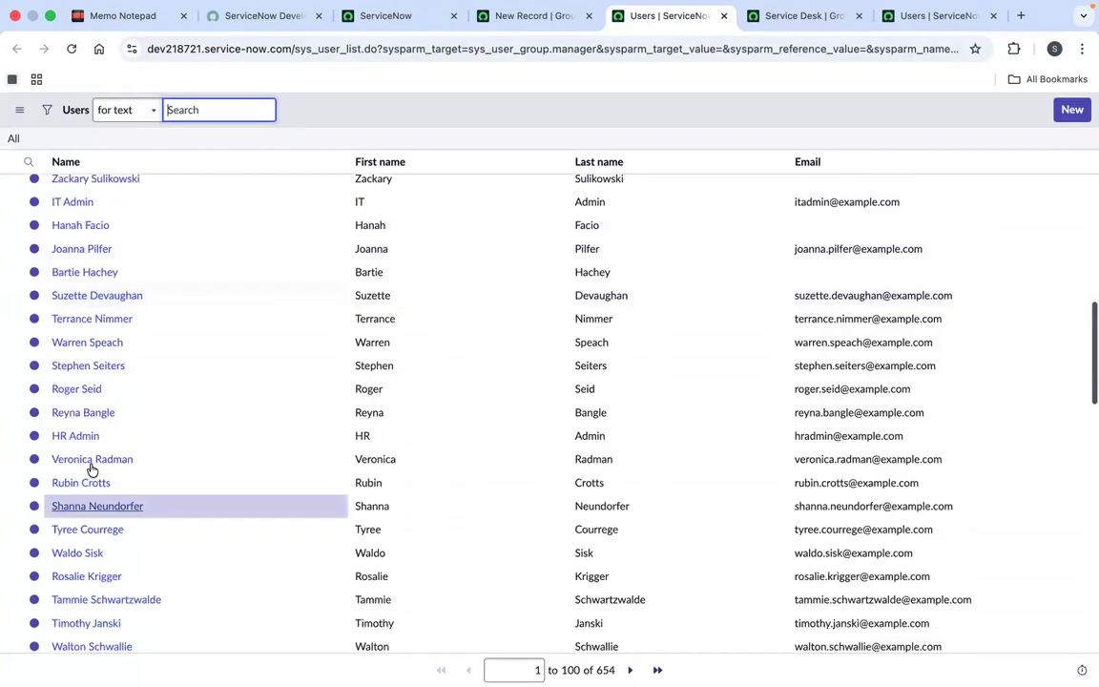
pyautogui.click(92, 556)
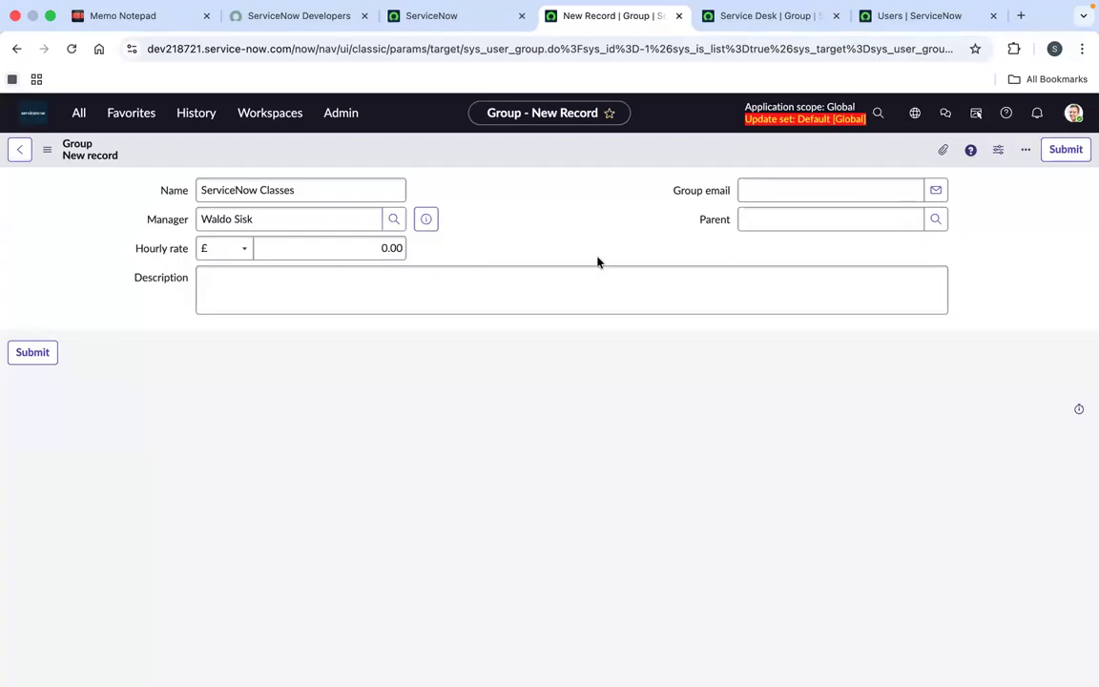
# Fill in the group's email address on the new ServiceNow Classes record.
pyautogui.click(836, 188)
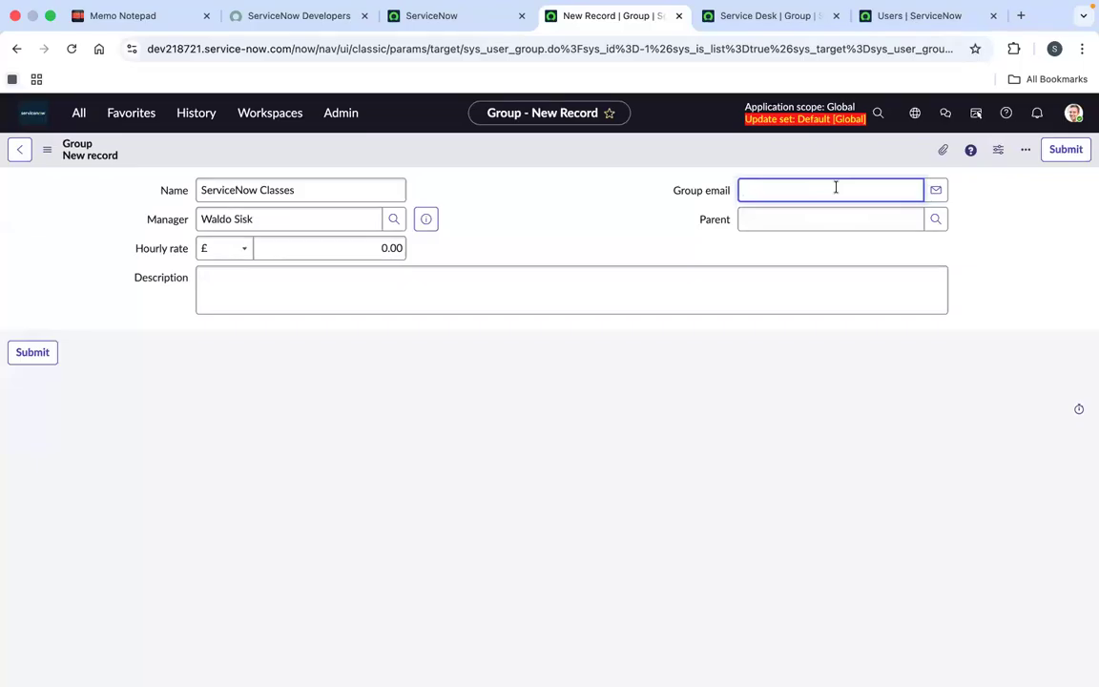
pyautogui.write('d')
pyautogui.press('BackSpace')
pyautogui.write('test@')
pyautogui.write('ba')
pyautogui.press('BackSpace')
pyautogui.press('BackSpace')
pyautogui.write('abc.com')
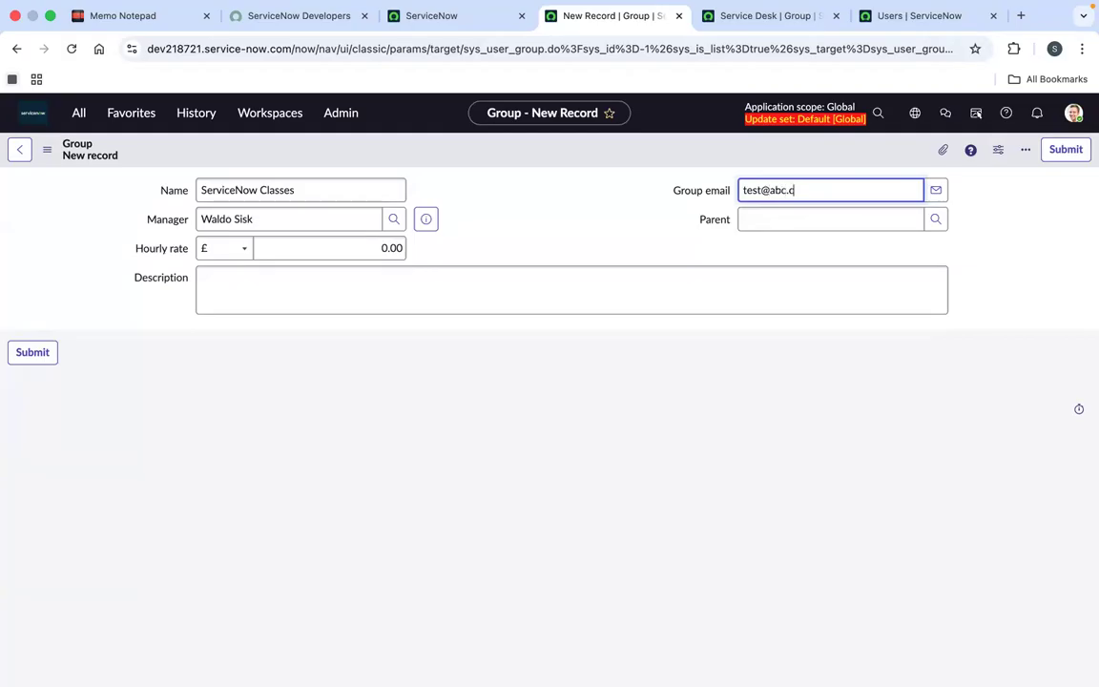
# Save the new ServiceNow Classes group record and stay on its form.
pyautogui.click(477, 149)
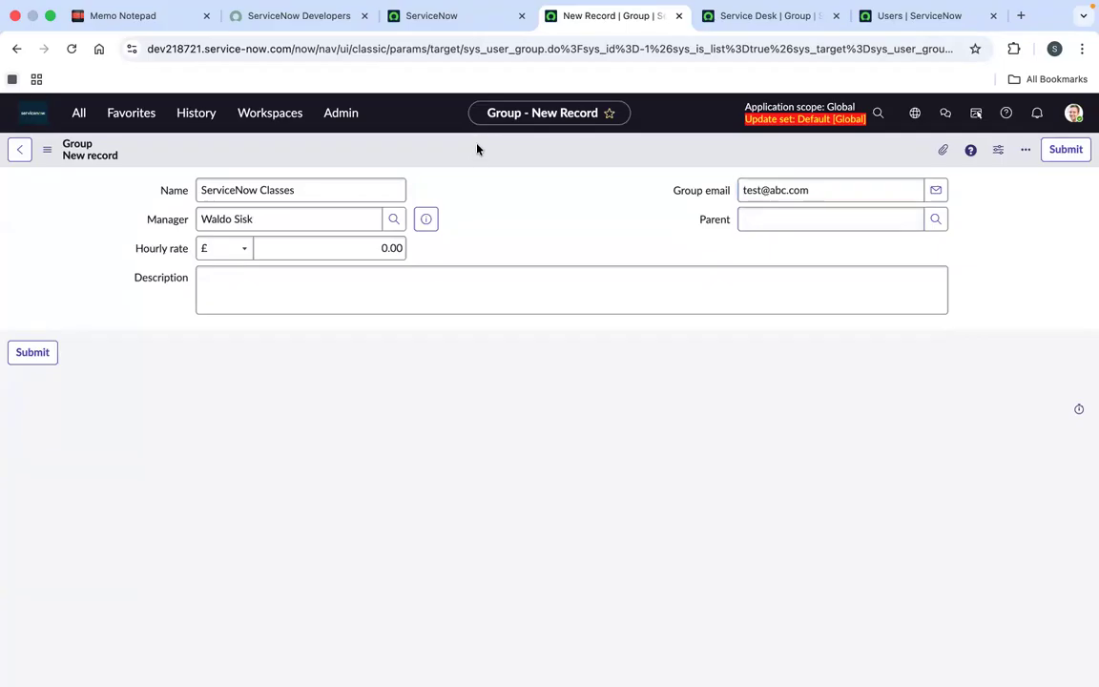
pyautogui.rightClick(477, 150)
pyautogui.click(518, 165)
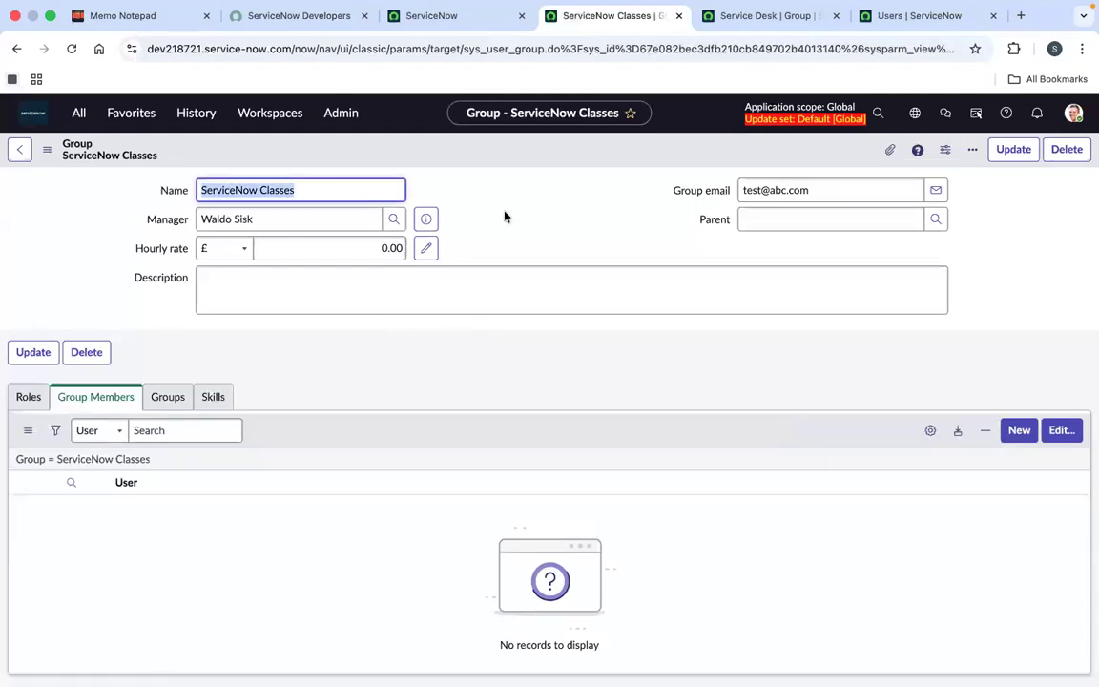
pyautogui.click(511, 260)
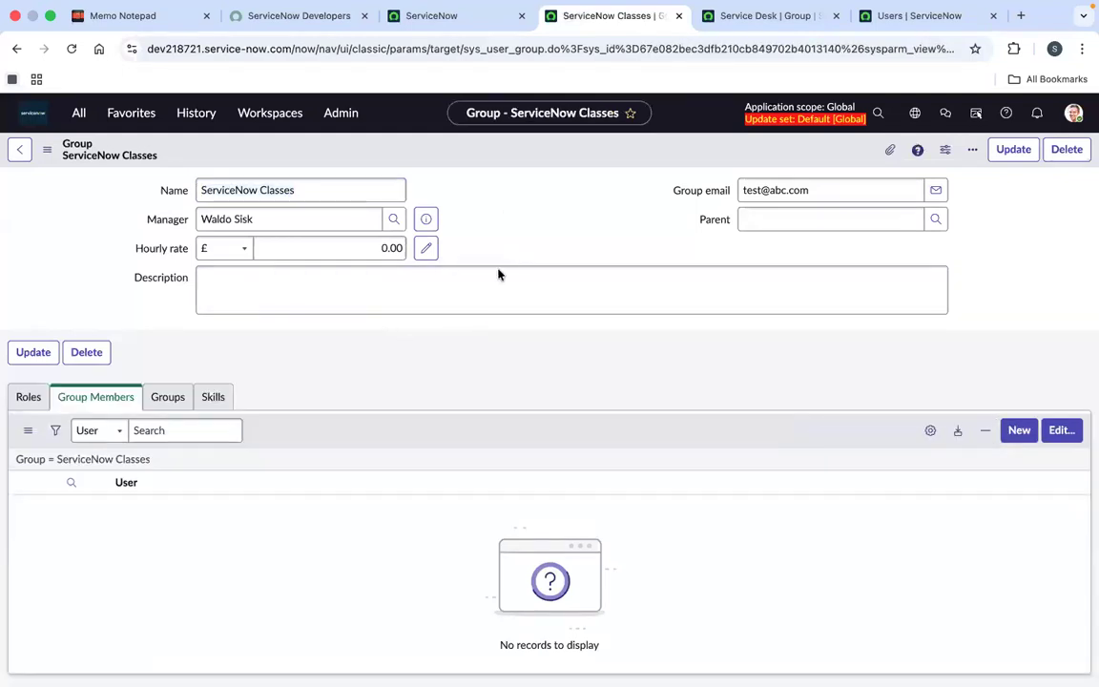
pyautogui.click(416, 303)
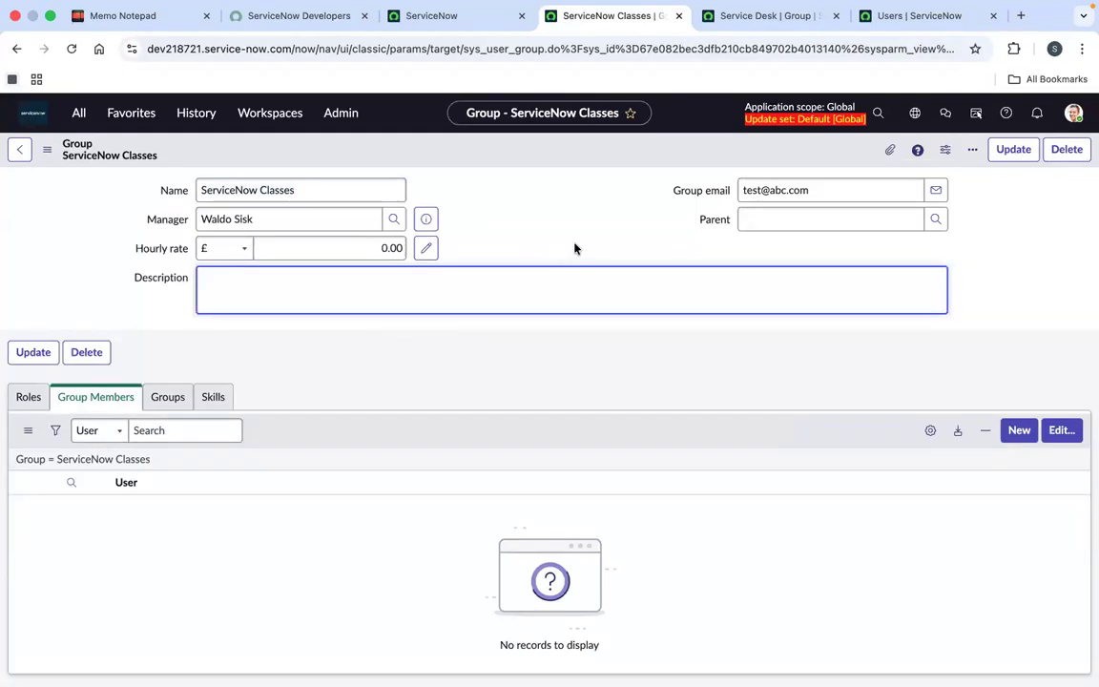
pyautogui.click(574, 248)
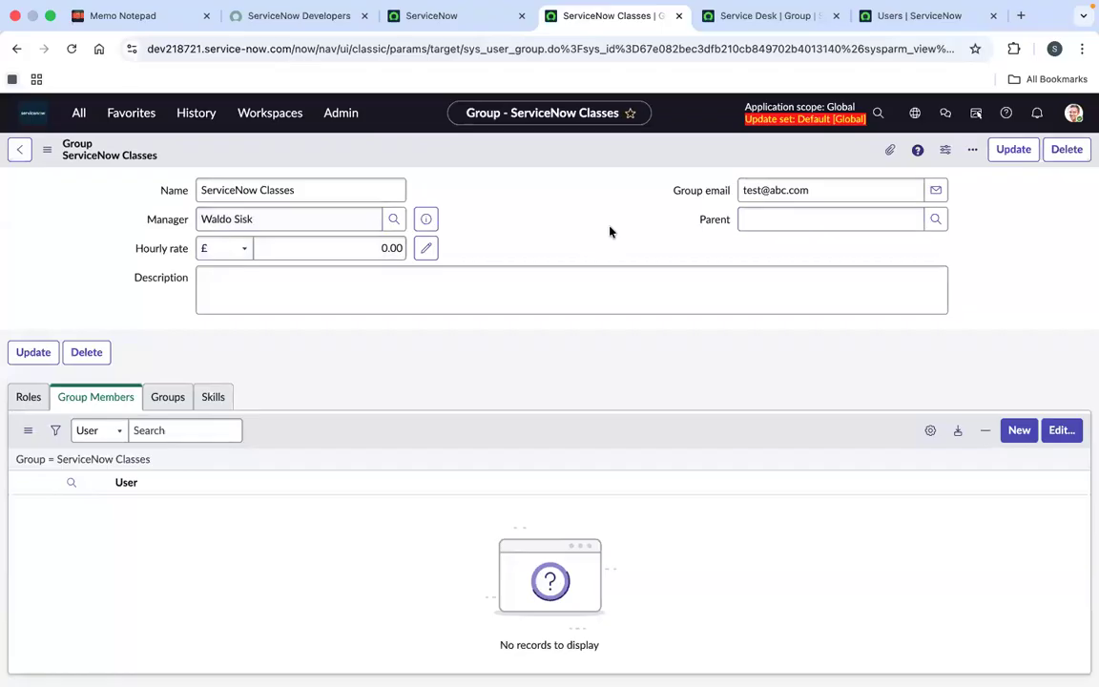
pyautogui.click(417, 292)
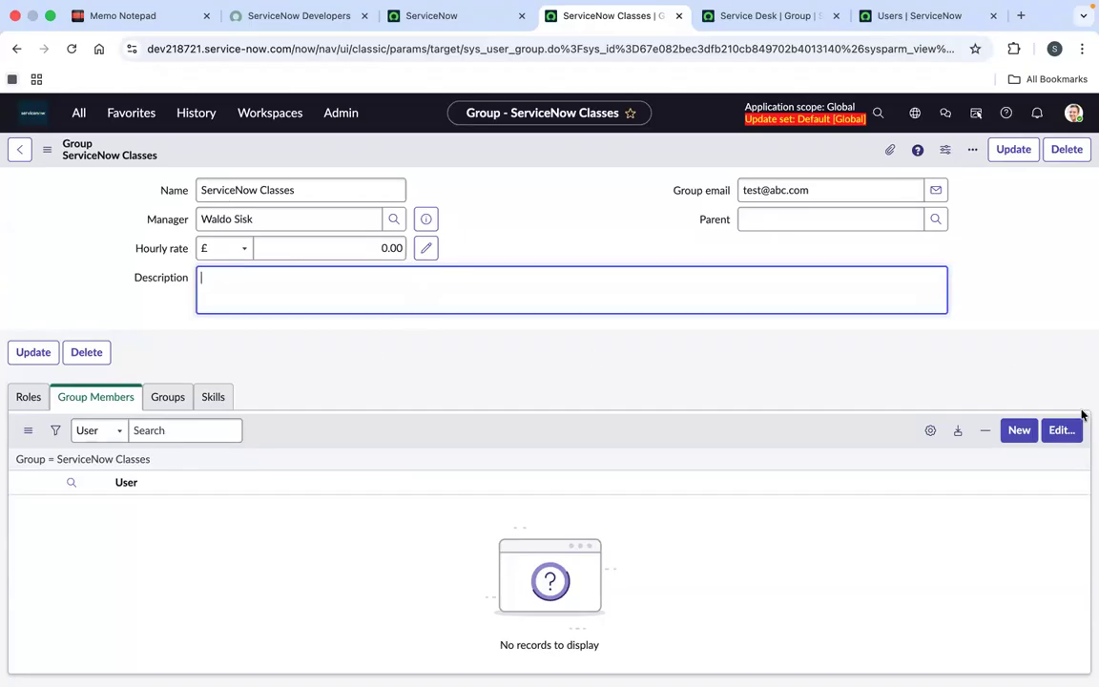
# Edit the members of the ServiceNow Classes group and add one user from the Collection to its Group Members List.
pyautogui.click(1061, 430)
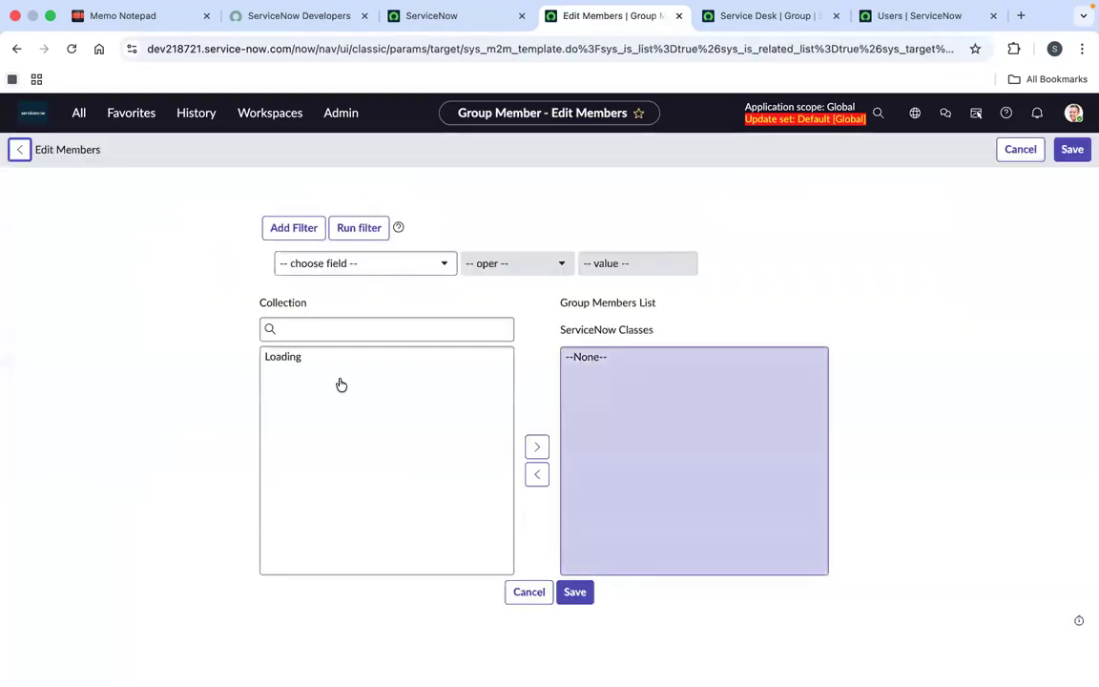
pyautogui.scroll(-20, 341, 383)
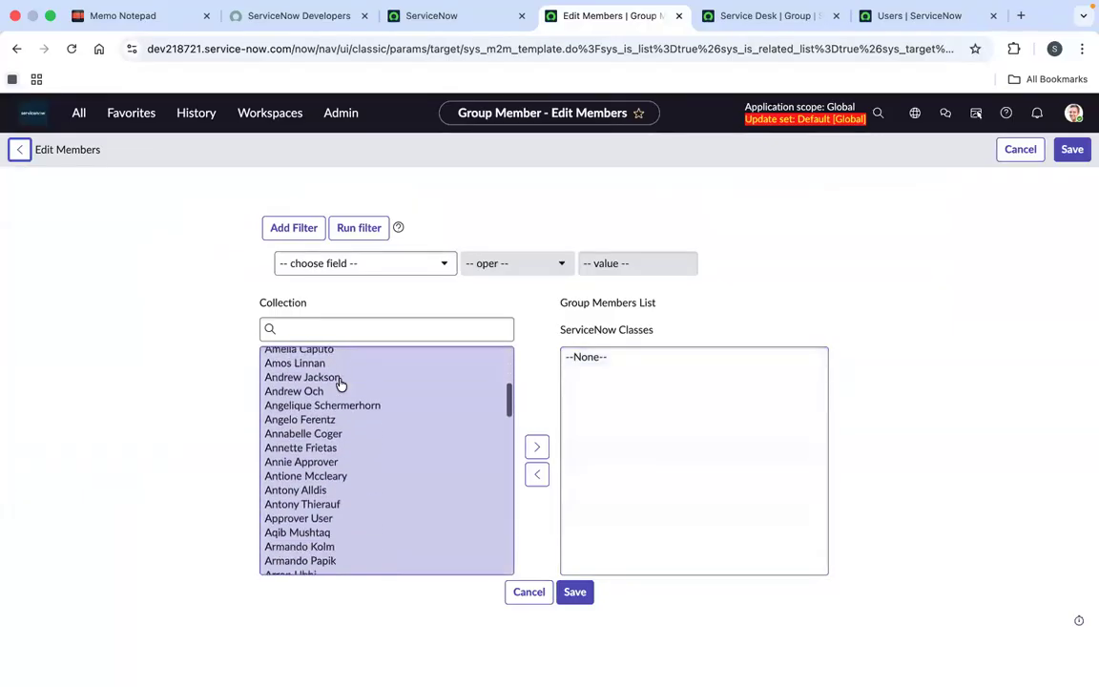
pyautogui.scroll(-2, 341, 384)
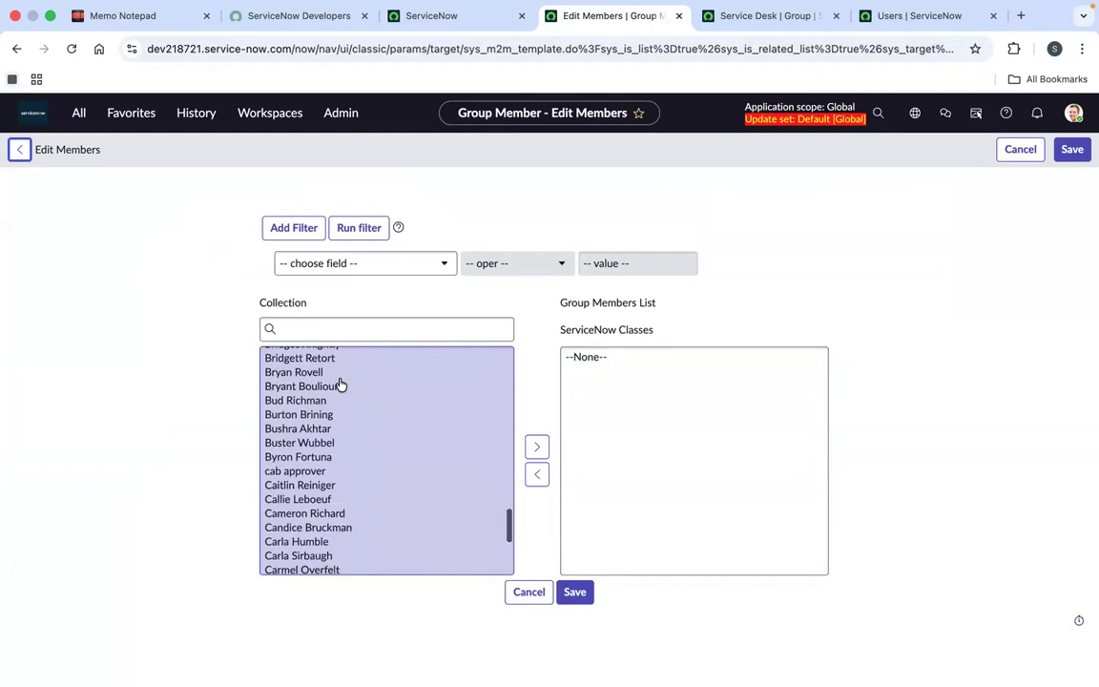
pyautogui.scroll(-1, 341, 383)
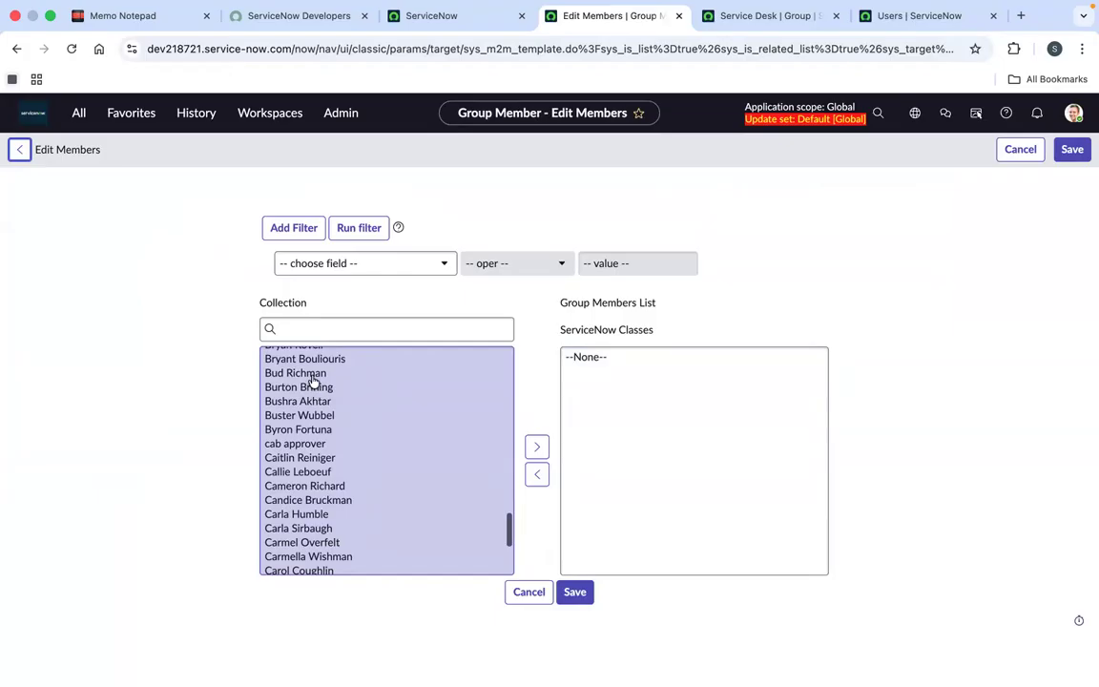
pyautogui.scroll(6, 313, 381)
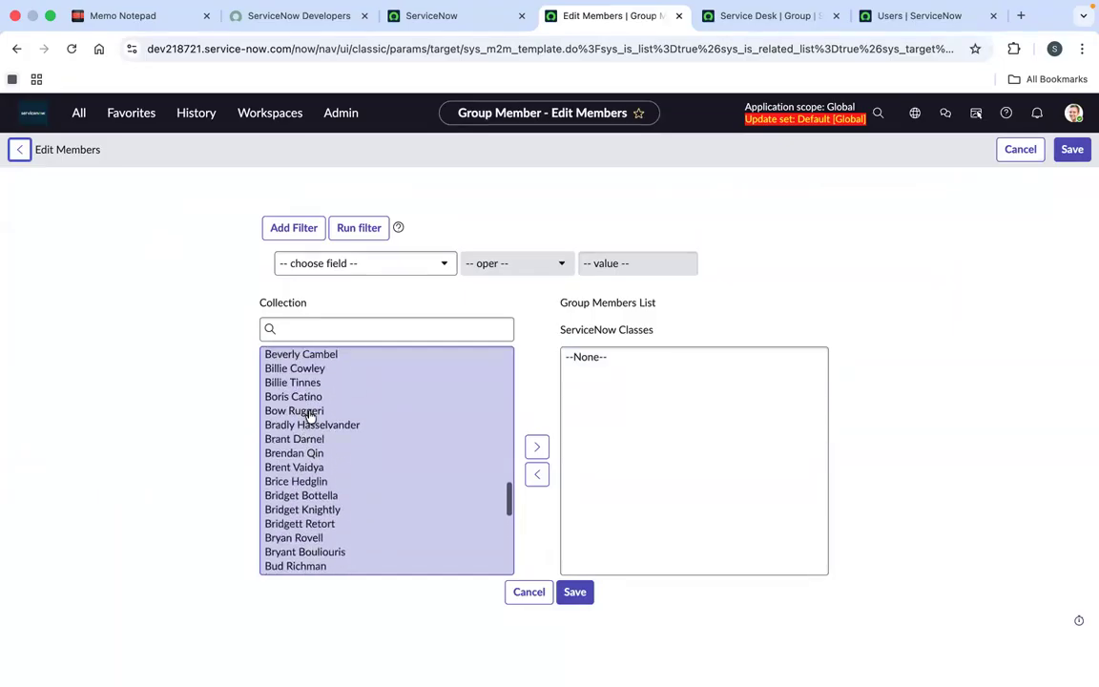
pyautogui.click(309, 411)
pyautogui.doubleClick(551, 445)
pyautogui.click(551, 446)
pyautogui.scroll(-1, 1057, 396)
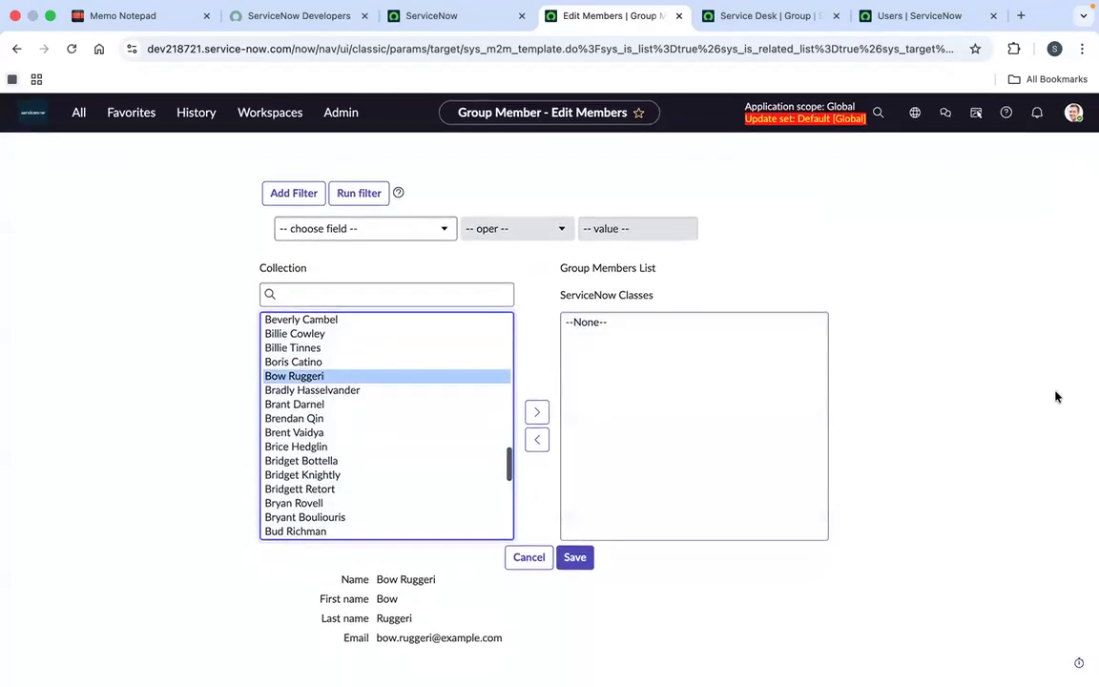
pyautogui.moveTo(545, 526); pyautogui.dragTo(413, 596)
pyautogui.click(475, 591)
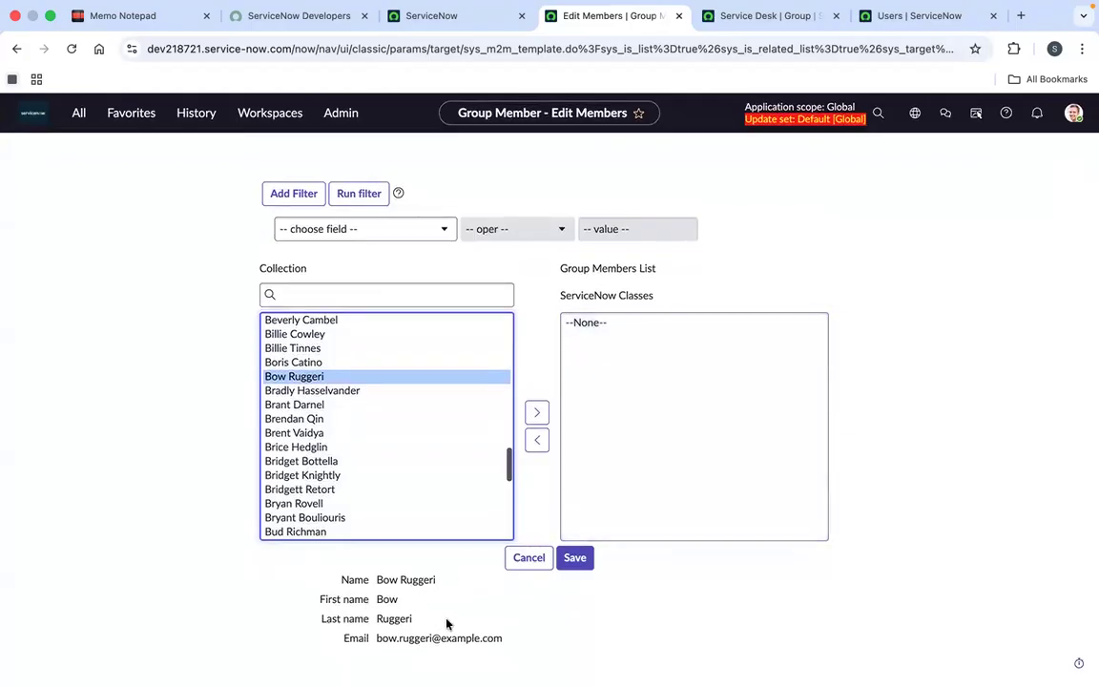
pyautogui.click(540, 416)
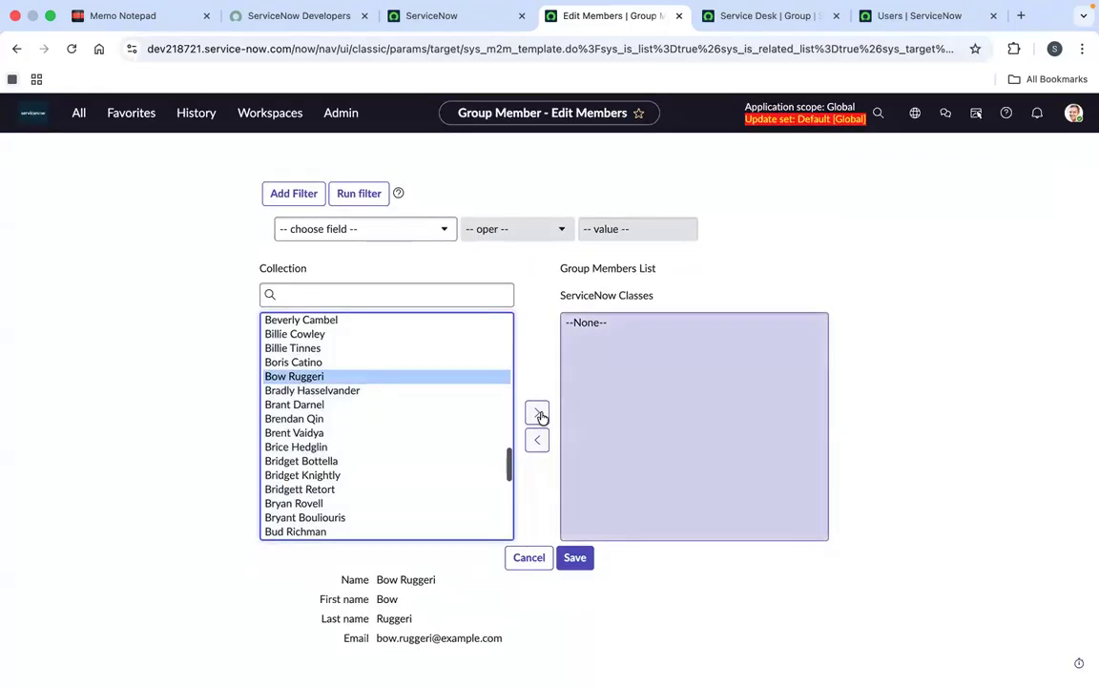
# Add a second user from the Collection to the ServiceNow Classes Group Members List and save the membership.
pyautogui.scroll(-1, 353, 472)
pyautogui.scroll(-5, 353, 472)
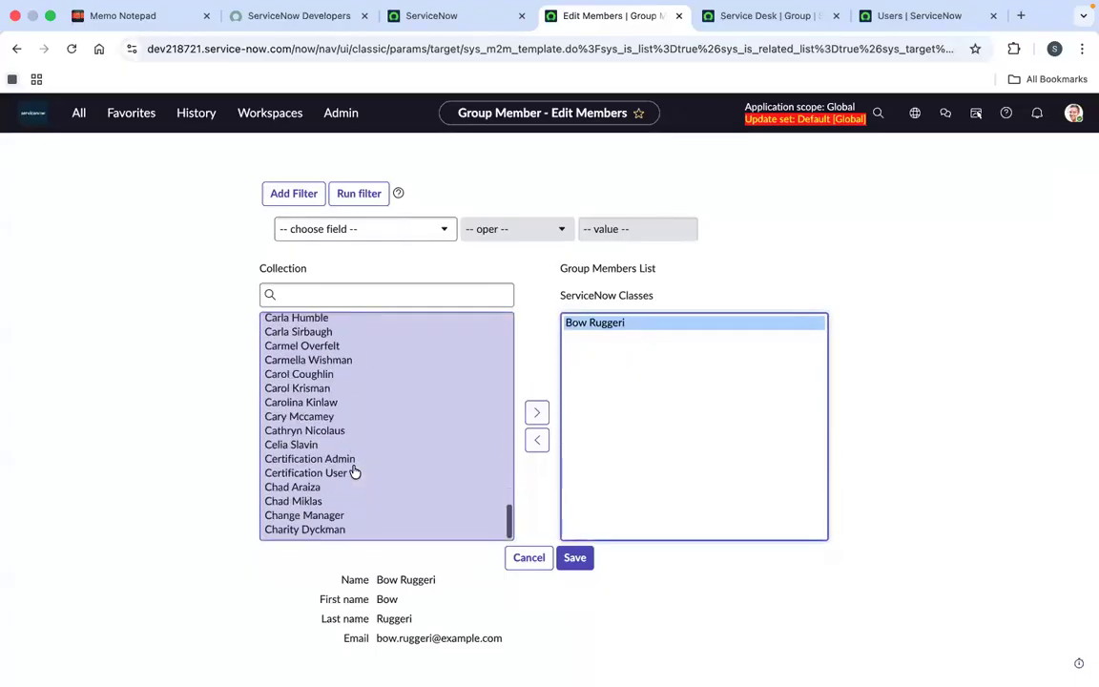
pyautogui.click(363, 443)
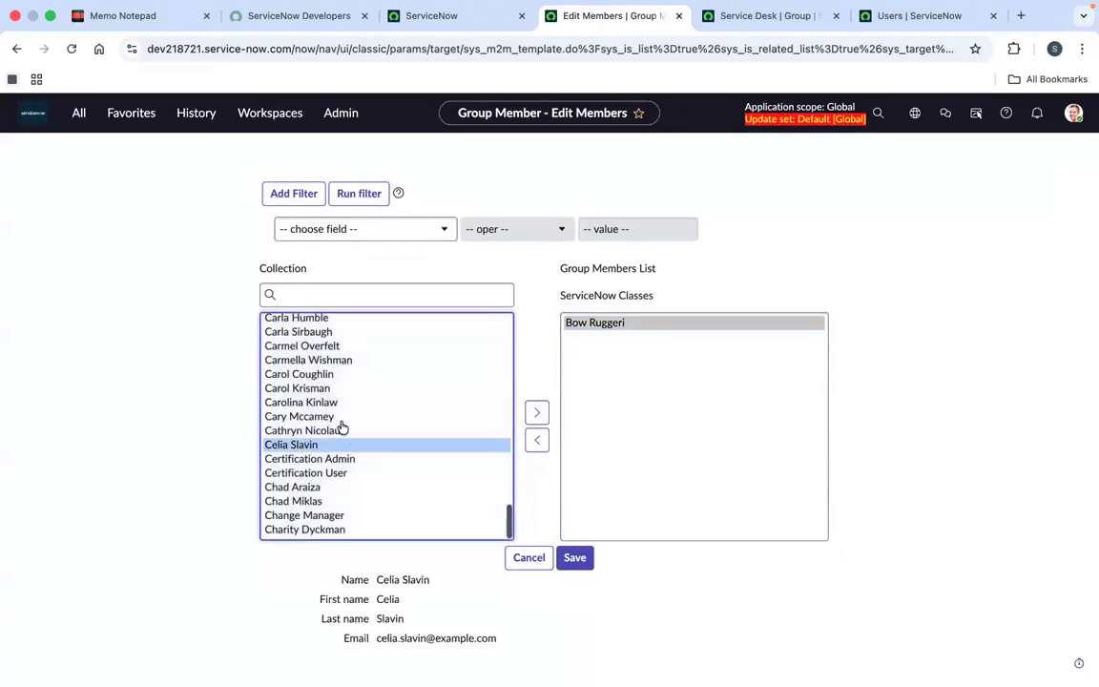
pyautogui.click(509, 414)
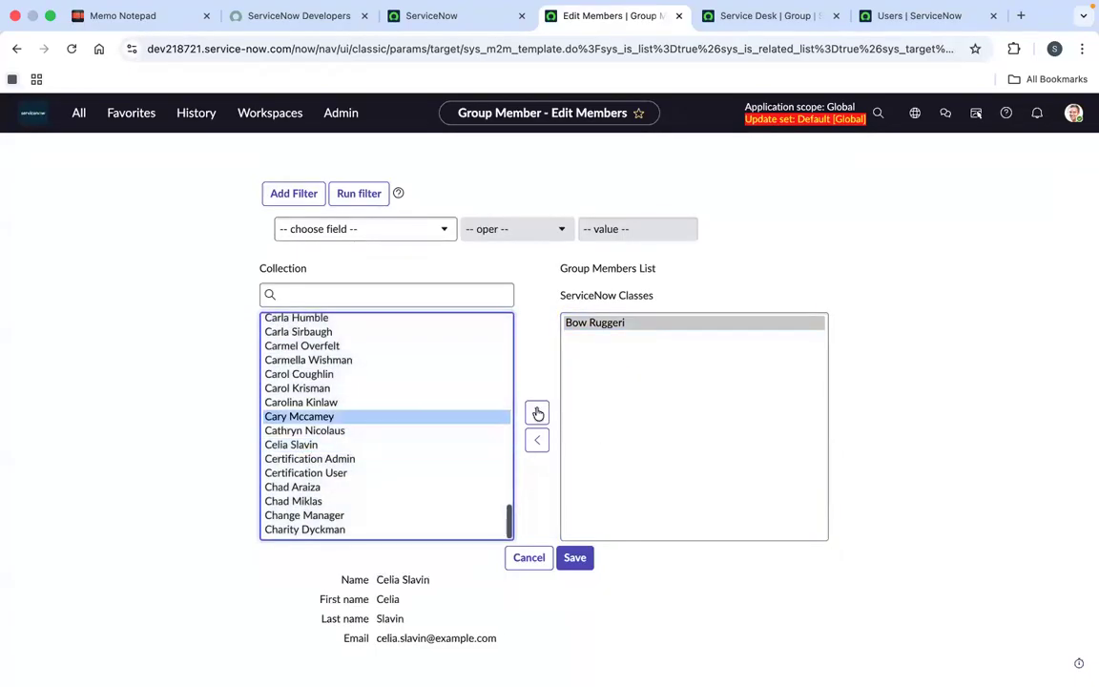
pyautogui.click(377, 391)
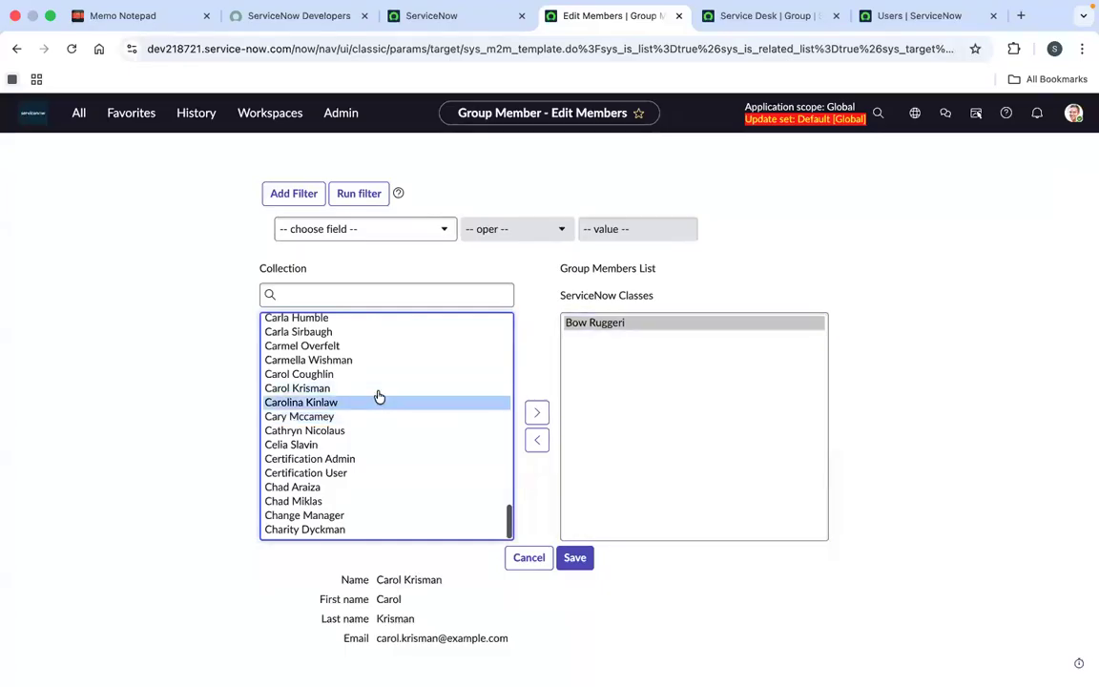
pyautogui.click(536, 410)
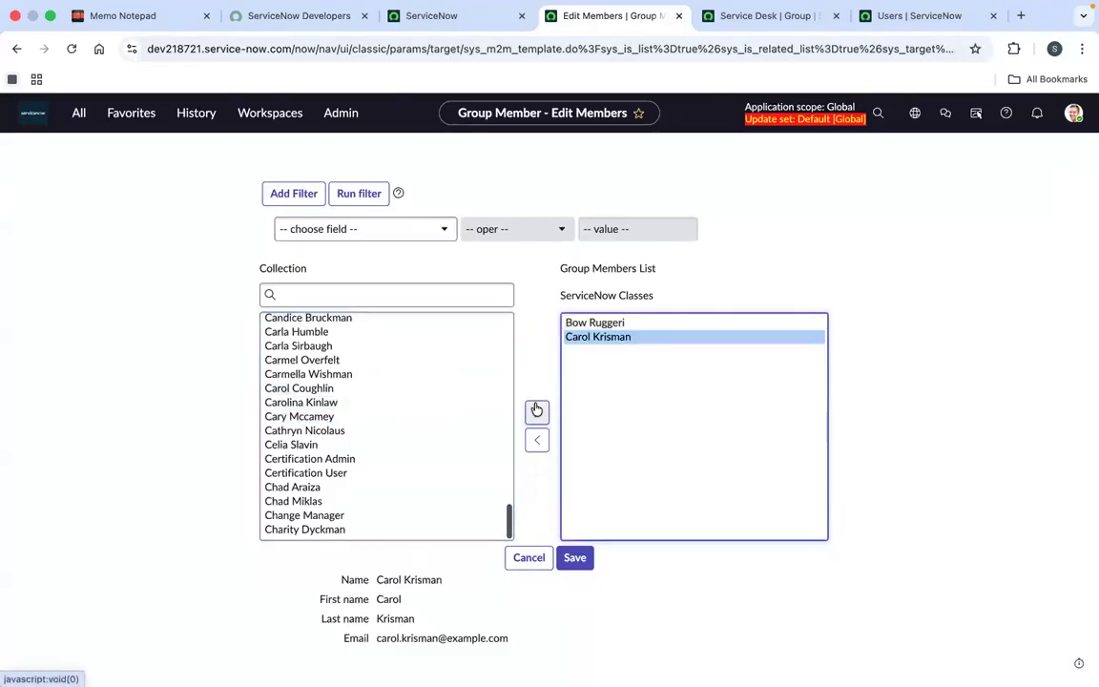
pyautogui.click(583, 559)
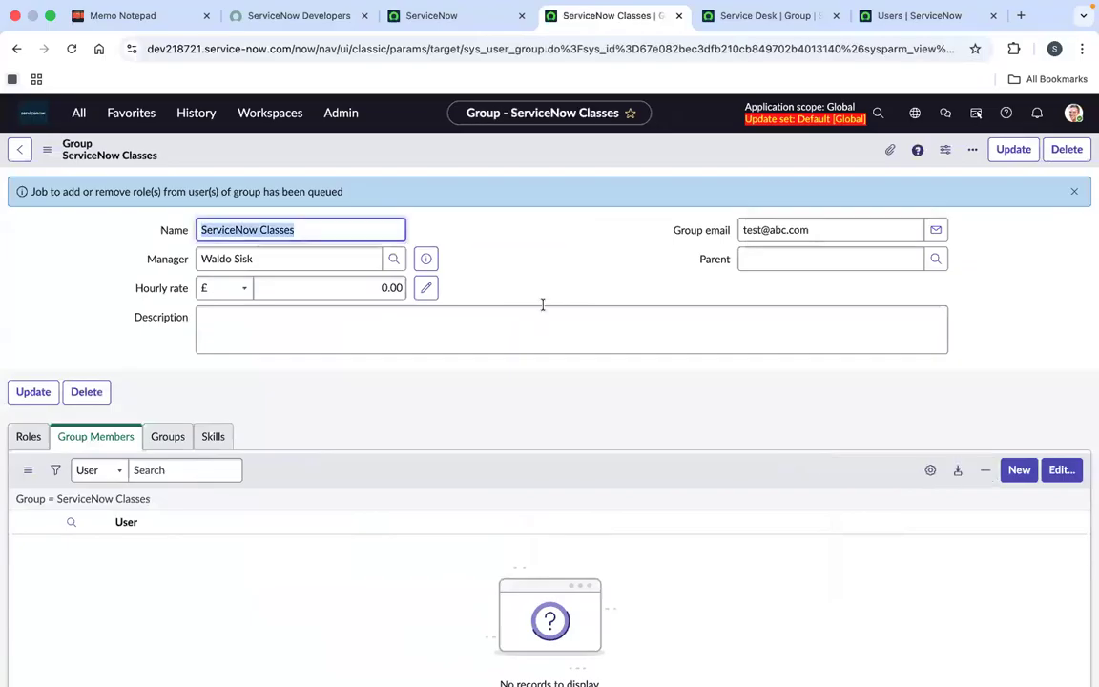
pyautogui.click(542, 307)
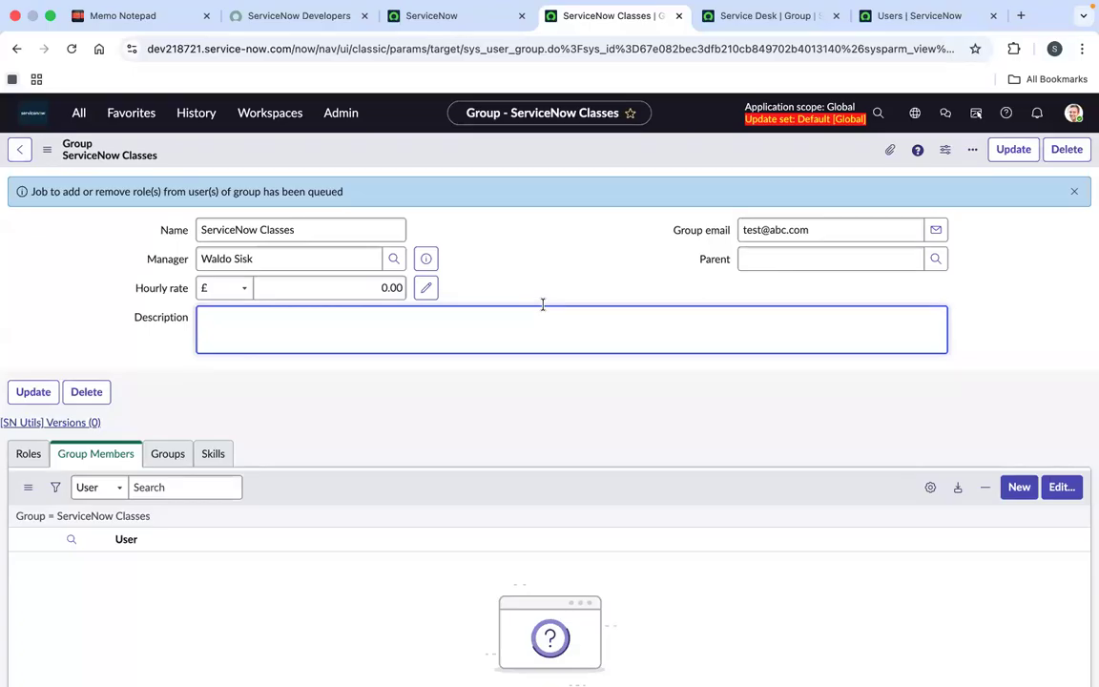
# Switch to the ServiceNow home tab and open the Roles list from the User Administration favorites.
pyautogui.click(460, 21)
pyautogui.click(131, 113)
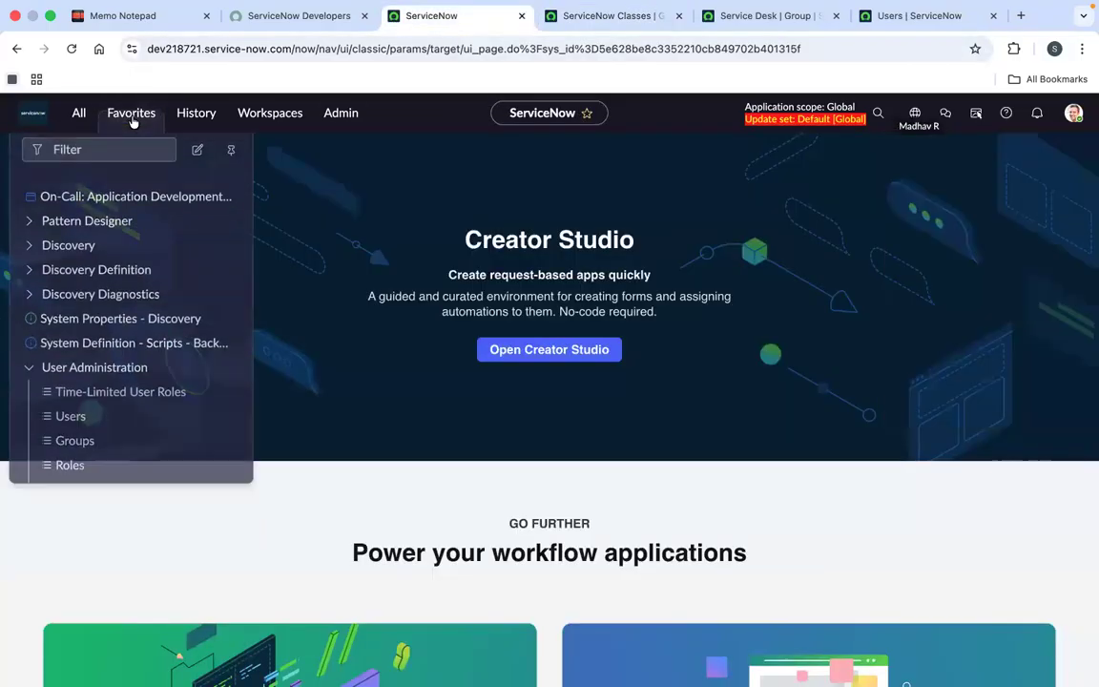
pyautogui.click(76, 459)
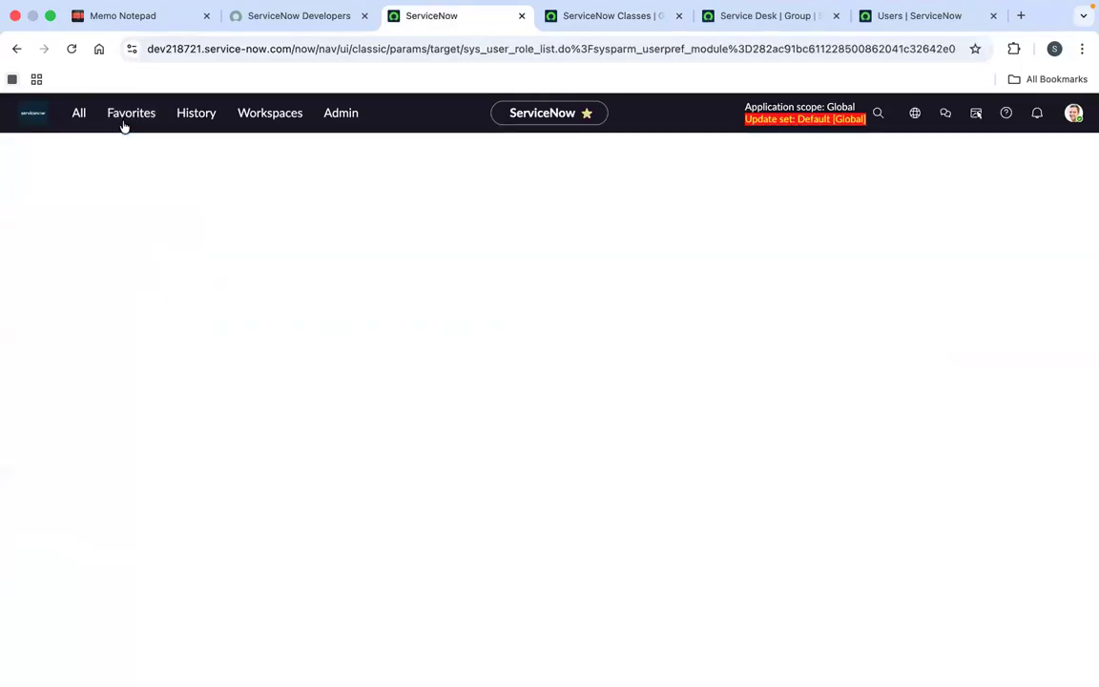
pyautogui.click(131, 112)
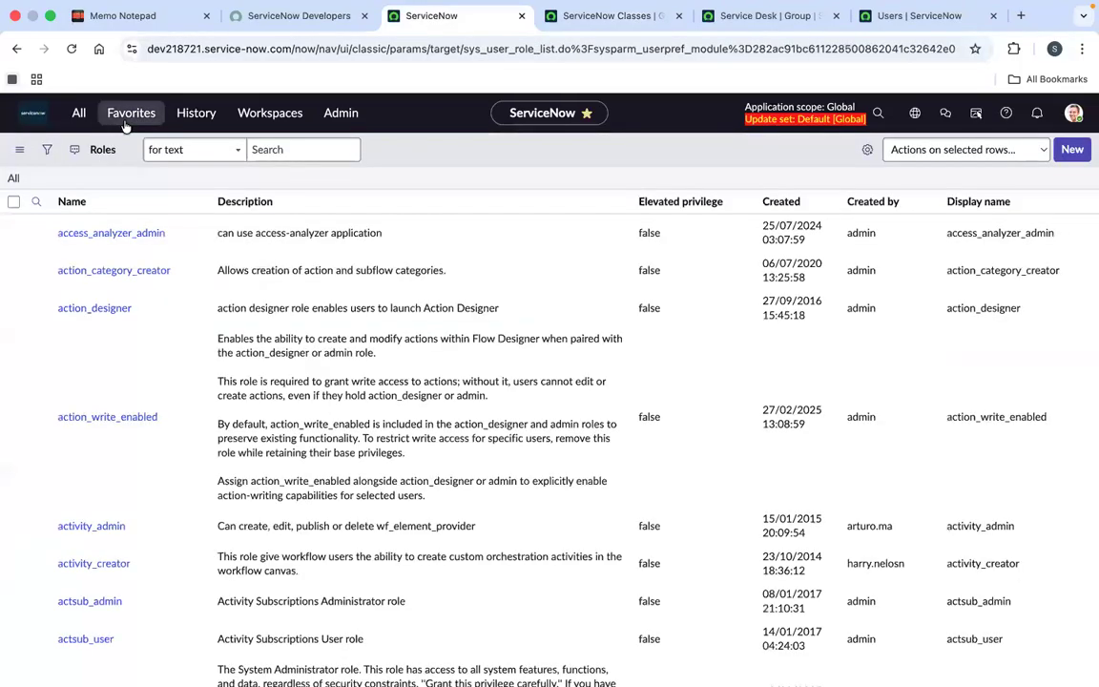
pyautogui.click(69, 462)
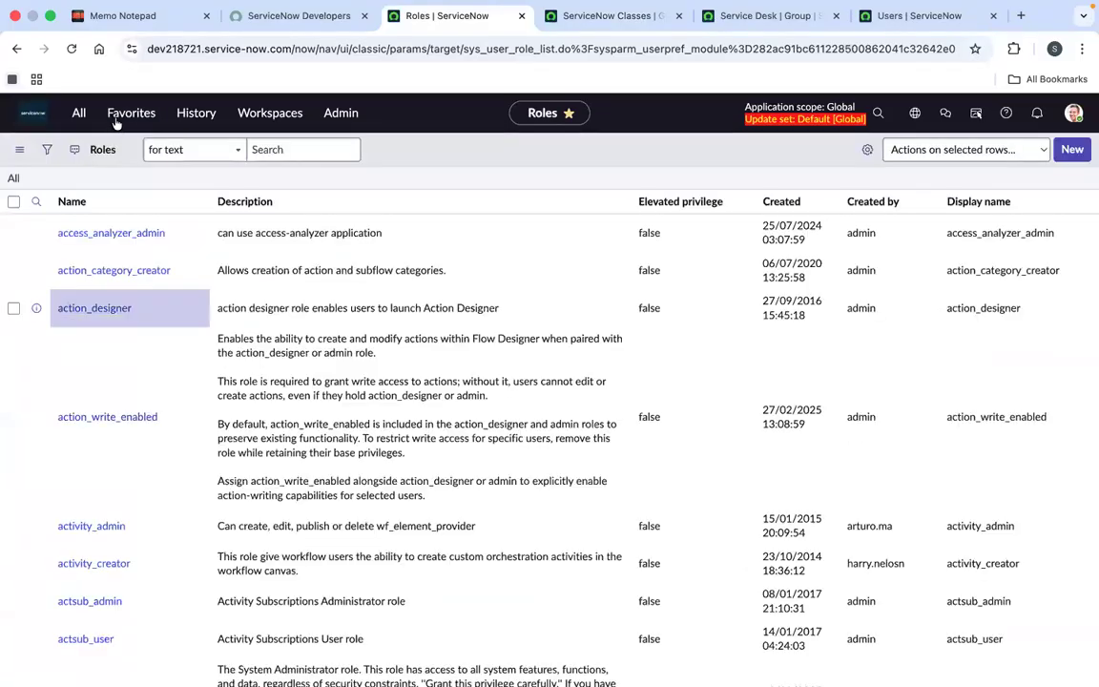
# Open the Roles list in an additional browser tab and close the ServiceNow Classes, Service Desk and Users tabs.
pyautogui.click(131, 113)
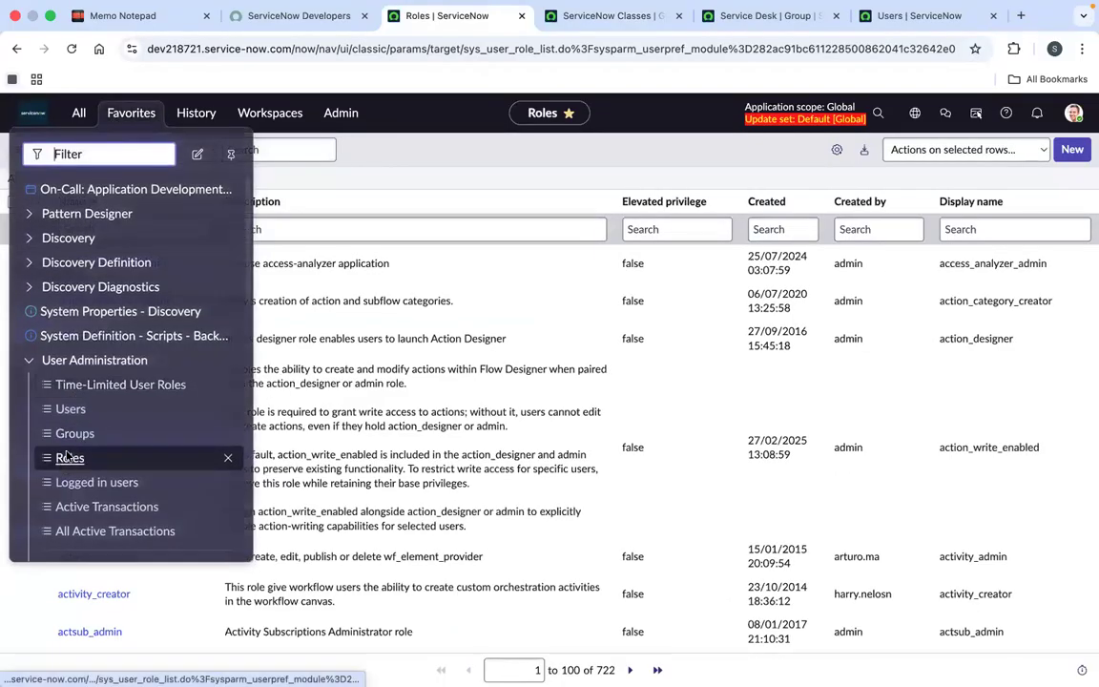
pyautogui.rightClick(87, 465)
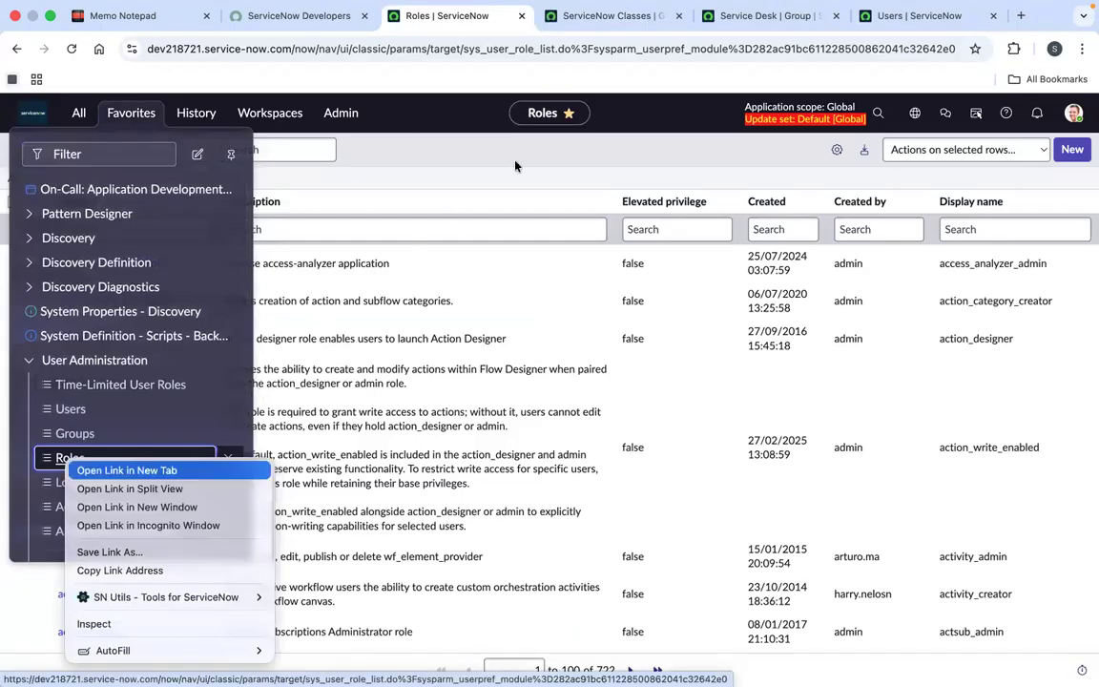
pyautogui.click(172, 470)
pyautogui.click(711, 19)
pyautogui.click(723, 19)
pyautogui.click(724, 20)
pyautogui.click(724, 19)
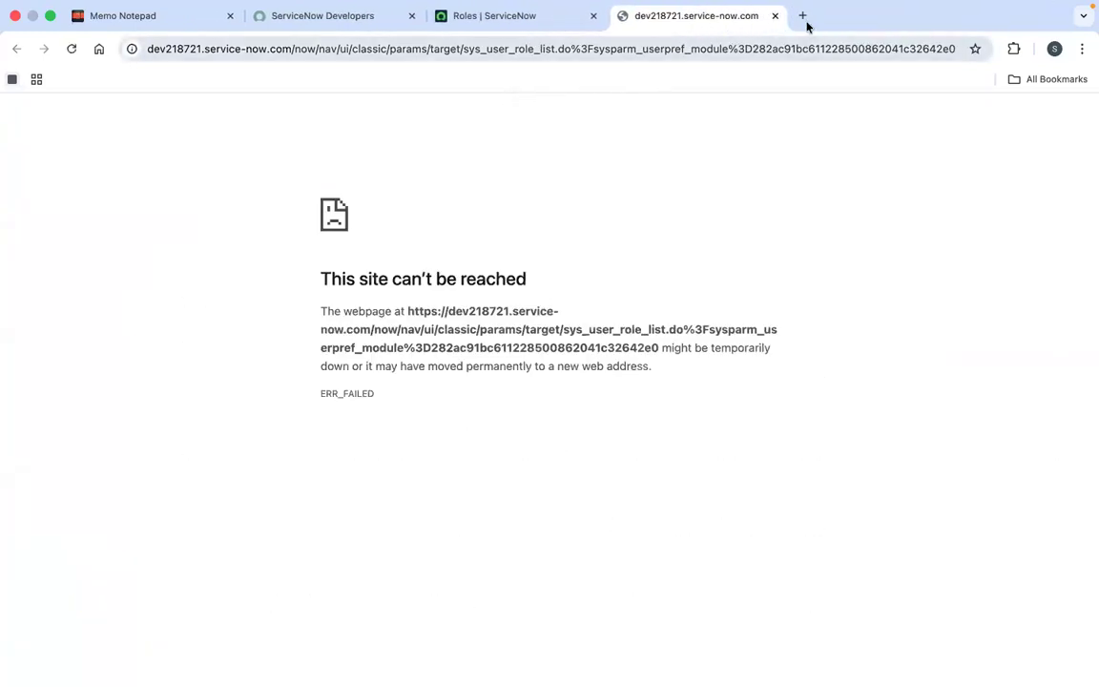
# Search Google in a new tab for "what is a group in servicenow" and expand the full AI Overview.
pyautogui.click(802, 17)
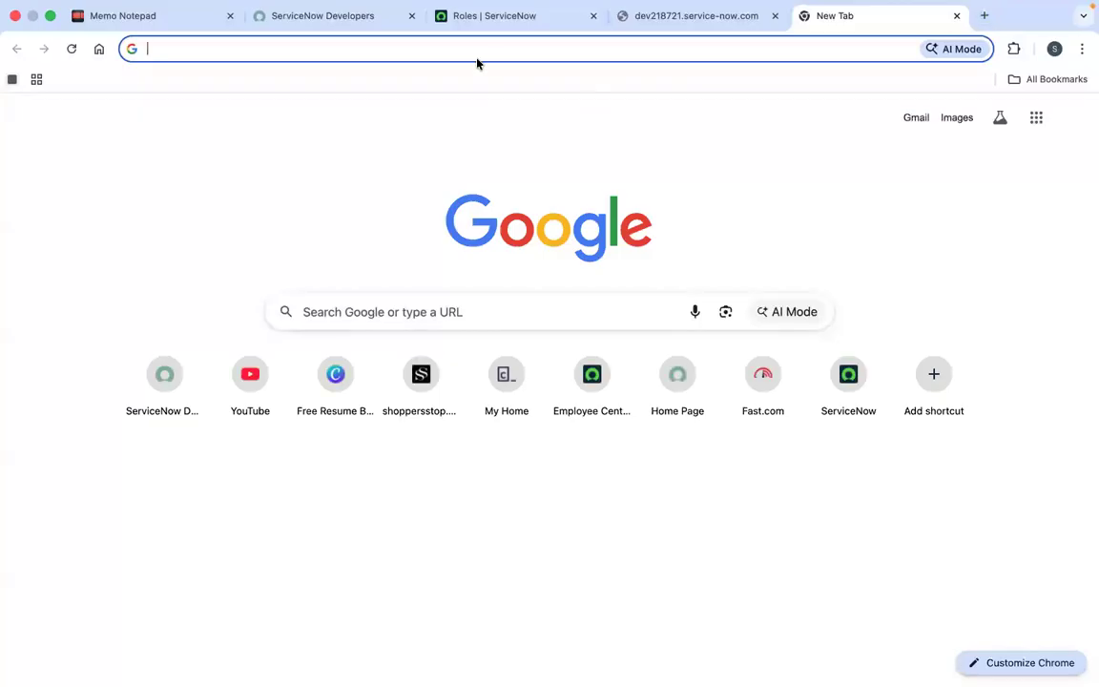
pyautogui.write('wgat')
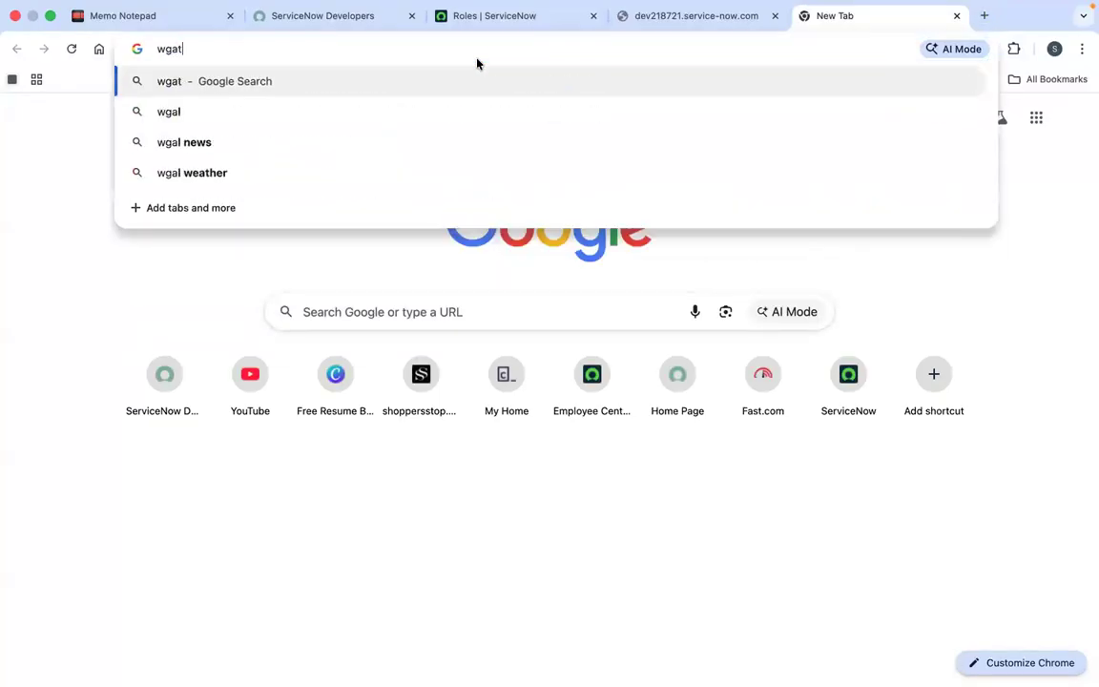
pyautogui.press('BackSpace')
pyautogui.press('BackSpace')
pyautogui.press('BackSpace')
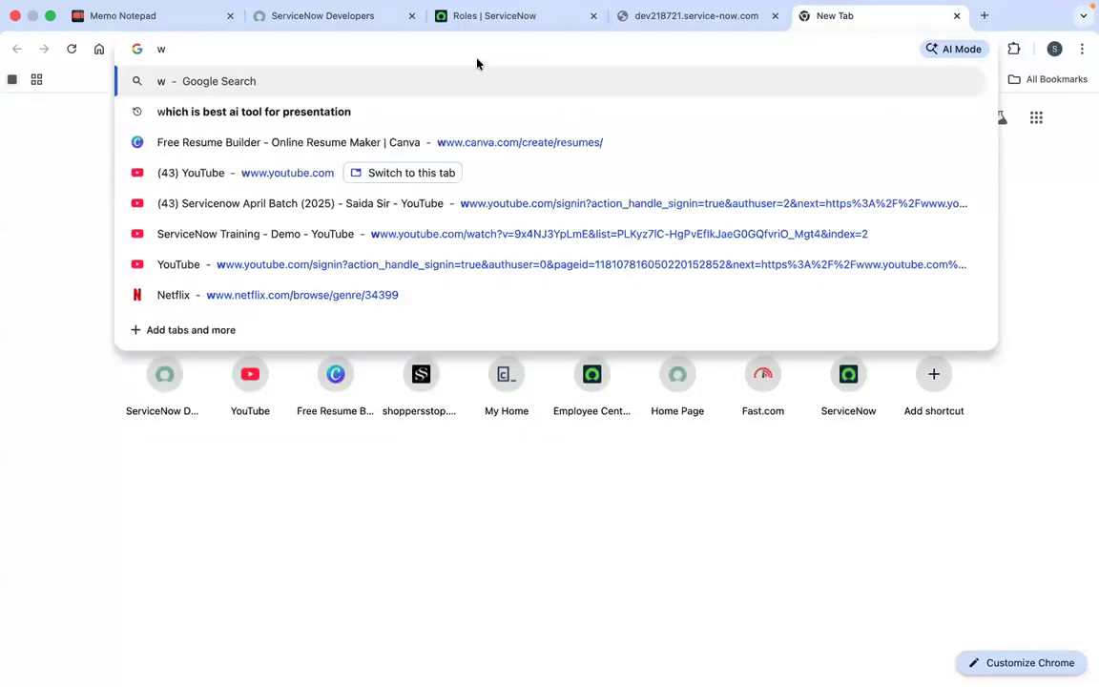
pyautogui.write('hat is')
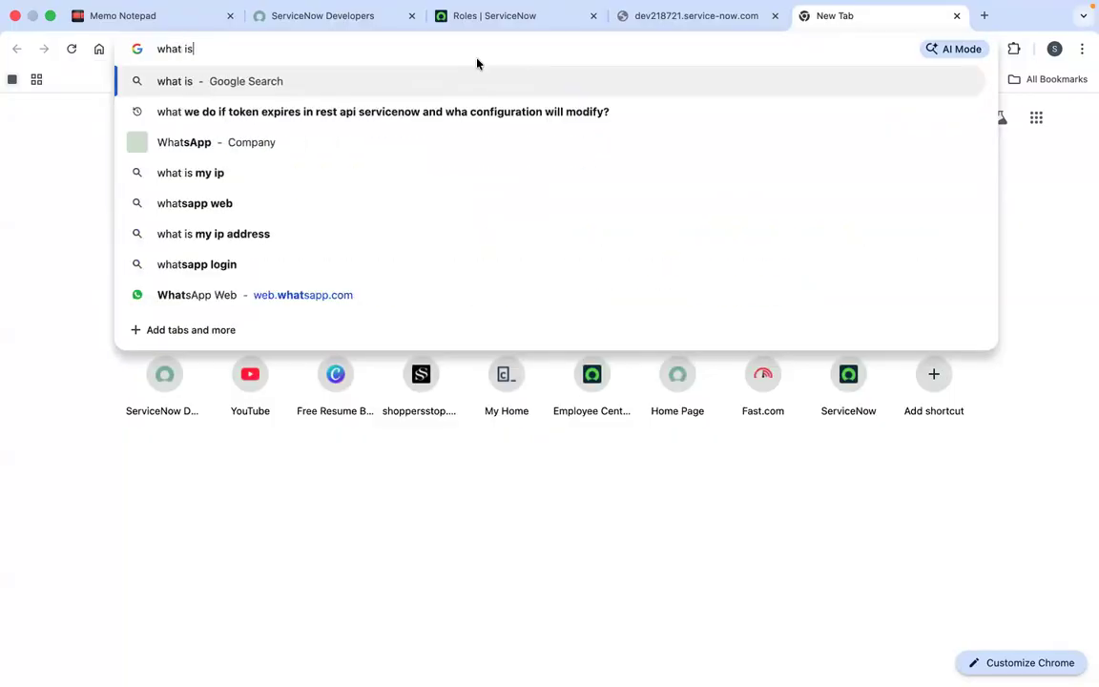
pyautogui.write(' a gro')
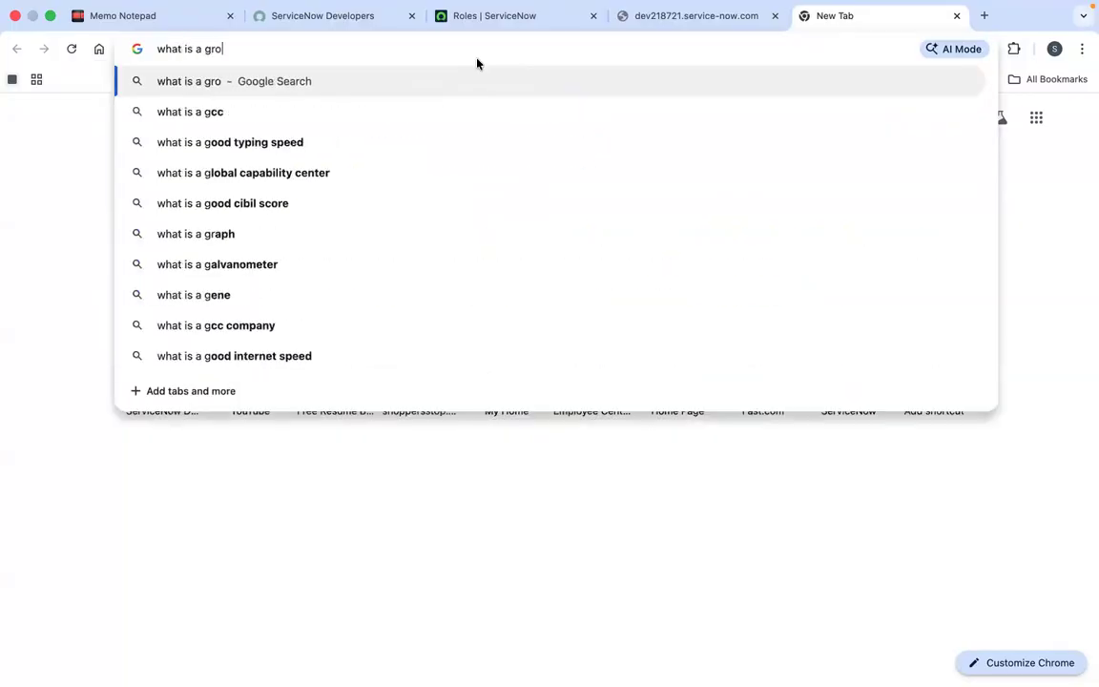
pyautogui.write('up in servicnow')
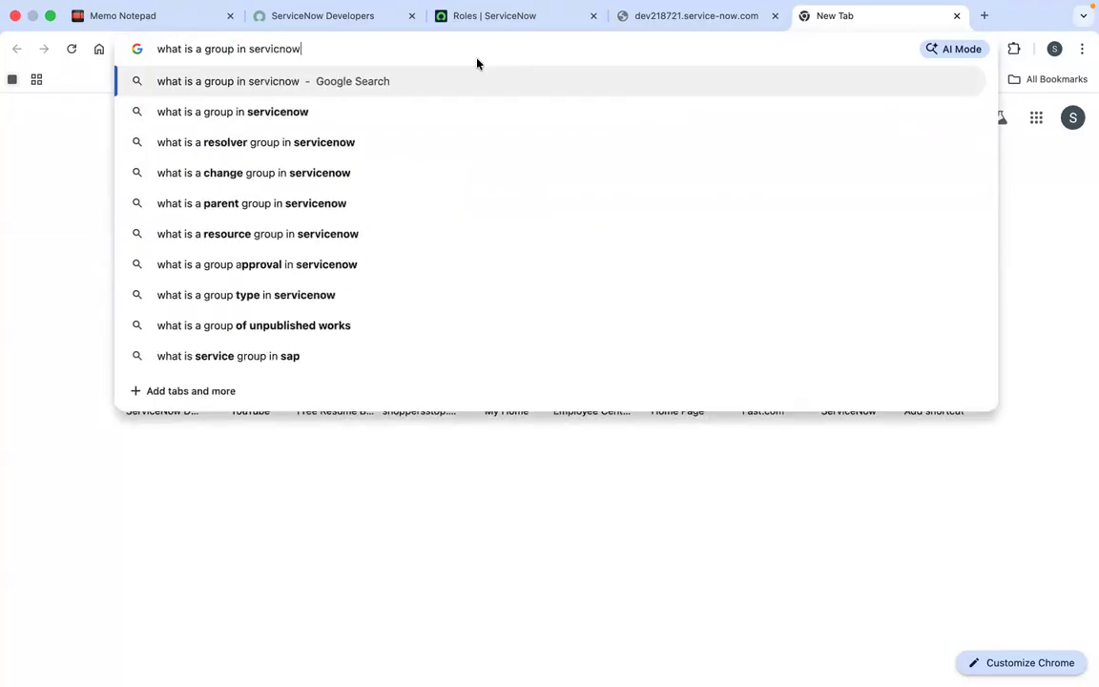
pyautogui.press('Return')
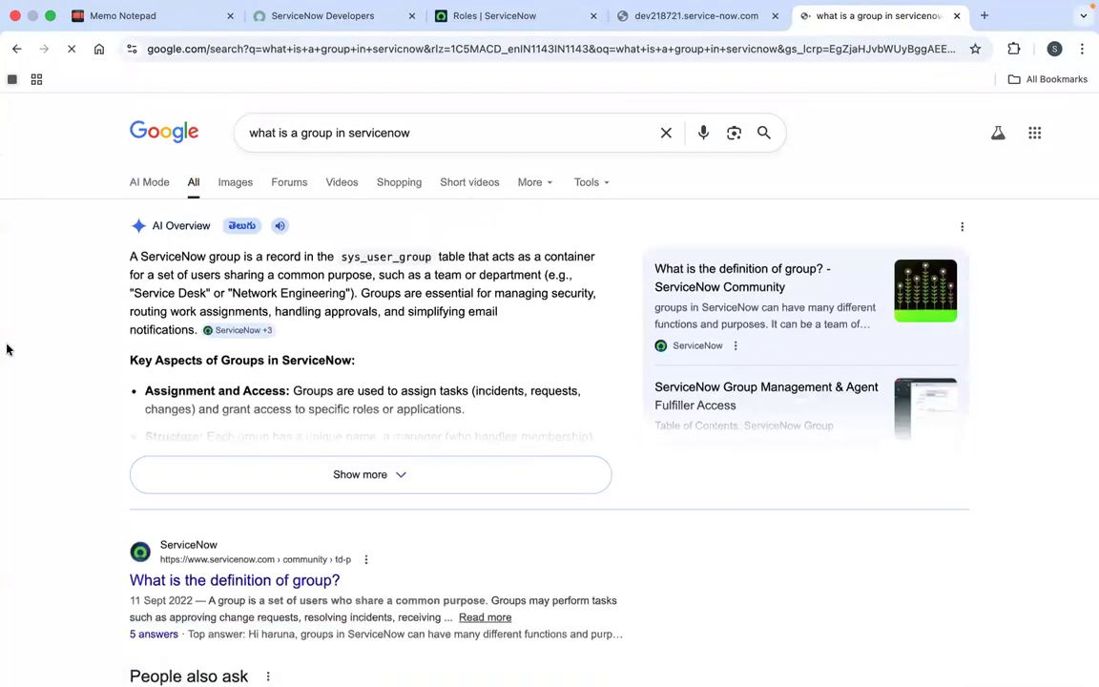
pyautogui.click(288, 486)
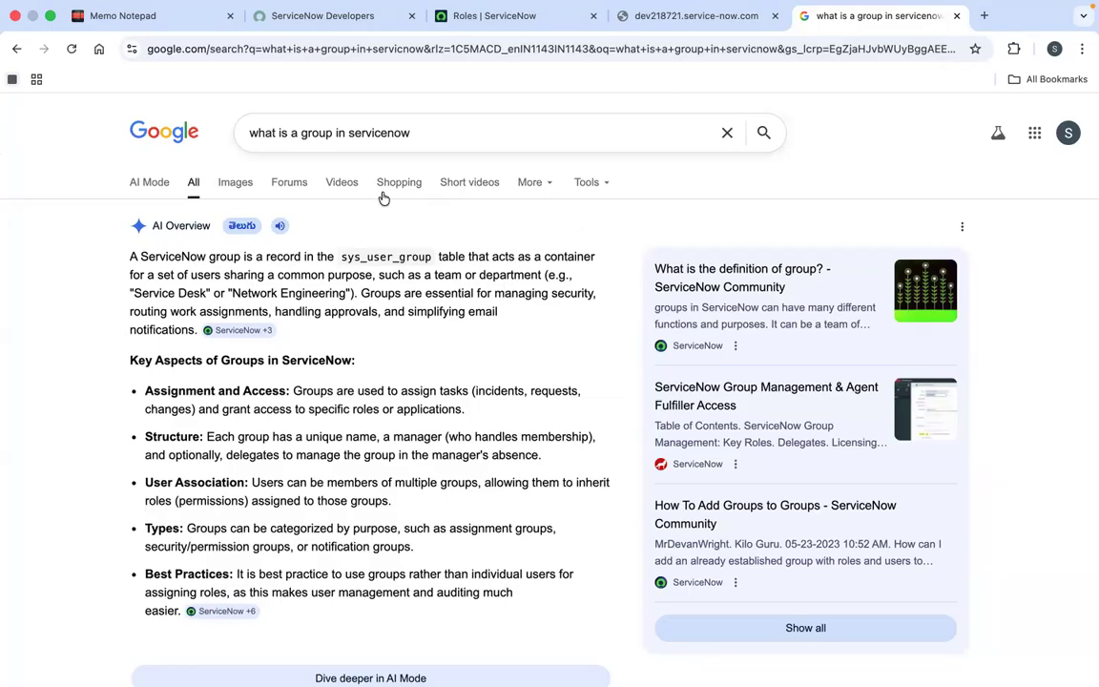
# Change the Google query to "what is a role in servicenow" and run the search.
pyautogui.click(320, 127)
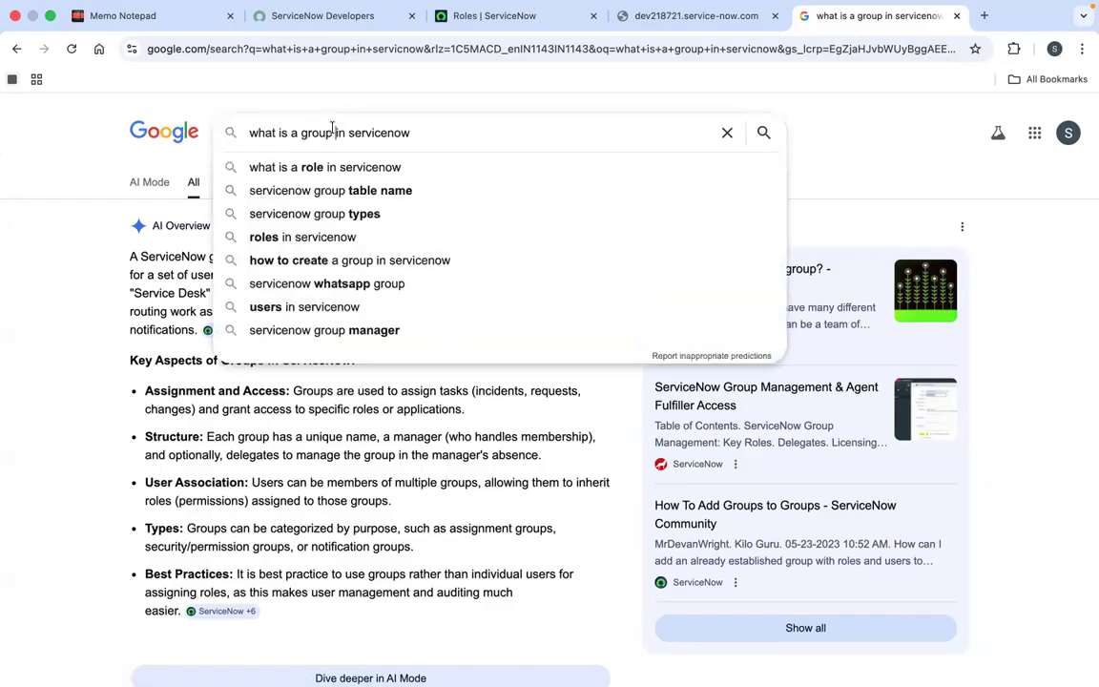
pyautogui.click(332, 128)
pyautogui.press('BackSpace')
pyautogui.press('BackSpace')
pyautogui.press('BackSpace')
pyautogui.press('BackSpace')
pyautogui.press('BackSpace')
pyautogui.press('BackSpace')
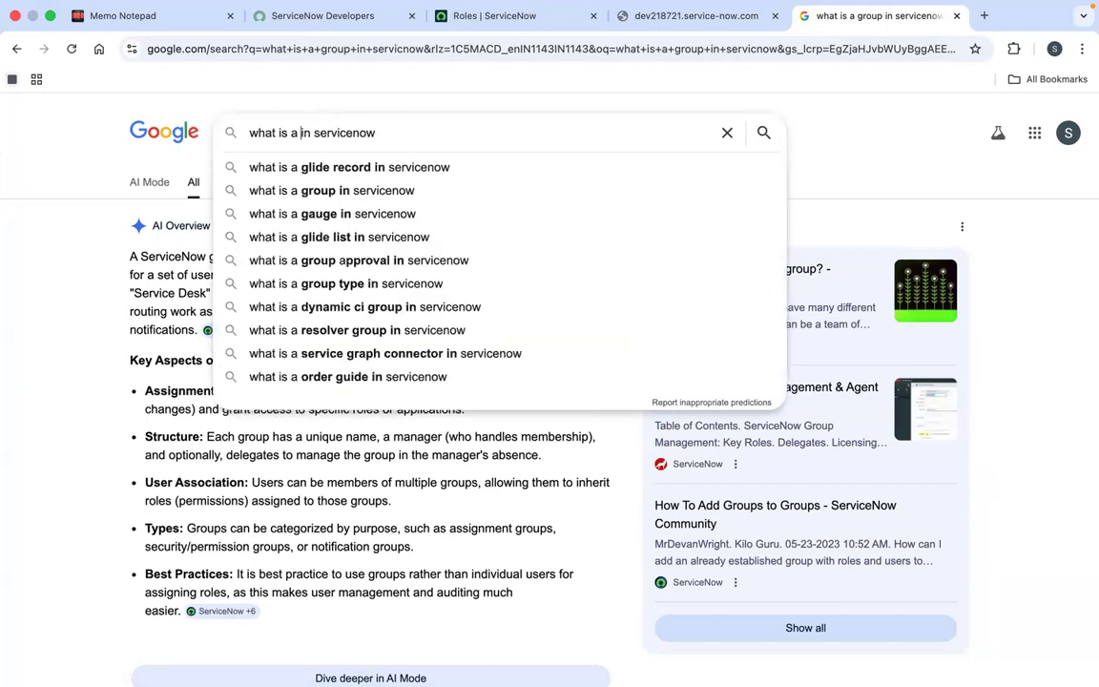
pyautogui.write('role')
pyautogui.press('Return')
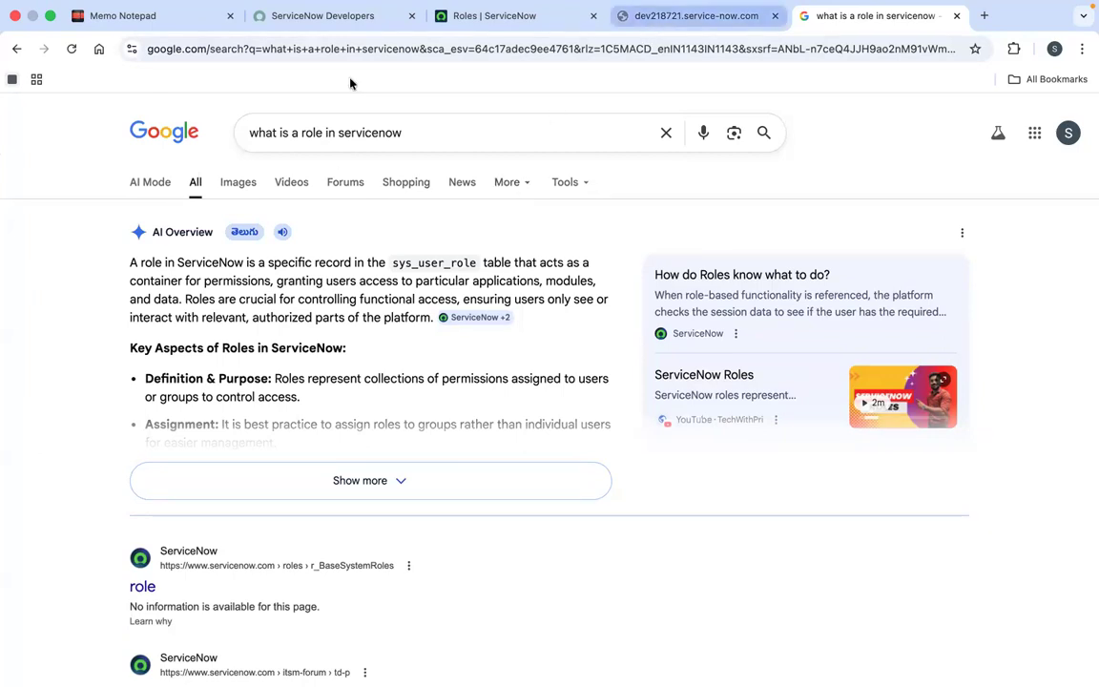
# Reload the Roles page in the additional tab and return to the first Roles tab.
pyautogui.hotkey('ctrl', 'shift', 'Tab')
pyautogui.click(72, 49)
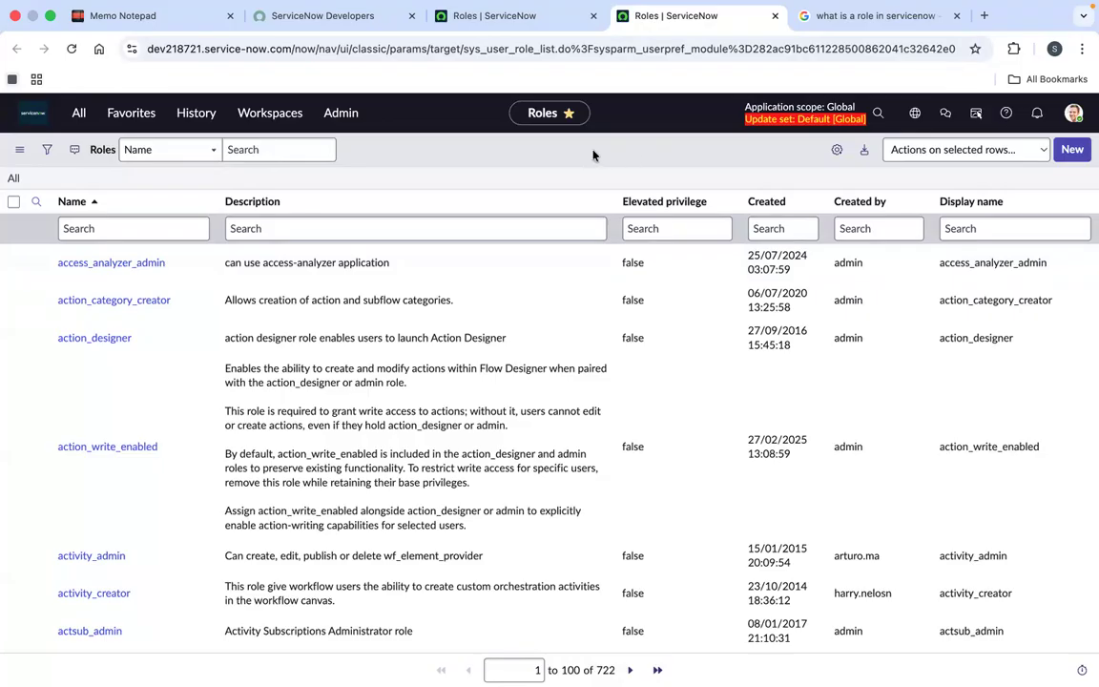
pyautogui.click(506, 16)
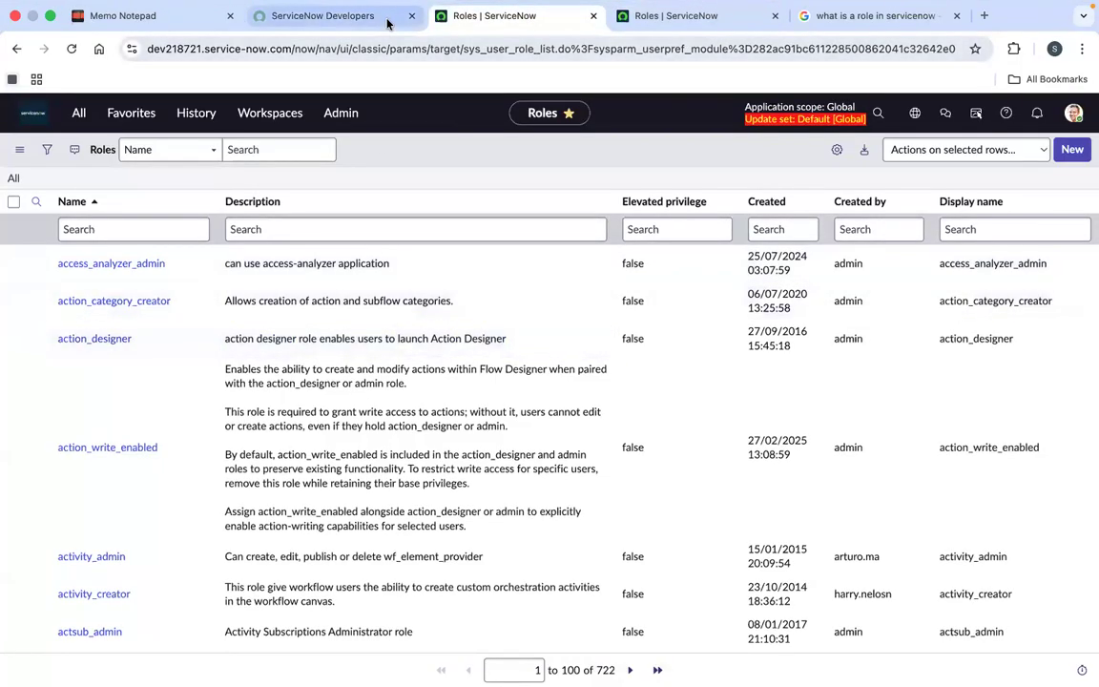
pyautogui.click(323, 16)
pyautogui.hotkey('ctrl', 'Tab')
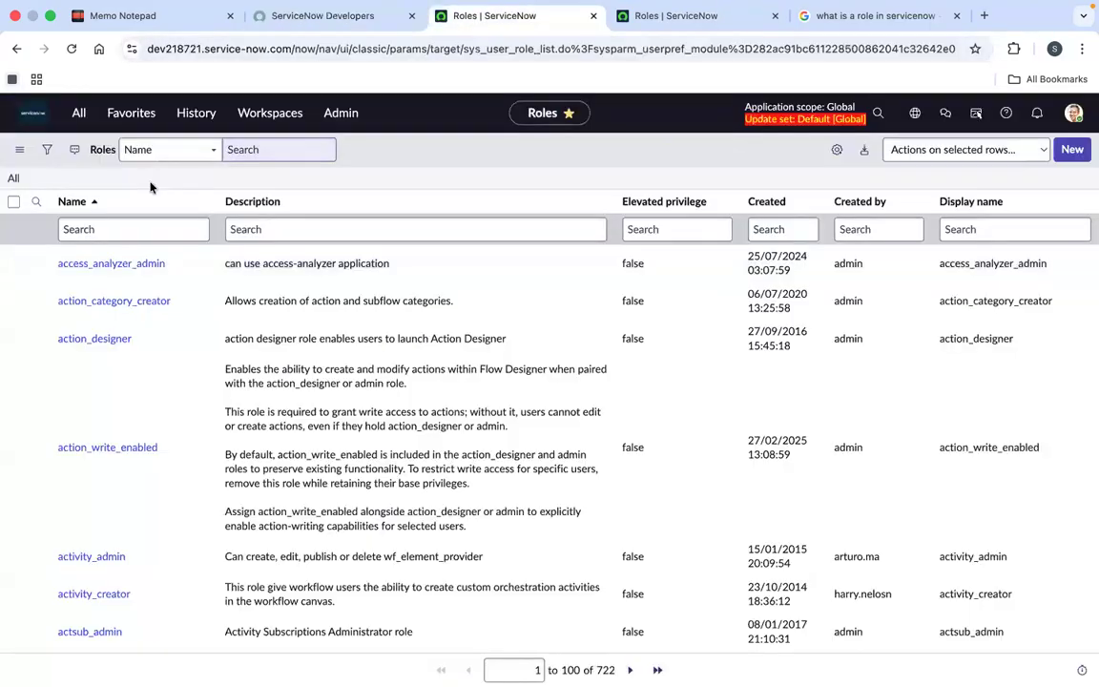
# Open the Groups list from the recently visited pages, reload it and open the ServiceNow Classes group record.
pyautogui.click(185, 119)
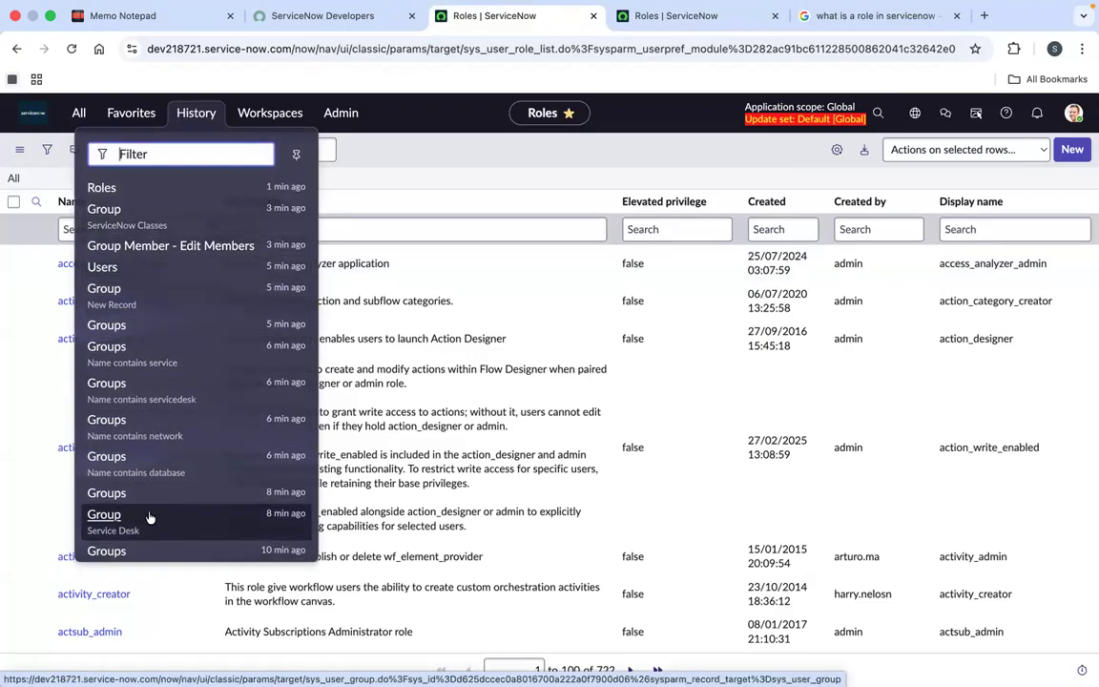
pyautogui.click(116, 500)
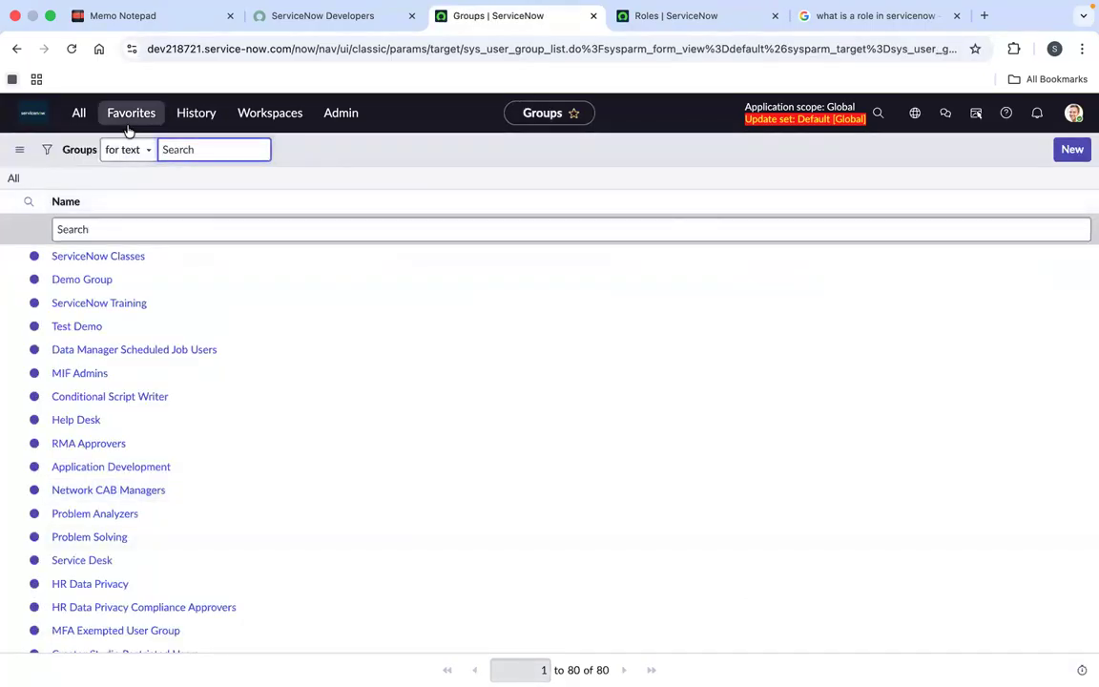
pyautogui.tripleClick(57, 257)
pyautogui.rightClick(57, 254)
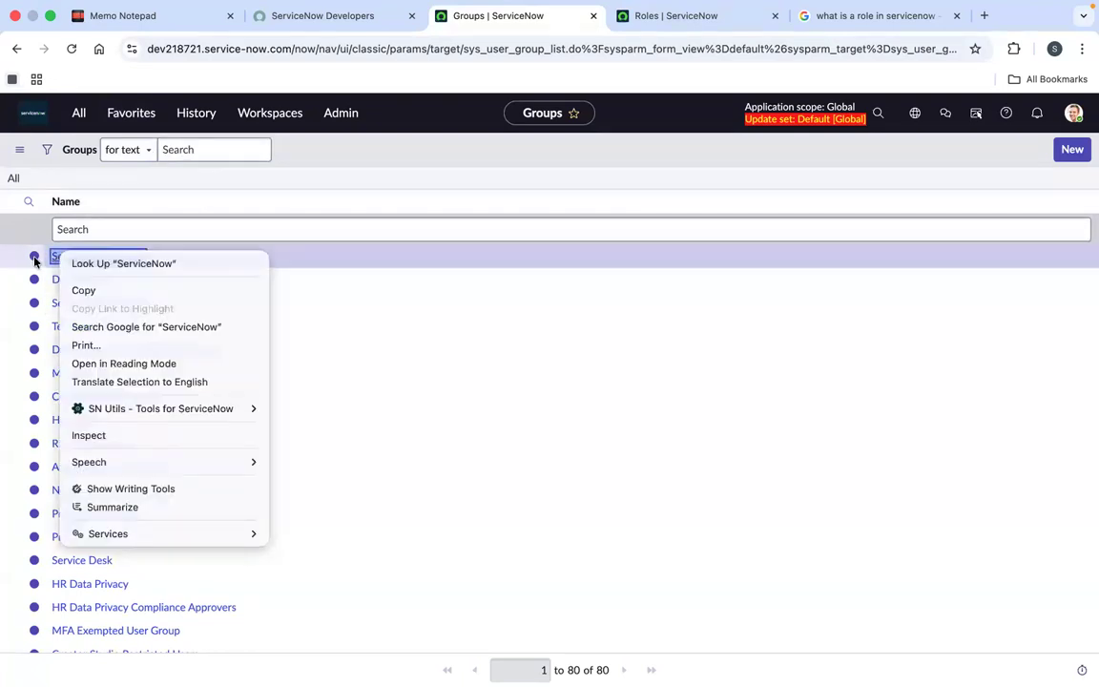
pyautogui.rightClick(36, 259)
pyautogui.click(150, 258)
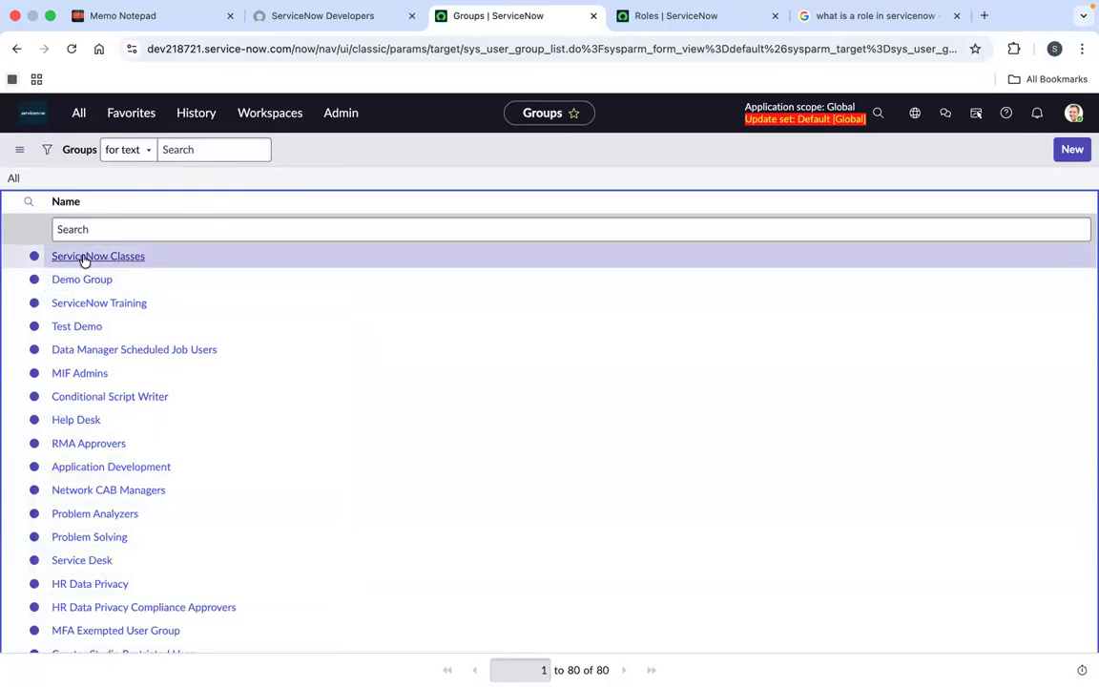
pyautogui.click(84, 260)
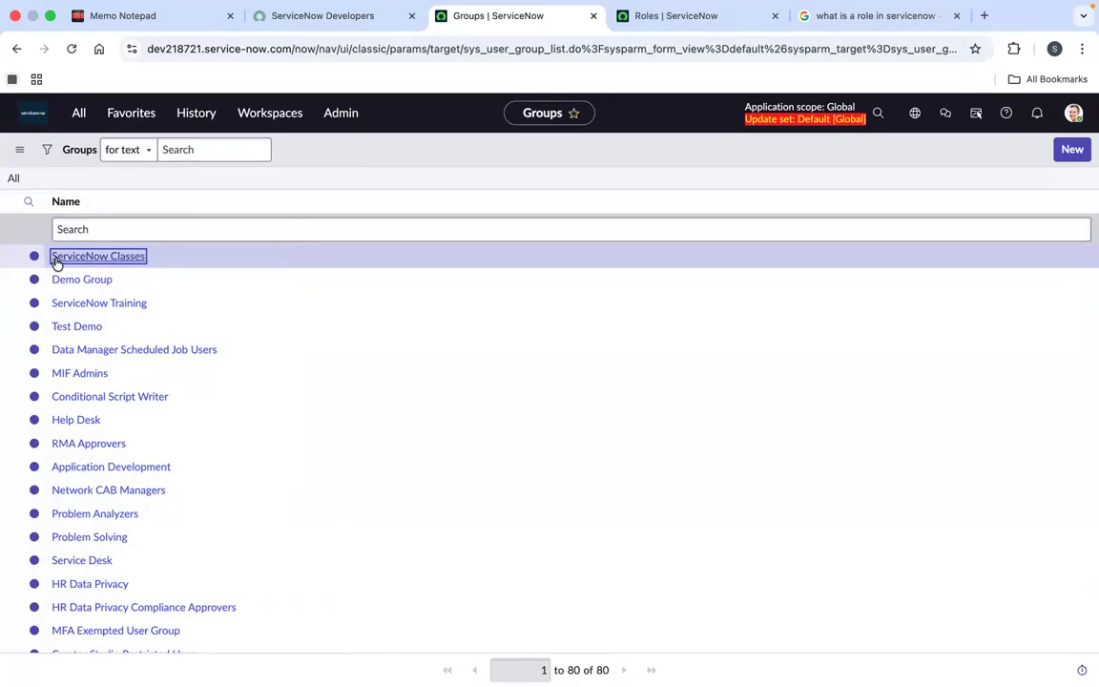
pyautogui.click(71, 48)
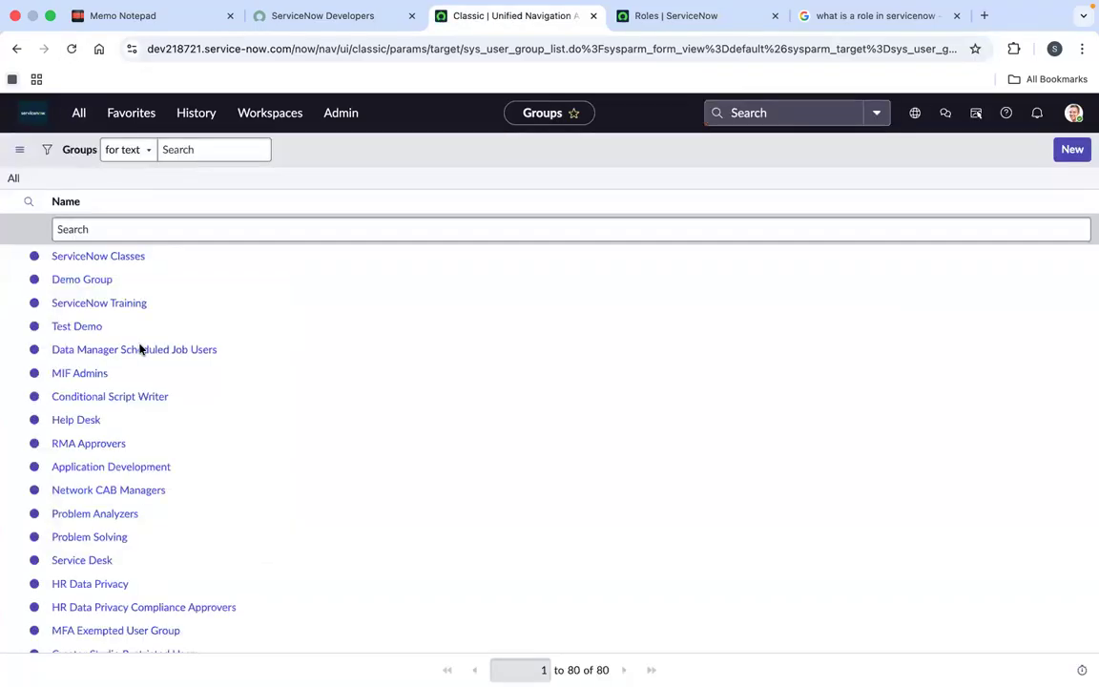
pyautogui.click(92, 264)
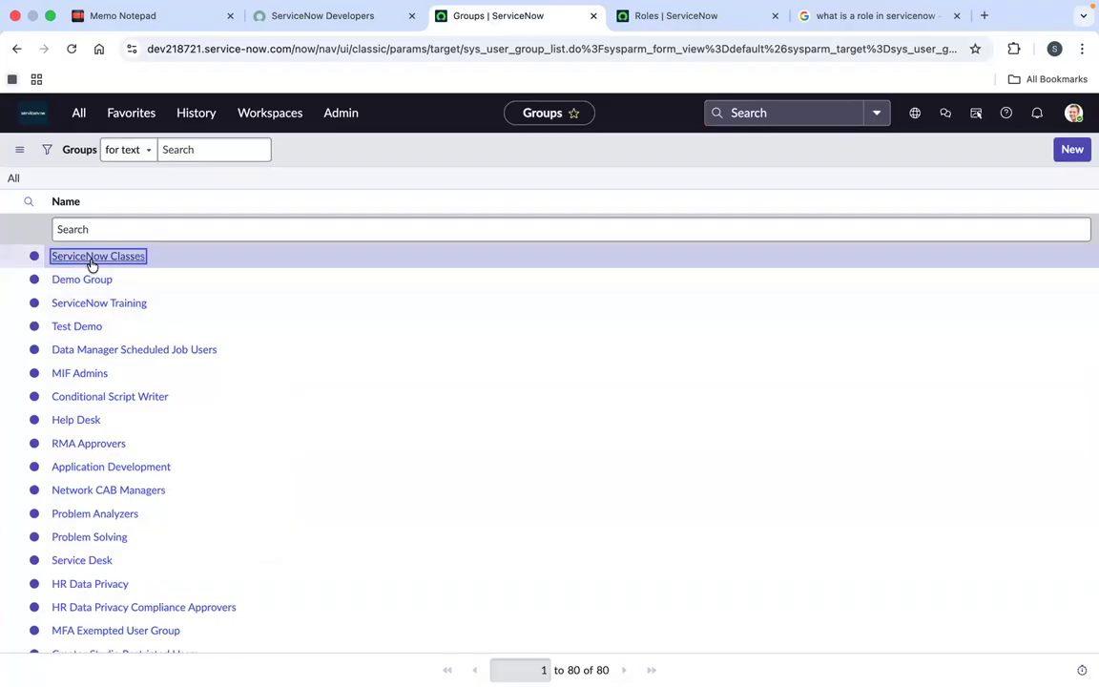
# Try to open the ServiceNow Classes group record, and close the Roles and Google search tabs.
pyautogui.click(140, 261)
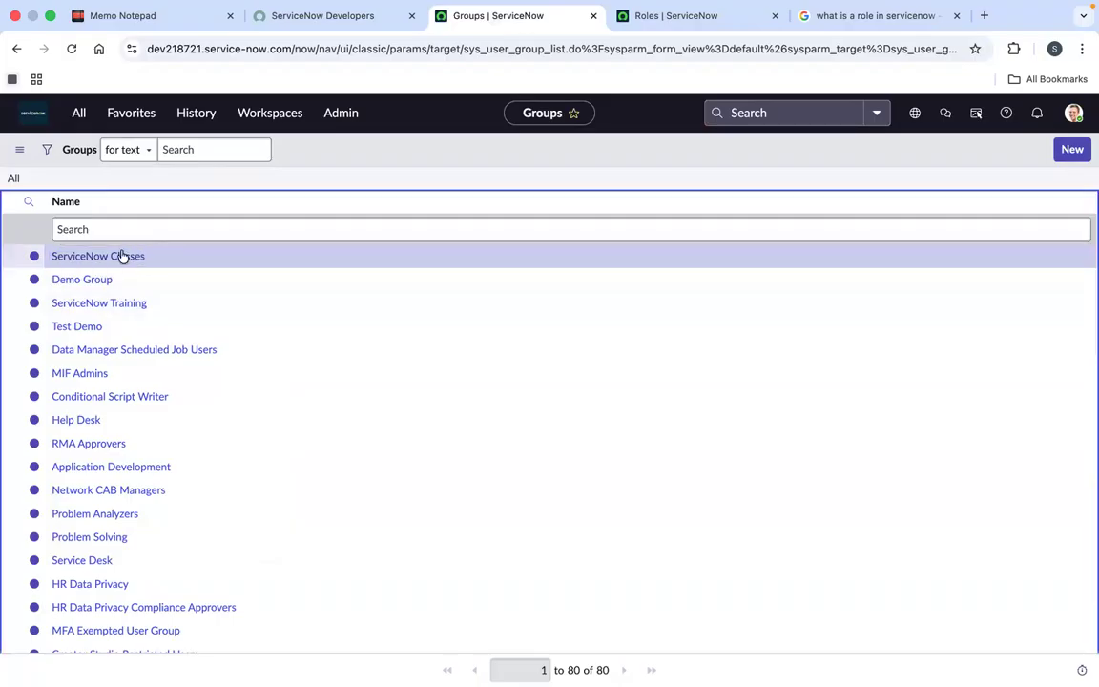
pyautogui.click(123, 256)
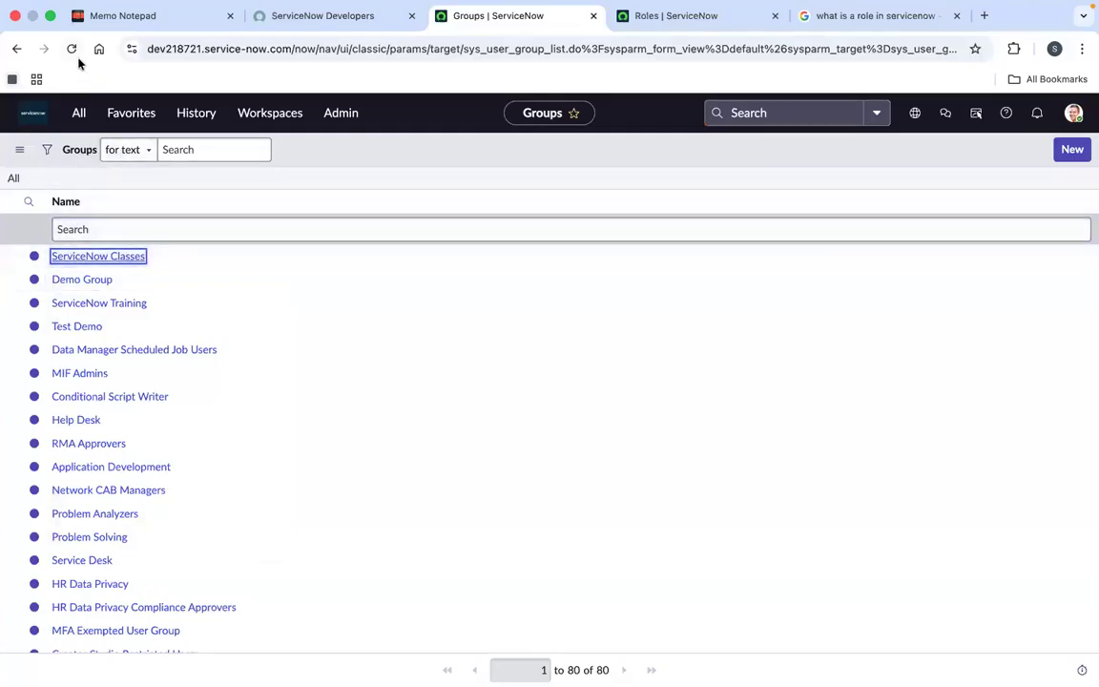
pyautogui.click(649, 19)
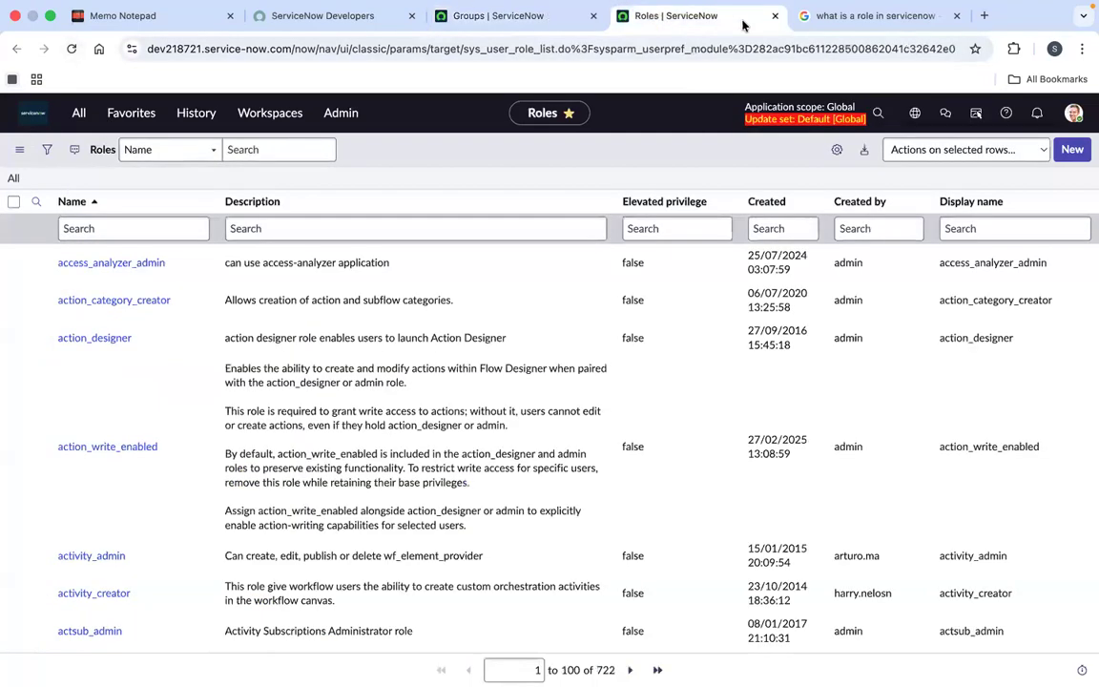
pyautogui.click(775, 16)
pyautogui.click(774, 17)
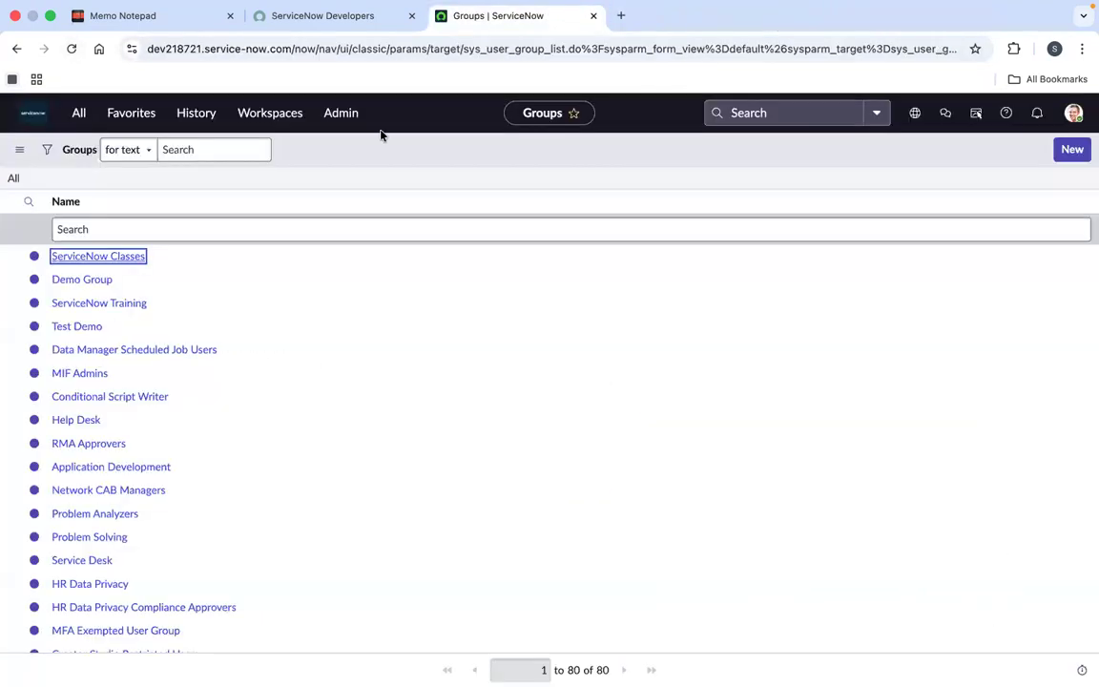
# Reload the Groups list and retry opening the ServiceNow Classes group record.
pyautogui.click(72, 49)
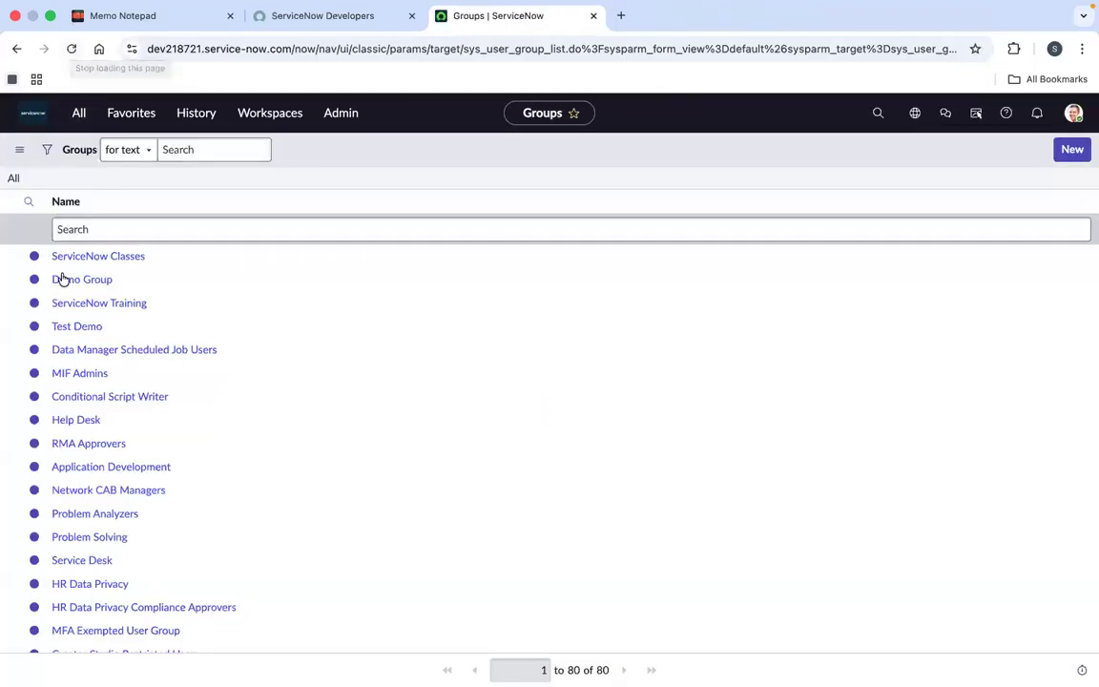
pyautogui.click(72, 259)
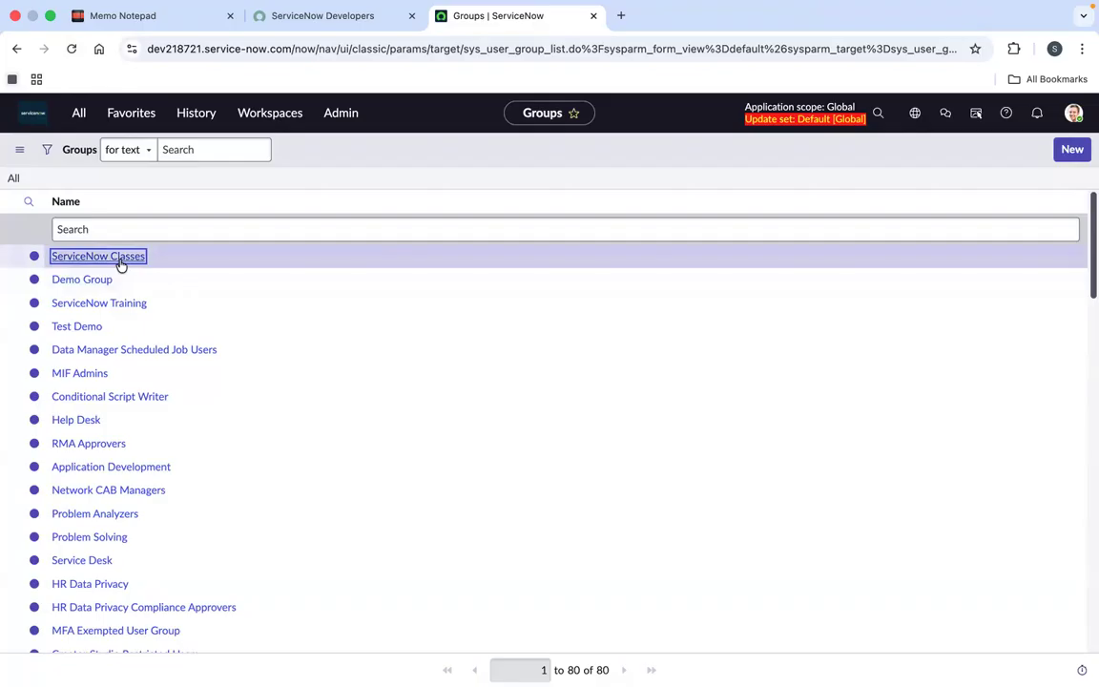
pyautogui.click(88, 196)
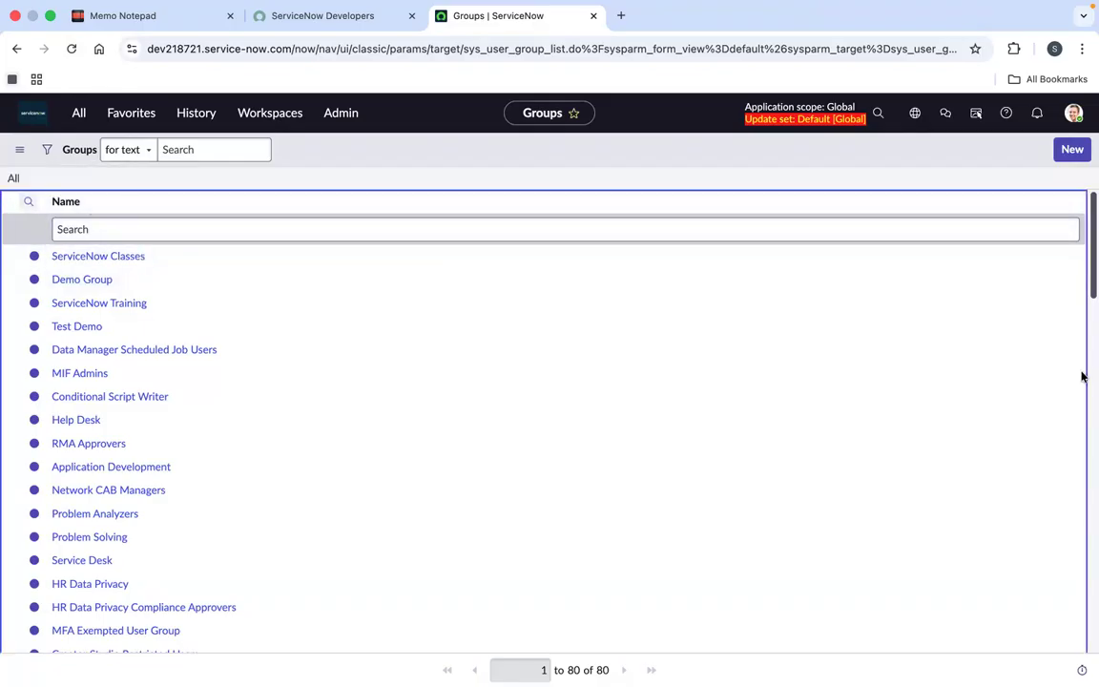
pyautogui.click(74, 49)
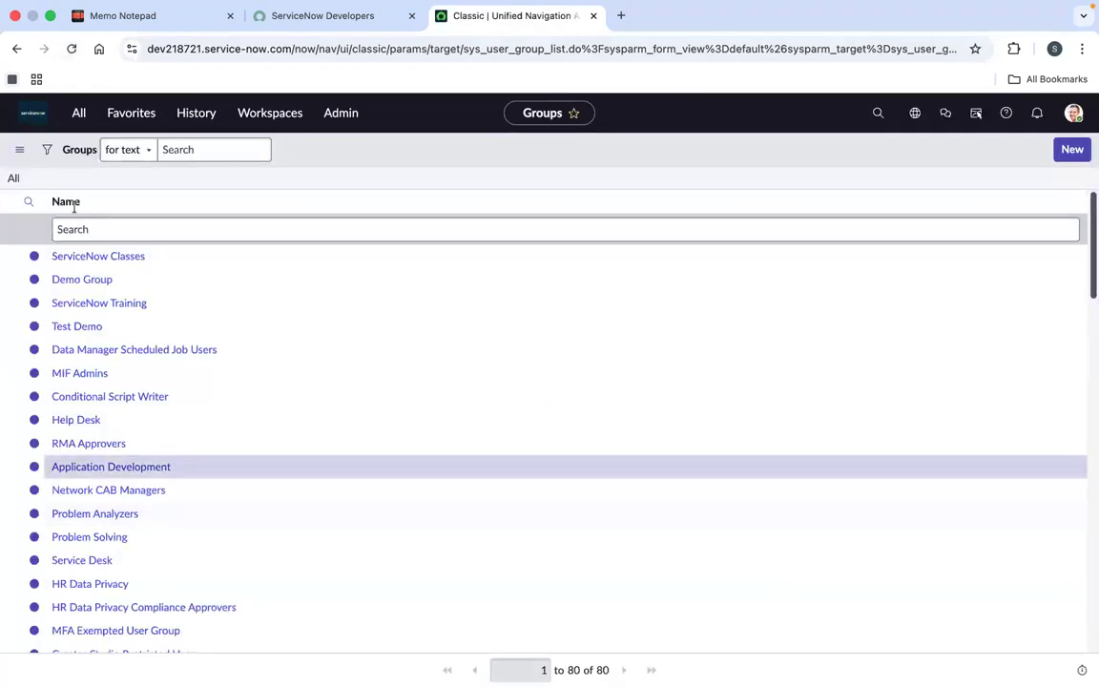
pyautogui.click(96, 256)
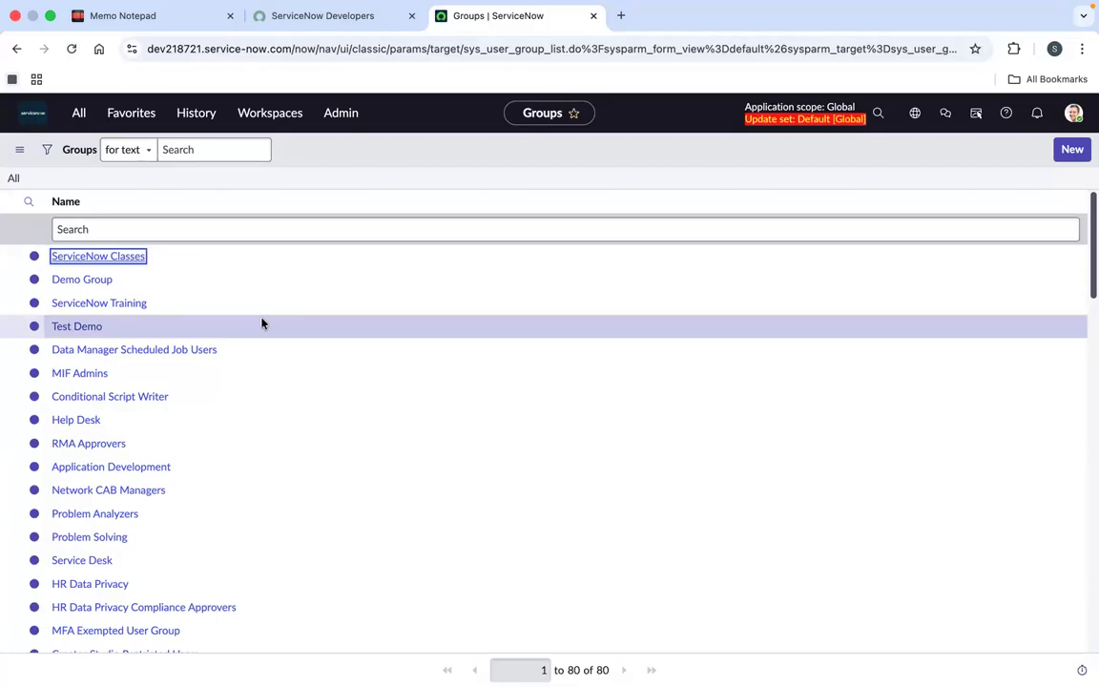
# Filter the application navigator for "user ad" and open the User Administration Groups list in a new browser tab.
pyautogui.click(75, 113)
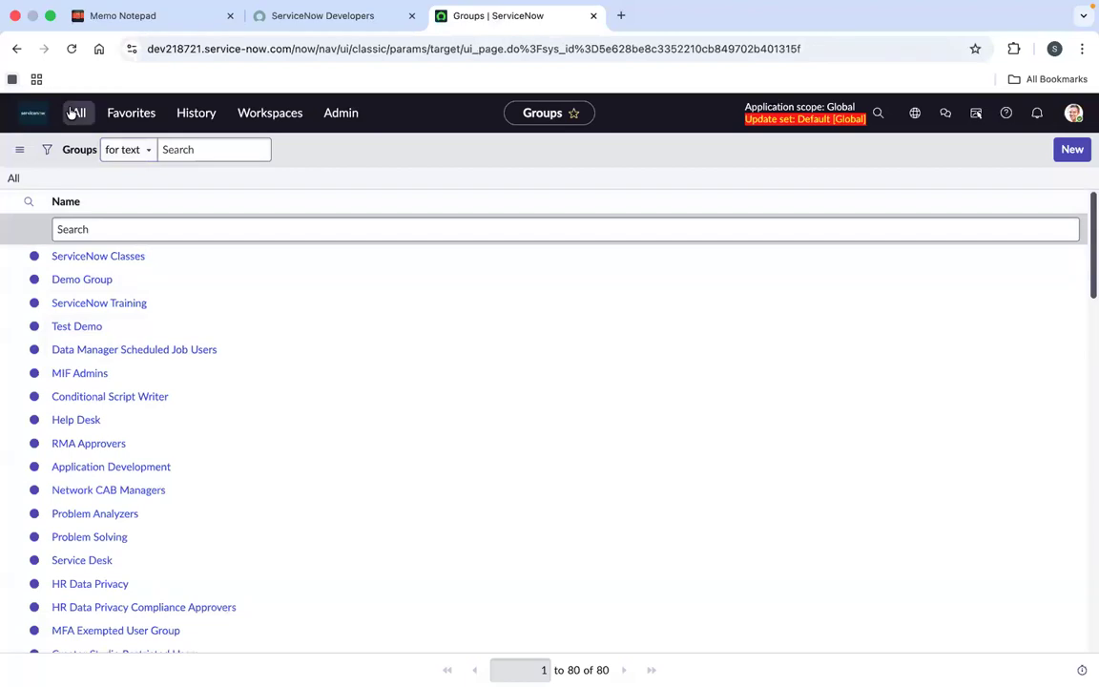
pyautogui.write('user ad')
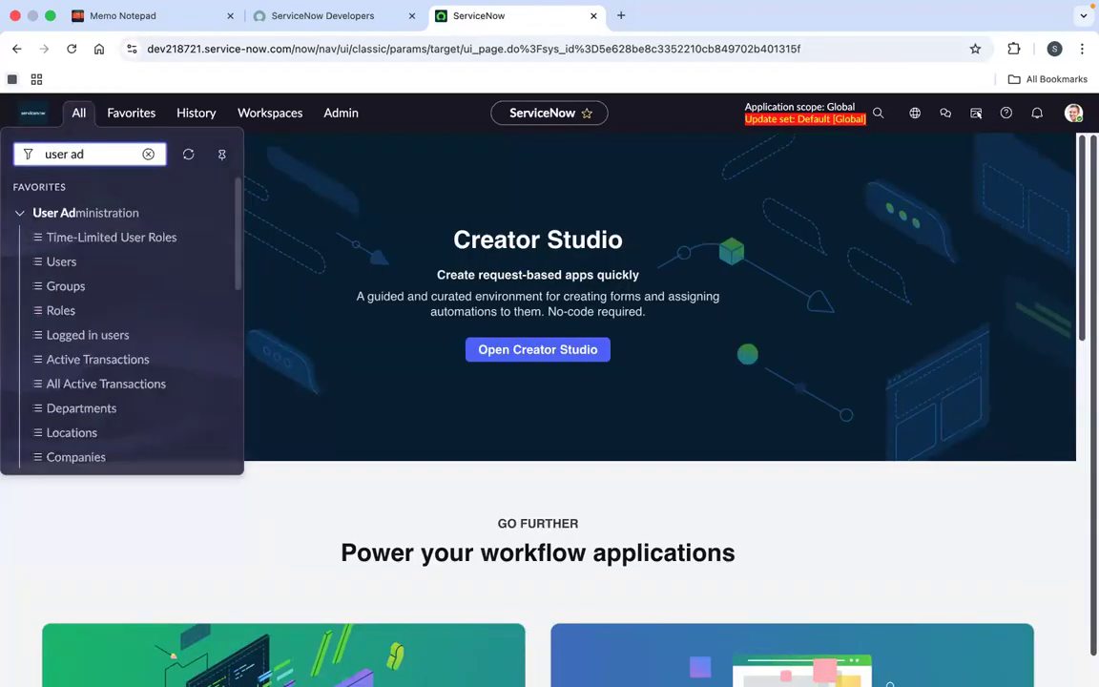
pyautogui.keyDown('super'); pyautogui.click(69, 286); pyautogui.keyUp('super')
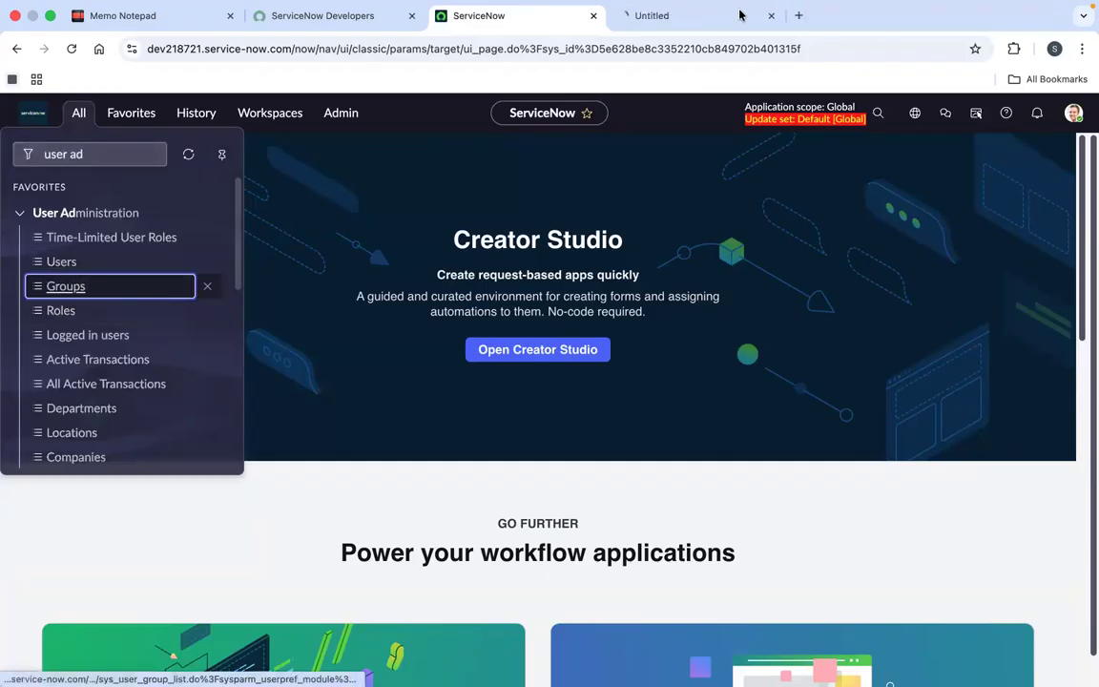
pyautogui.click(682, 31)
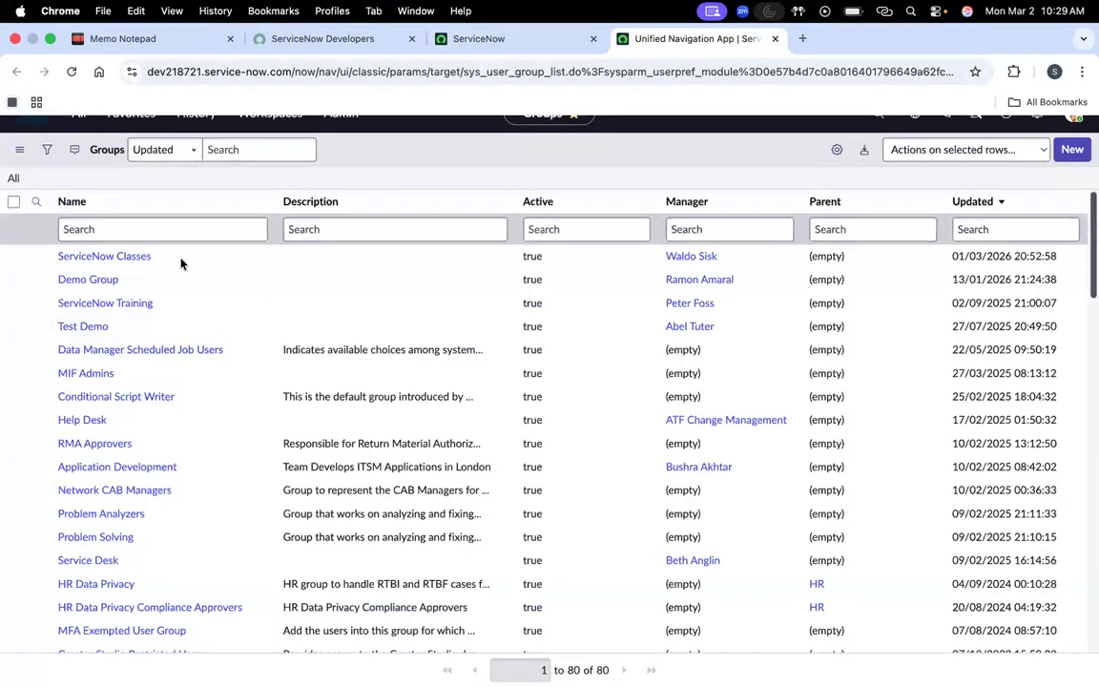
# Open the ServiceNow Classes group record from the new Groups list, reloading the page if it does not load.
pyautogui.click(80, 258)
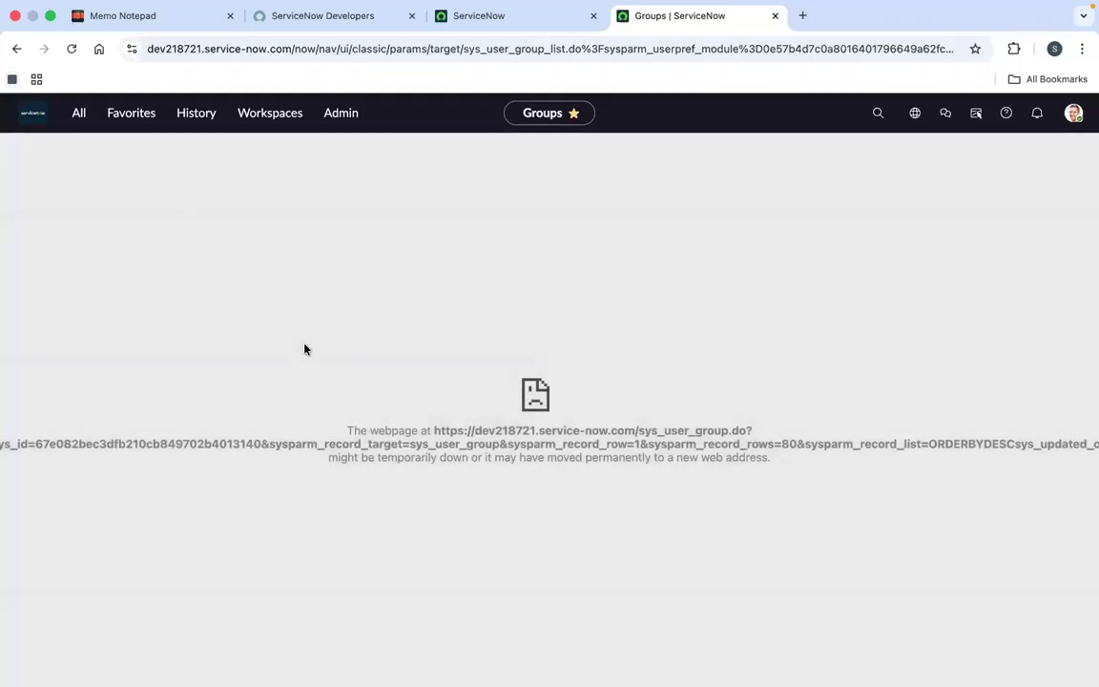
pyautogui.click(73, 48)
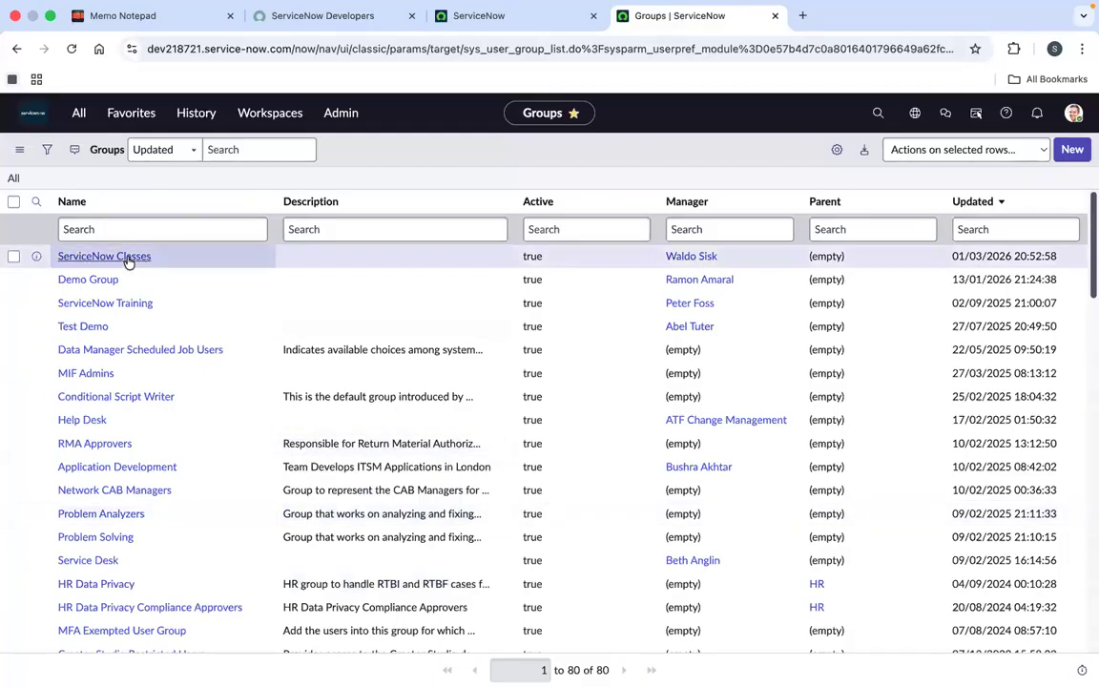
pyautogui.click(129, 257)
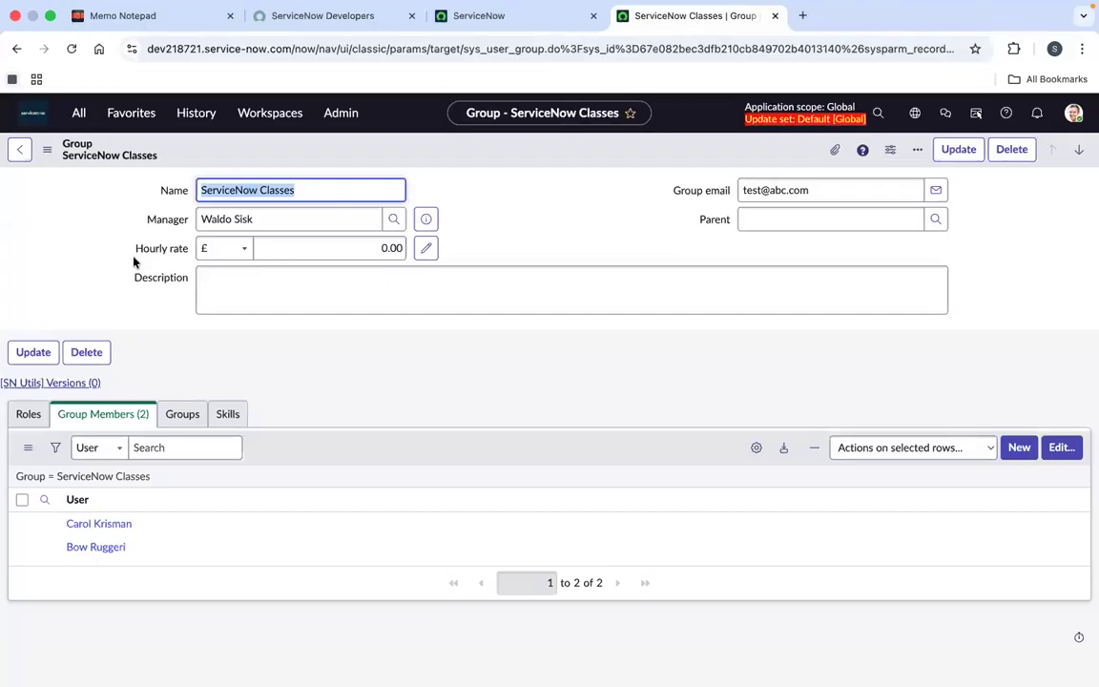
pyautogui.click(133, 260)
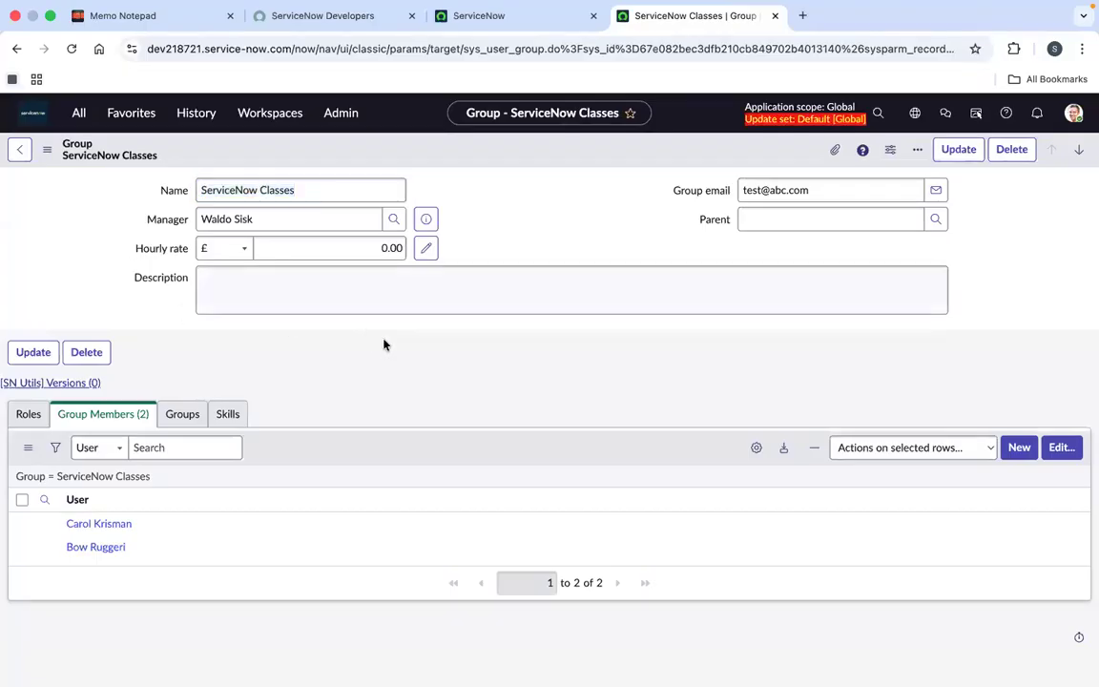
# Review the group's Roles, Group Members, Groups and Skills related lists and its Description, Parent and Manager fields.
pyautogui.click(42, 424)
pyautogui.click(107, 421)
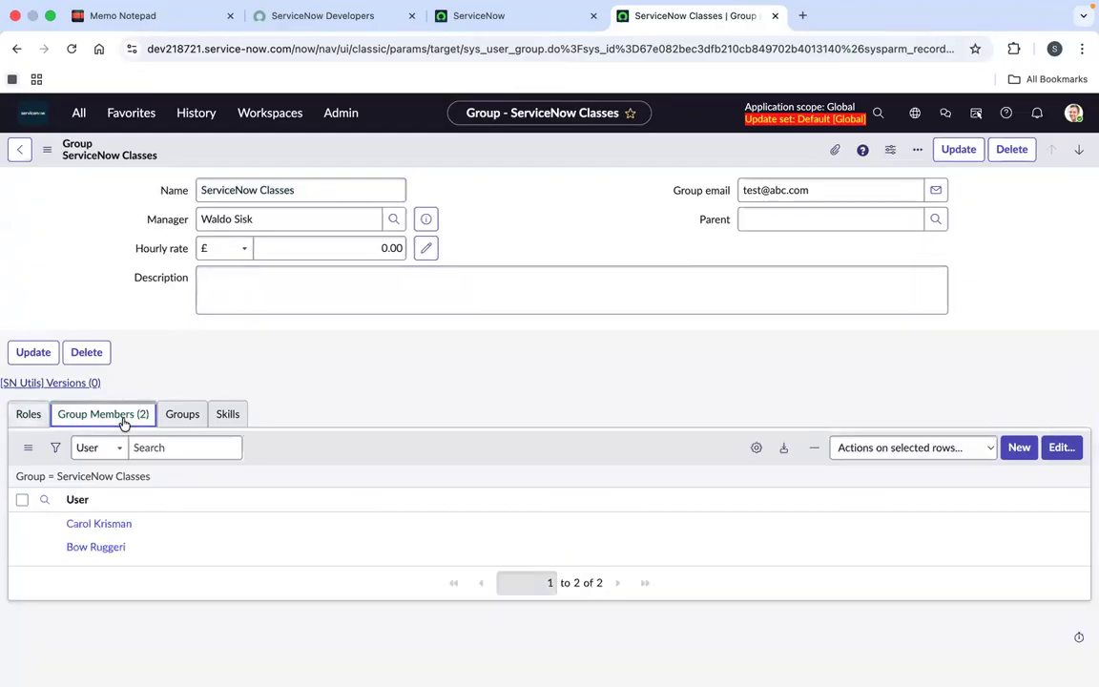
pyautogui.click(182, 416)
pyautogui.click(227, 416)
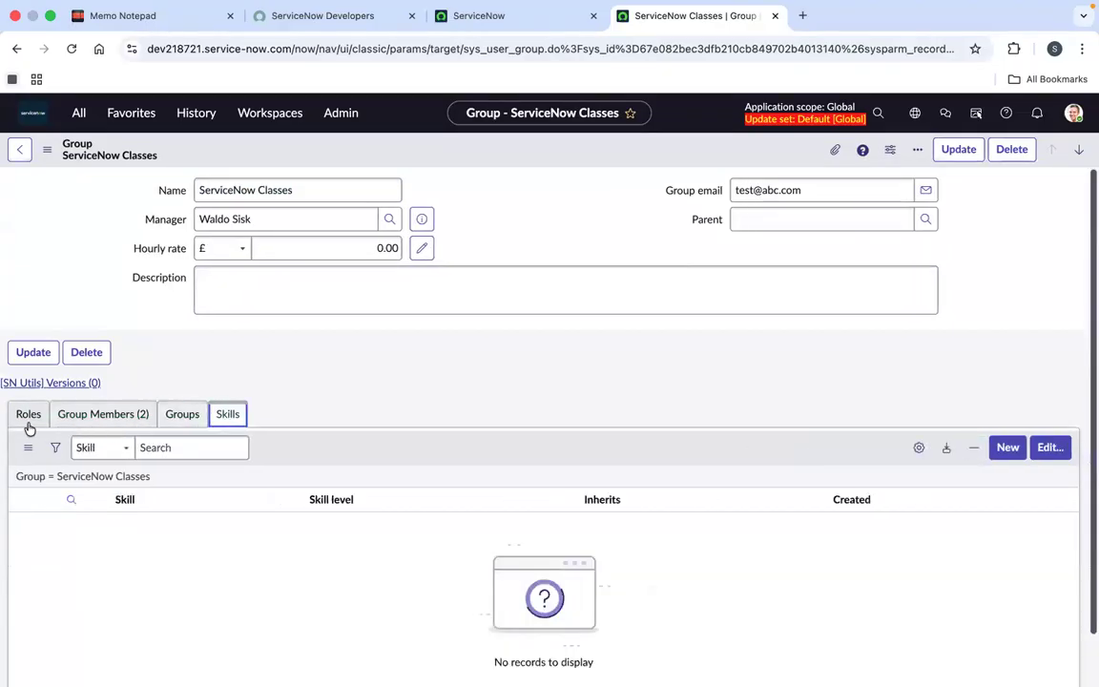
pyautogui.click(26, 416)
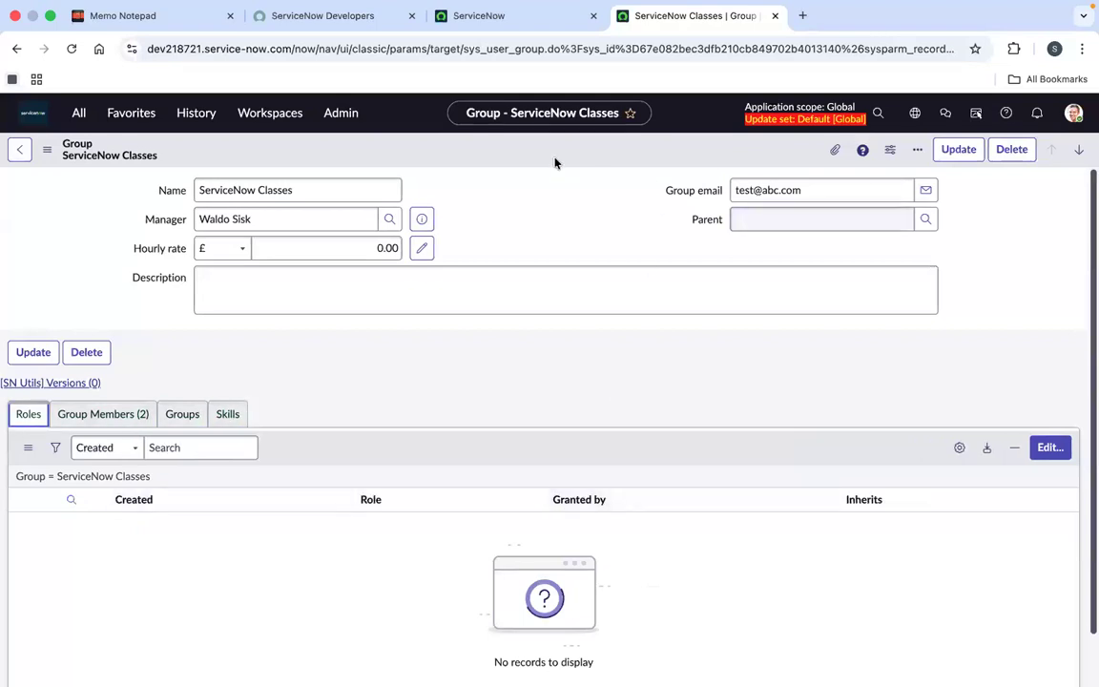
pyautogui.click(561, 271)
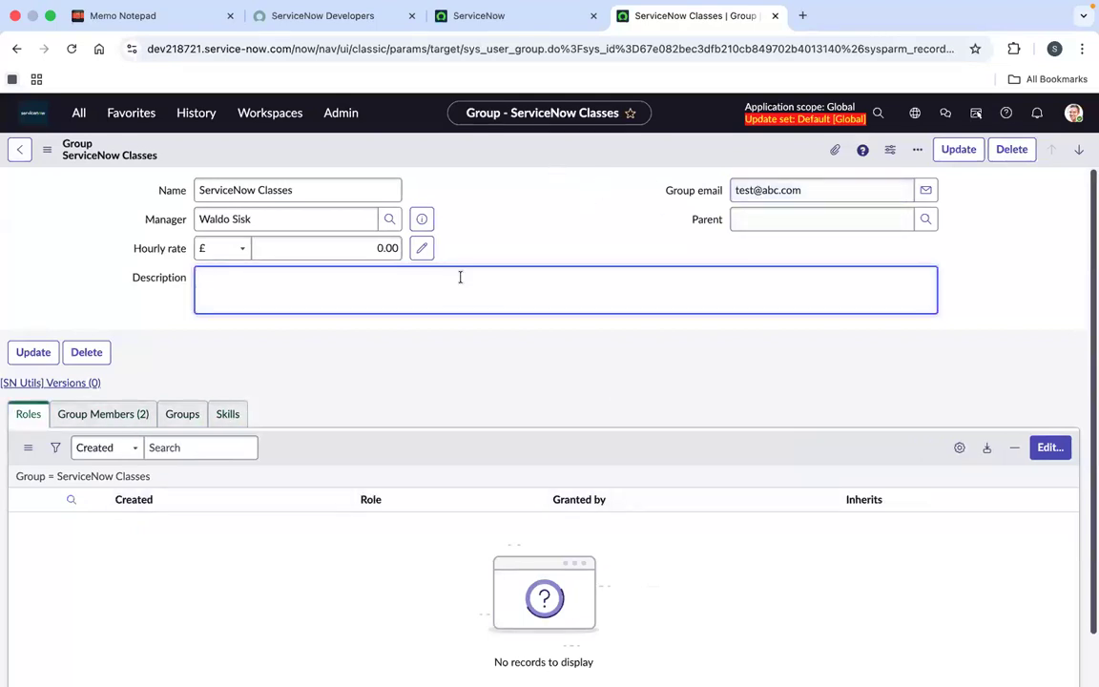
pyautogui.hotkey('shift', 'Tab')
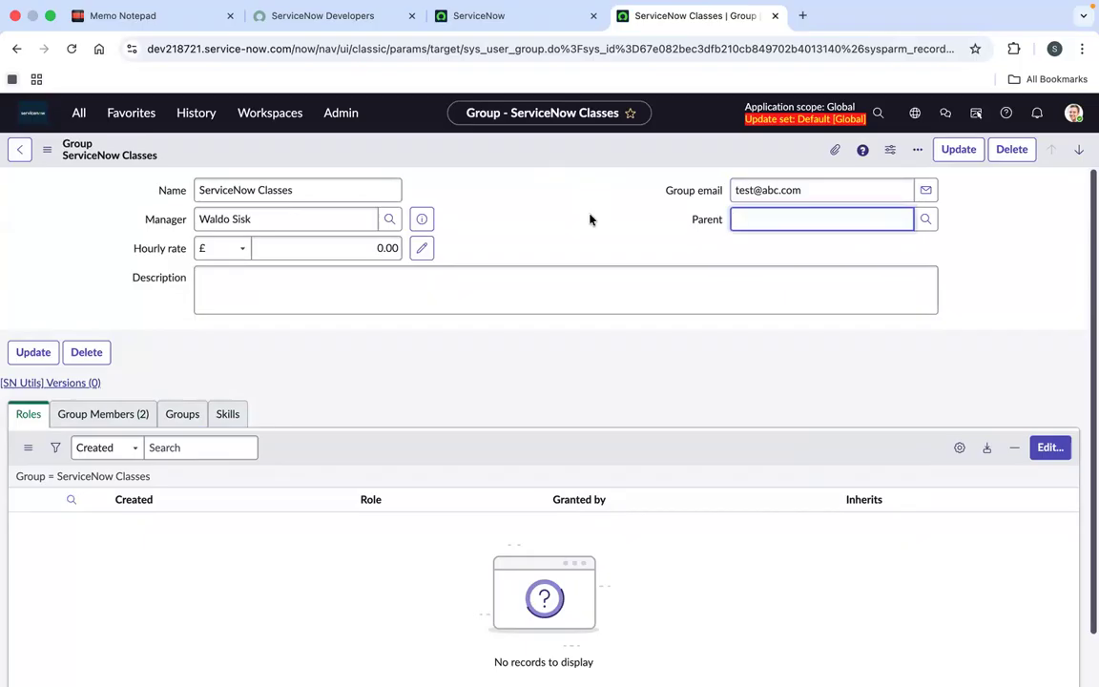
pyautogui.moveTo(368, 218); pyautogui.dragTo(195, 219)
pyautogui.click(391, 477)
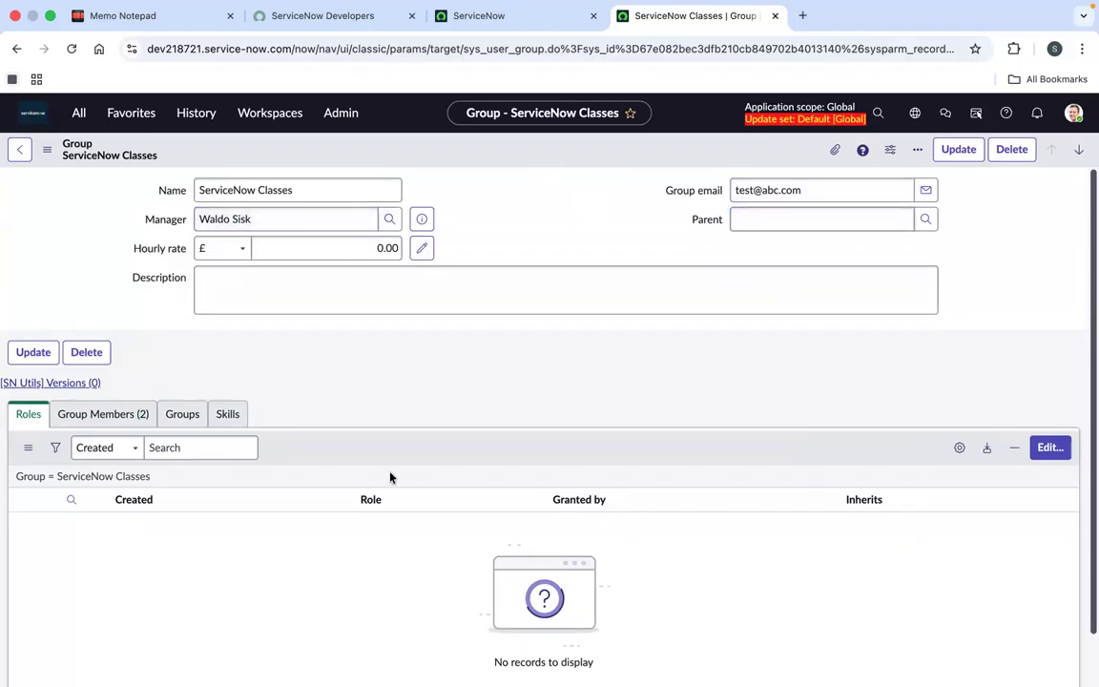
# Check the group's child groups and skills, and view the skills available for assignment without saving any.
pyautogui.click(100, 416)
pyautogui.click(183, 416)
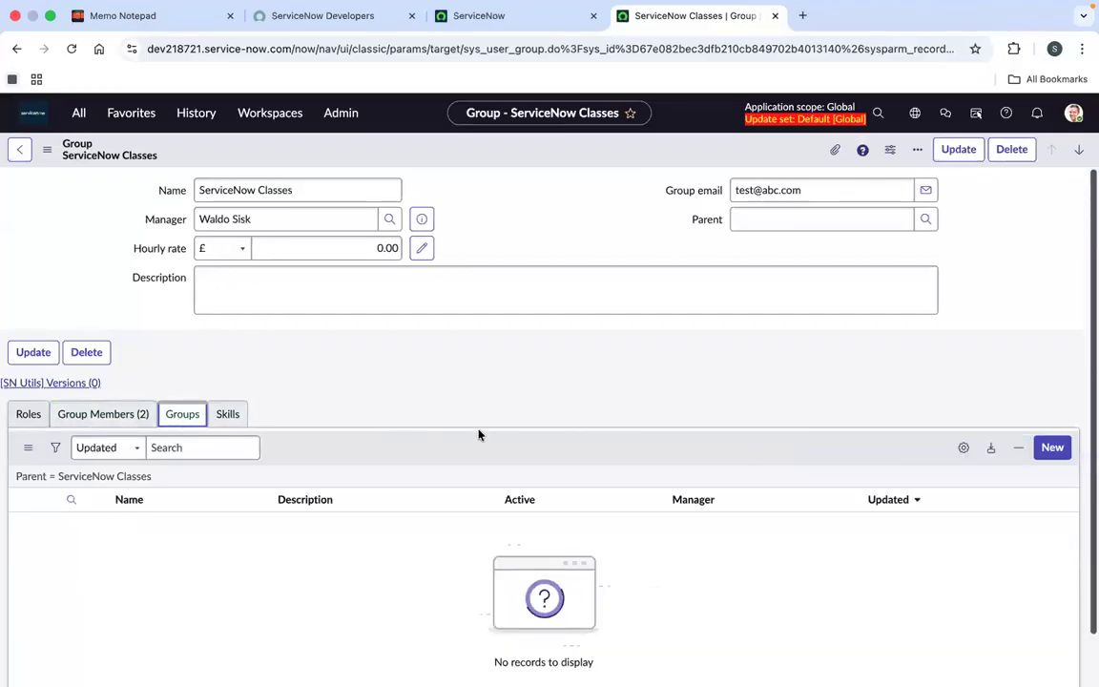
pyautogui.click(284, 407)
pyautogui.click(227, 414)
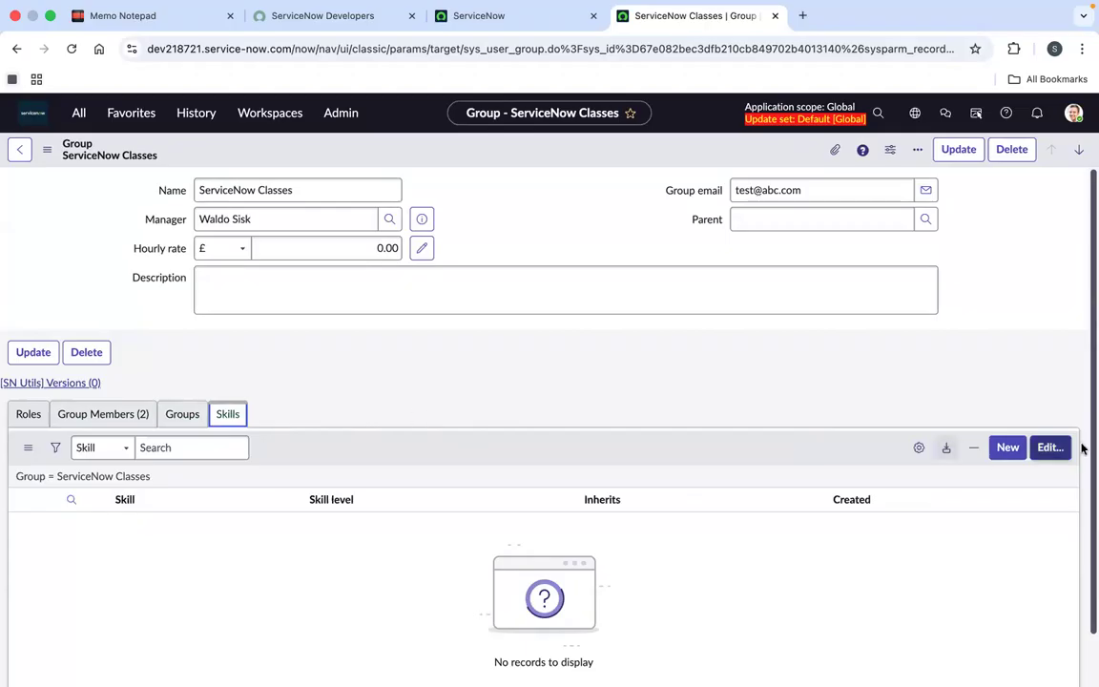
pyautogui.click(1049, 447)
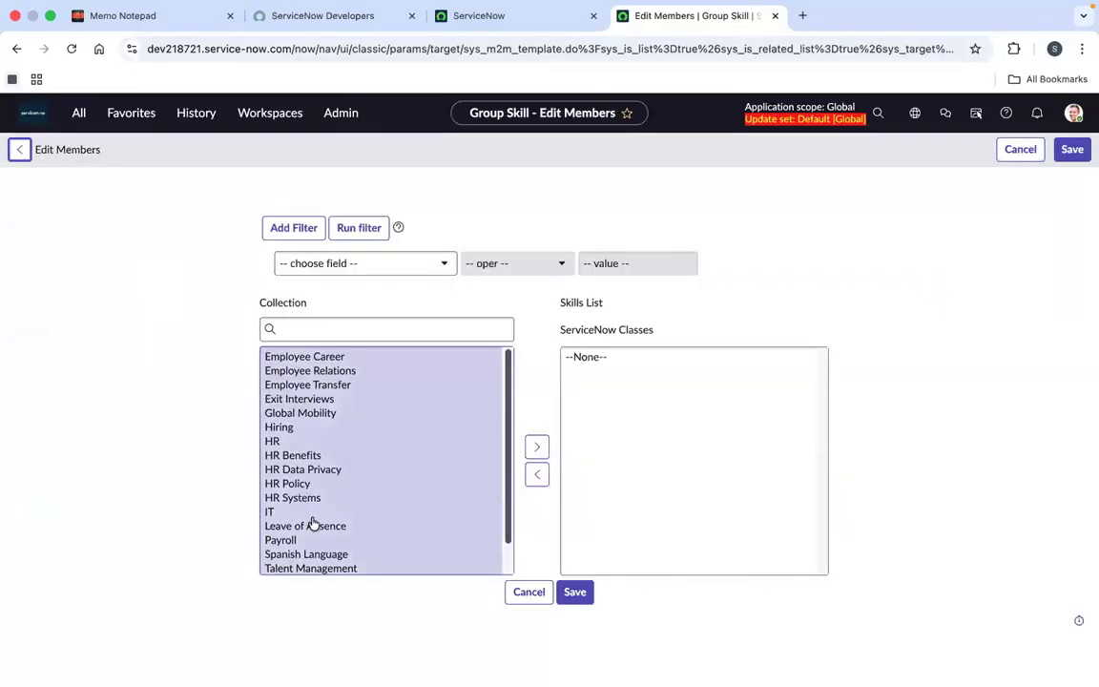
pyautogui.click(518, 595)
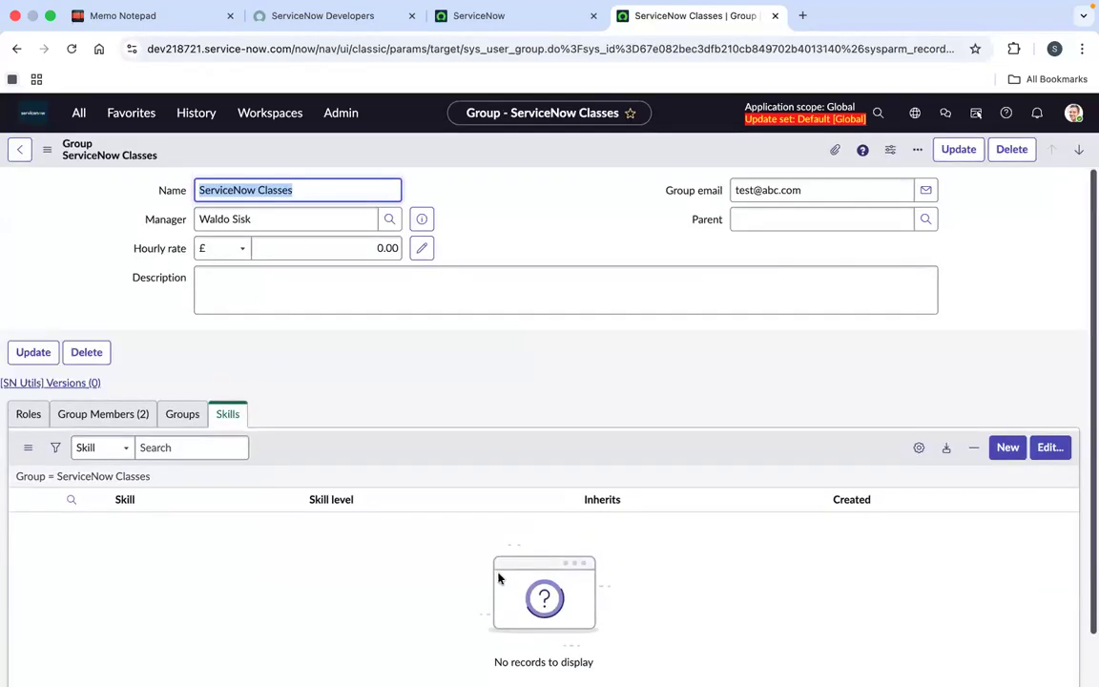
# Show the group's members and its Roles related list, and open the roles for editing.
pyautogui.click(57, 413)
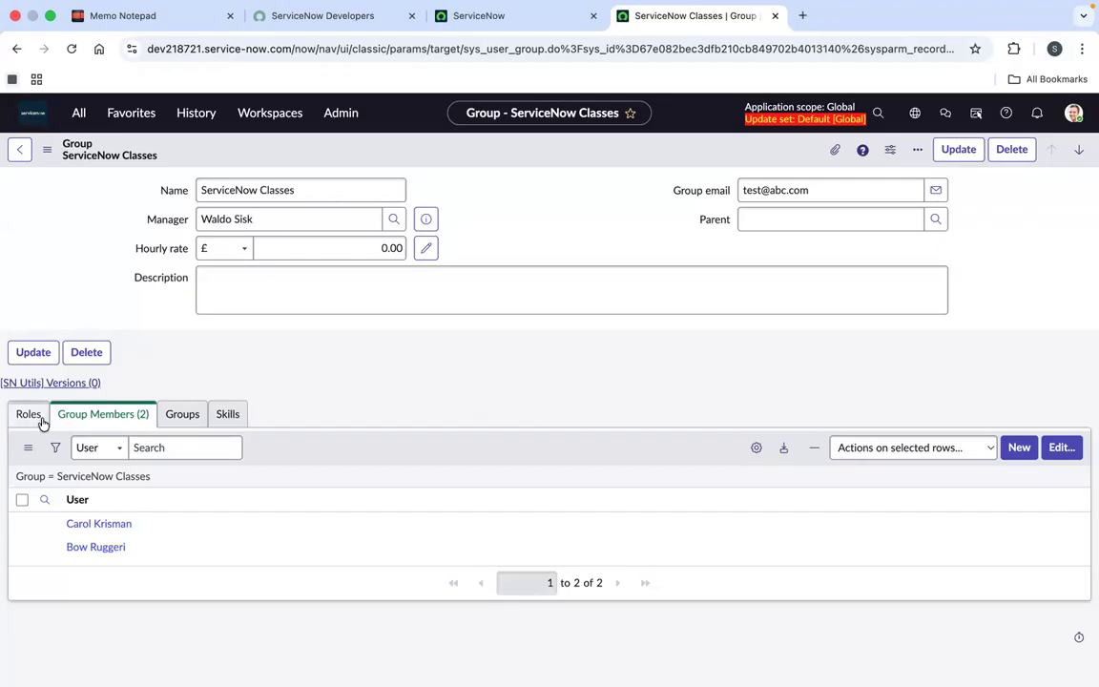
pyautogui.click(30, 416)
pyautogui.click(587, 310)
pyautogui.click(525, 379)
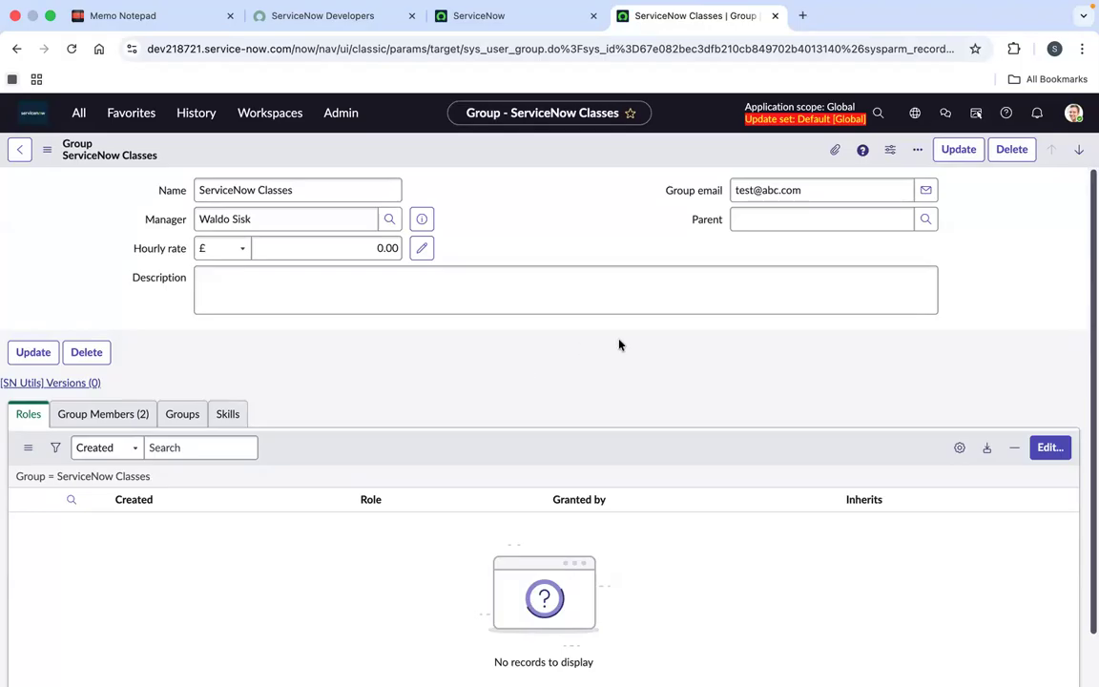
pyautogui.click(1049, 447)
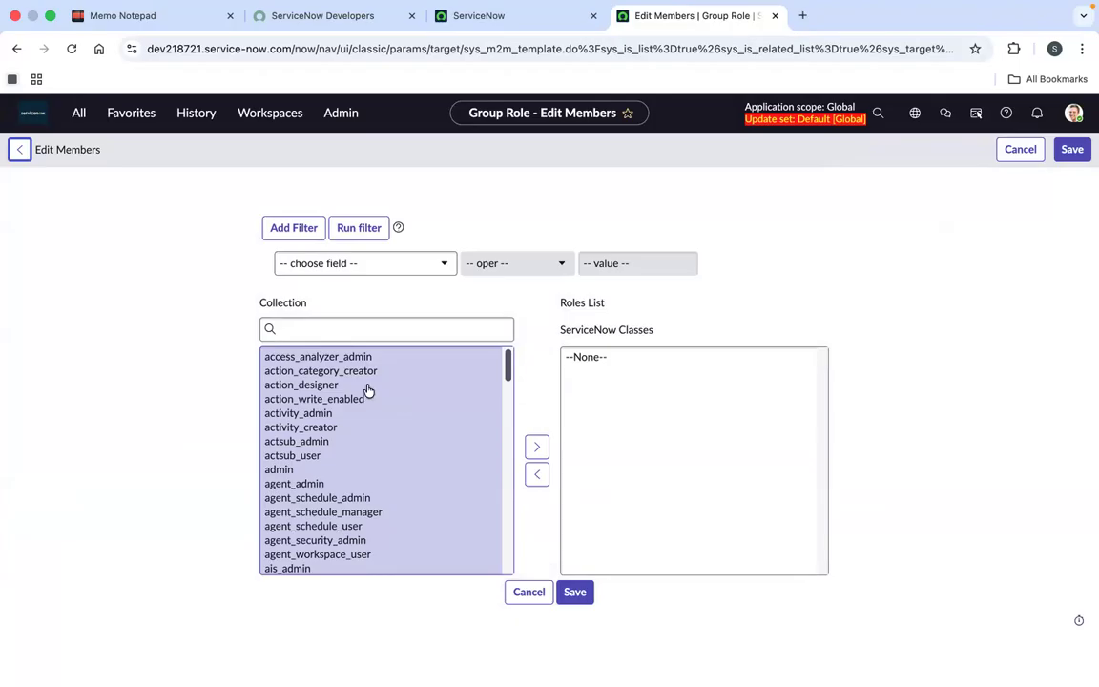
# Open the User Administration Roles list from the favorites in a new browser tab and switch to it.
pyautogui.click(522, 16)
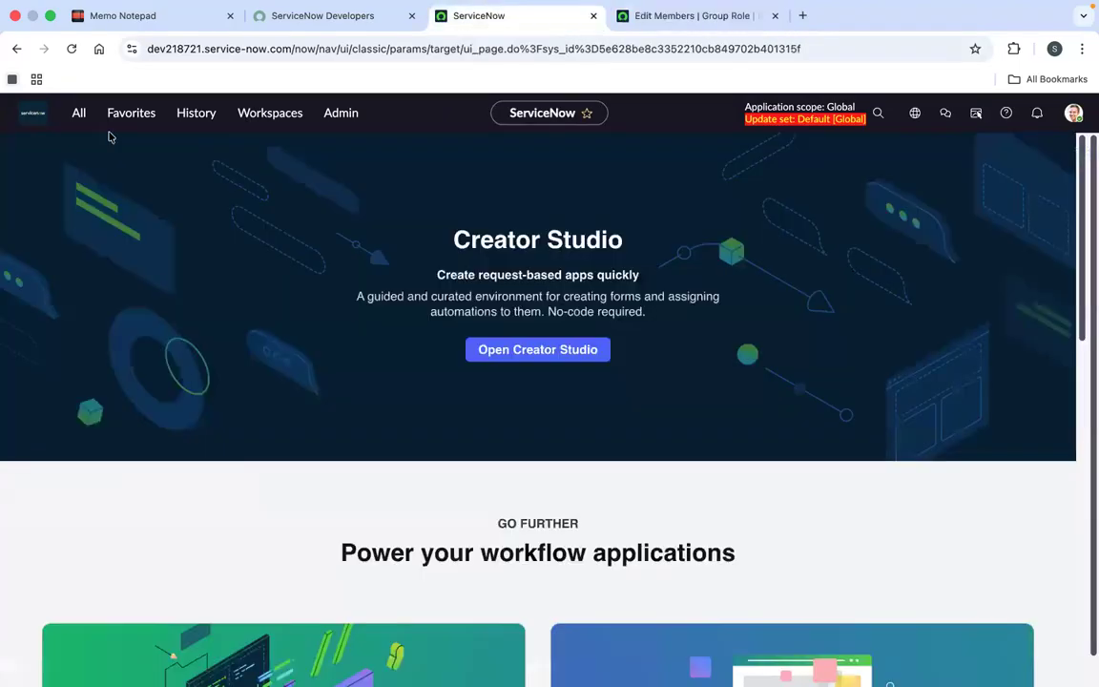
pyautogui.click(81, 118)
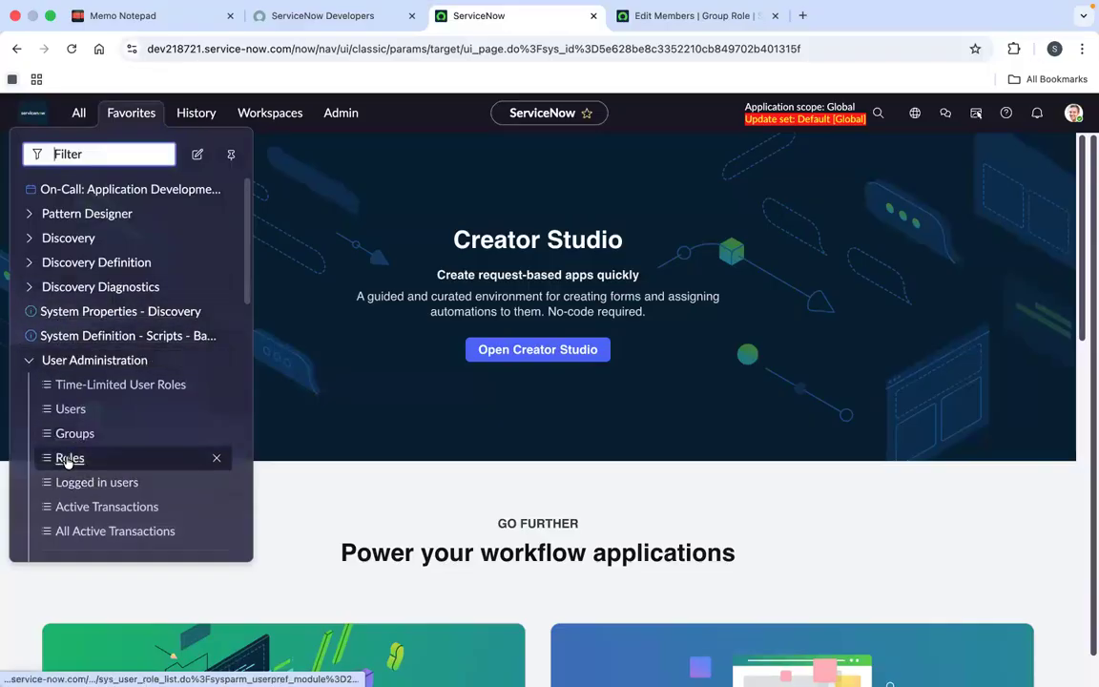
pyautogui.rightClick(70, 460)
pyautogui.click(130, 467)
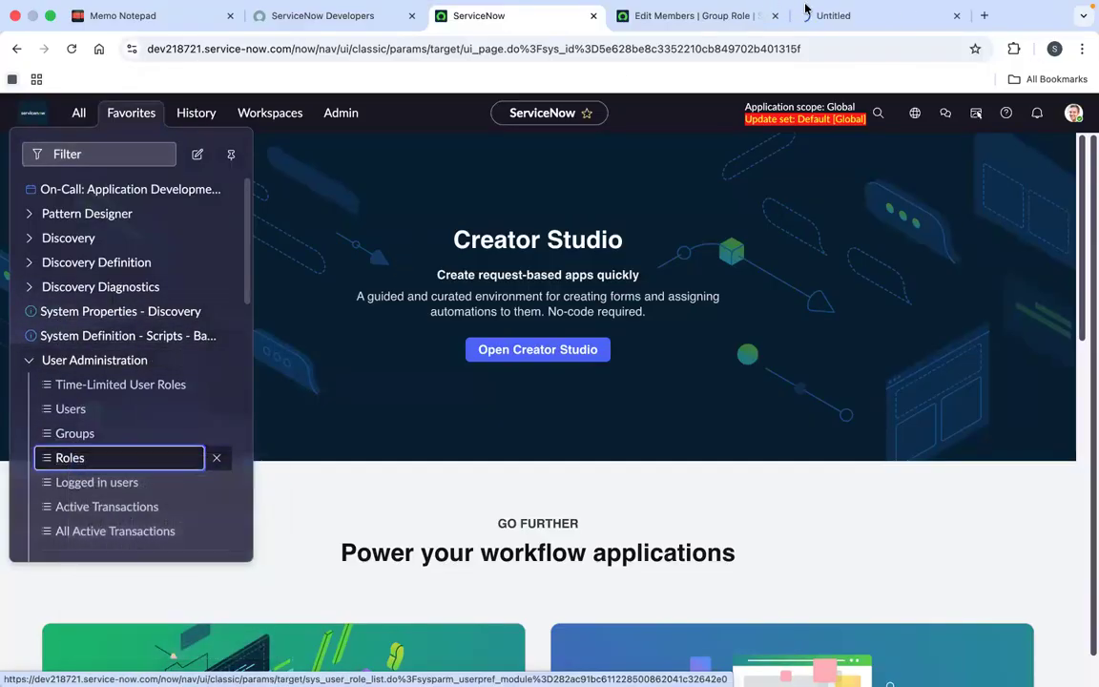
pyautogui.click(873, 16)
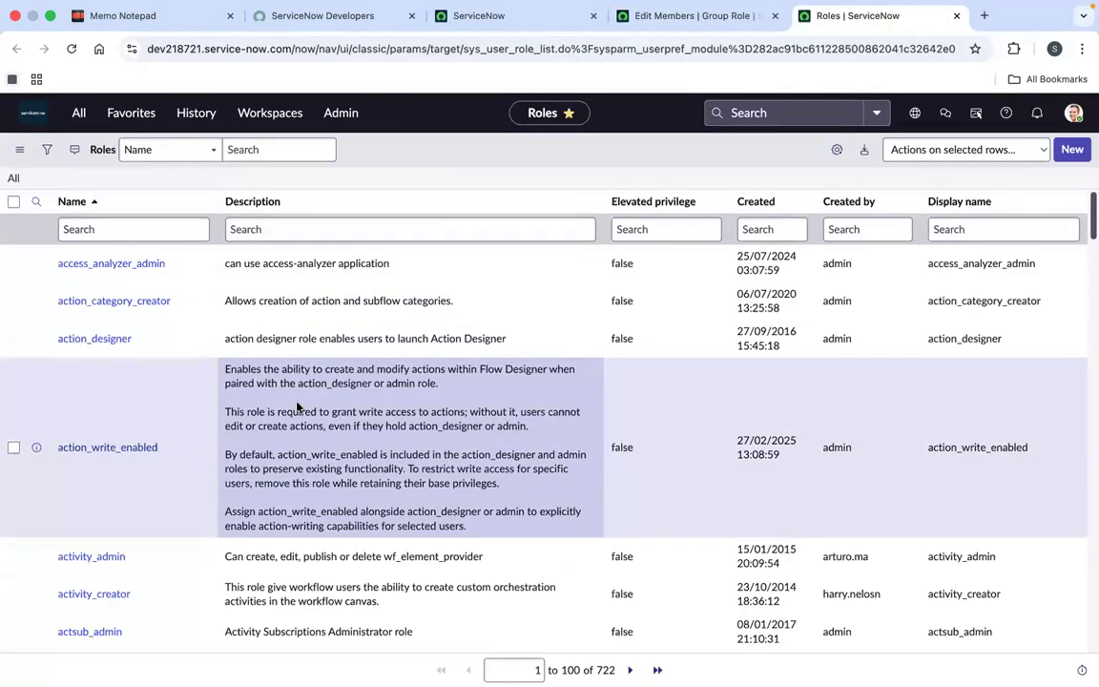
# Filter the roles by the name admin, open the admin role record and read its description.
pyautogui.click(175, 231)
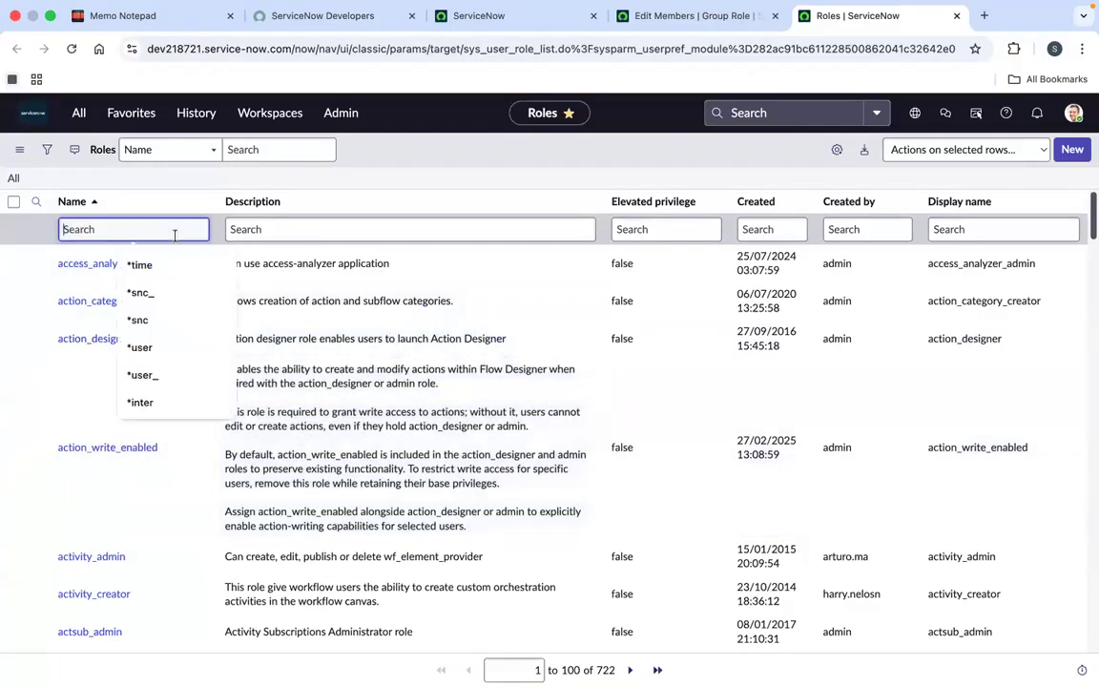
pyautogui.write('admin')
pyautogui.press('Return')
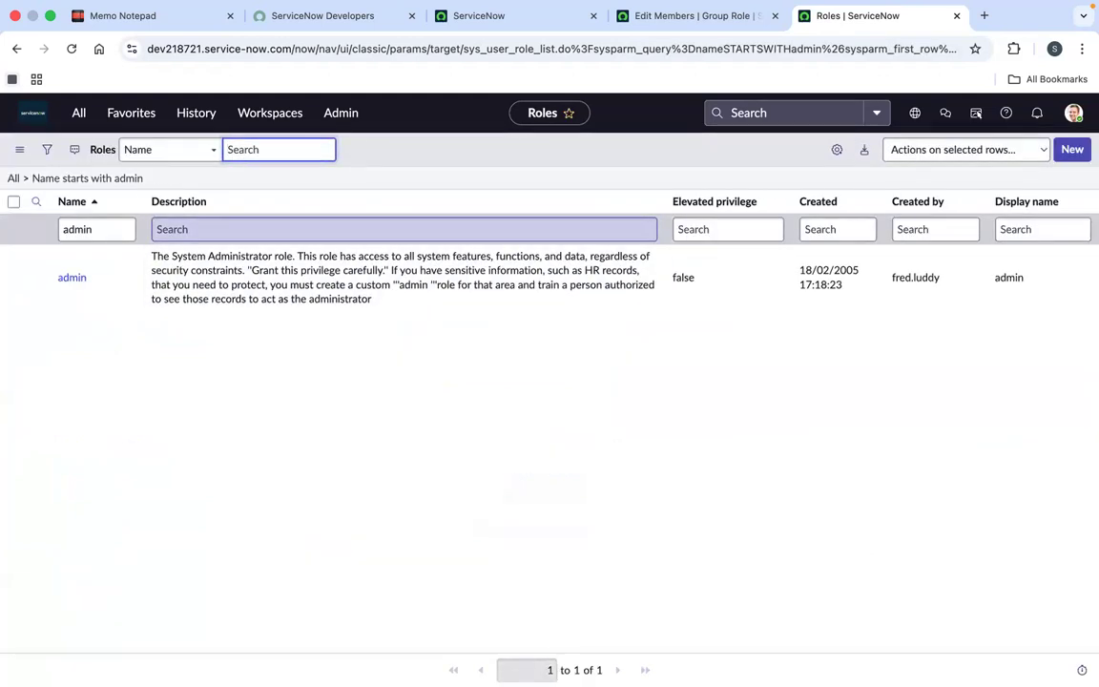
pyautogui.click(67, 278)
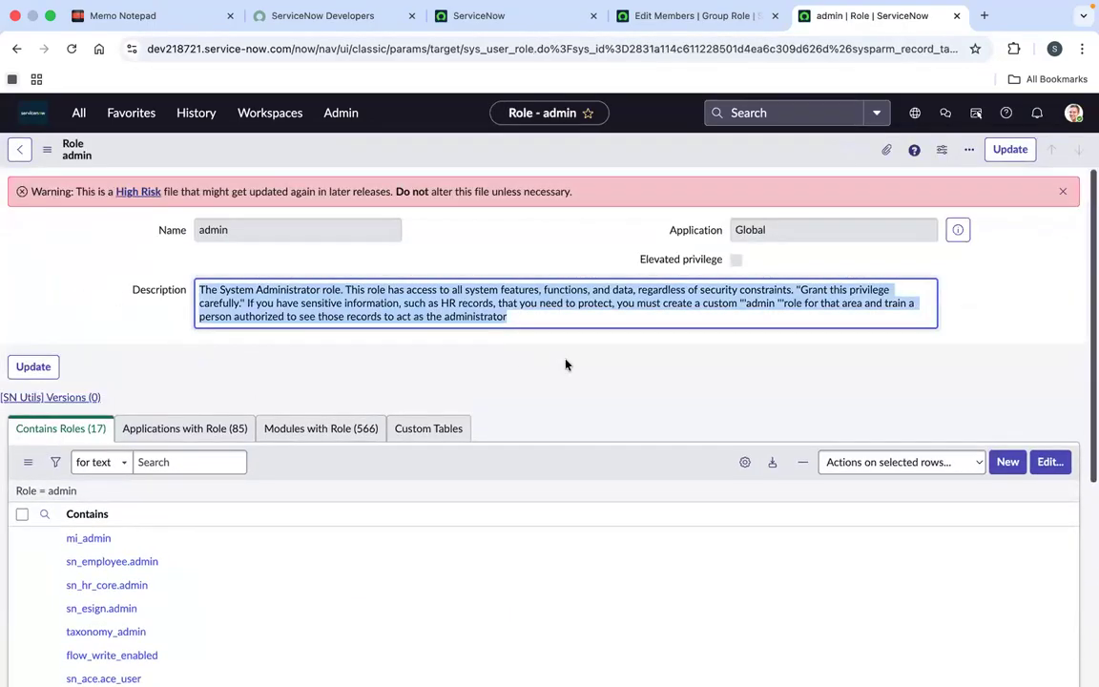
pyautogui.click(566, 364)
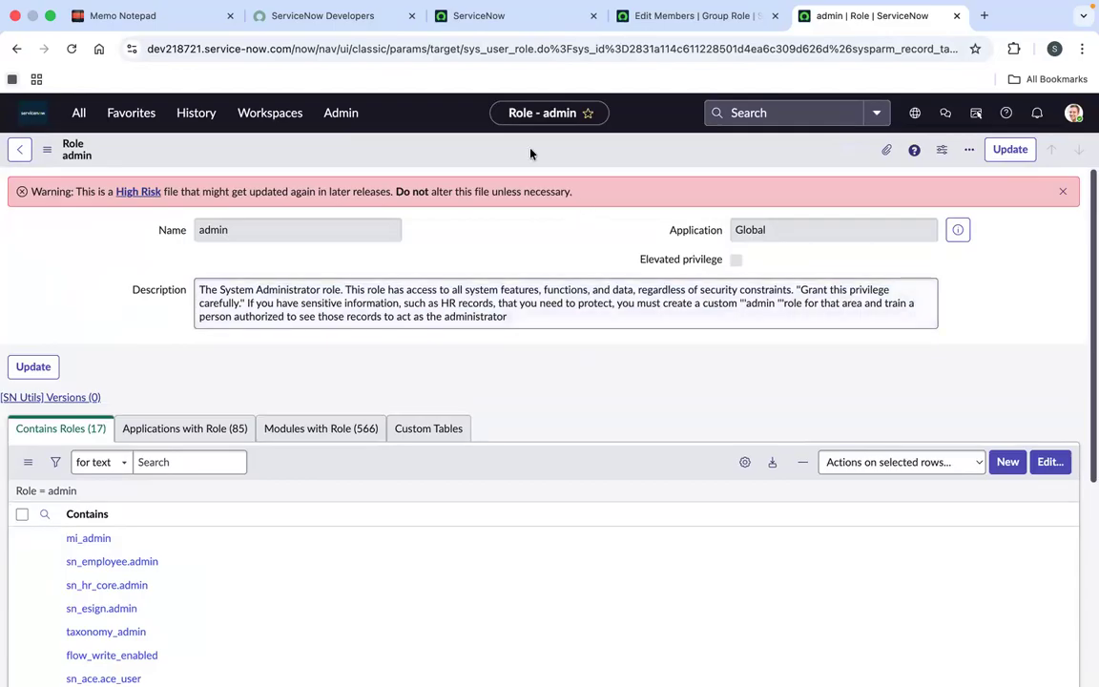
# Return to the ServiceNow home page and open the User Administration Users list from the favorites.
pyautogui.click(670, 22)
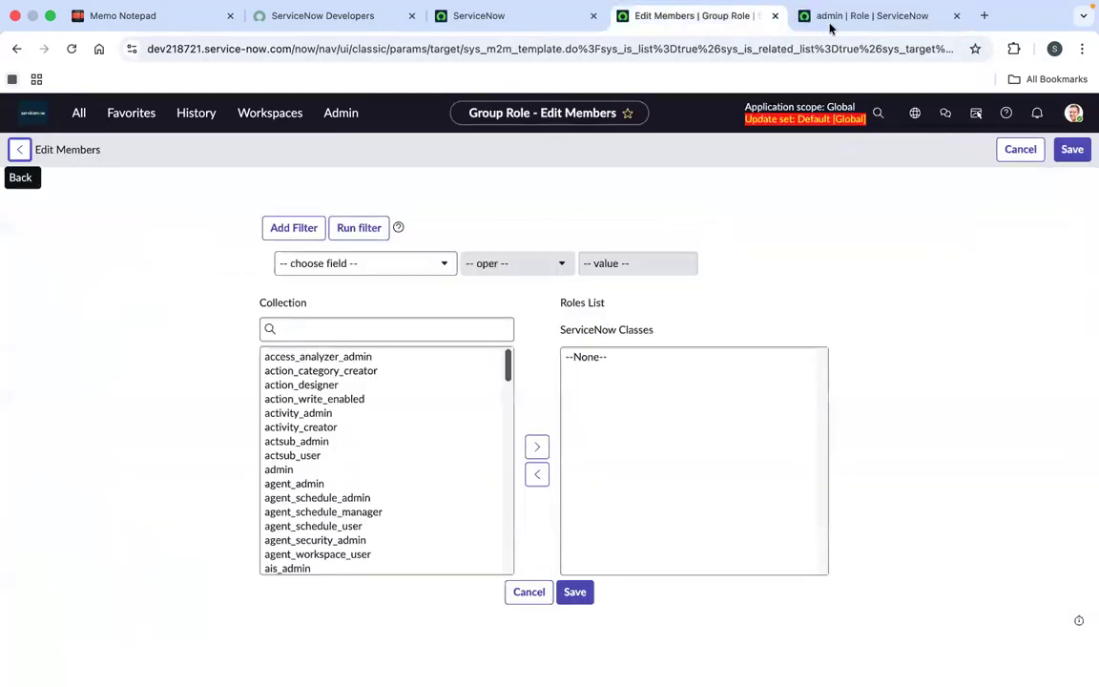
pyautogui.click(830, 26)
pyautogui.click(467, 27)
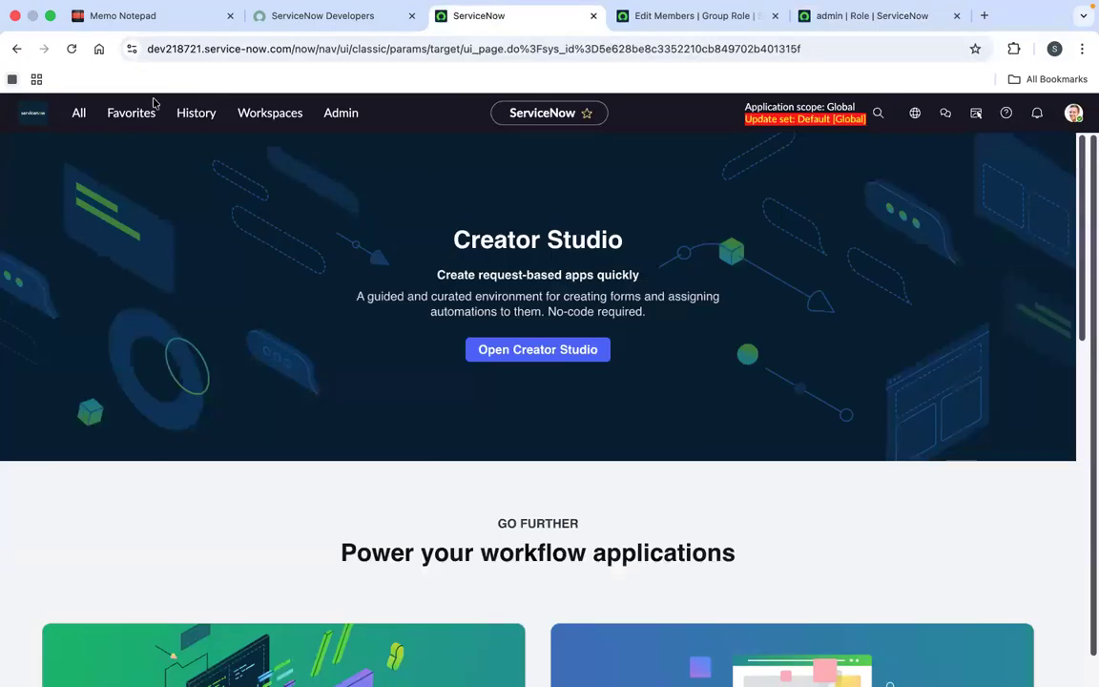
pyautogui.click(125, 119)
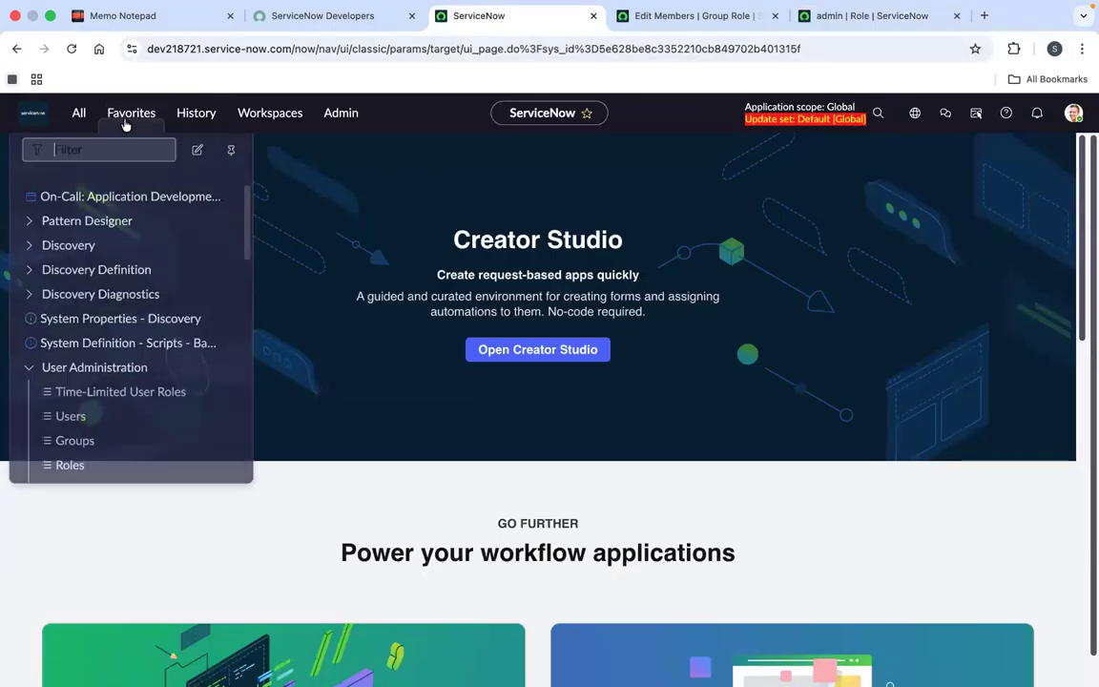
pyautogui.click(81, 407)
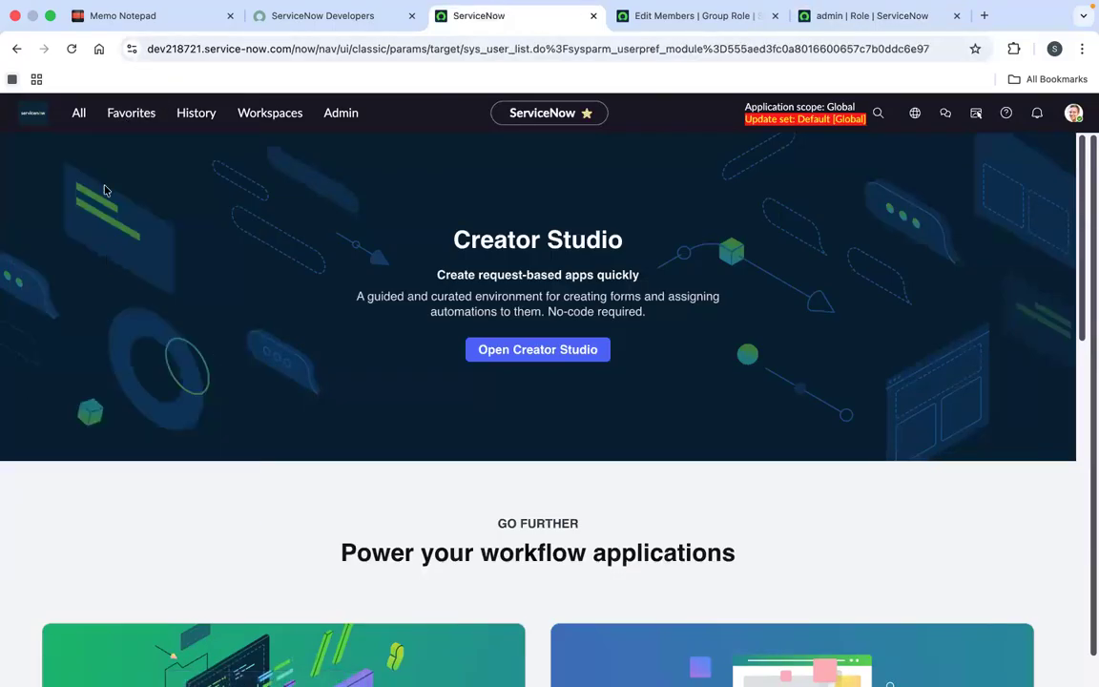
pyautogui.click(429, 163)
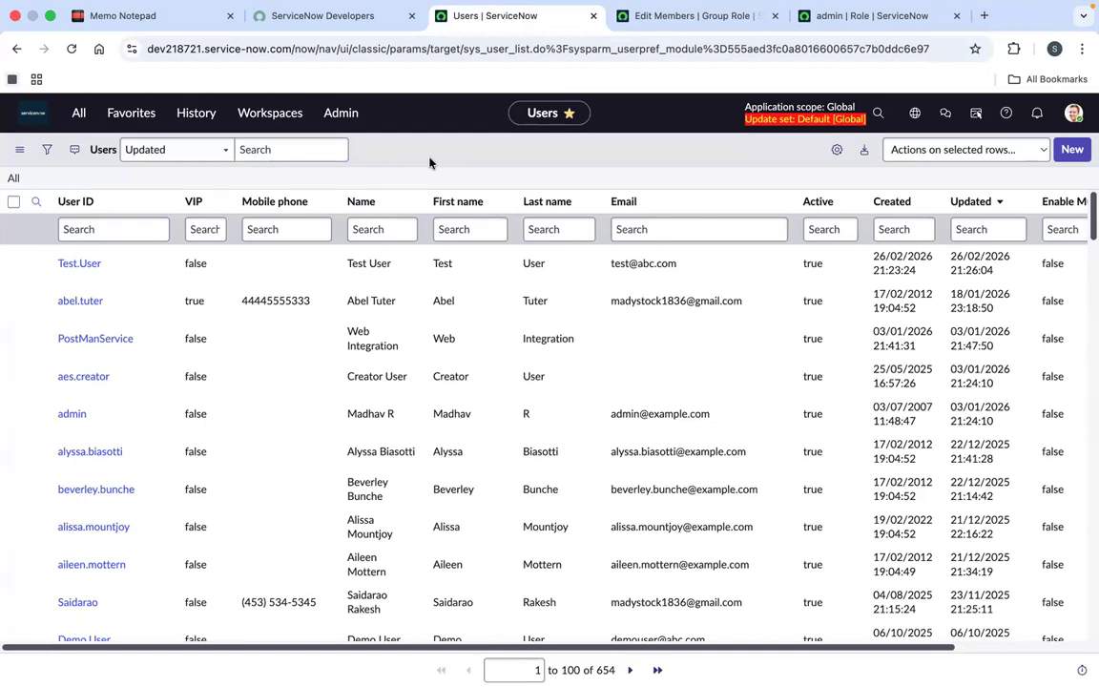
# Copy the Users list's page address and show the ServiceNow Developers page.
pyautogui.click(492, 45)
pyautogui.tripleClick(481, 48)
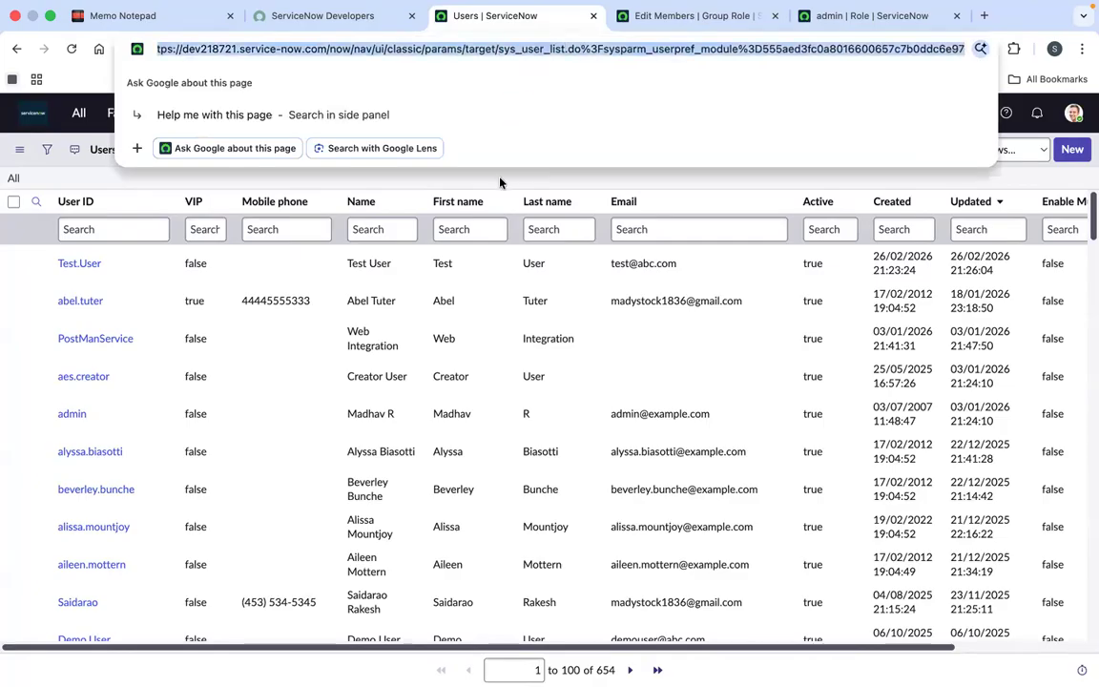
pyautogui.press('super+c')
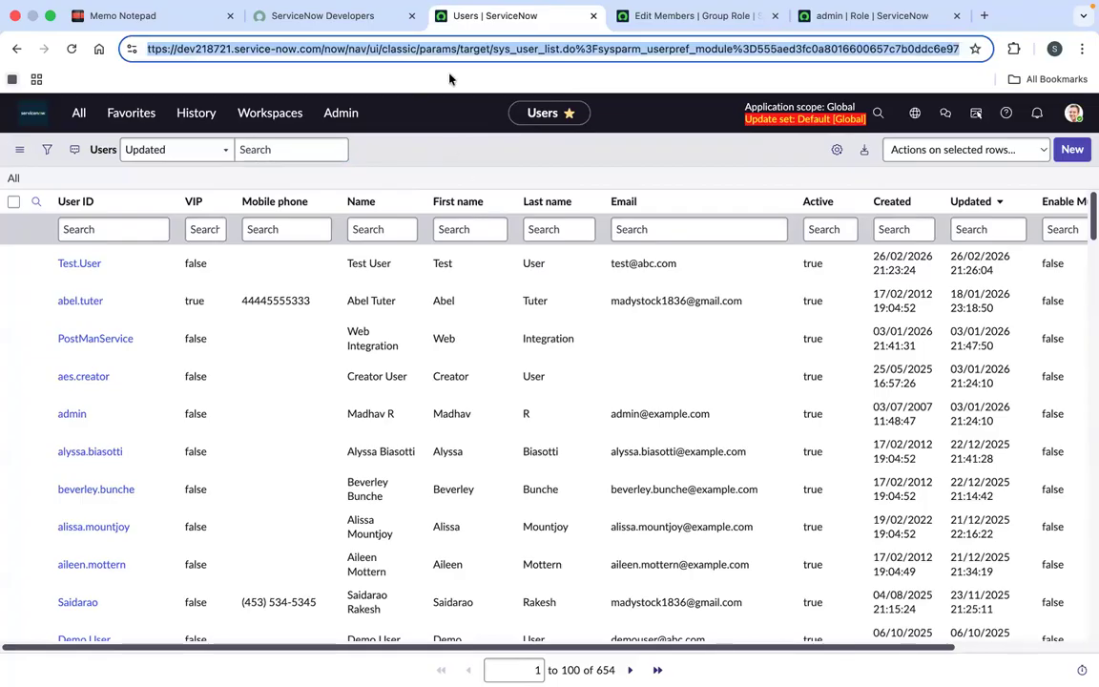
pyautogui.click(329, 16)
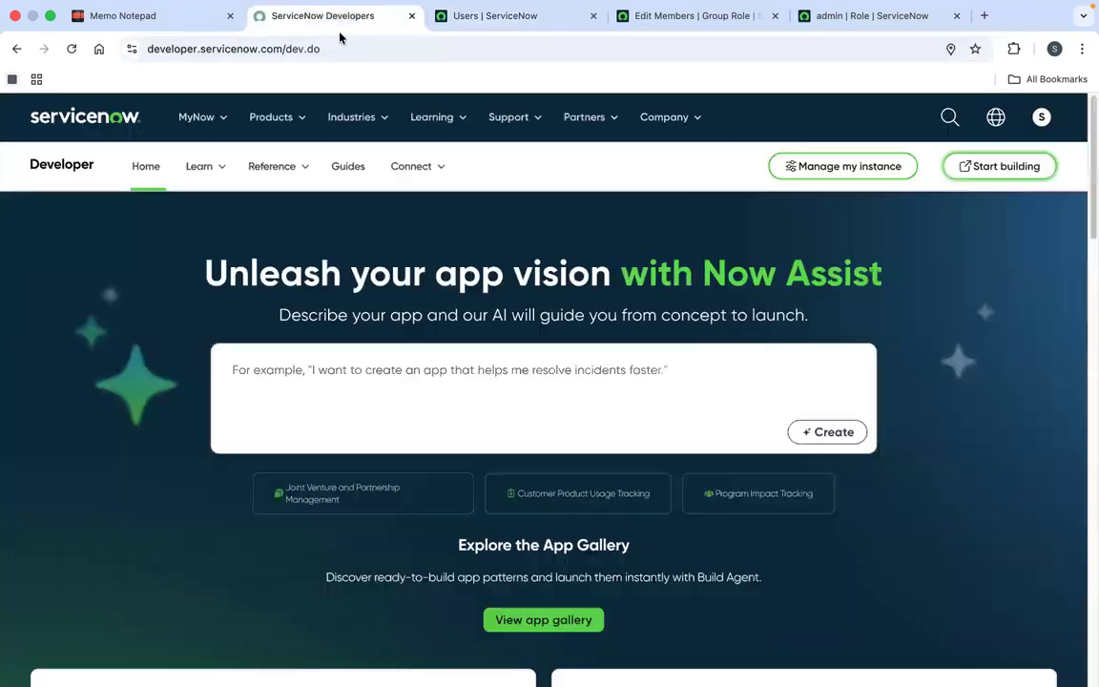
# Return to the Users list and open the user table's list in a new tab by entering sys_user.LIST in the navigator filter.
pyautogui.click(477, 32)
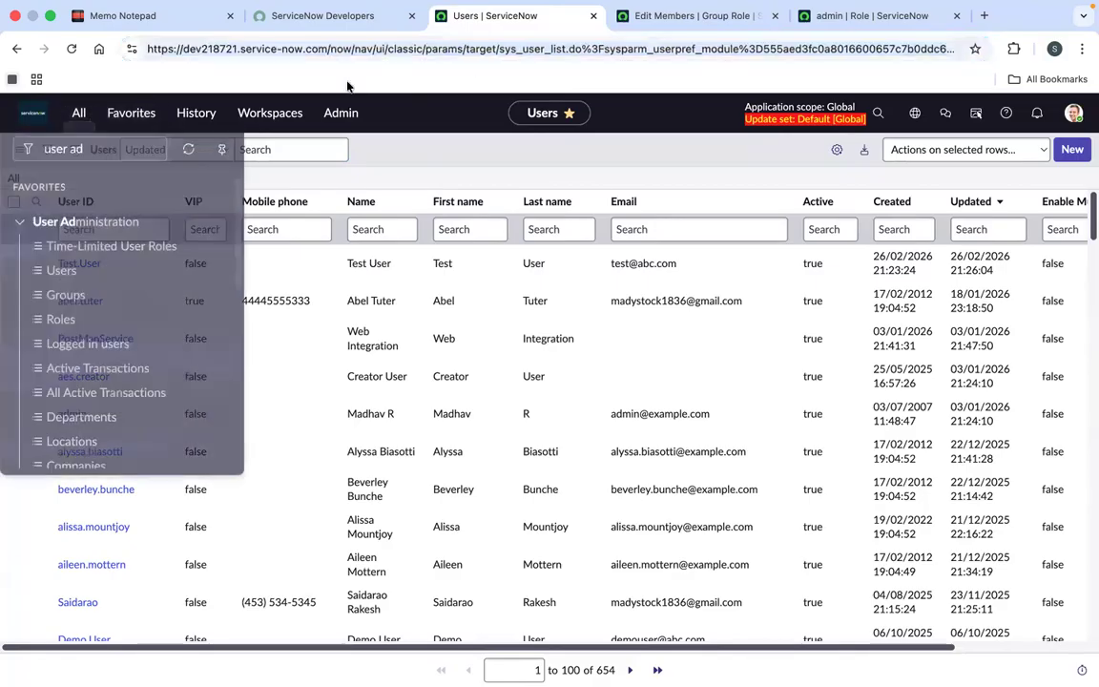
pyautogui.tripleClick(109, 155)
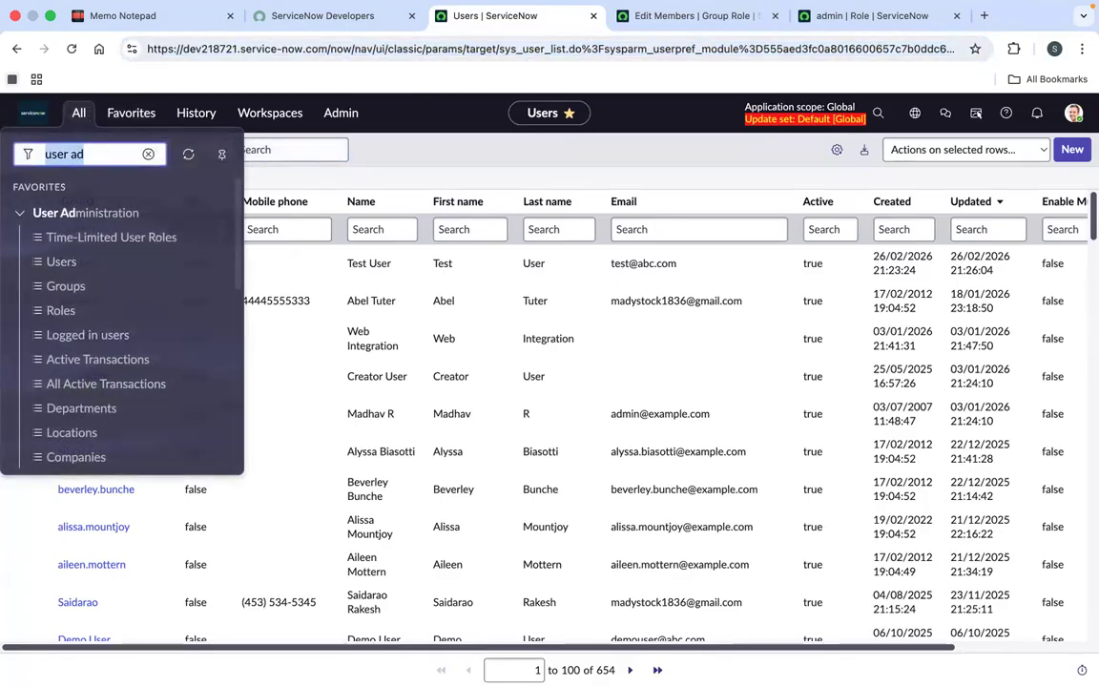
pyautogui.write('sys_use')
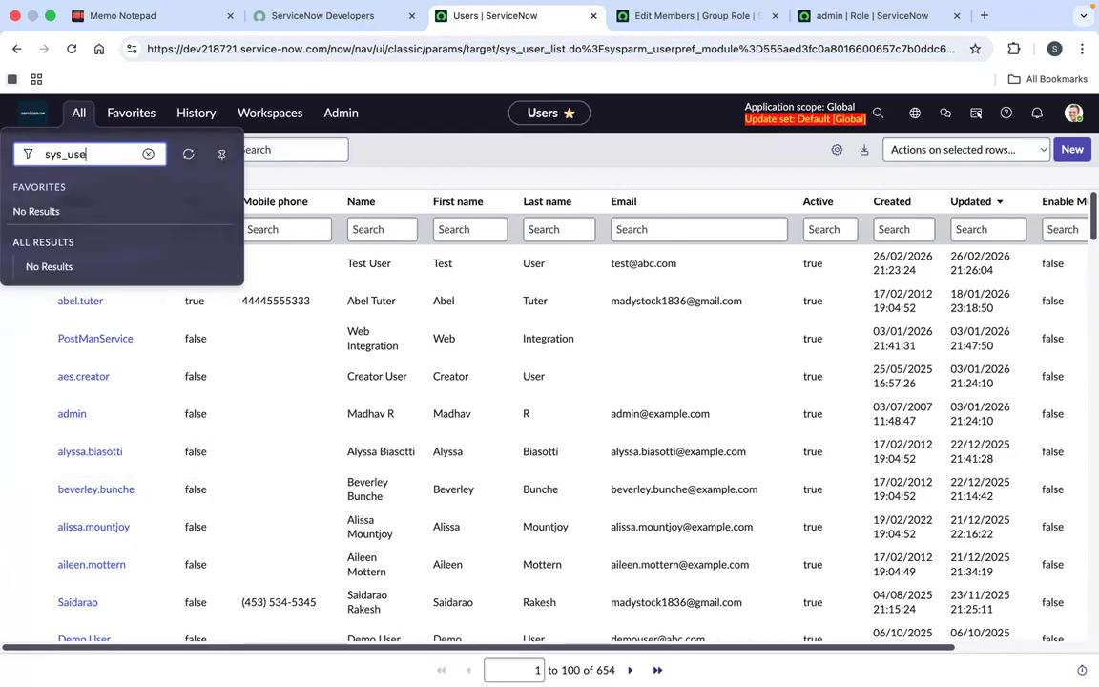
pyautogui.write('r_l')
pyautogui.press('BackSpace')
pyautogui.press('BackSpace')
pyautogui.write('.lIST')
pyautogui.press('Return')
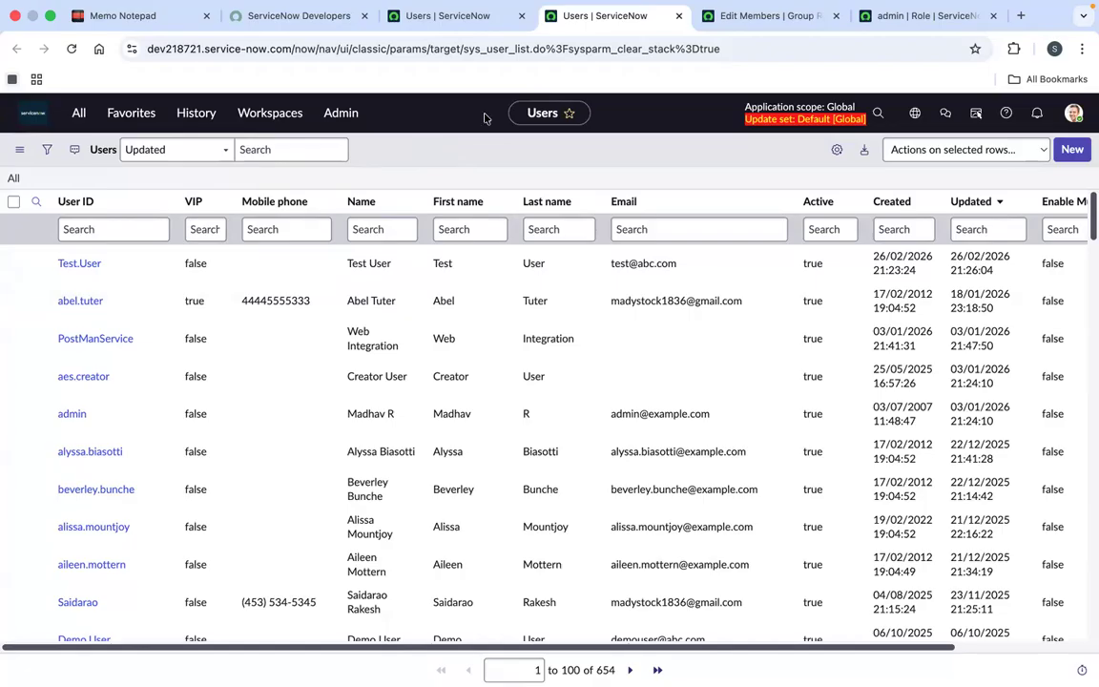
# Revisit the admin role record, then search Google in a new tab for "role definition in servicenow".
pyautogui.click(866, 23)
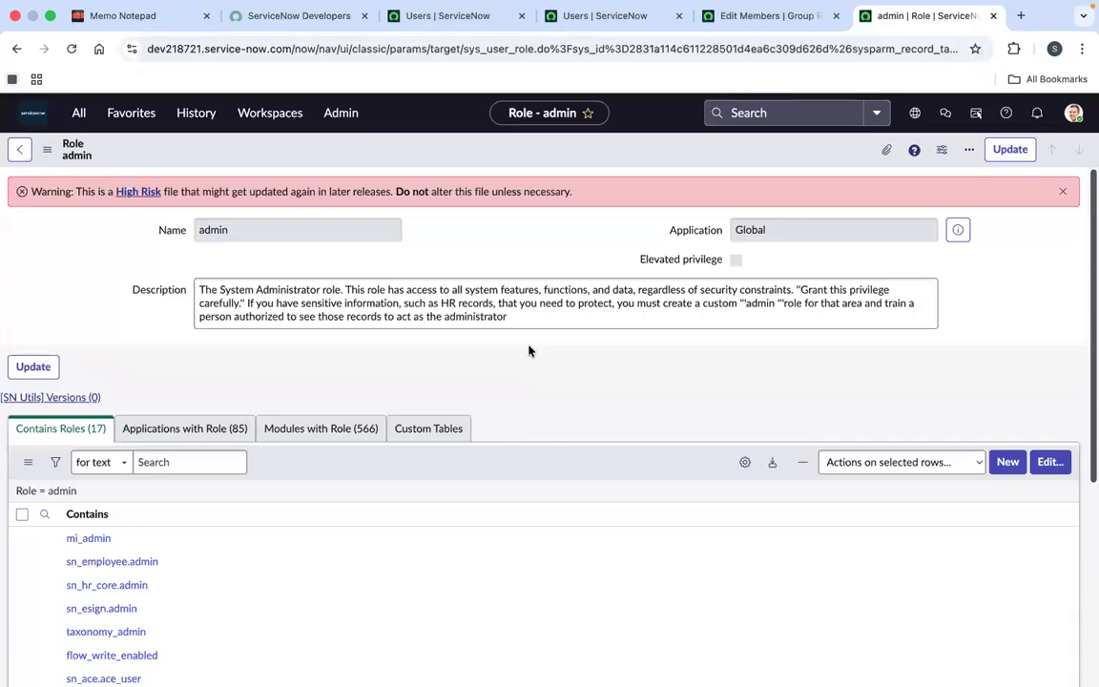
pyautogui.click(1020, 17)
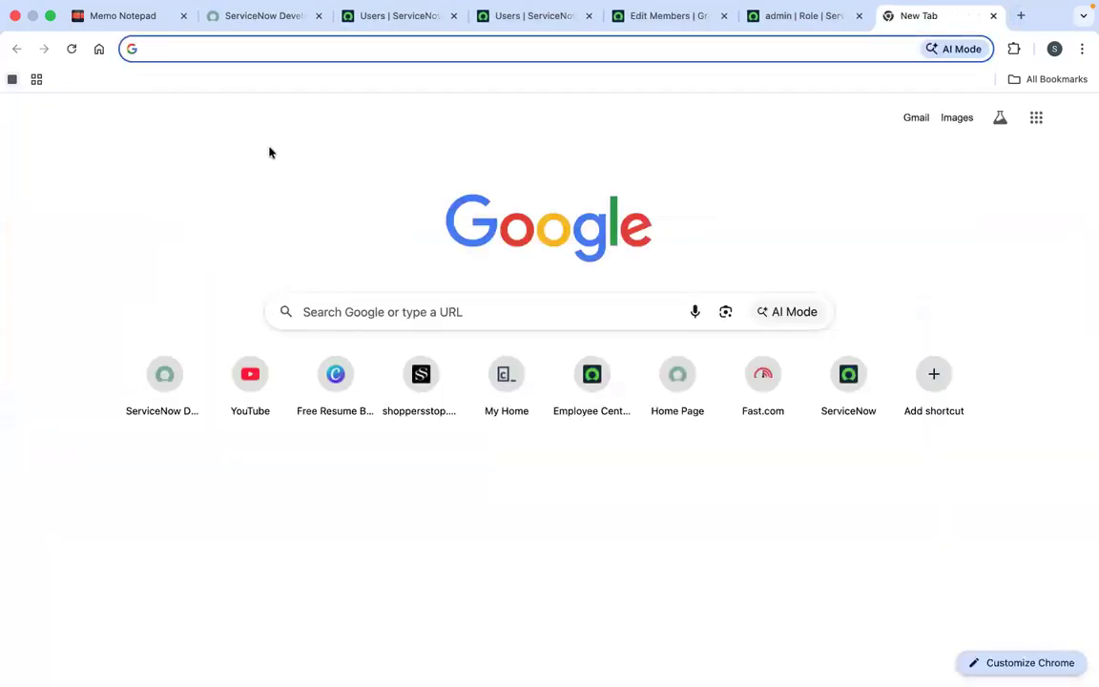
pyautogui.write('rl')
pyautogui.press('BackSpace')
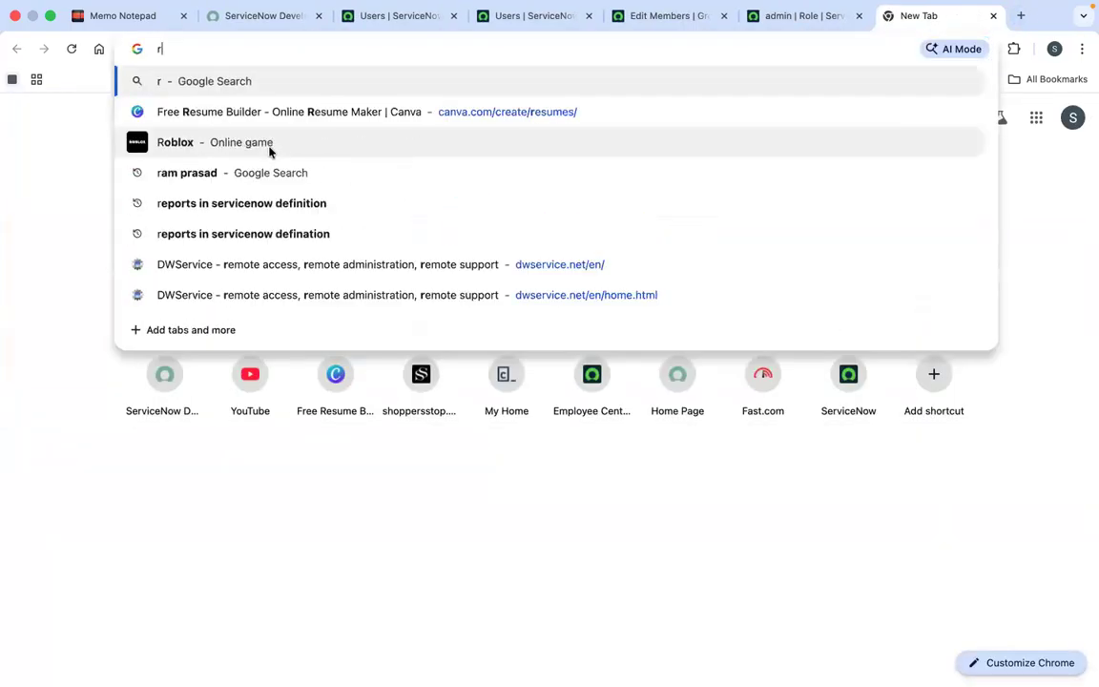
pyautogui.write('ole')
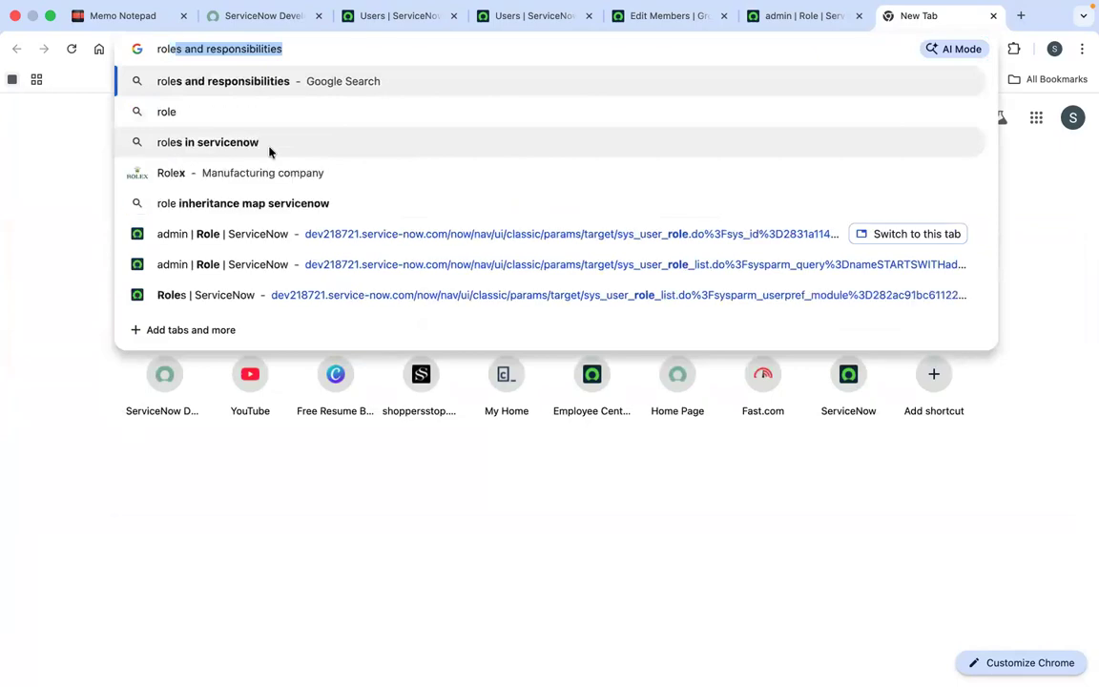
pyautogui.write(' defi')
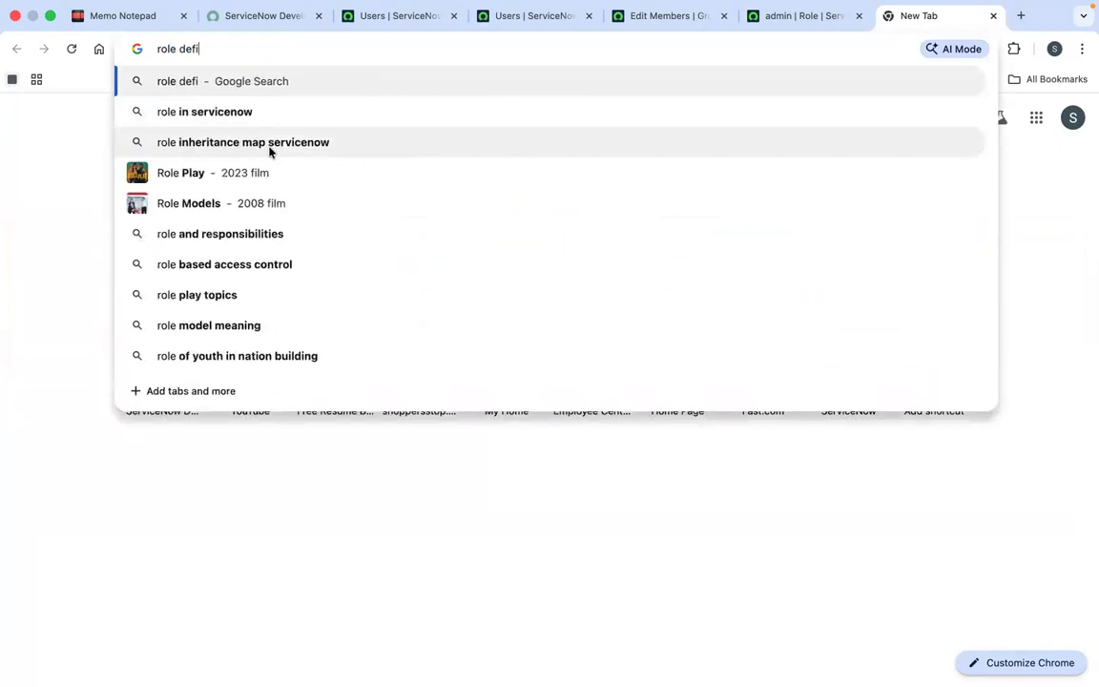
pyautogui.write('n')
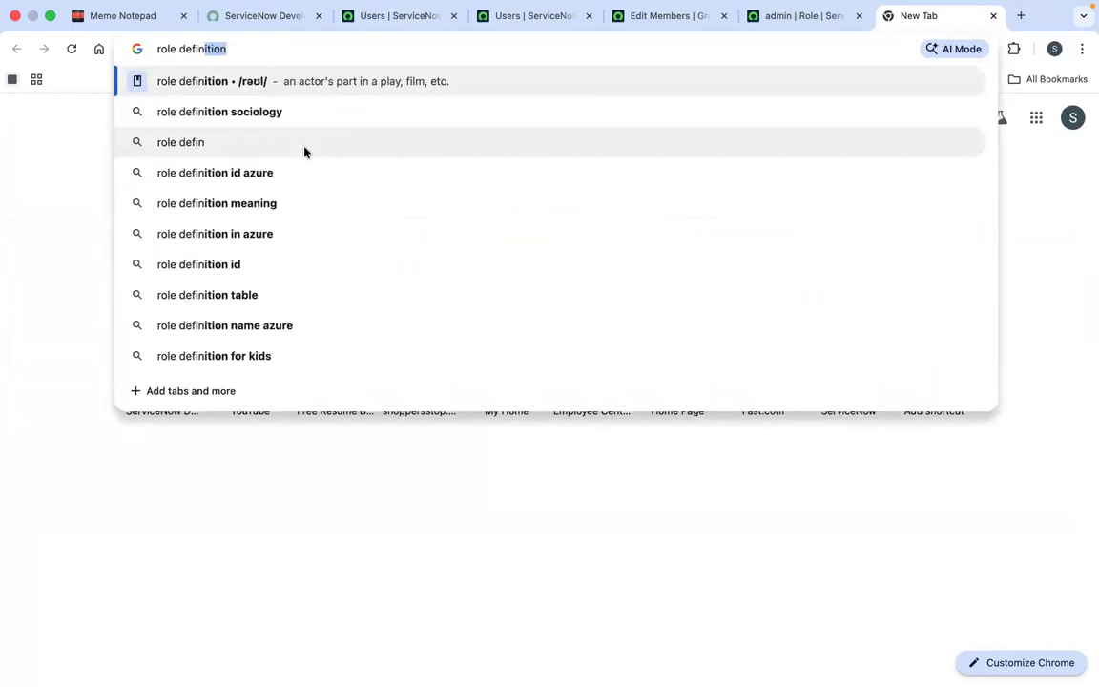
pyautogui.write('ition in s')
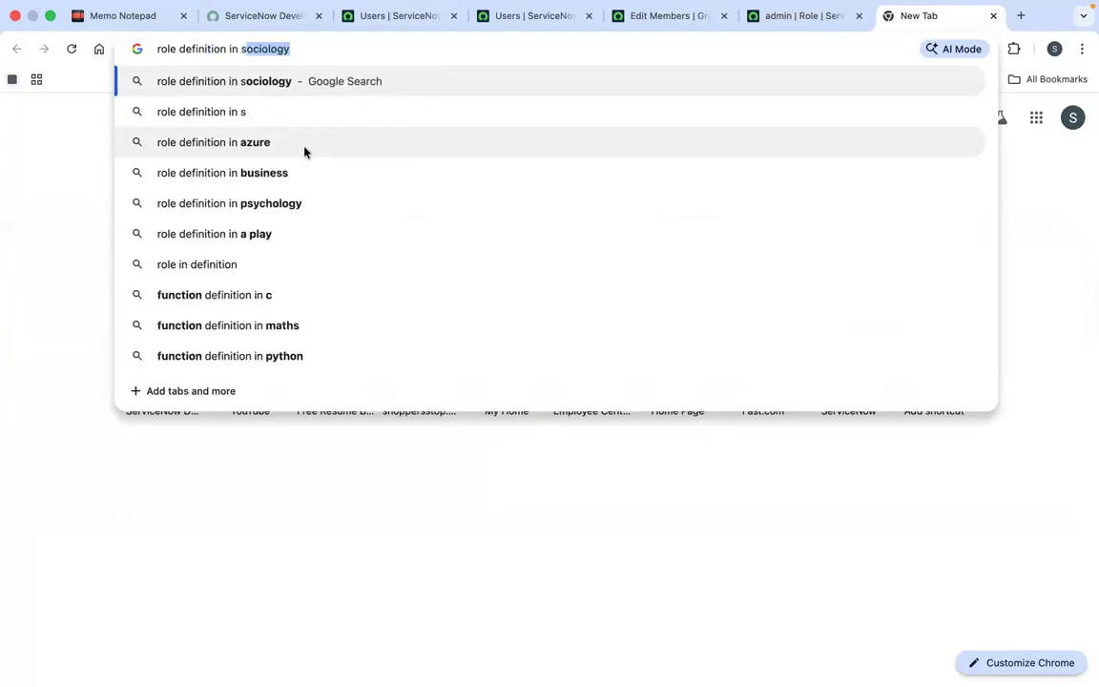
pyautogui.write('ervicenow')
pyautogui.press('Return')
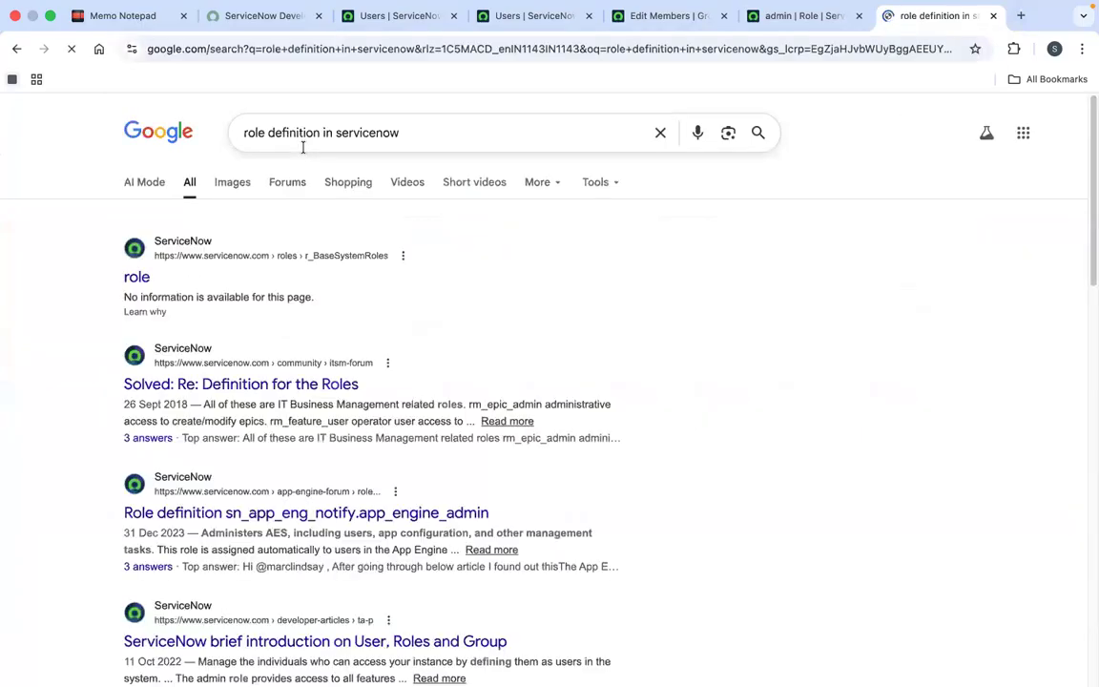
# Rerun the search, open the ServiceNow documentation result titled role, and close that page.
pyautogui.click(429, 137)
pyautogui.press('Return')
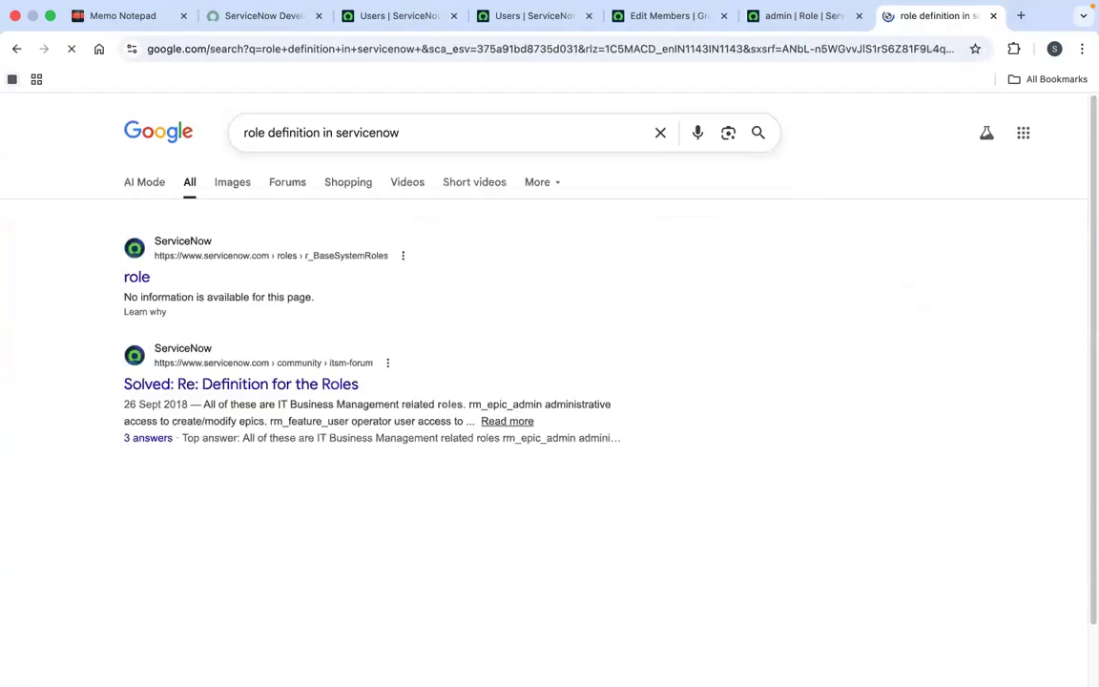
pyautogui.click(143, 279)
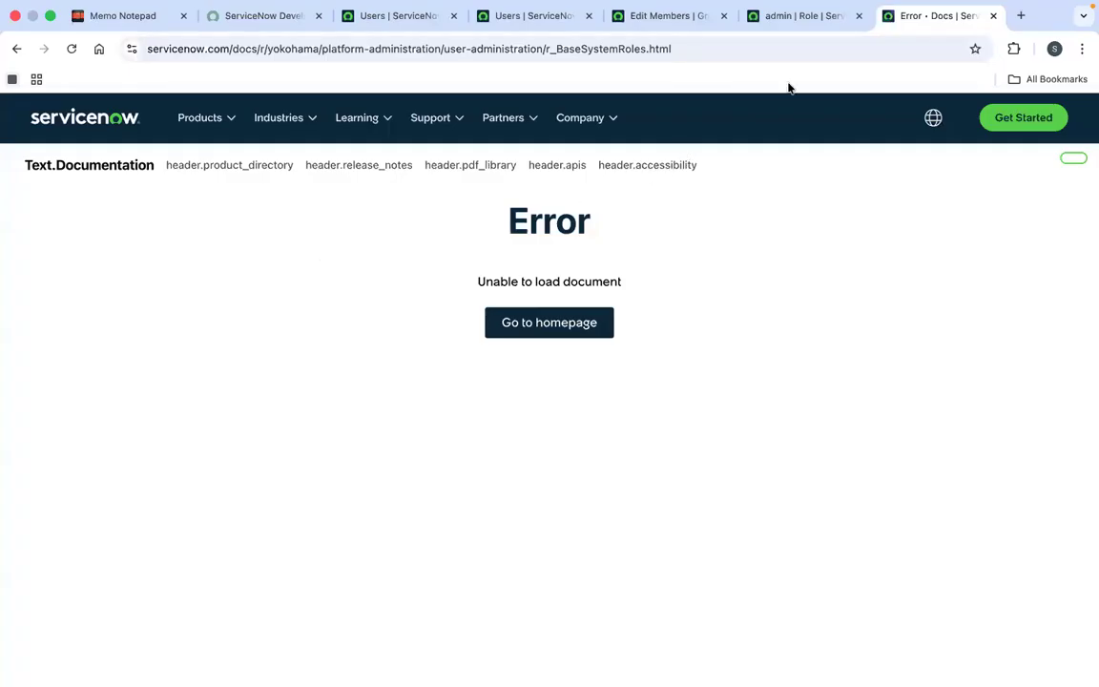
pyautogui.click(992, 16)
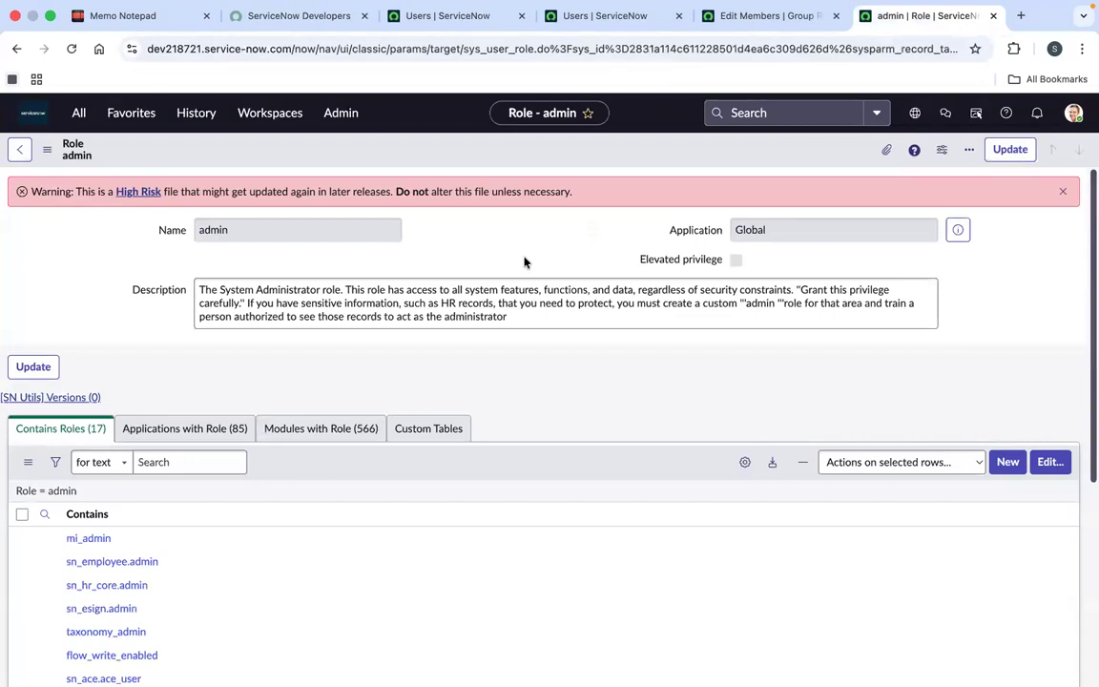
# Open the ServiceNow Classes group's roles list in a new window and remove the group filter to list all group roles.
pyautogui.click(753, 10)
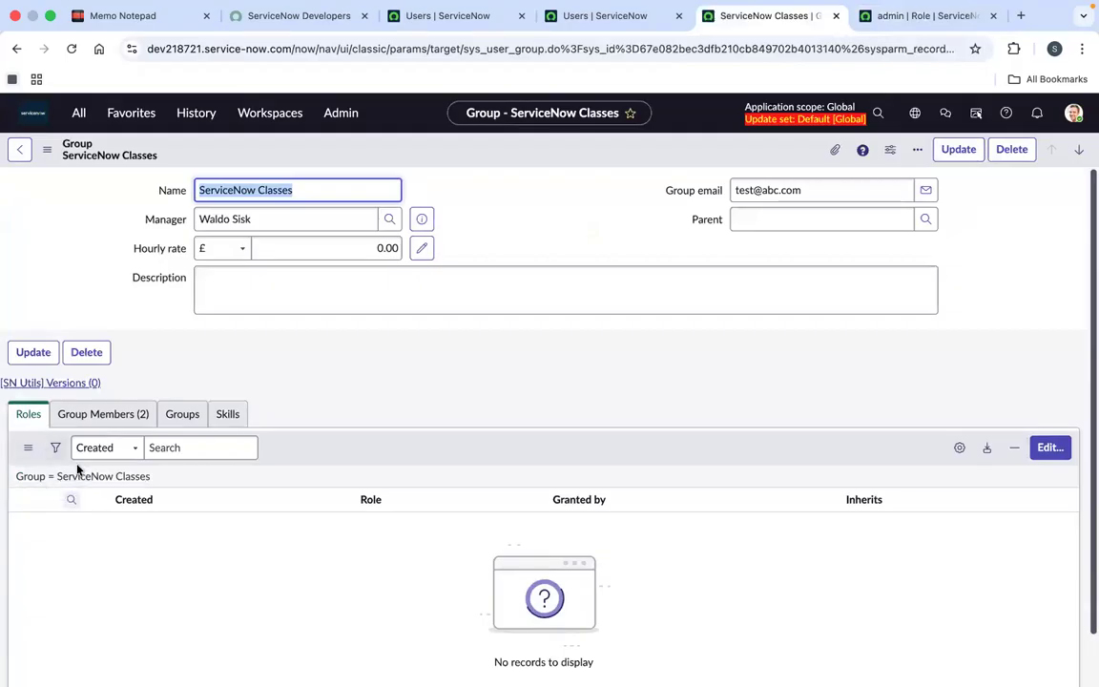
pyautogui.rightClick(79, 478)
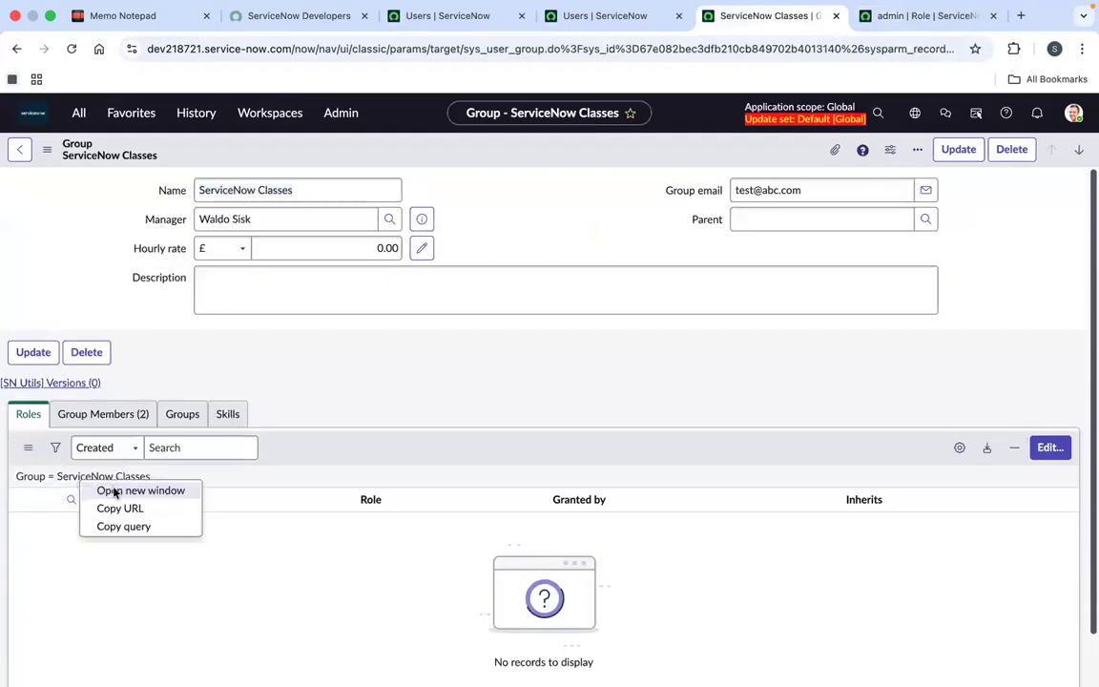
pyautogui.click(113, 491)
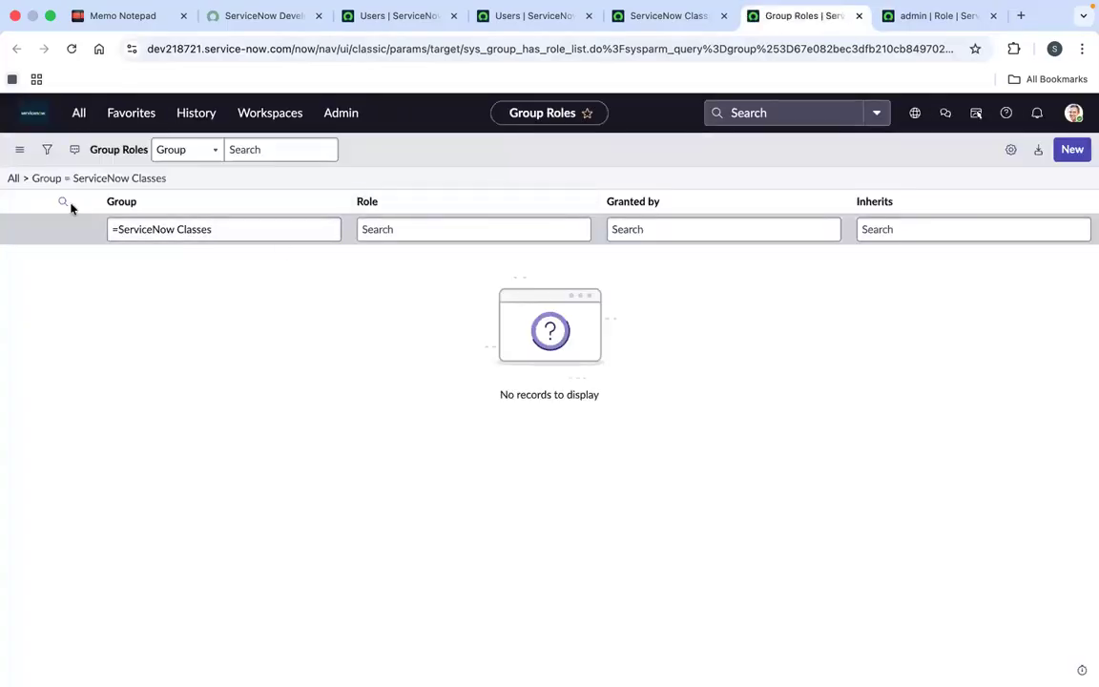
pyautogui.click(13, 178)
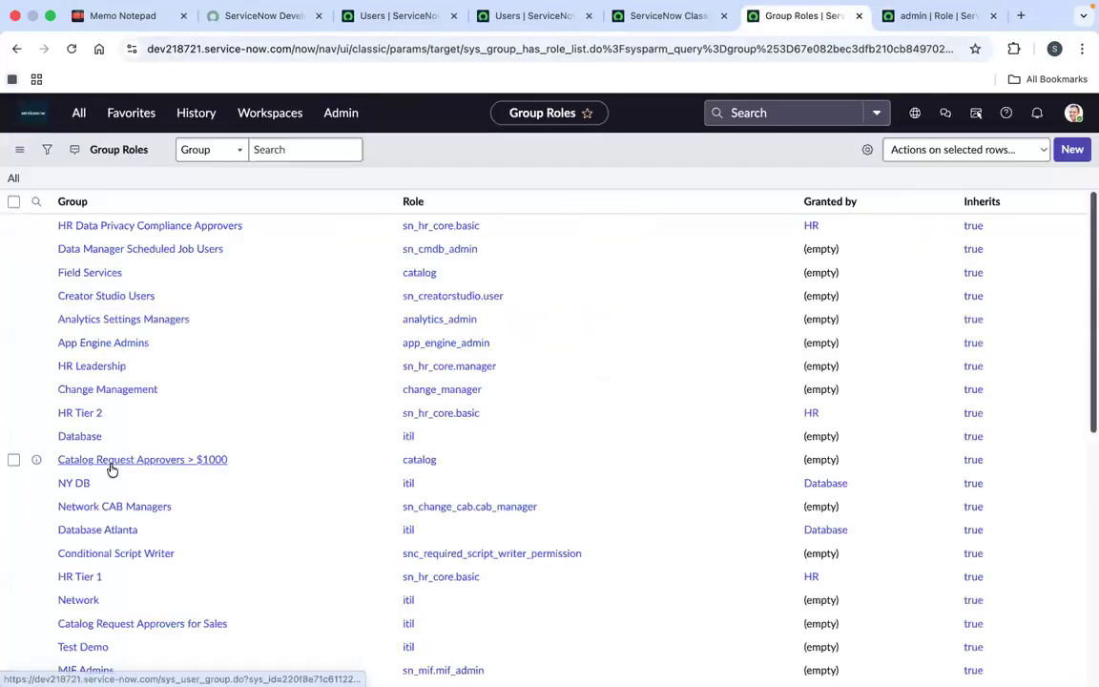
# Filter the group roles list by group with *itil, and close the list's browser tab.
pyautogui.click(210, 225)
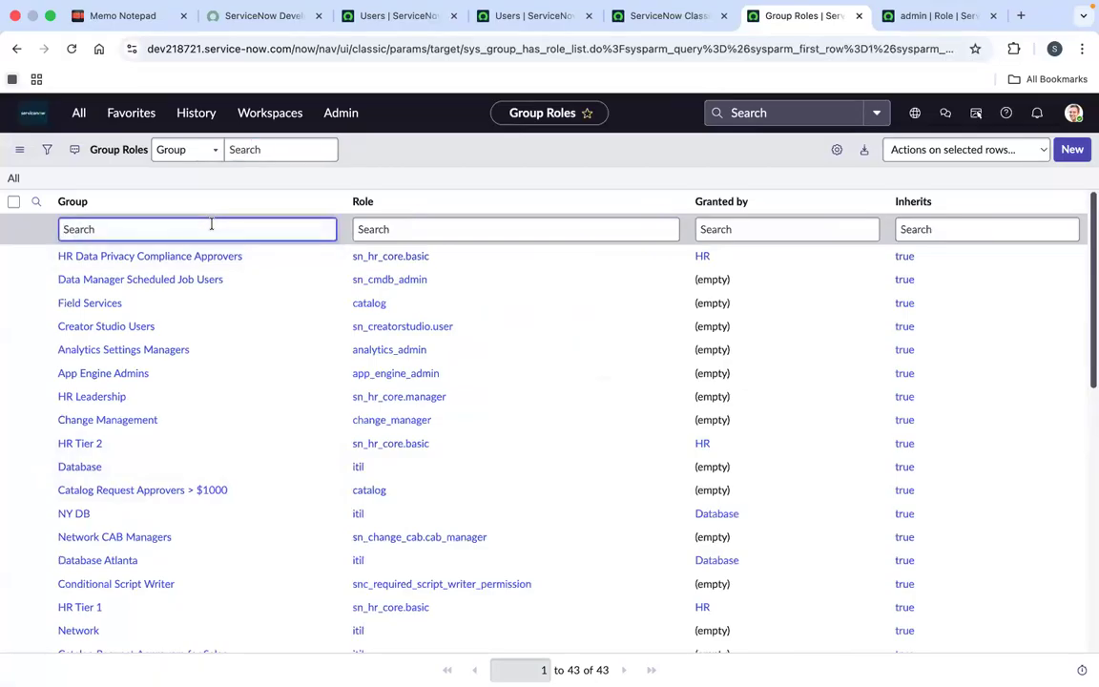
pyautogui.write('*itil')
pyautogui.press('Return')
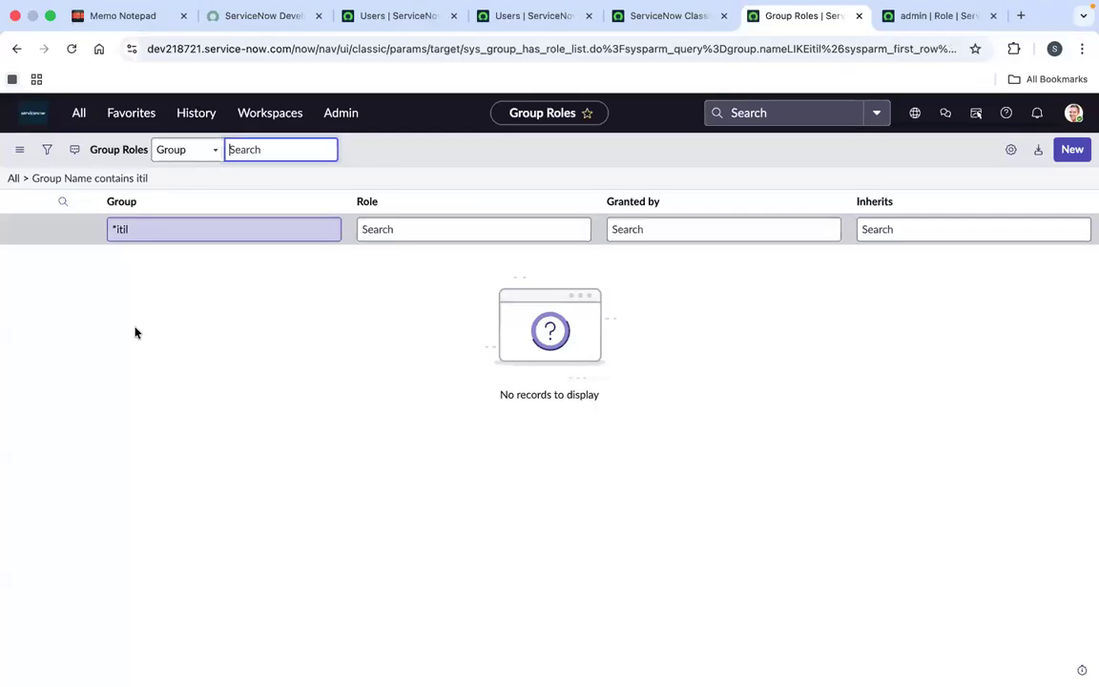
pyautogui.click(164, 227)
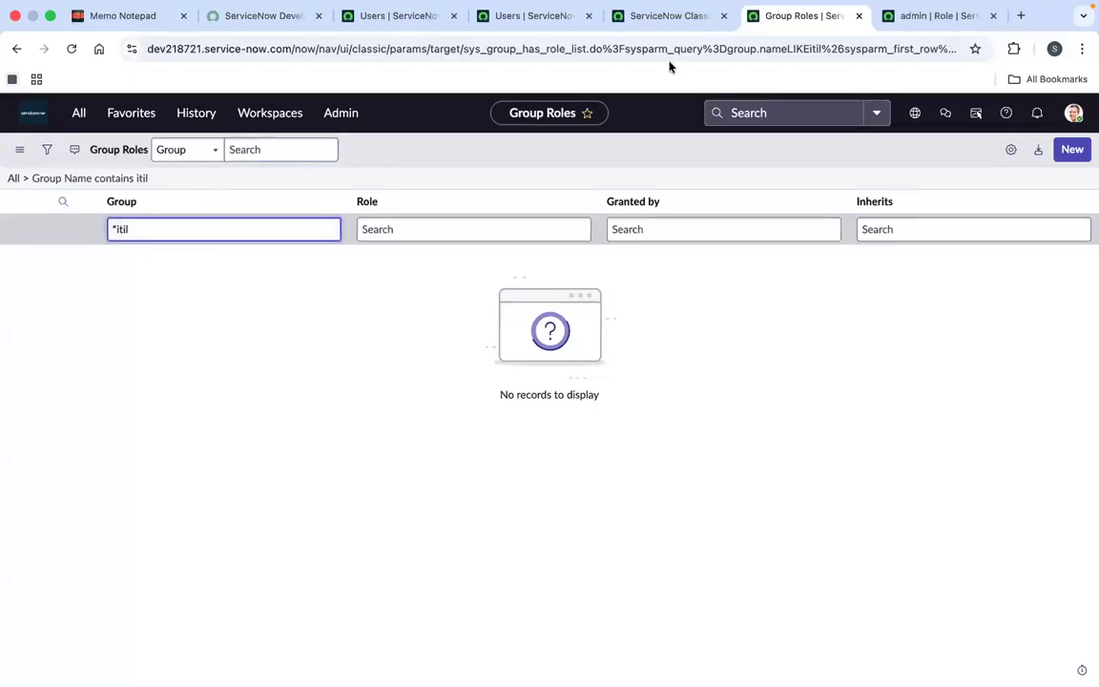
pyautogui.click(859, 16)
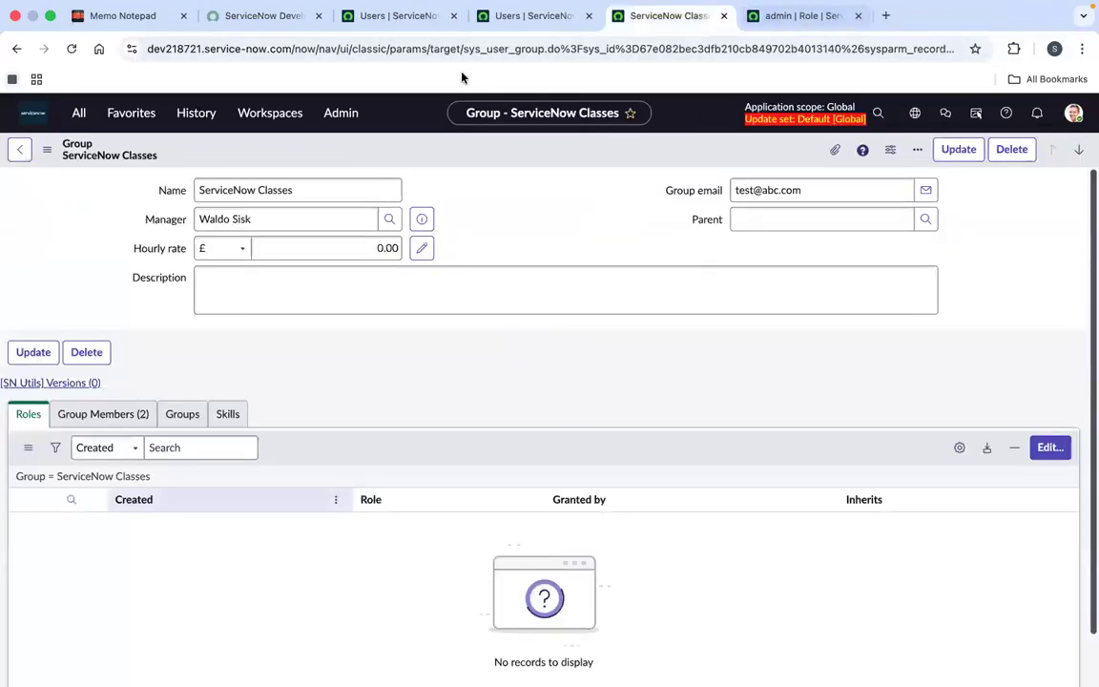
# Open the Roles list in a new tab from the Users list and filter its role names with *itil.
pyautogui.click(429, 21)
pyautogui.click(80, 122)
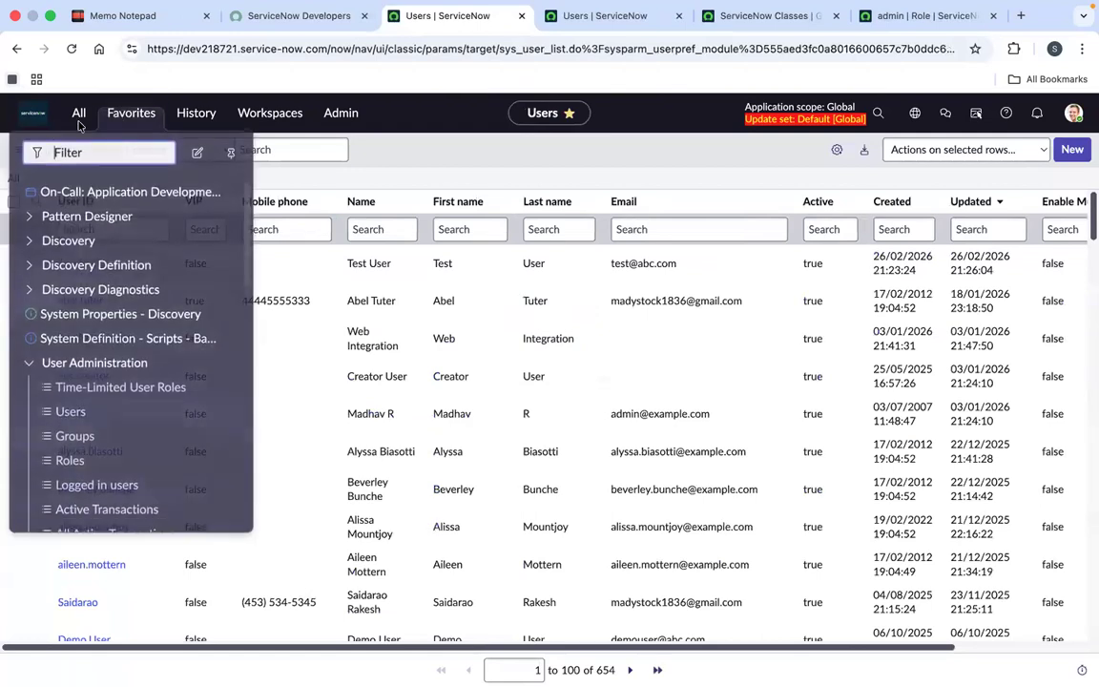
pyautogui.keyDown('super'); pyautogui.click(69, 458); pyautogui.keyUp('super')
pyautogui.click(534, 15)
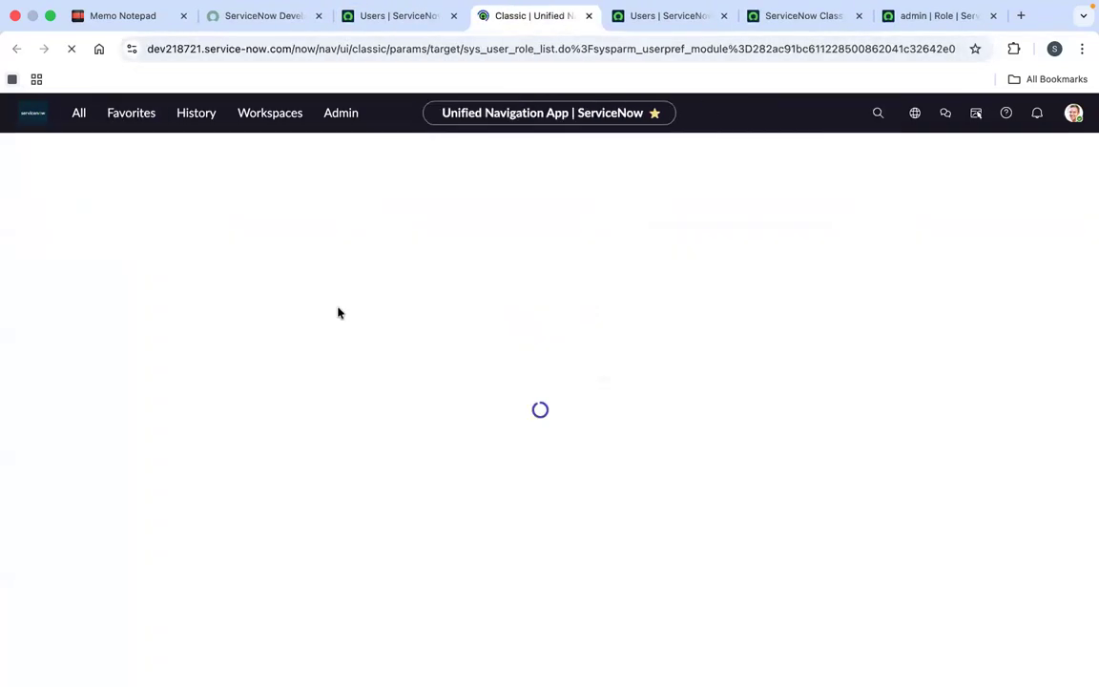
pyautogui.click(131, 233)
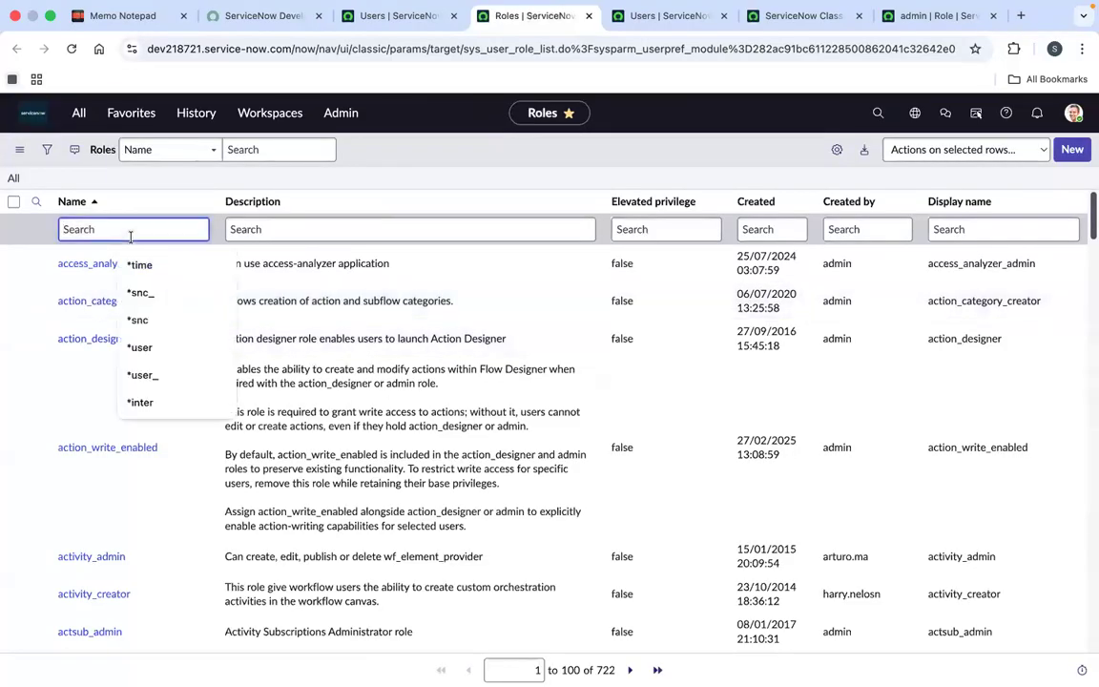
pyautogui.write('*itil')
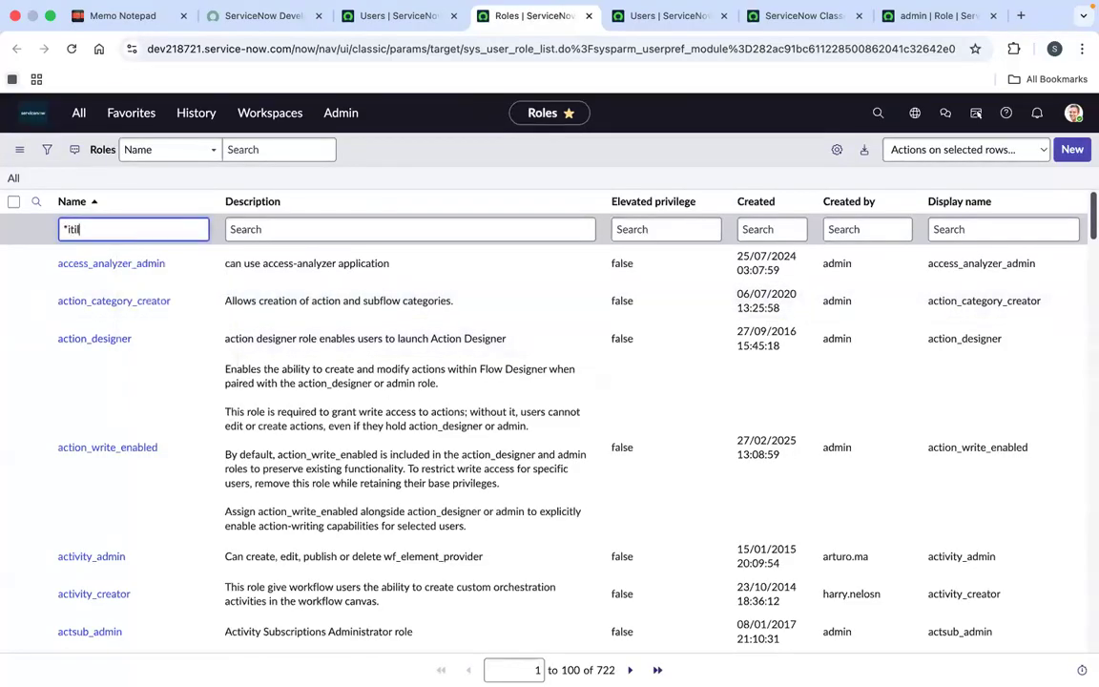
pyautogui.press('Return')
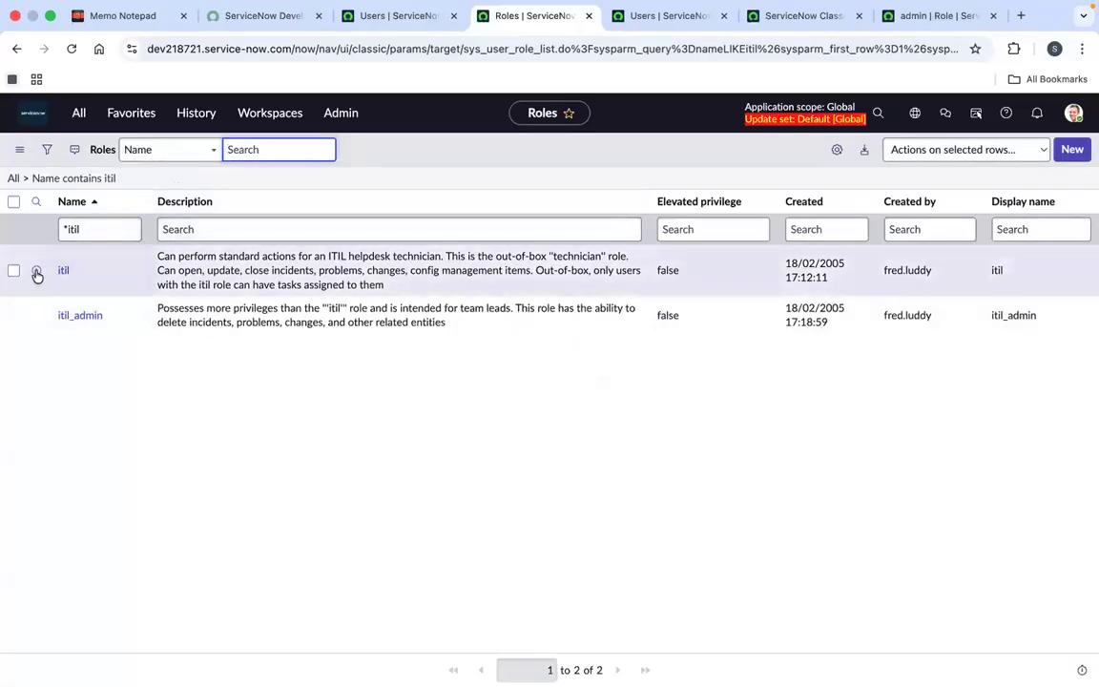
# Open the itil role's record in a new tab and bring that record into view.
pyautogui.rightClick(36, 274)
pyautogui.click(40, 280)
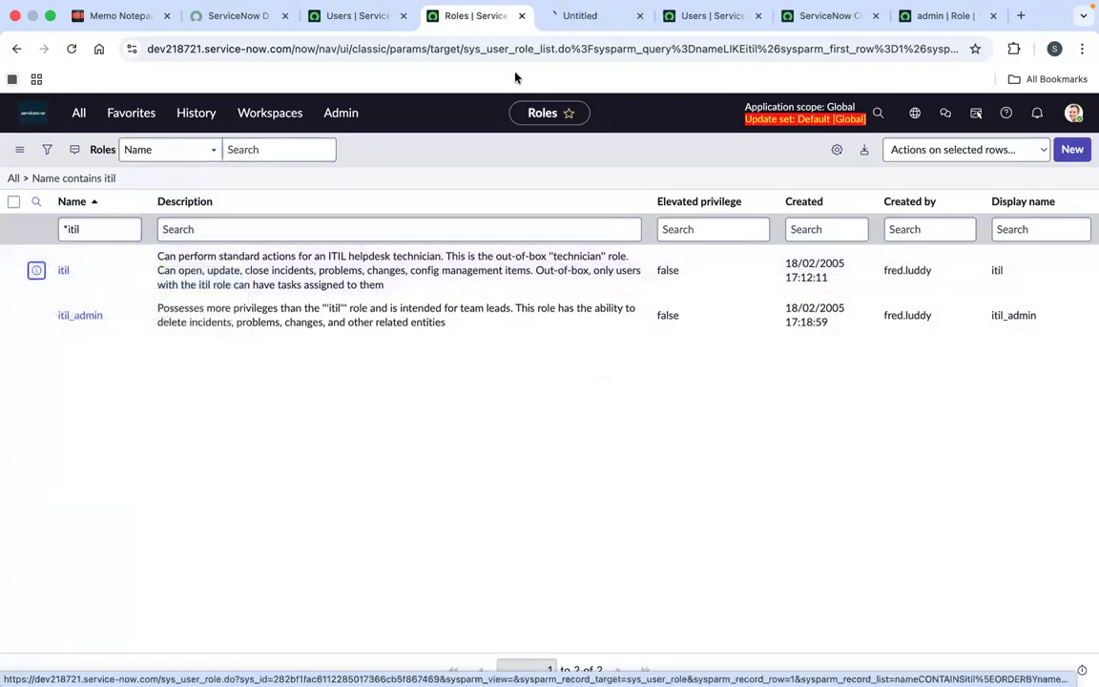
pyautogui.click(581, 15)
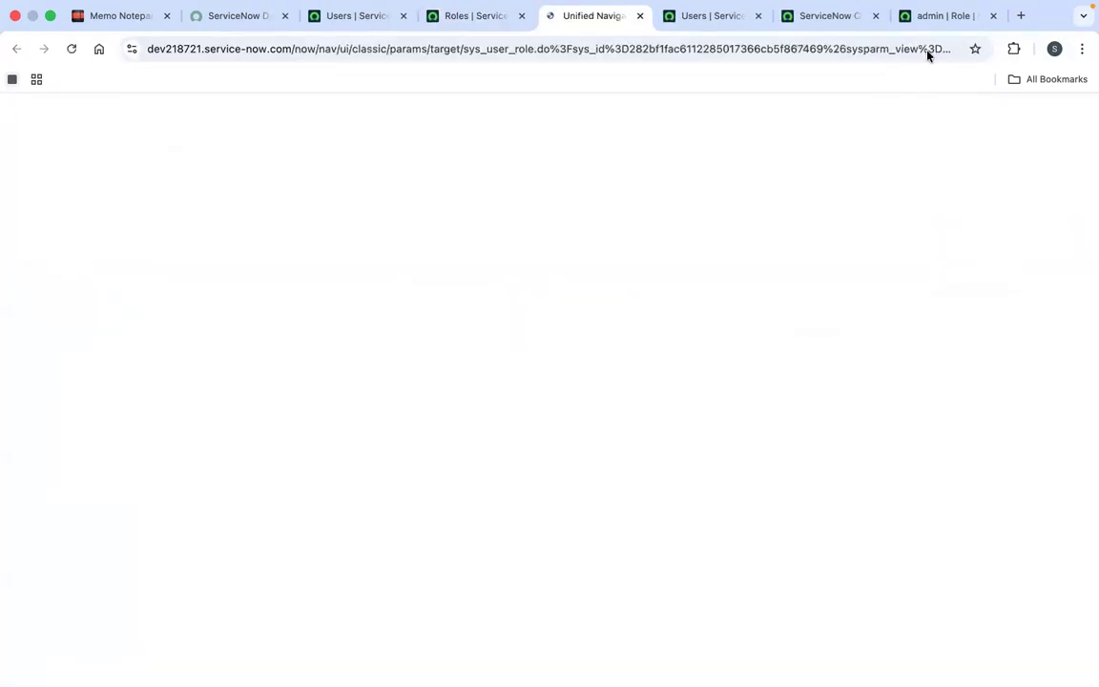
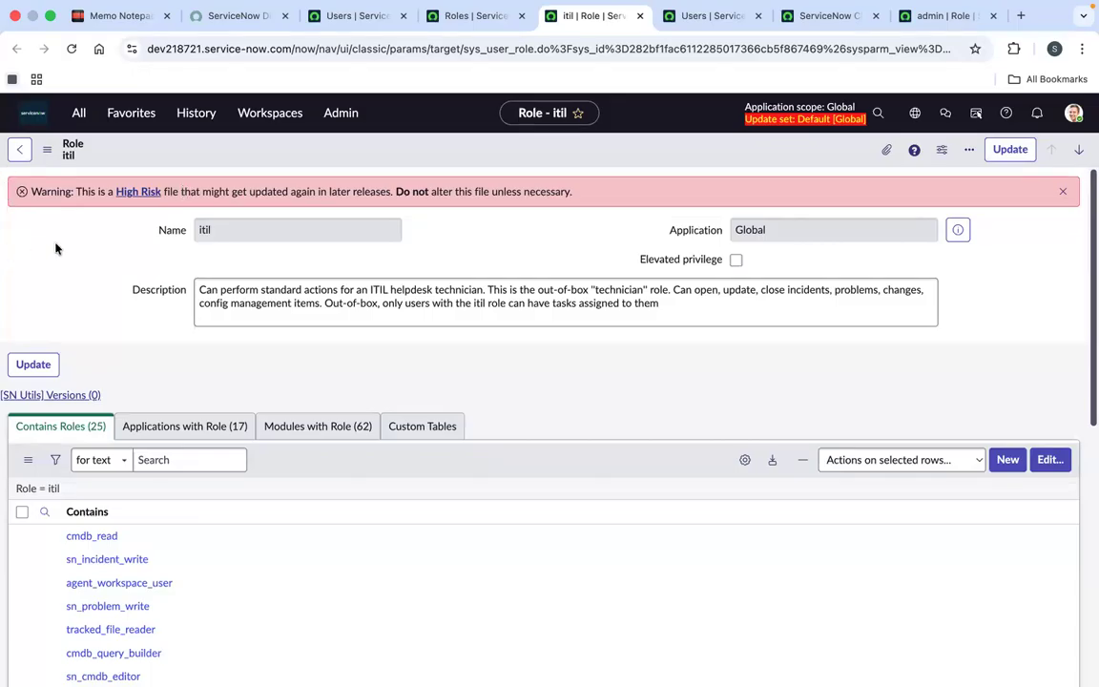
# Impersonate the test user account, finding it with the search text test.
pyautogui.click(1073, 113)
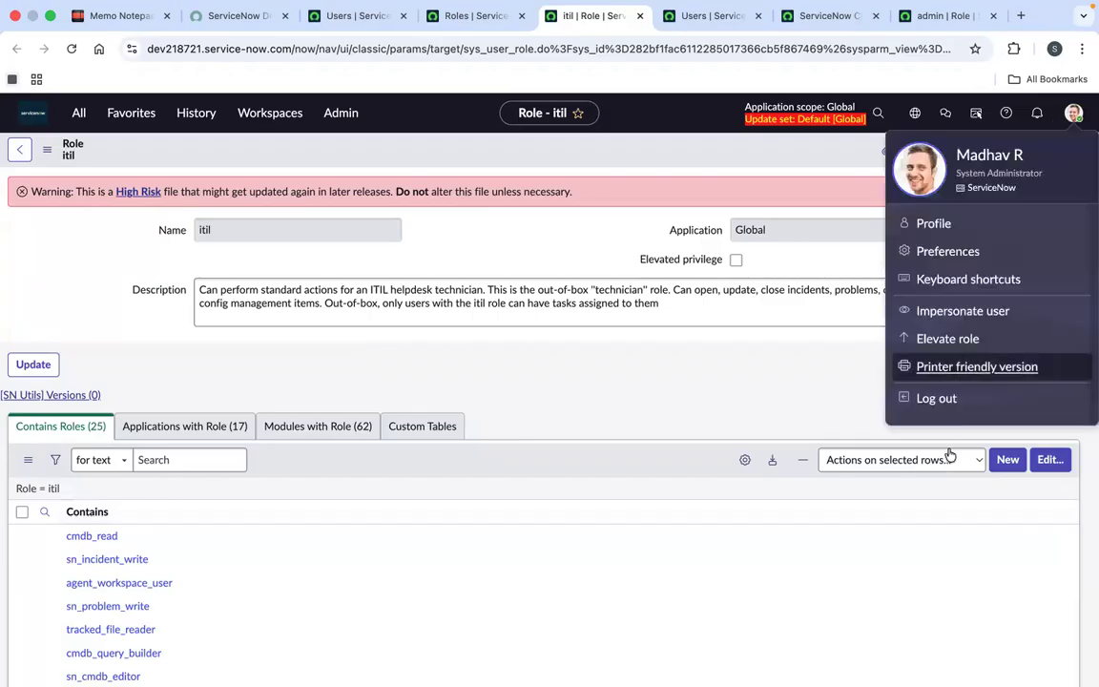
pyautogui.click(963, 312)
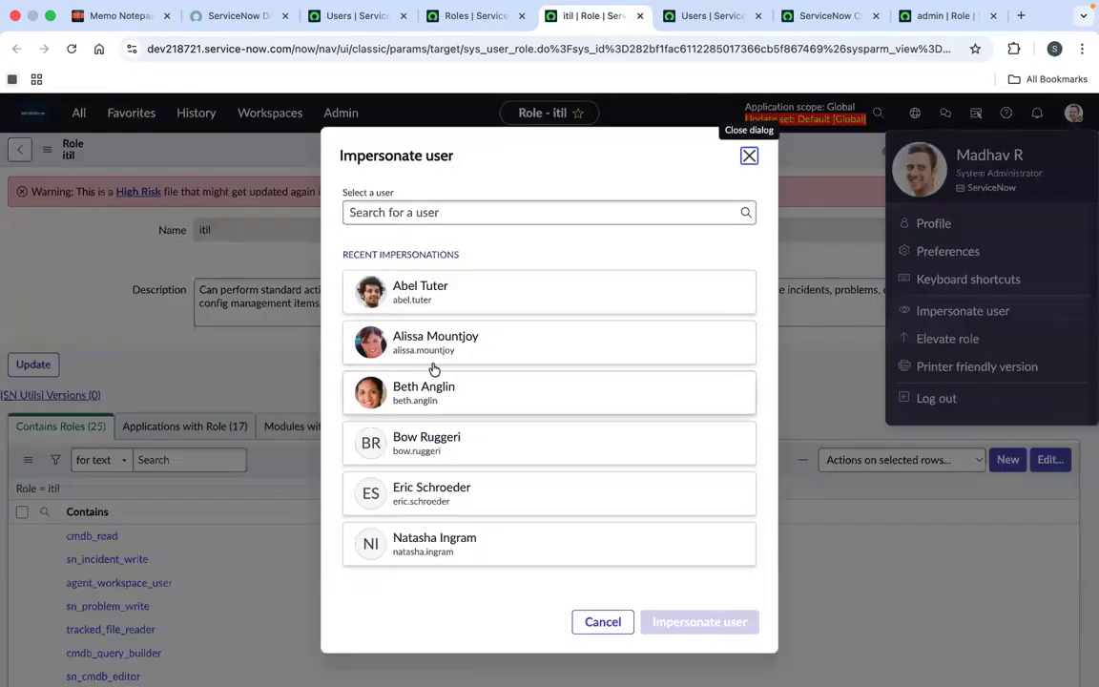
pyautogui.click(469, 212)
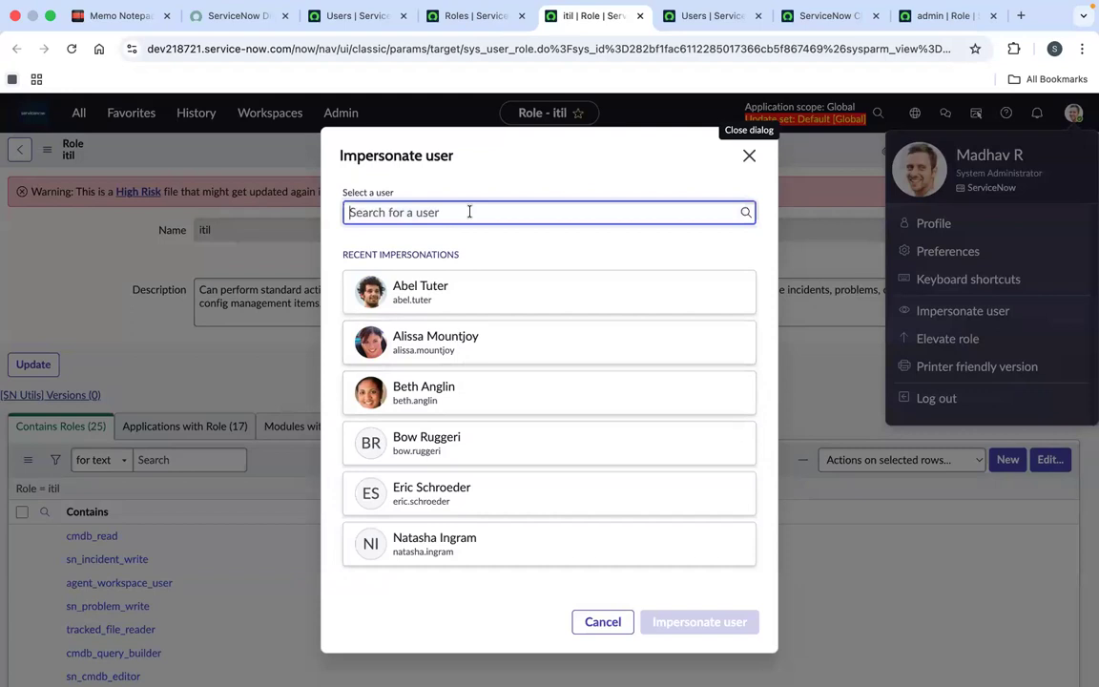
pyautogui.write('test')
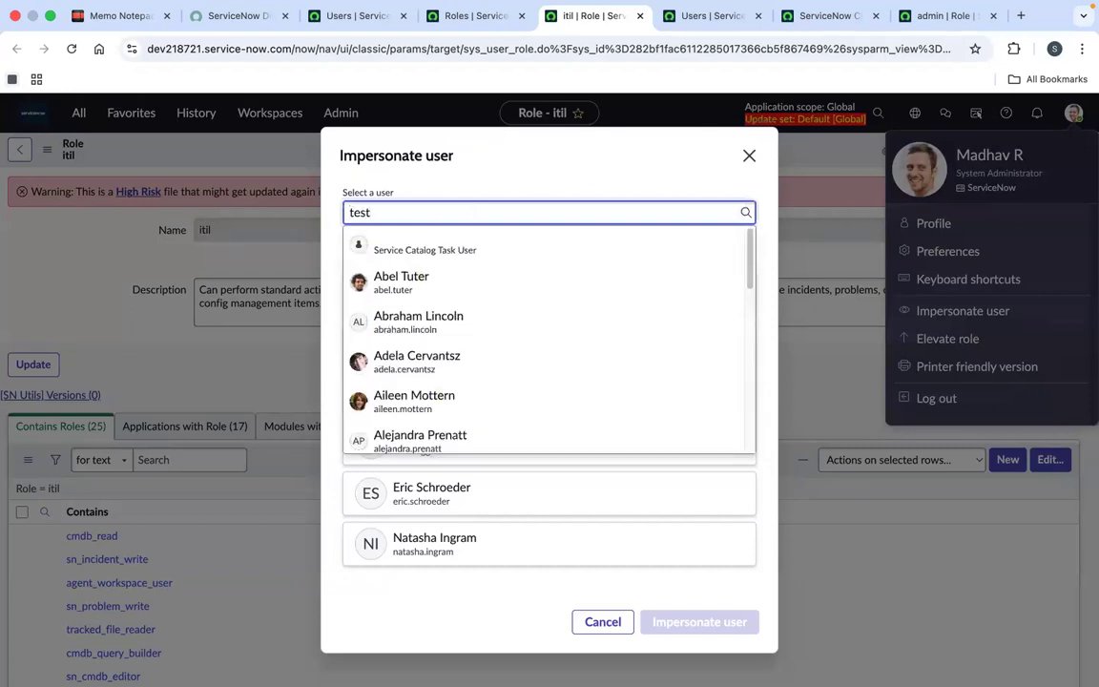
pyautogui.click(476, 250)
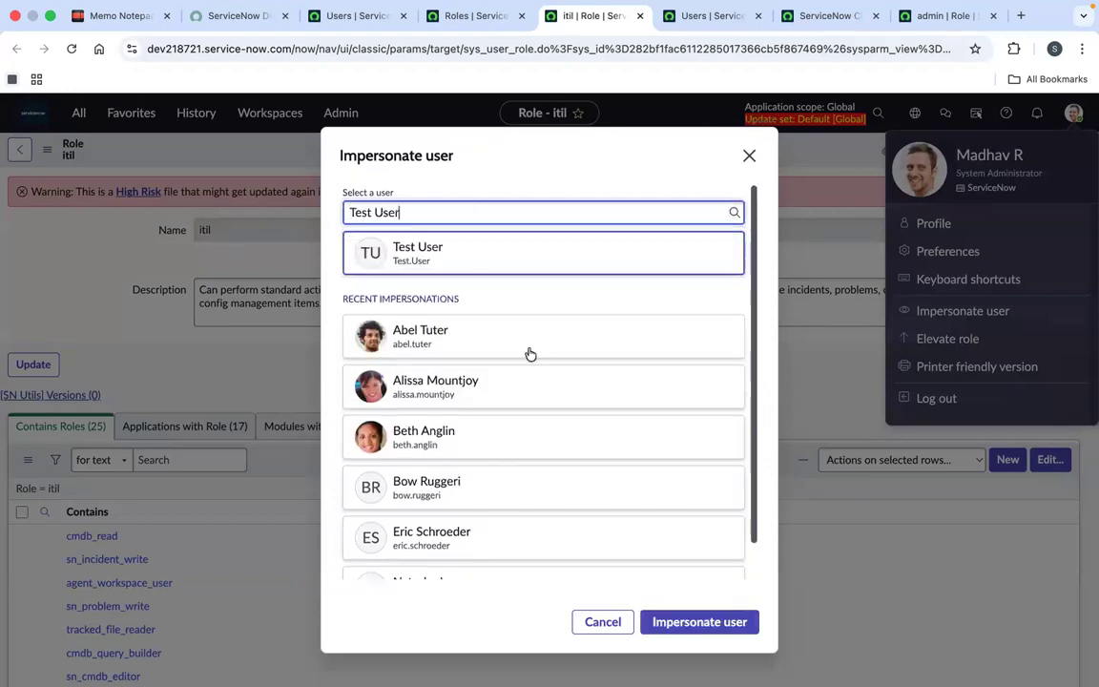
pyautogui.click(703, 622)
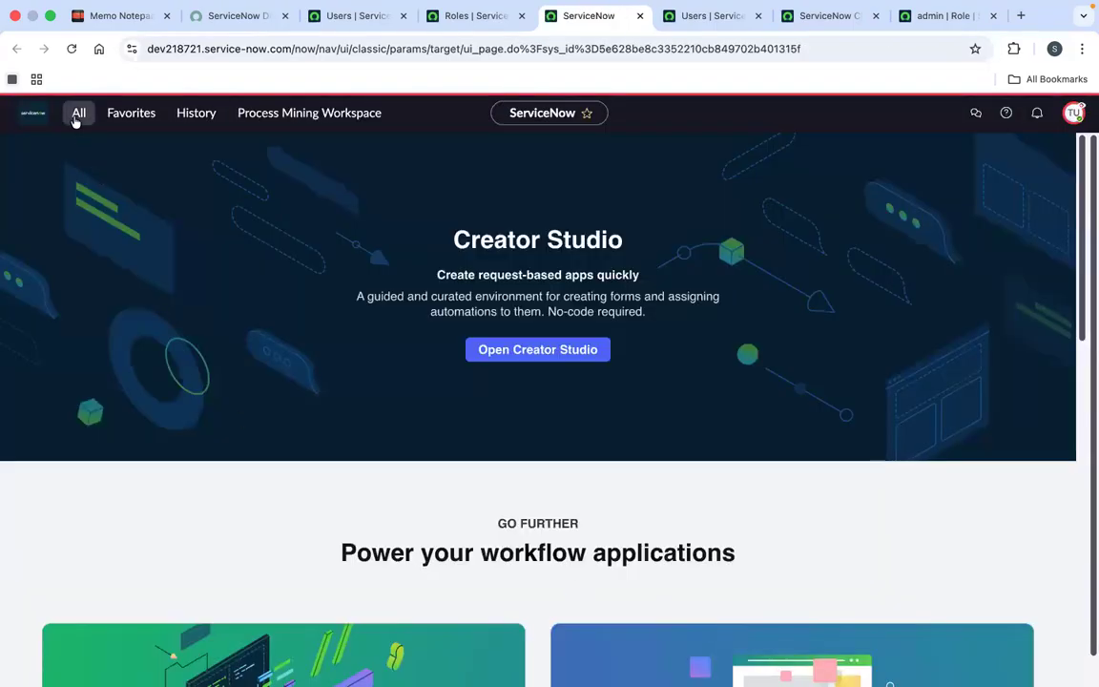
# Filter the impersonated user's navigator for incident and problem, and end the impersonation.
pyautogui.click(76, 118)
pyautogui.write('incident')
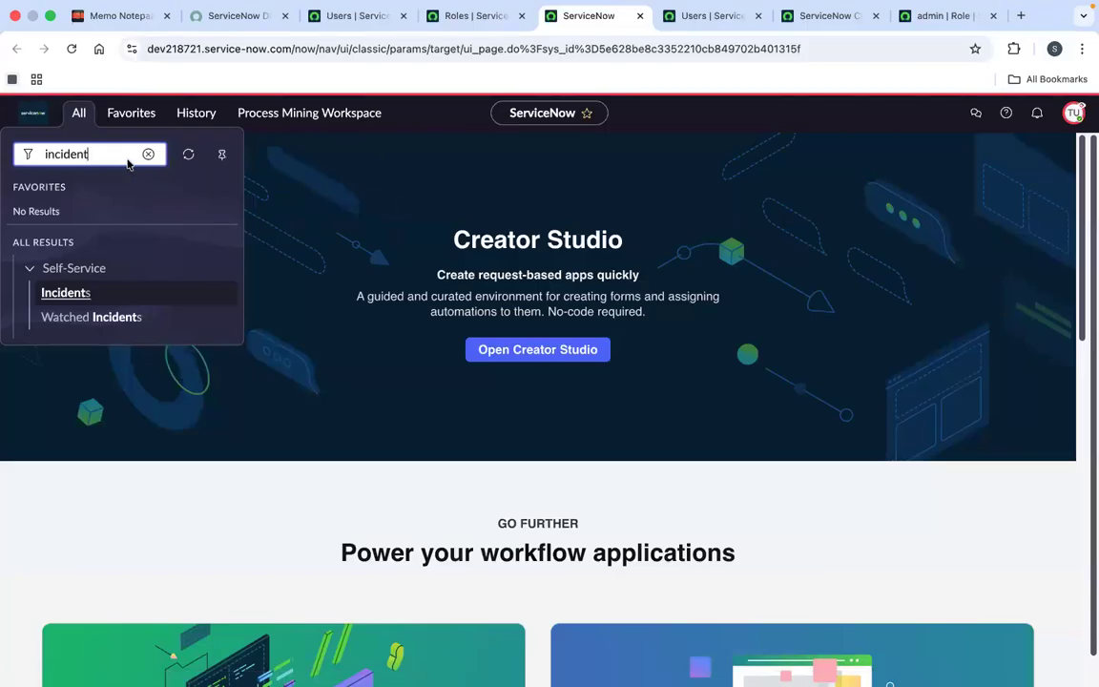
pyautogui.press('super+a')
pyautogui.write('pro')
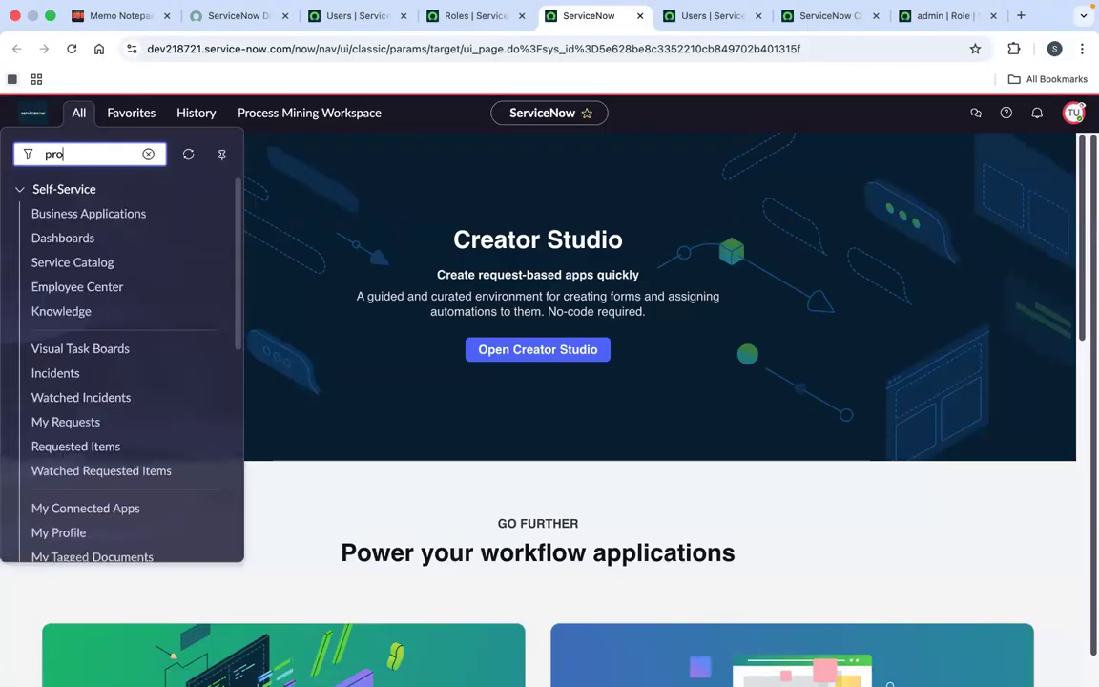
pyautogui.write('blem')
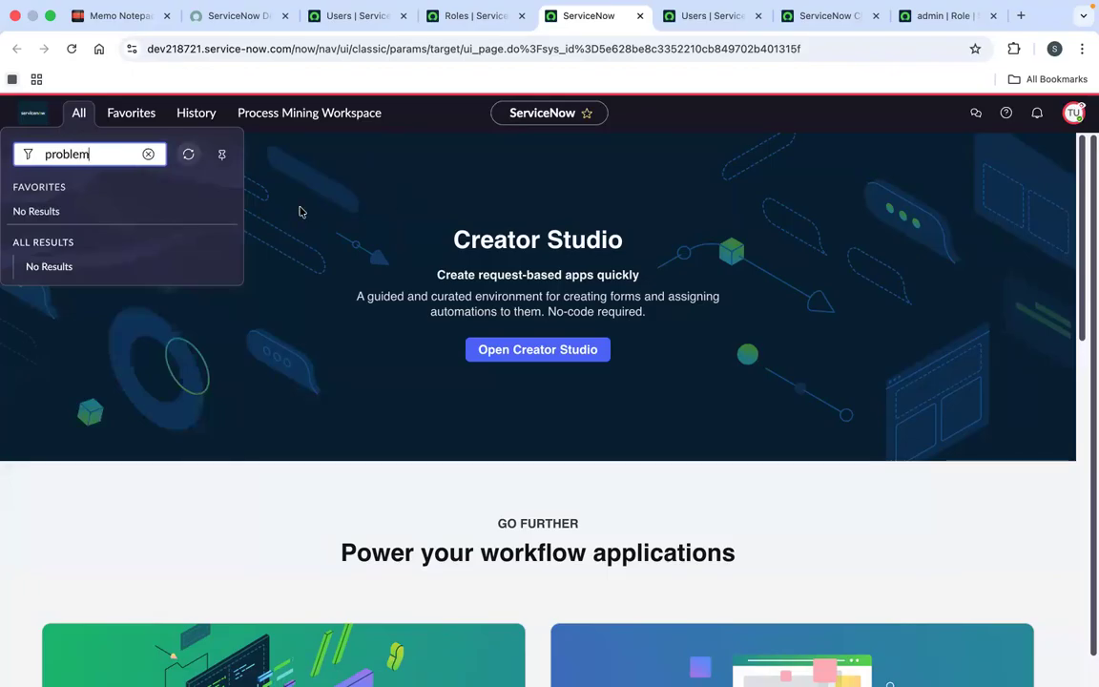
pyautogui.click(1072, 115)
pyautogui.click(958, 321)
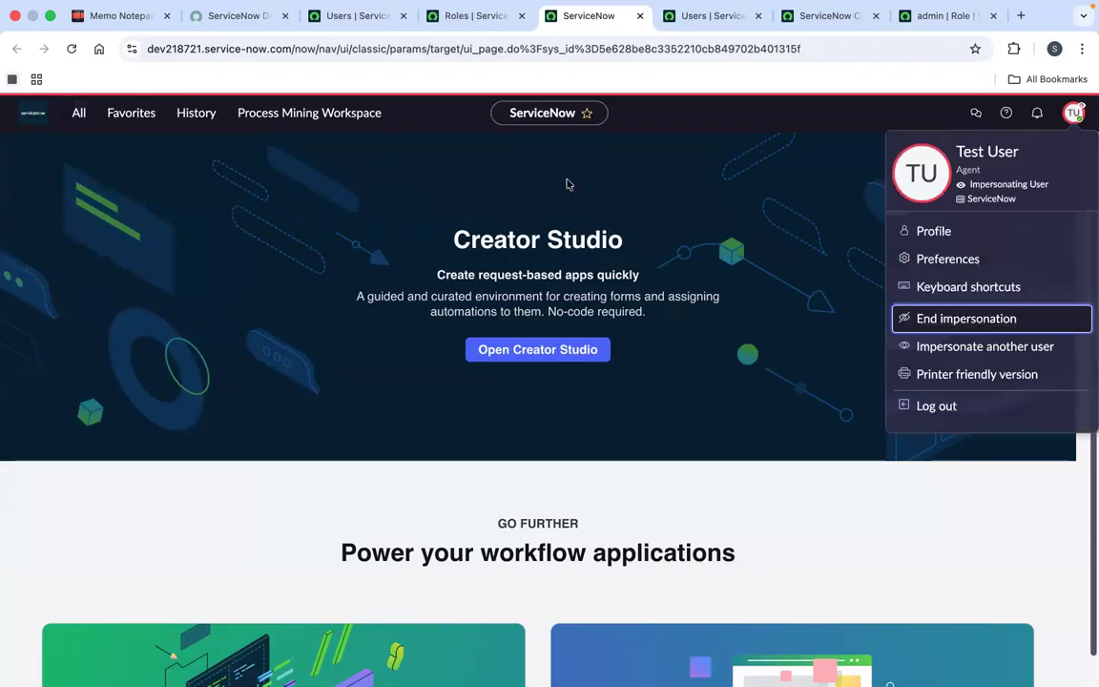
# Open the test user's record from the Users list in a new tab and check its assigned roles.
pyautogui.click(477, 21)
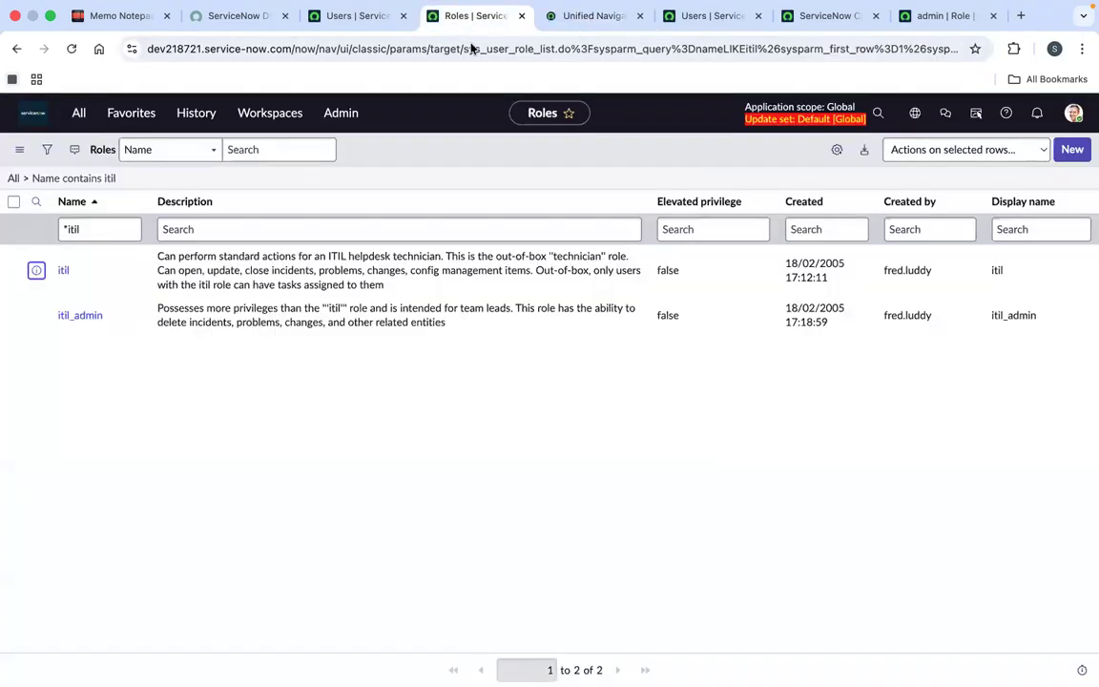
pyautogui.click(706, 16)
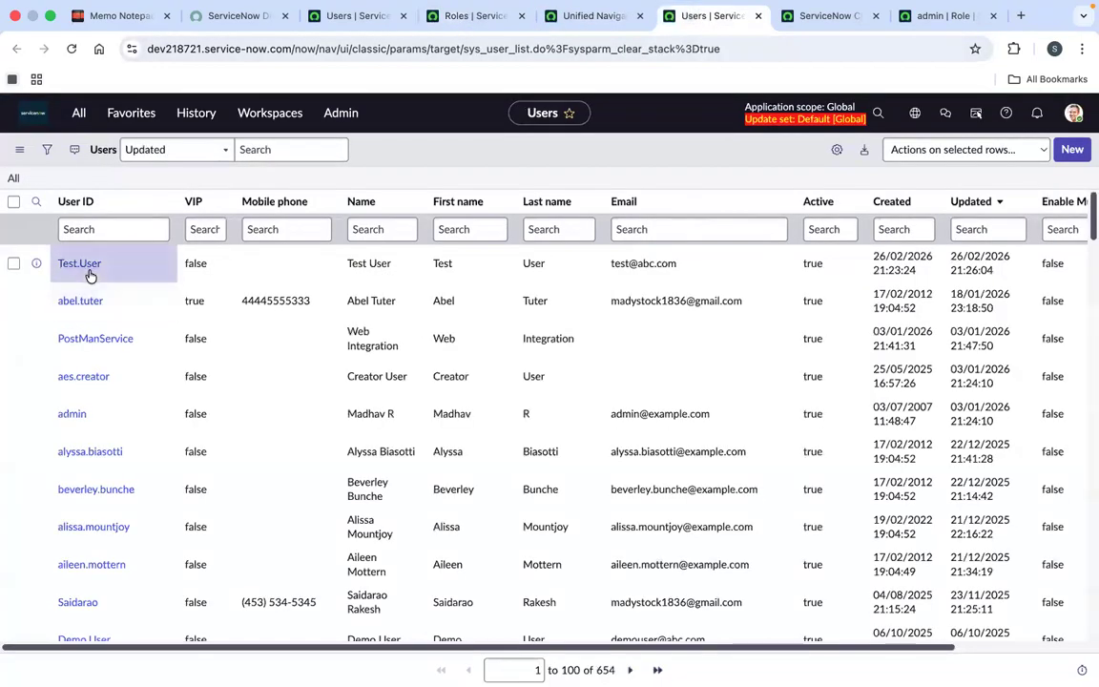
pyautogui.keyDown('super'); pyautogui.click(89, 272); pyautogui.keyUp('super')
pyautogui.click(738, 16)
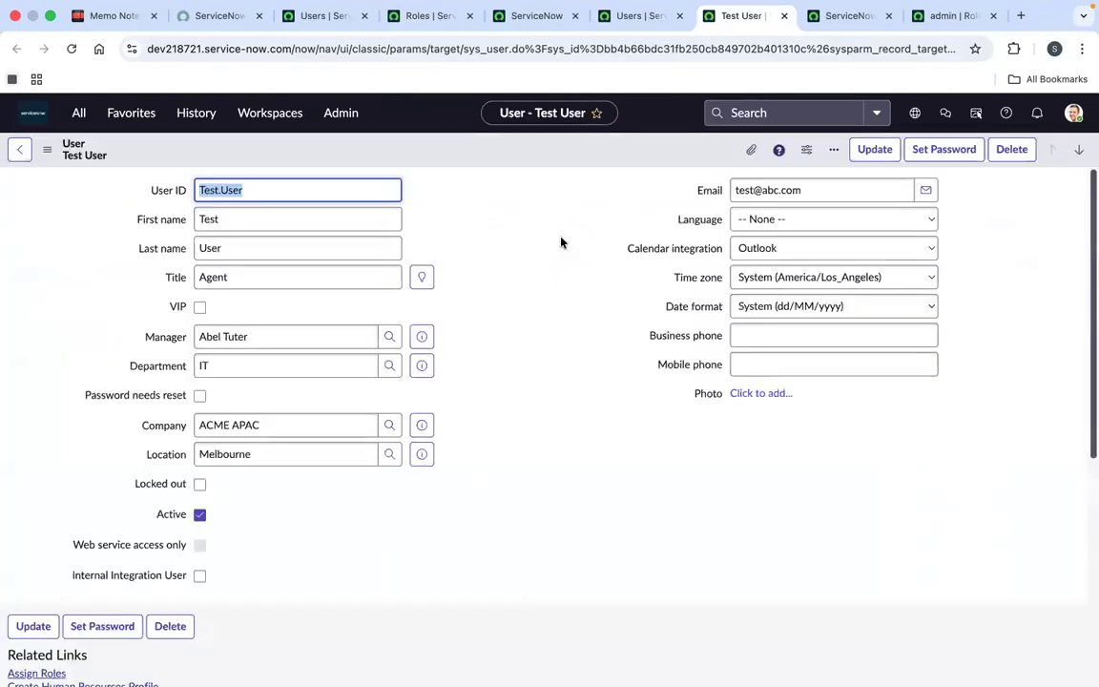
pyautogui.scroll(-3, 340, 363)
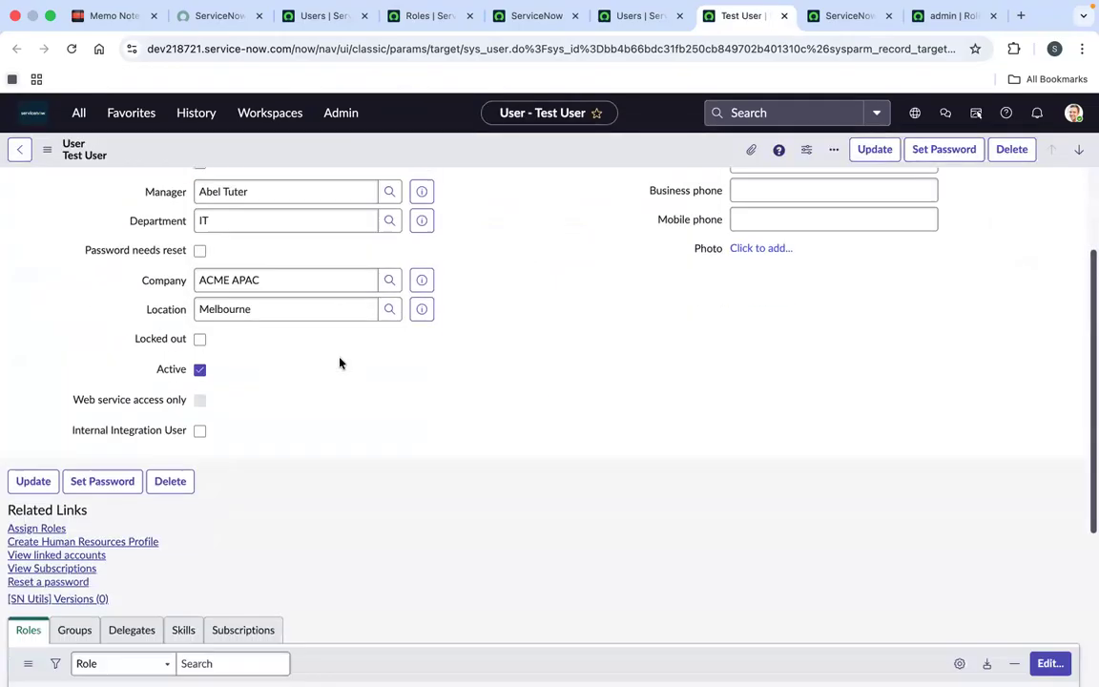
pyautogui.scroll(-5, 339, 362)
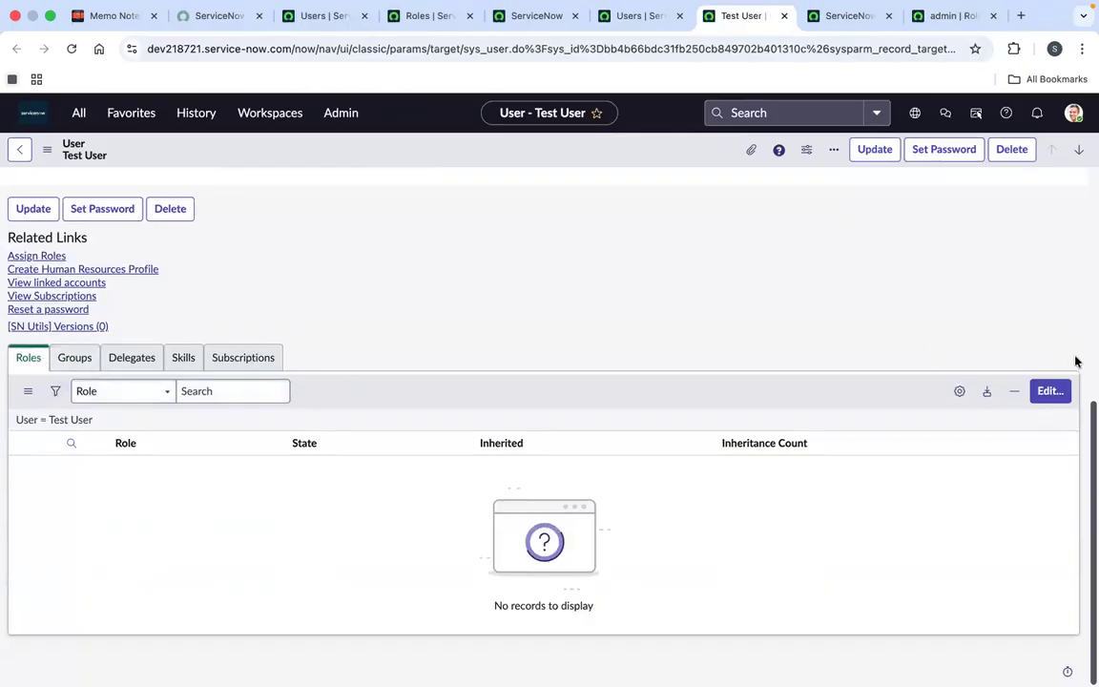
pyautogui.click(1050, 392)
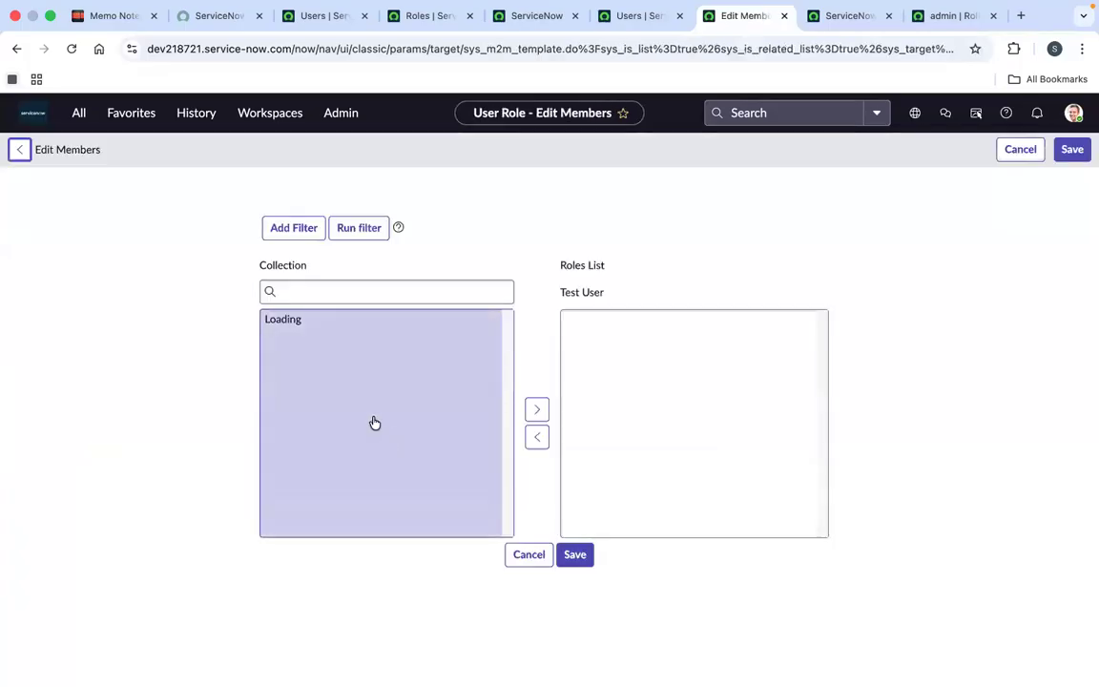
pyautogui.click(357, 290)
pyautogui.write('itil')
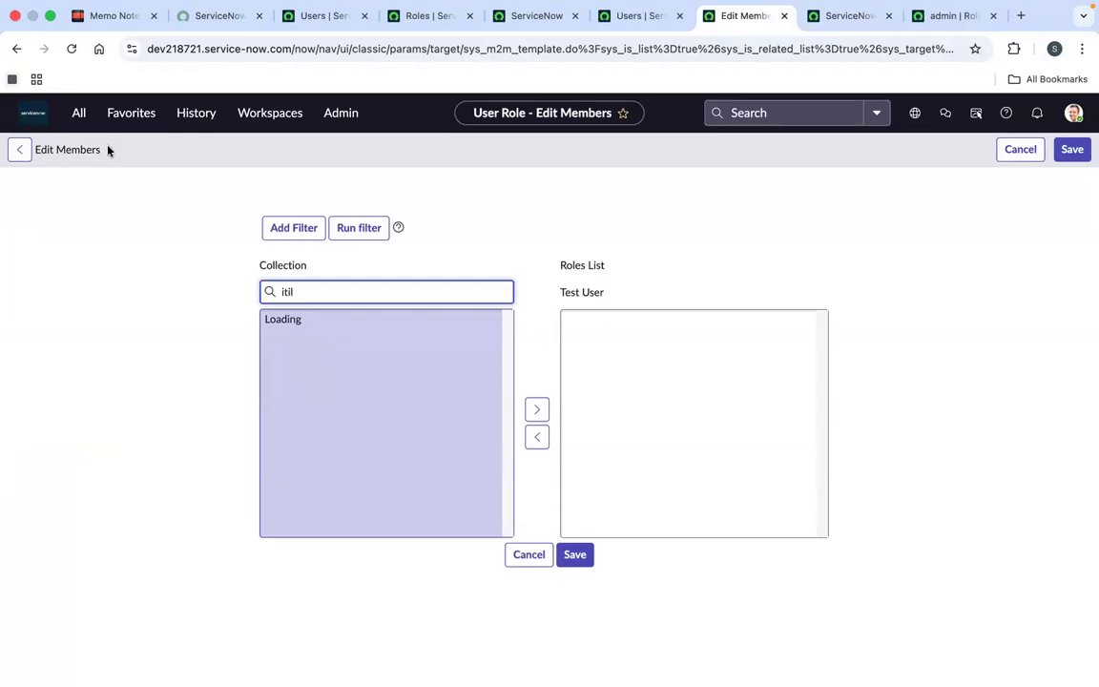
pyautogui.click(533, 558)
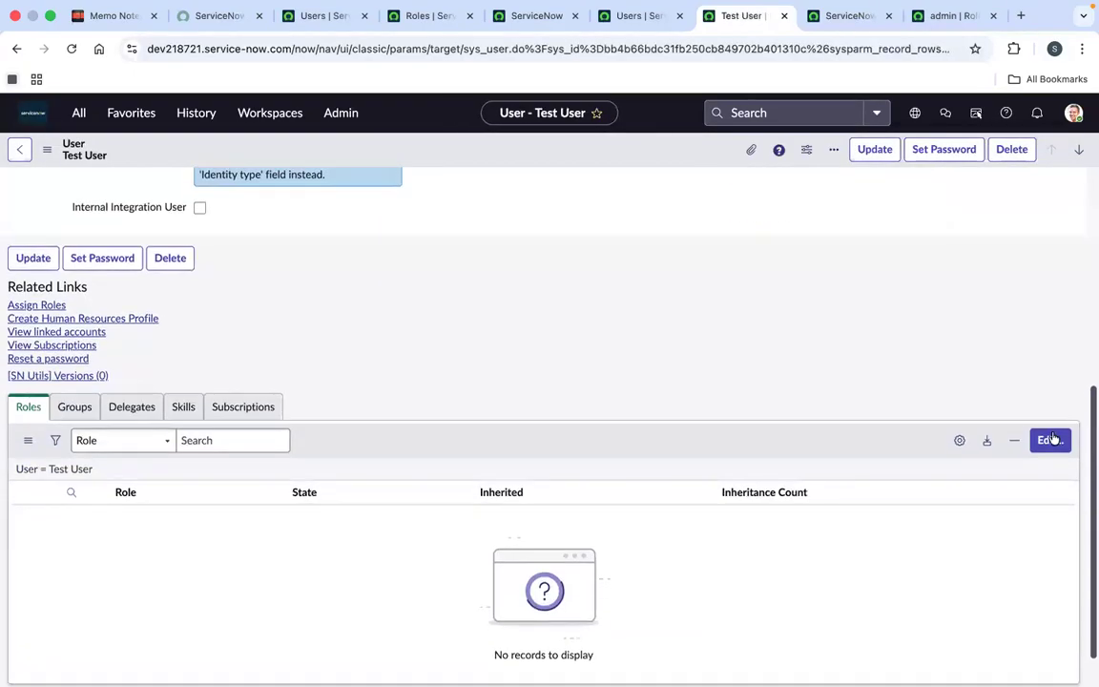
# Add the itil role to the test user's Roles List, and save the role assignment and the user record.
pyautogui.click(1050, 442)
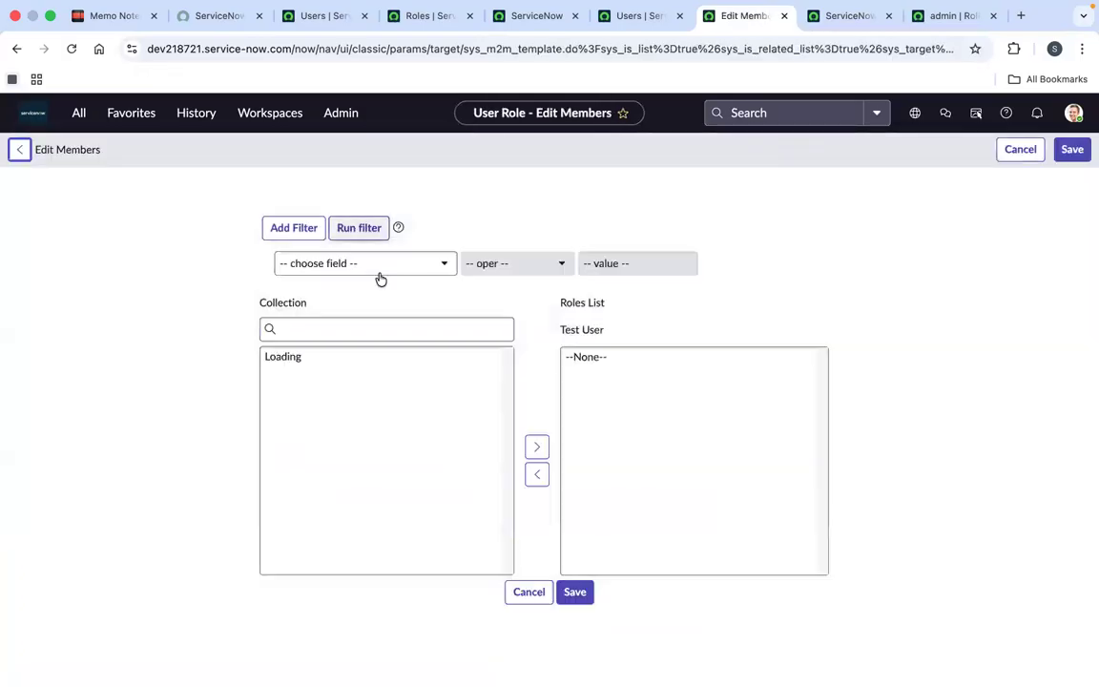
pyautogui.click(366, 329)
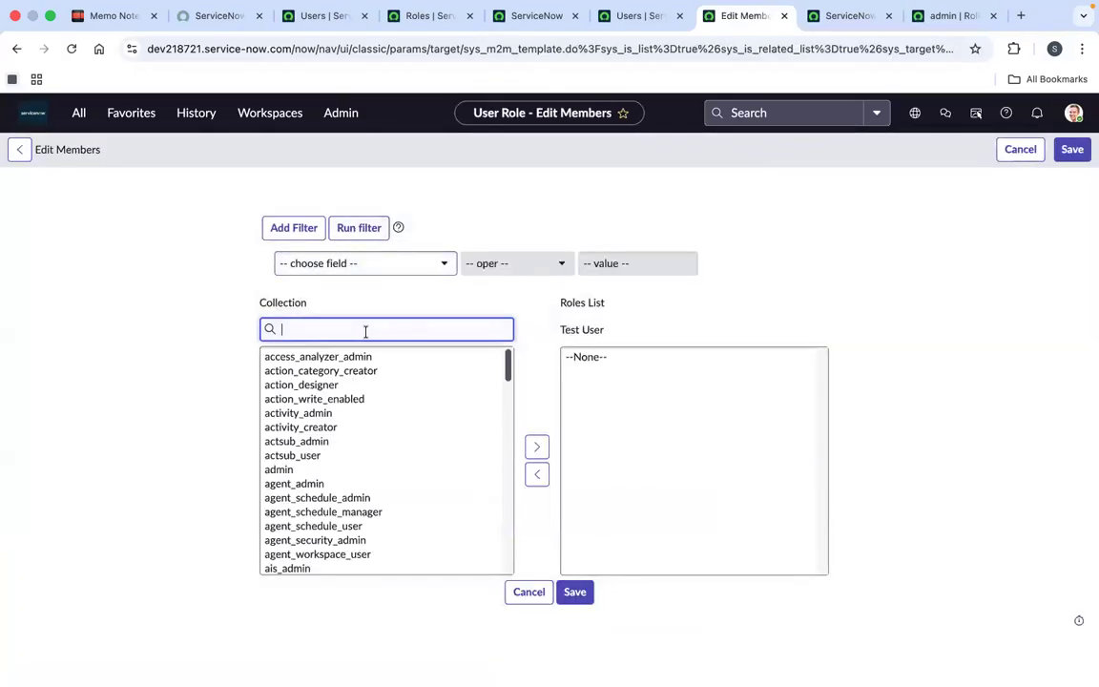
pyautogui.write('itil')
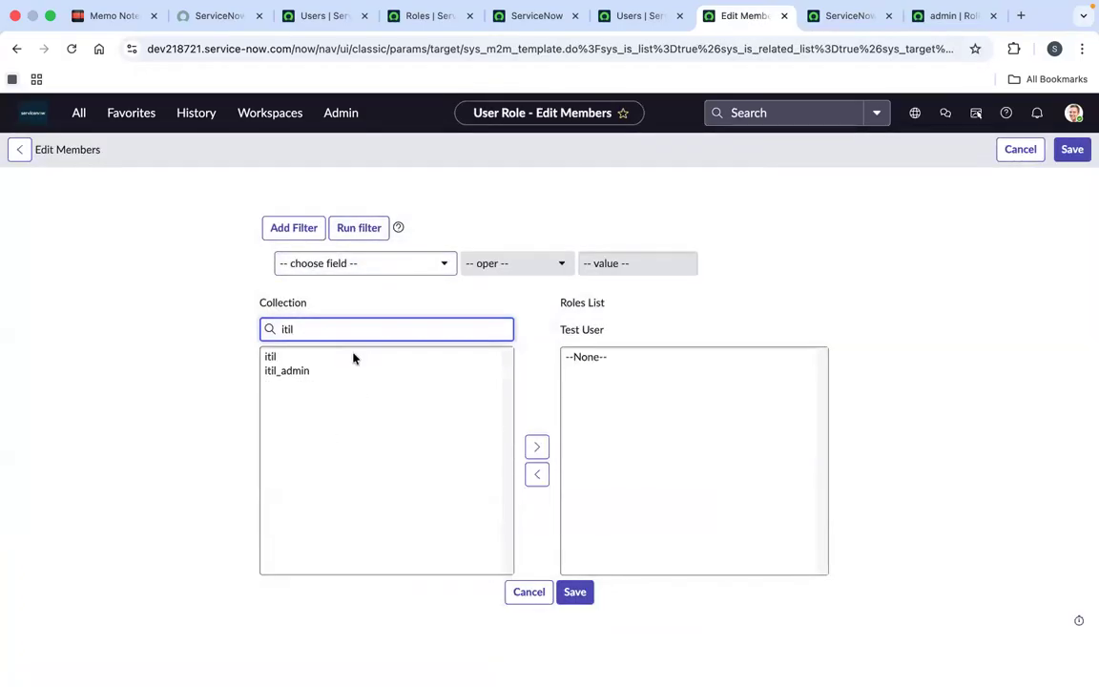
pyautogui.click(331, 359)
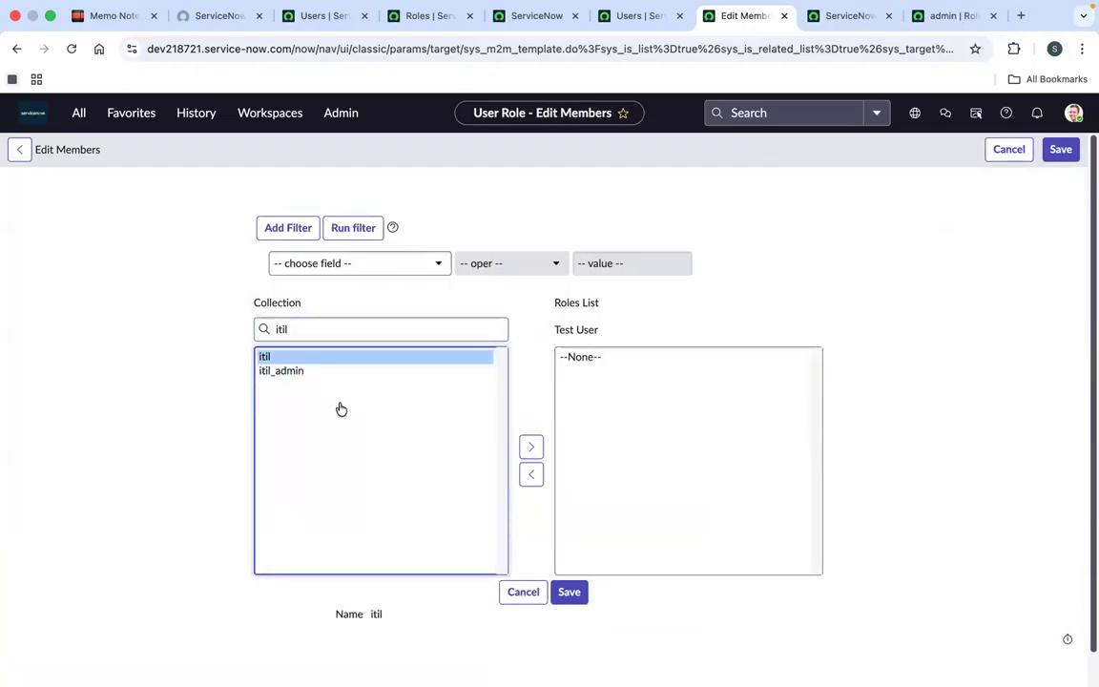
pyautogui.click(531, 446)
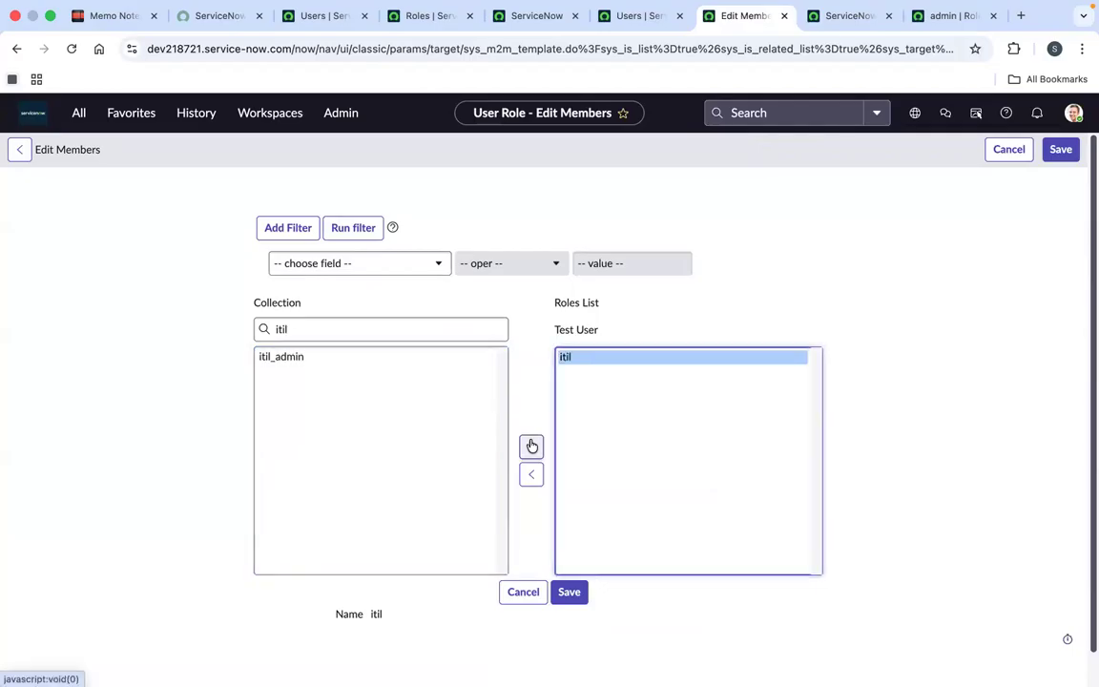
pyautogui.click(569, 592)
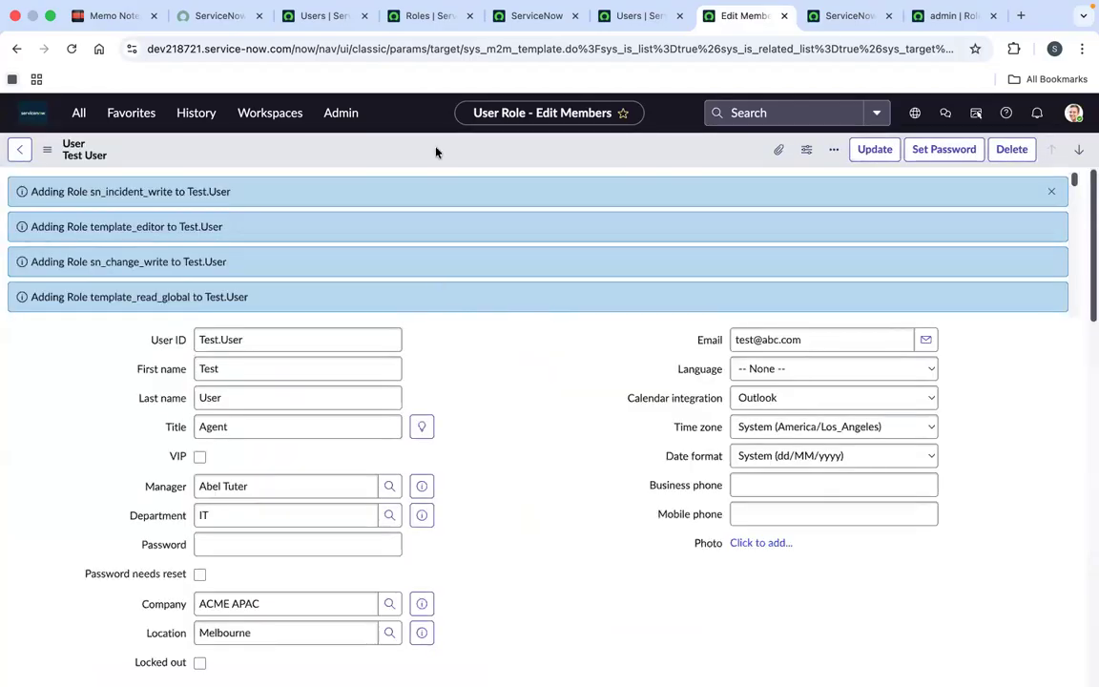
pyautogui.rightClick(437, 150)
pyautogui.click(463, 159)
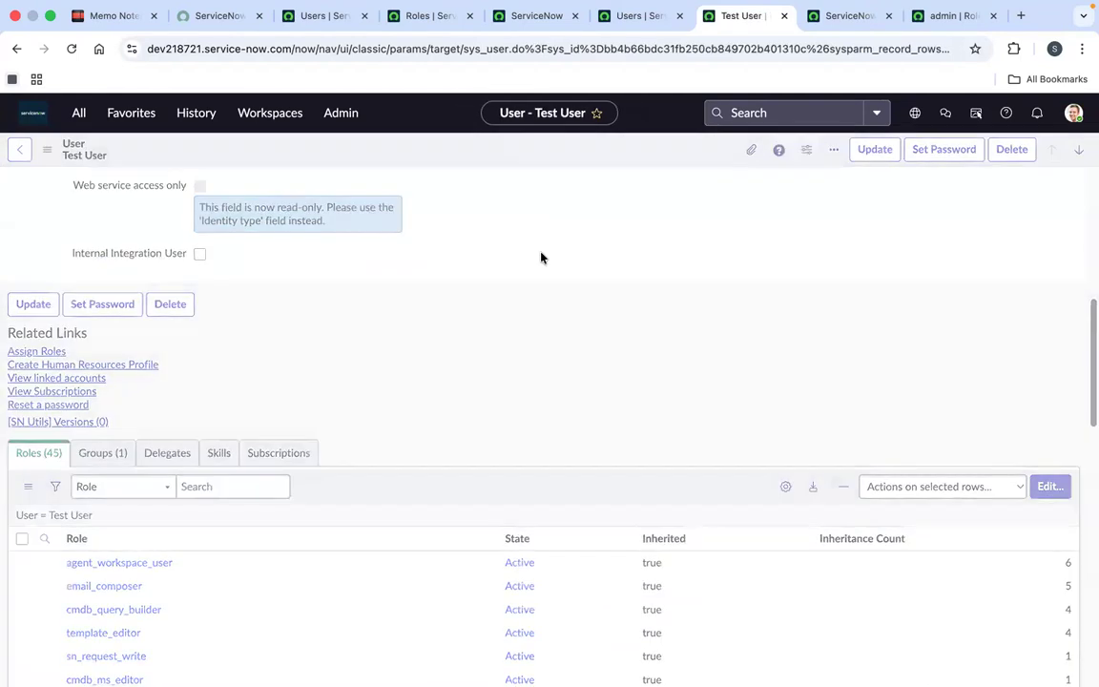
# Reload the test user's record and examine its Roles list for the itil role and the inherited roles.
pyautogui.click(73, 50)
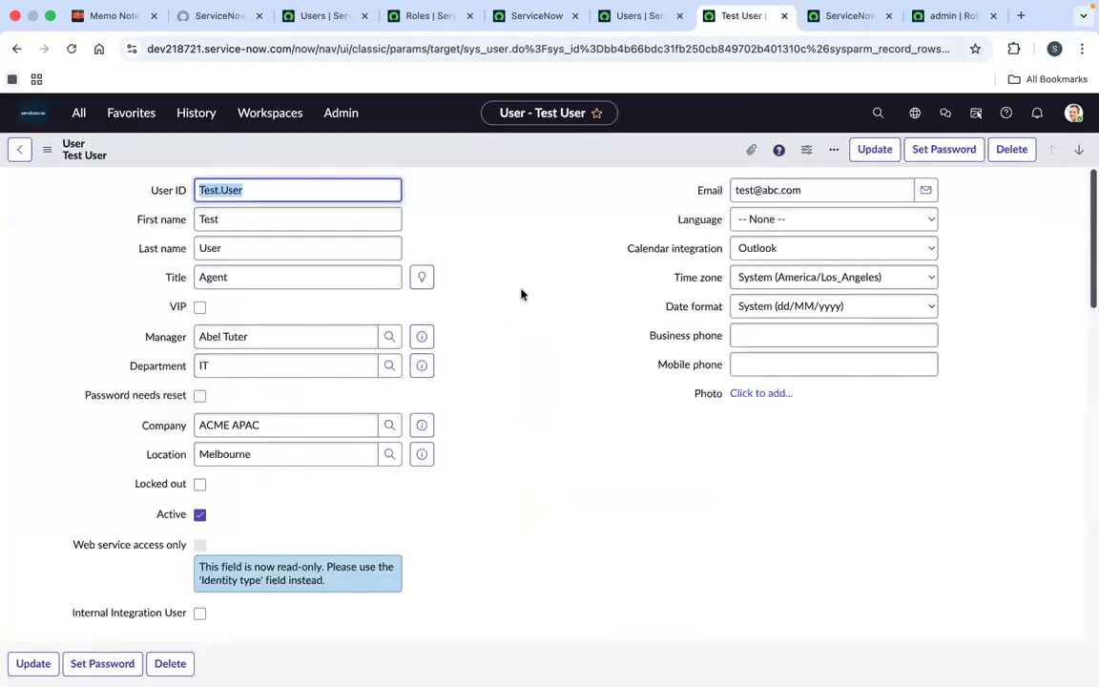
pyautogui.scroll(-5, 521, 294)
pyautogui.scroll(-5, 521, 294)
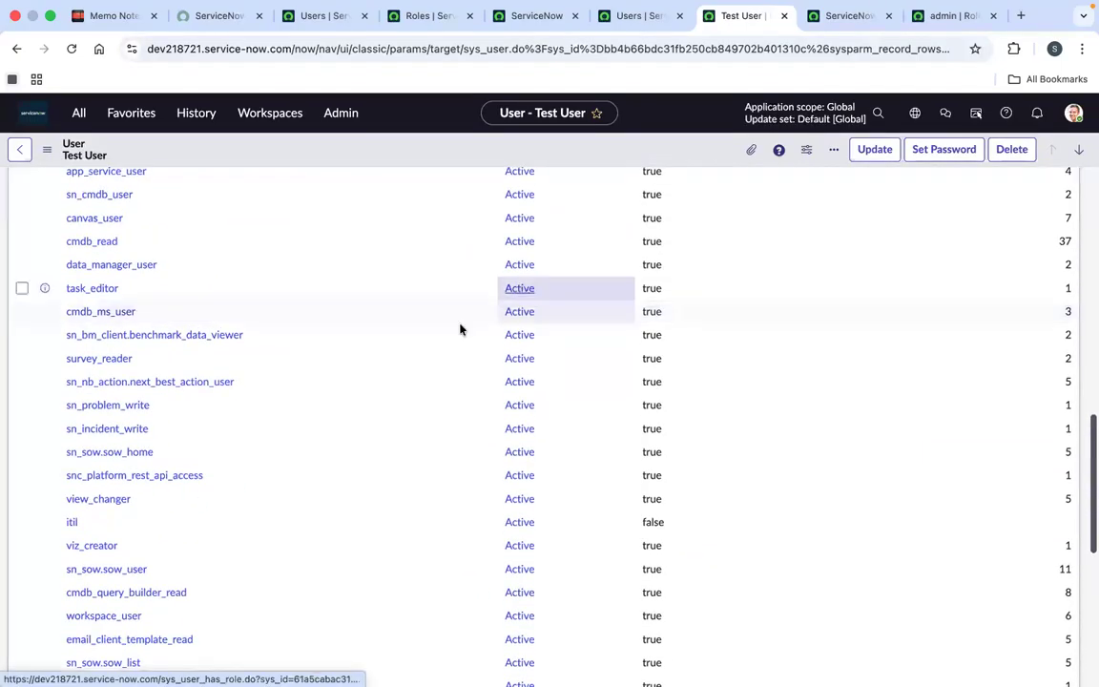
pyautogui.scroll(5, 260, 490)
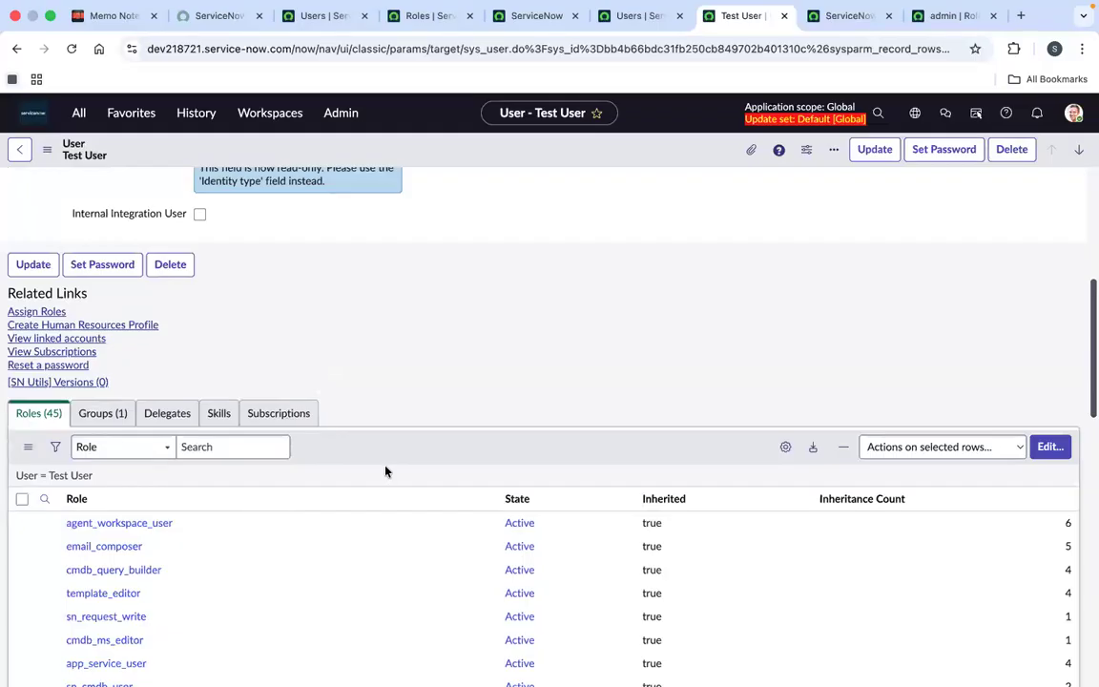
pyautogui.scroll(-1, 191, 565)
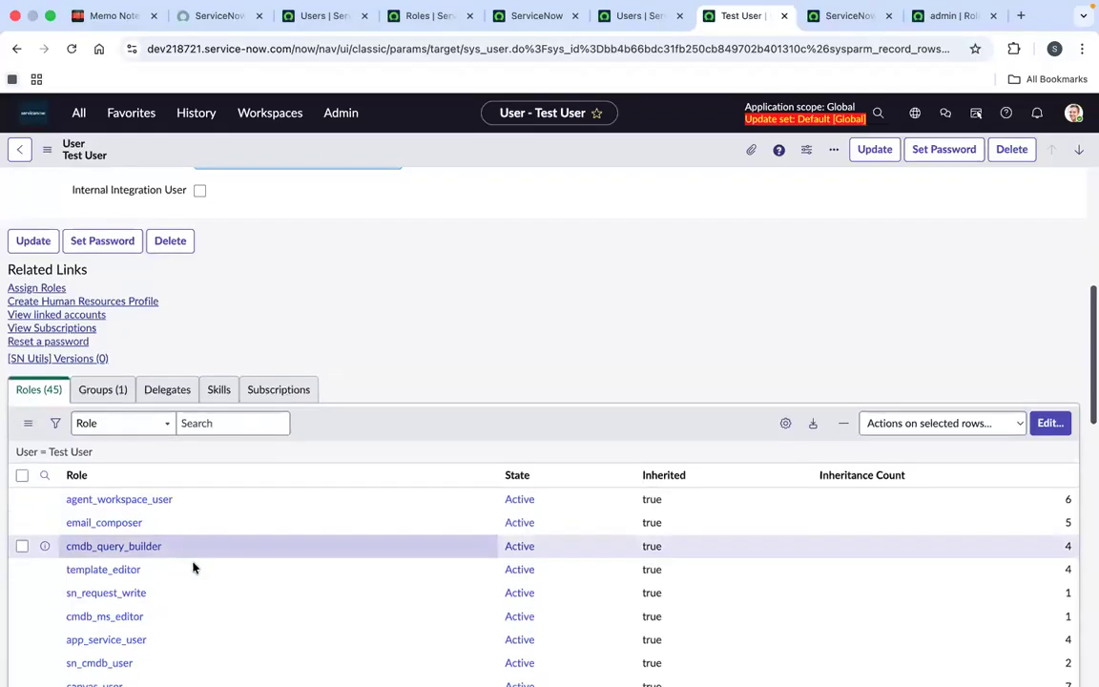
pyautogui.scroll(-5, 193, 568)
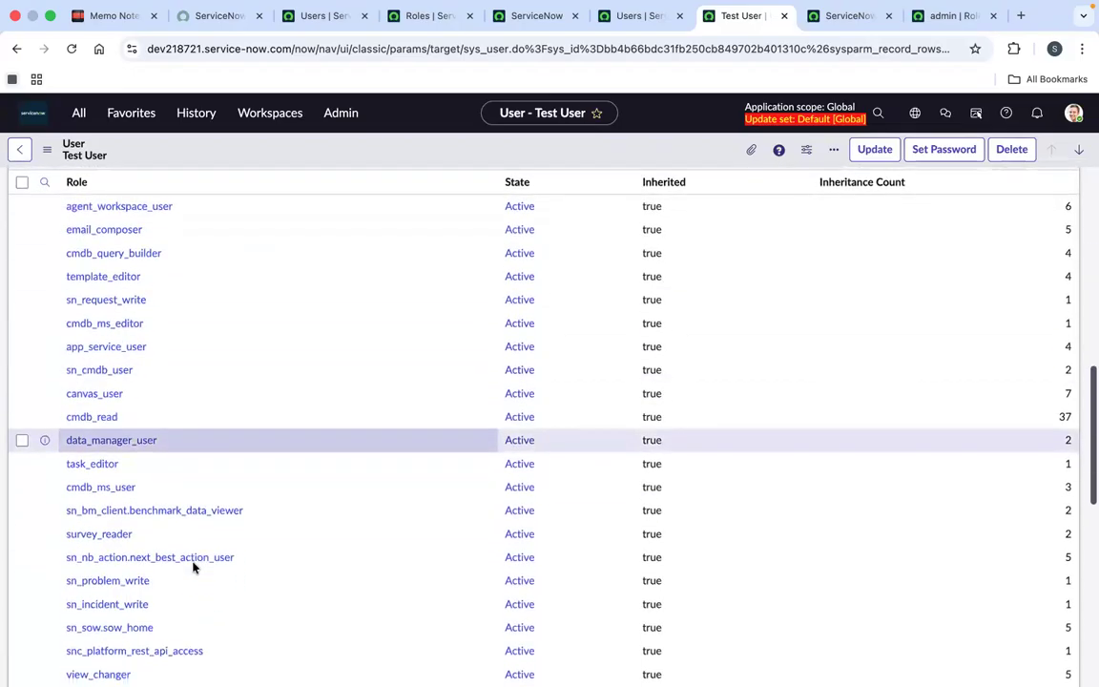
pyautogui.scroll(-3, 192, 568)
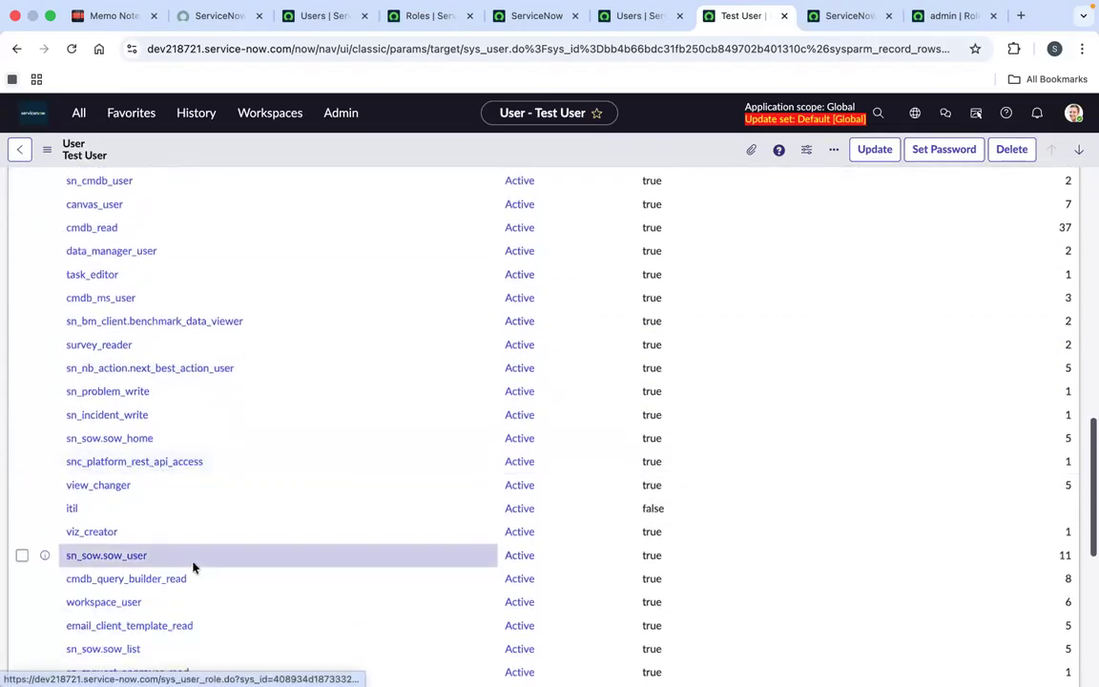
pyautogui.scroll(-1, 129, 415)
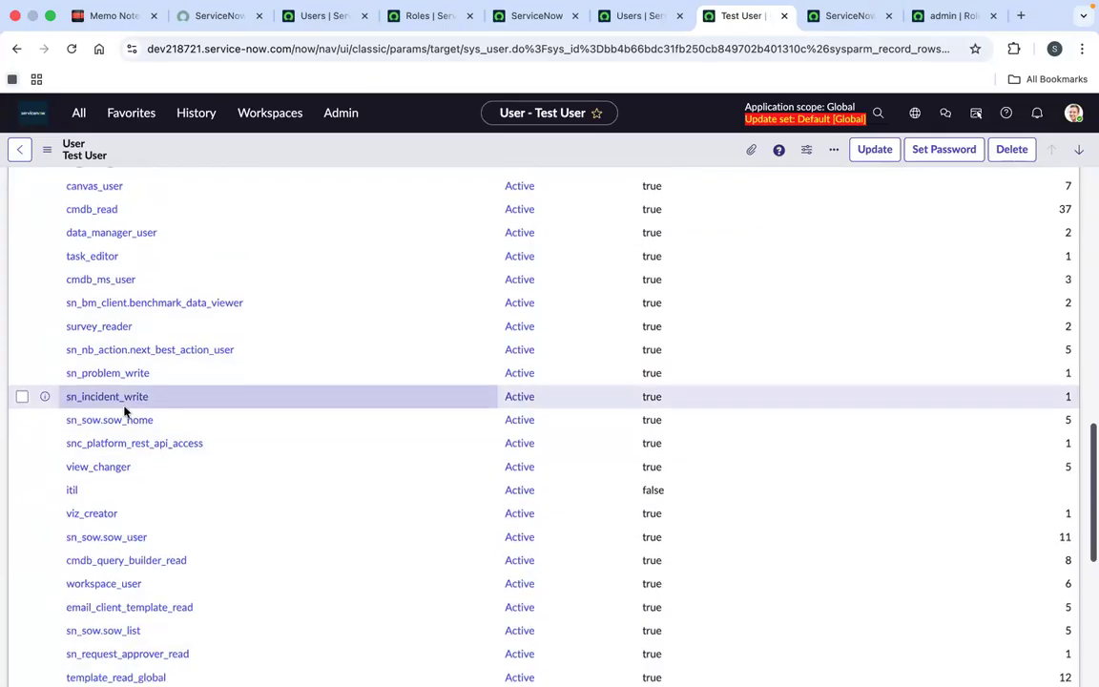
pyautogui.scroll(10, 127, 414)
pyautogui.scroll(6, 127, 413)
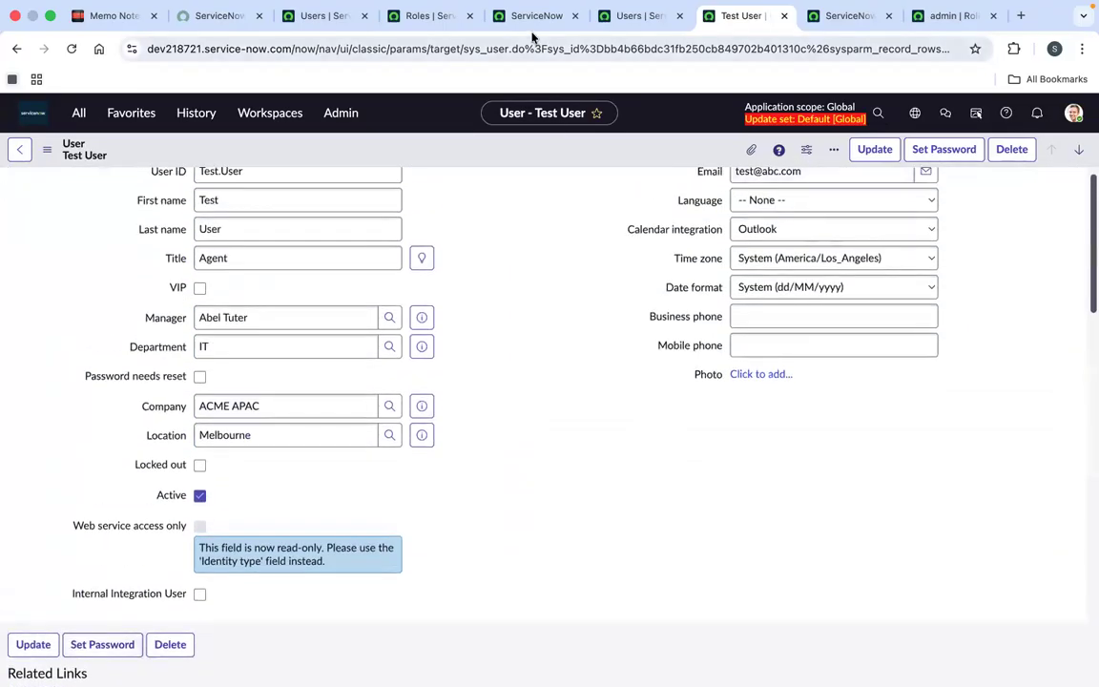
# Check the itil role's description in the filtered Roles list, and return to the test user's record.
pyautogui.click(408, 19)
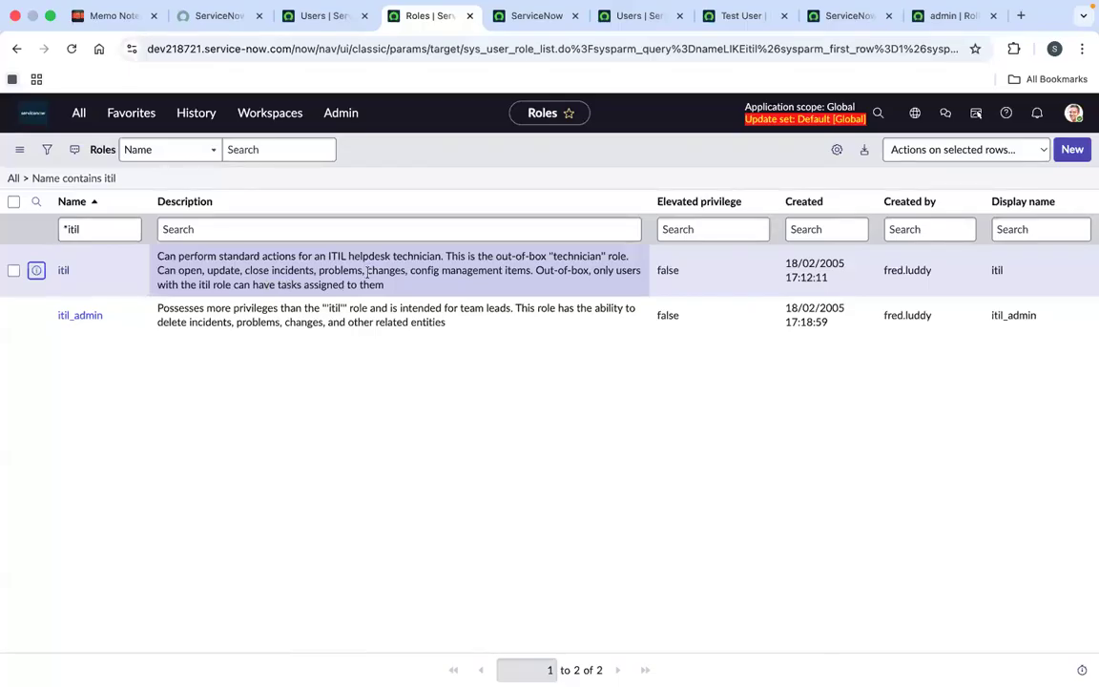
pyautogui.click(628, 16)
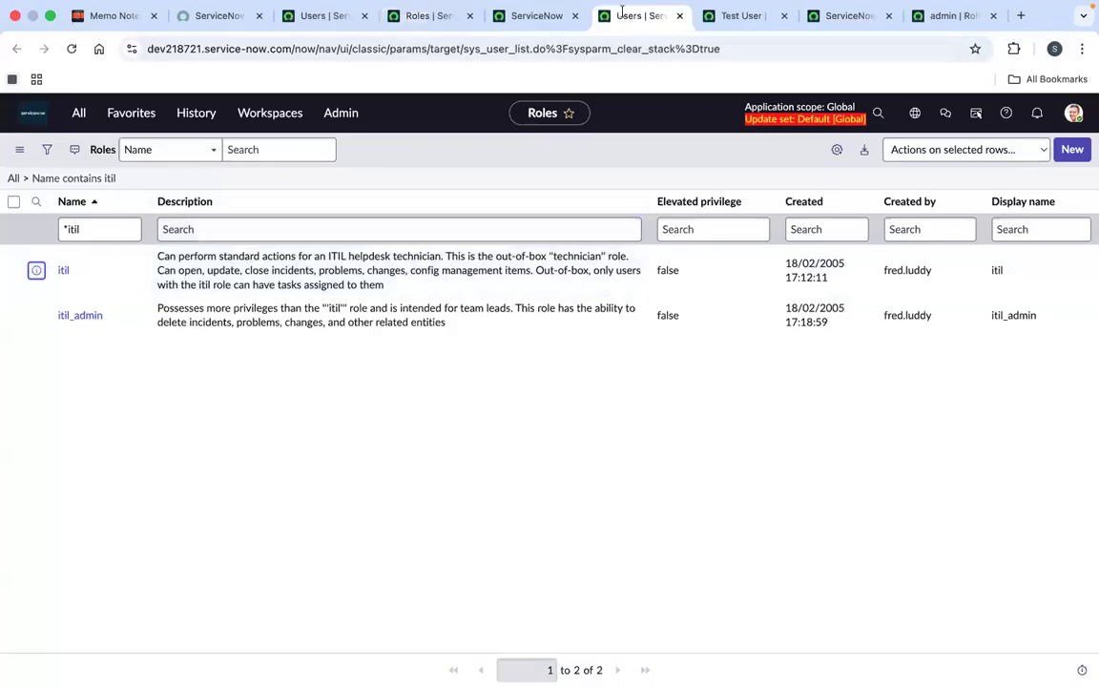
pyautogui.click(726, 15)
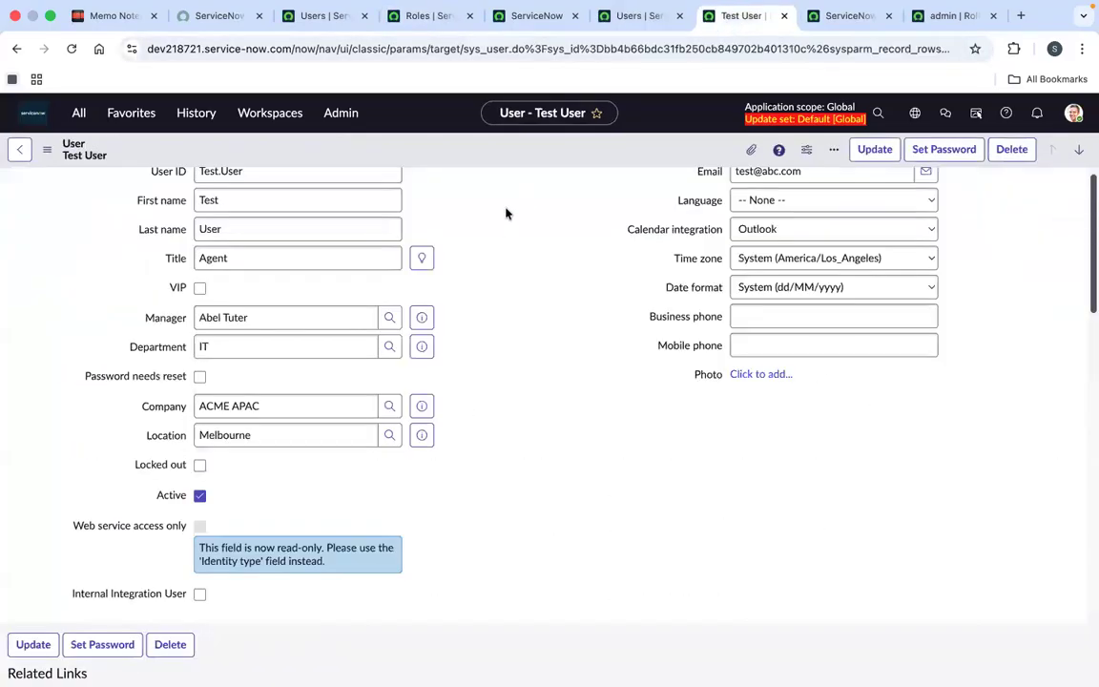
pyautogui.scroll(-8, 506, 229)
pyautogui.scroll(4, 507, 214)
pyautogui.scroll(10, 515, 208)
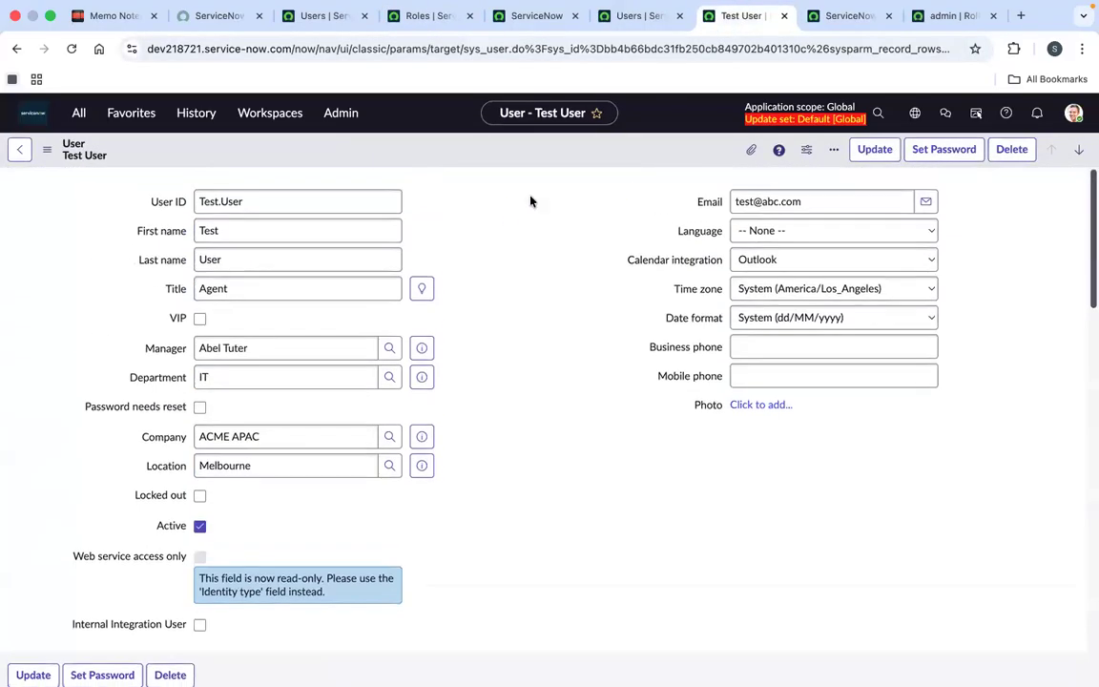
# Impersonate the test user account, choosing it from the recent impersonations.
pyautogui.click(1072, 113)
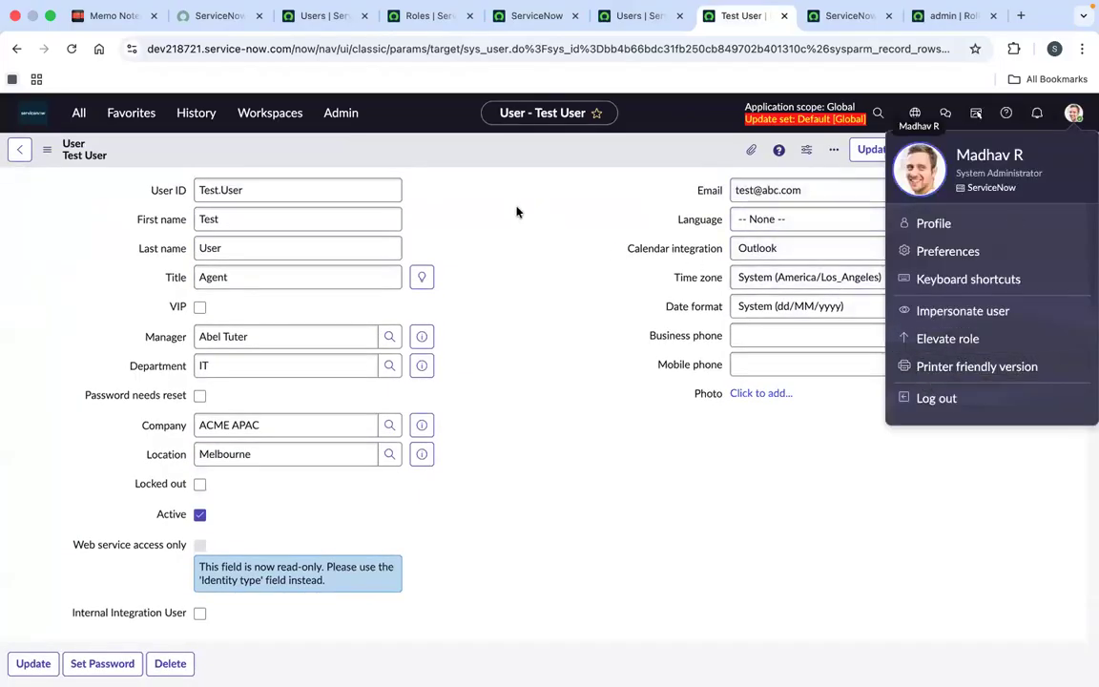
pyautogui.click(914, 311)
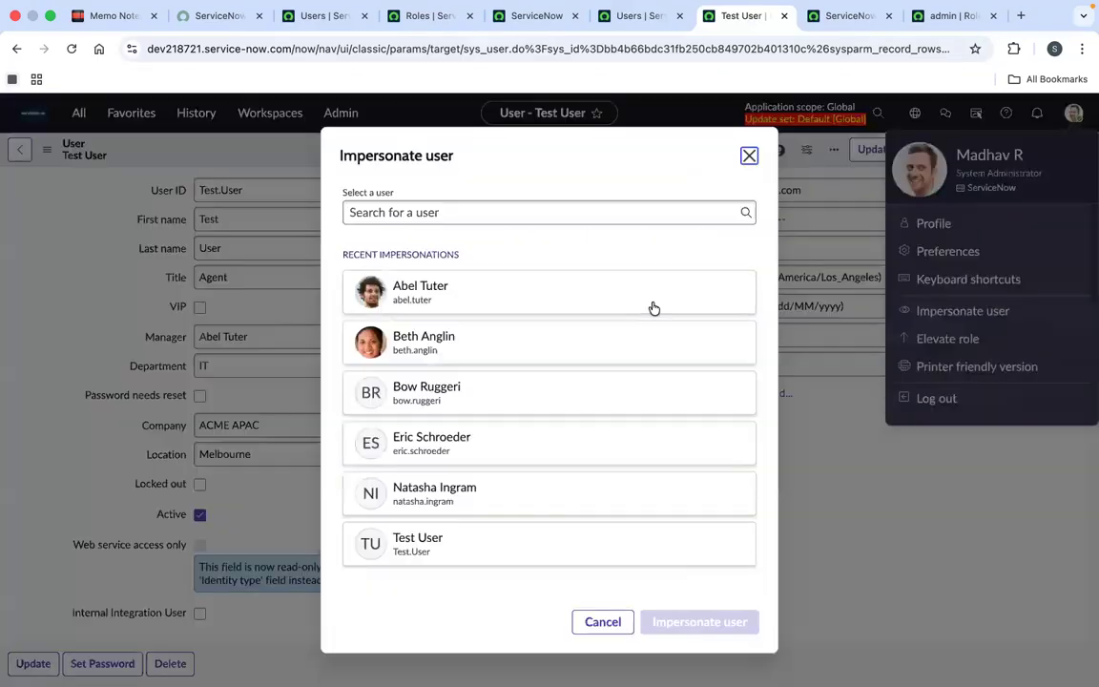
pyautogui.click(466, 541)
pyautogui.click(679, 631)
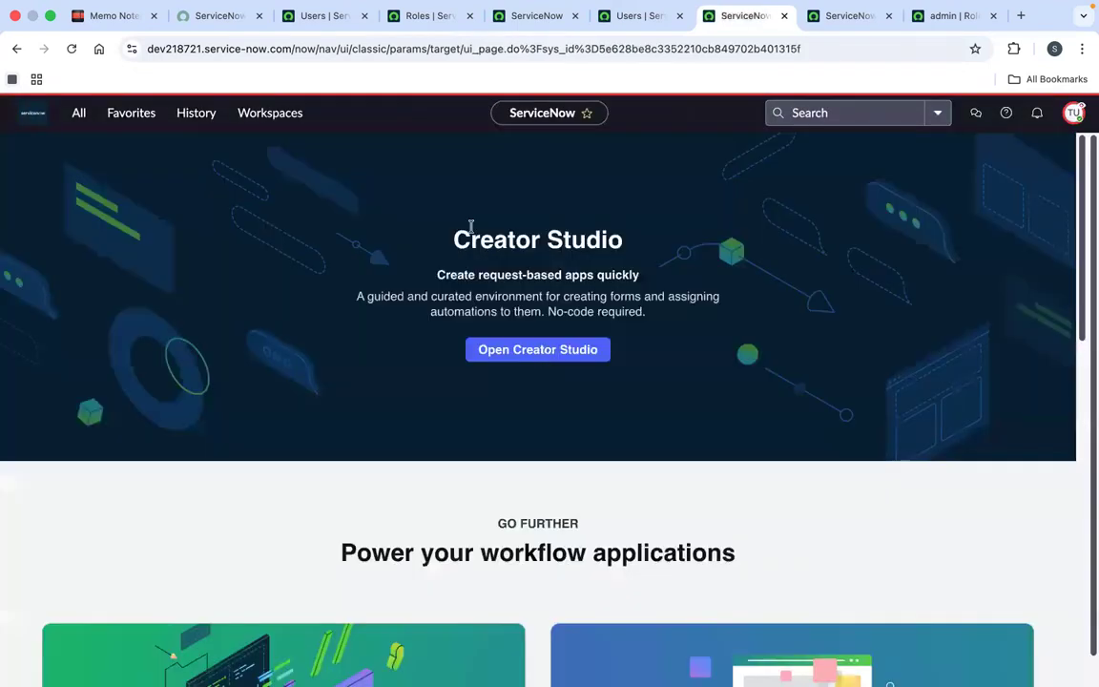
# Filter the impersonated user's navigator for incident, collapse Self-Service and Service Desk, and examine the Incident modules.
pyautogui.click(92, 115)
pyautogui.write('incident')
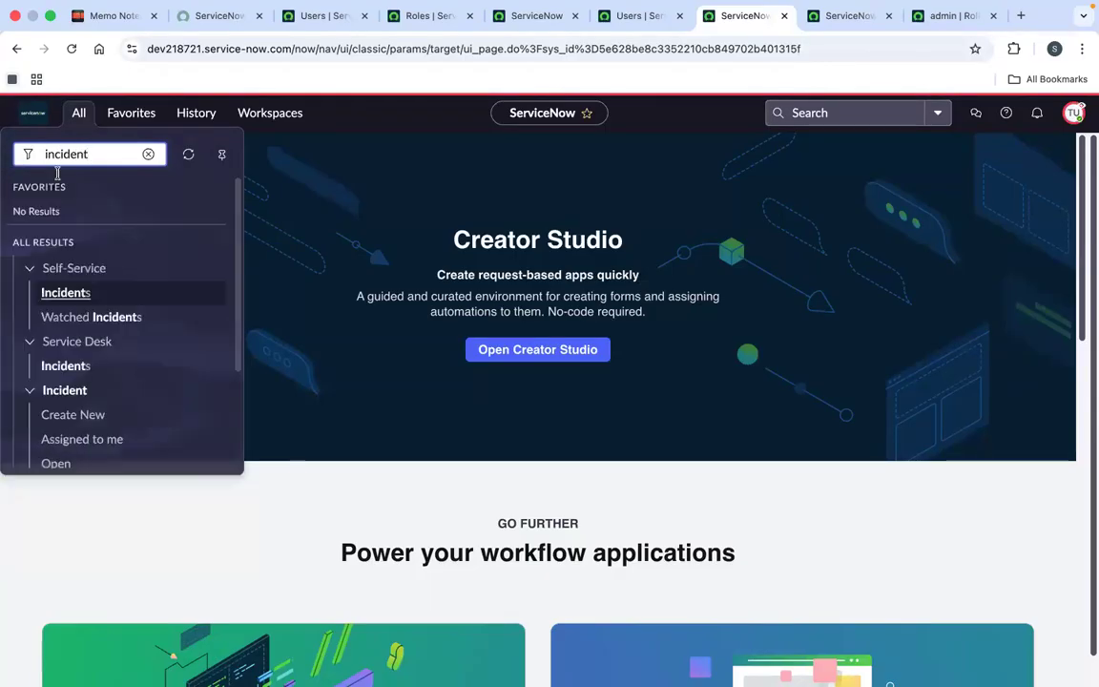
pyautogui.click(31, 274)
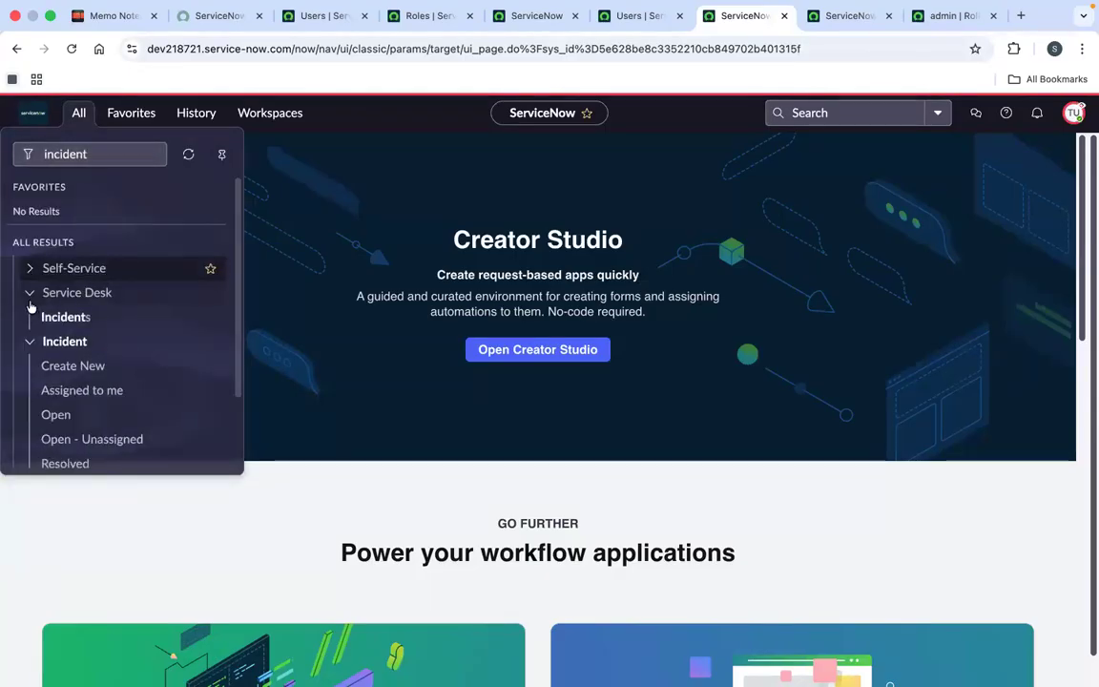
pyautogui.click(31, 295)
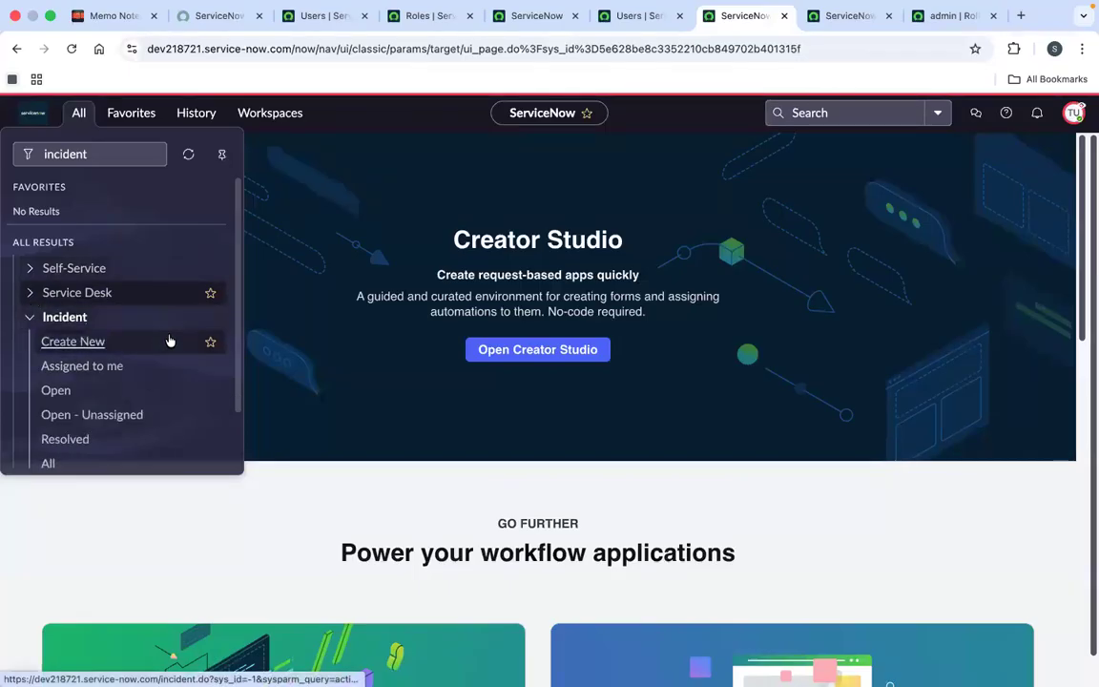
pyautogui.scroll(-2, 169, 341)
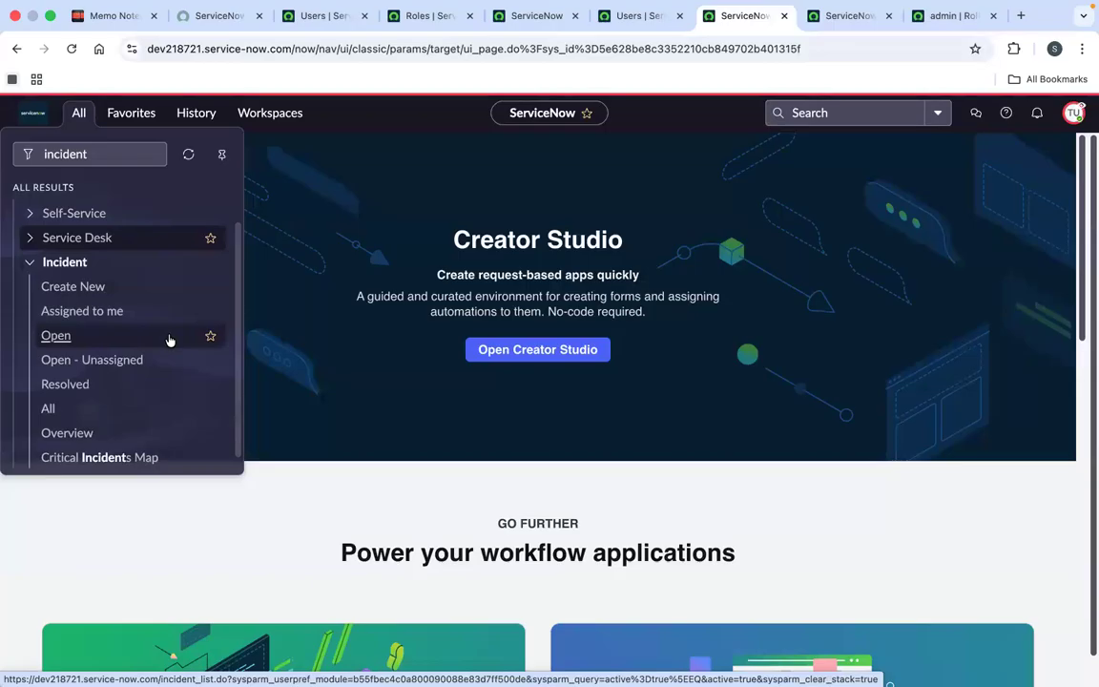
pyautogui.scroll(-1, 169, 341)
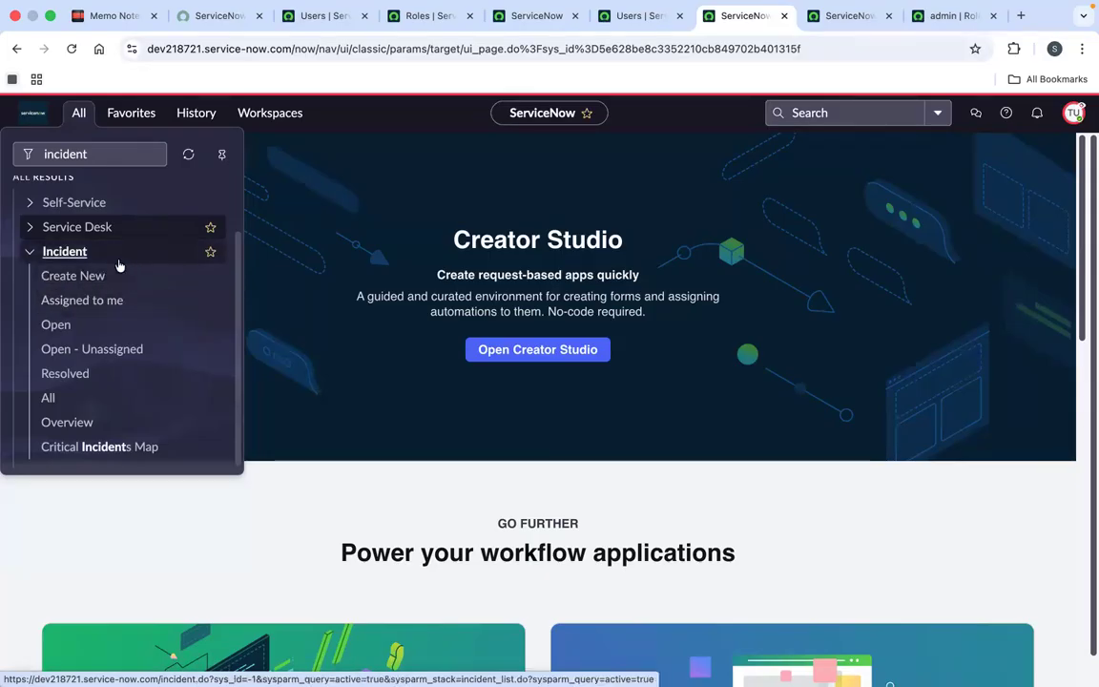
# Replace the navigator filter with problem to check which Problem modules the impersonated user can access.
pyautogui.click(129, 156)
pyautogui.write('pr')
pyautogui.press('super+a')
pyautogui.press('BackSpace')
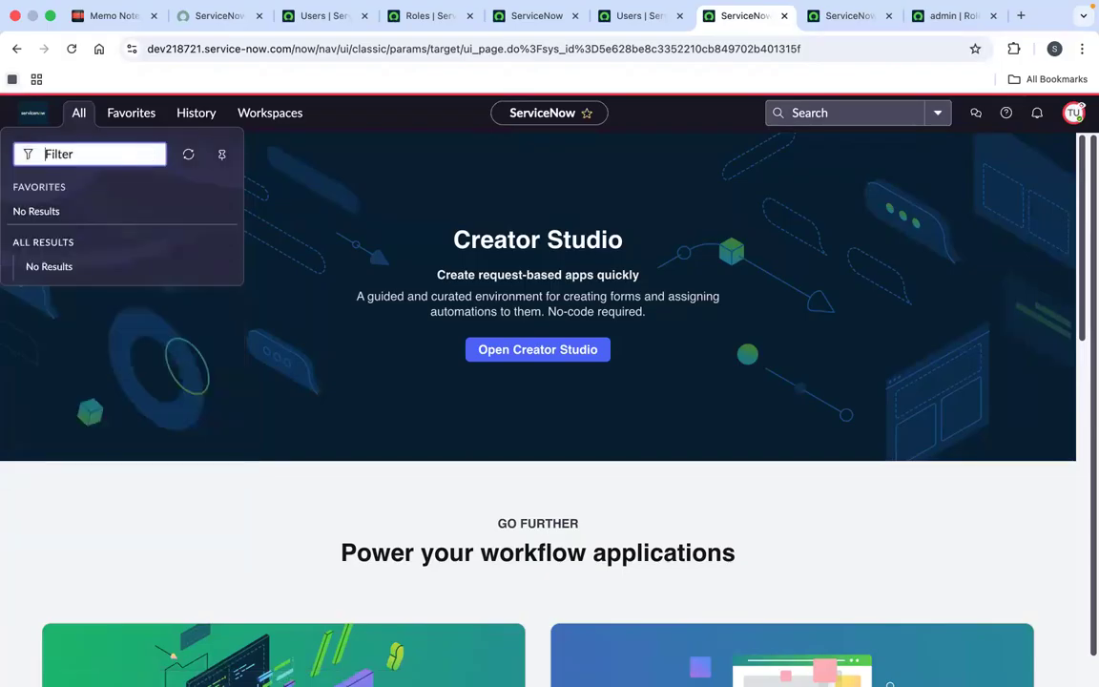
pyautogui.write('r')
pyautogui.write('ro')
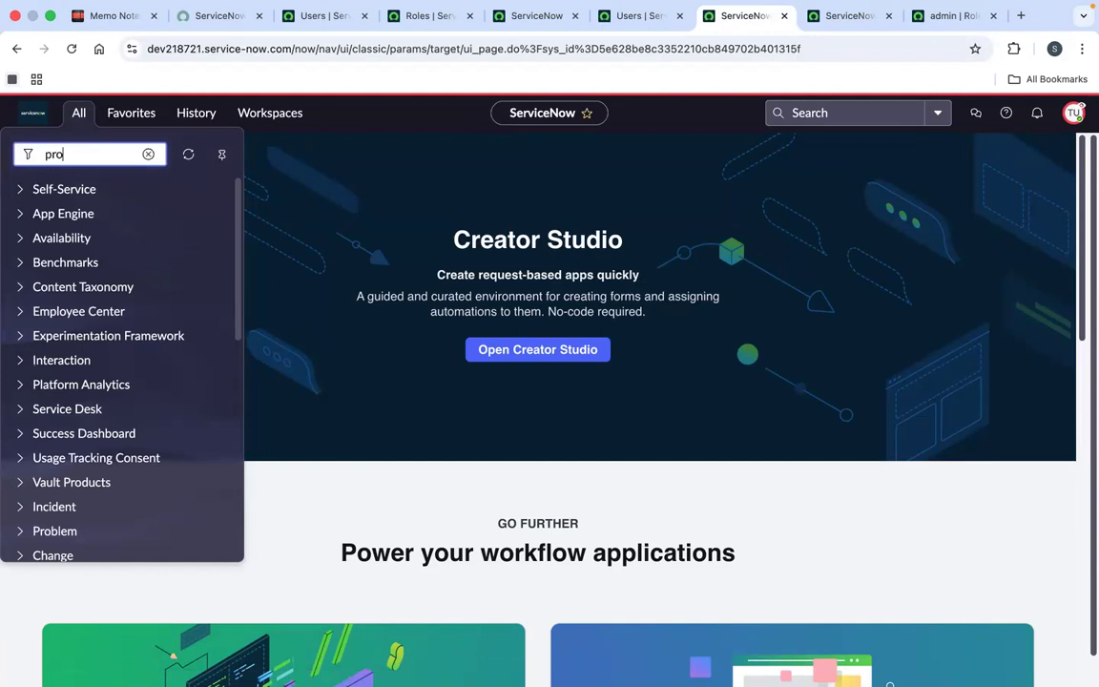
pyautogui.write('blem')
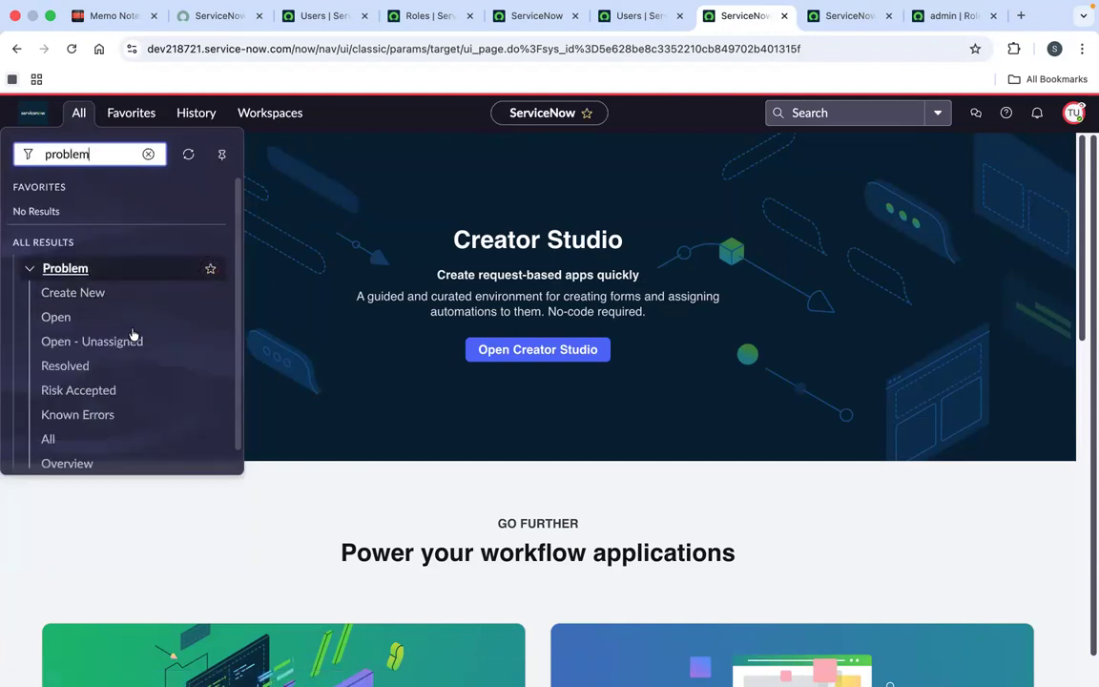
# Switch from the Problem module list to the Users list and look through its records.
pyautogui.scroll(-1, 132, 335)
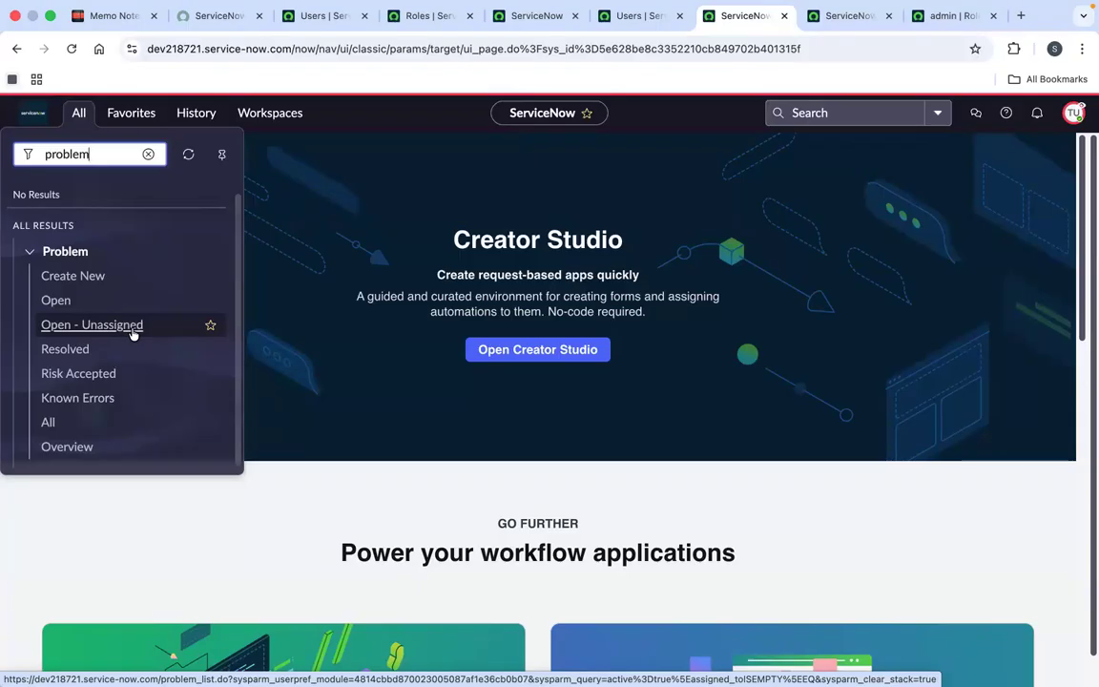
pyautogui.click(620, 29)
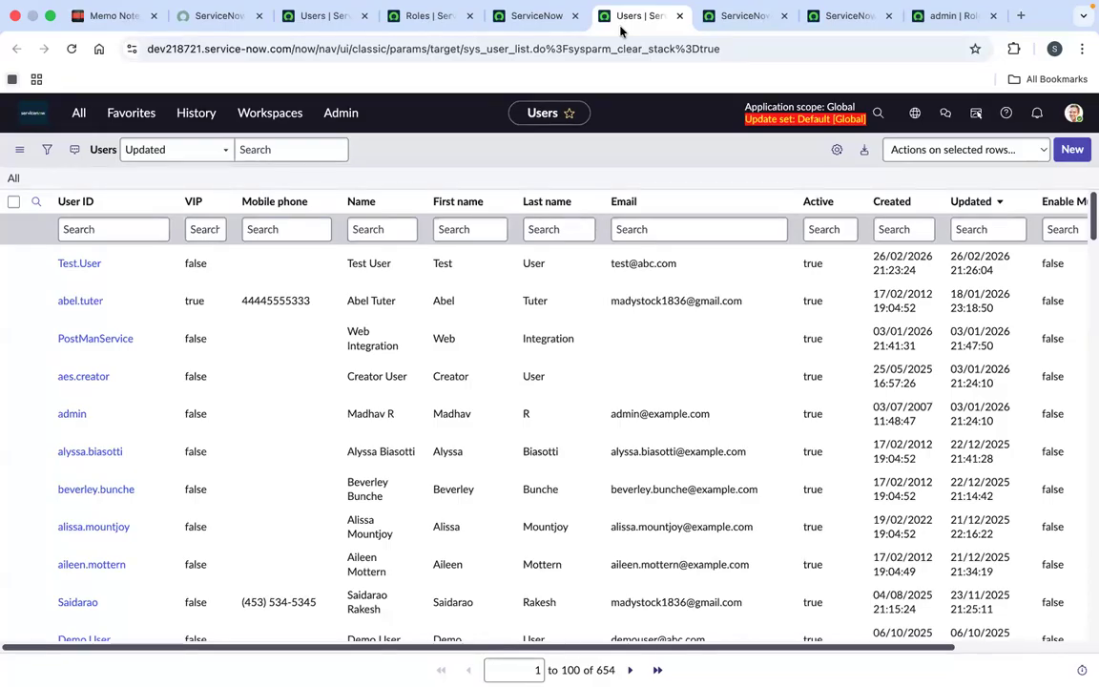
pyautogui.click(725, 19)
pyautogui.click(635, 17)
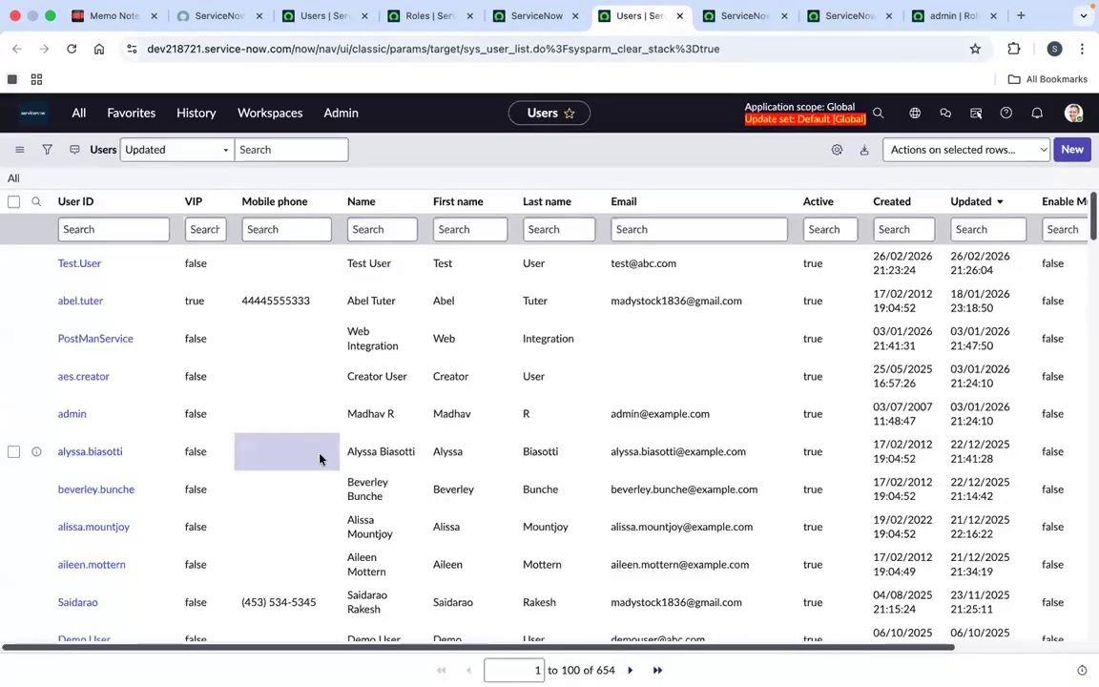
pyautogui.scroll(-5, 320, 459)
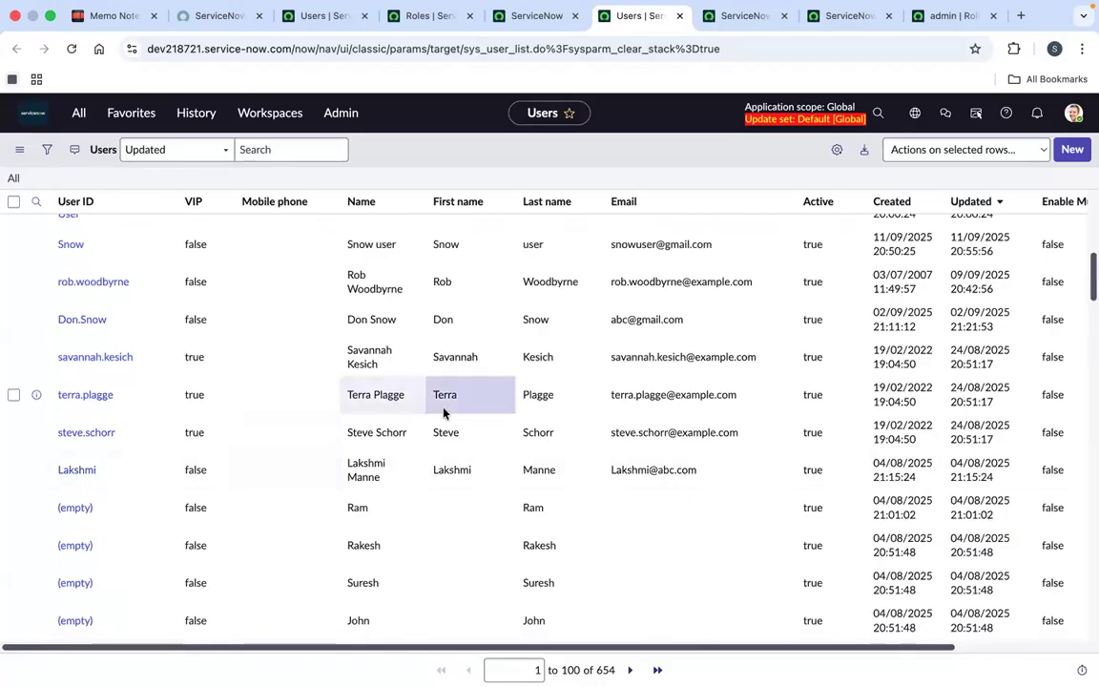
pyautogui.scroll(-4, 302, 375)
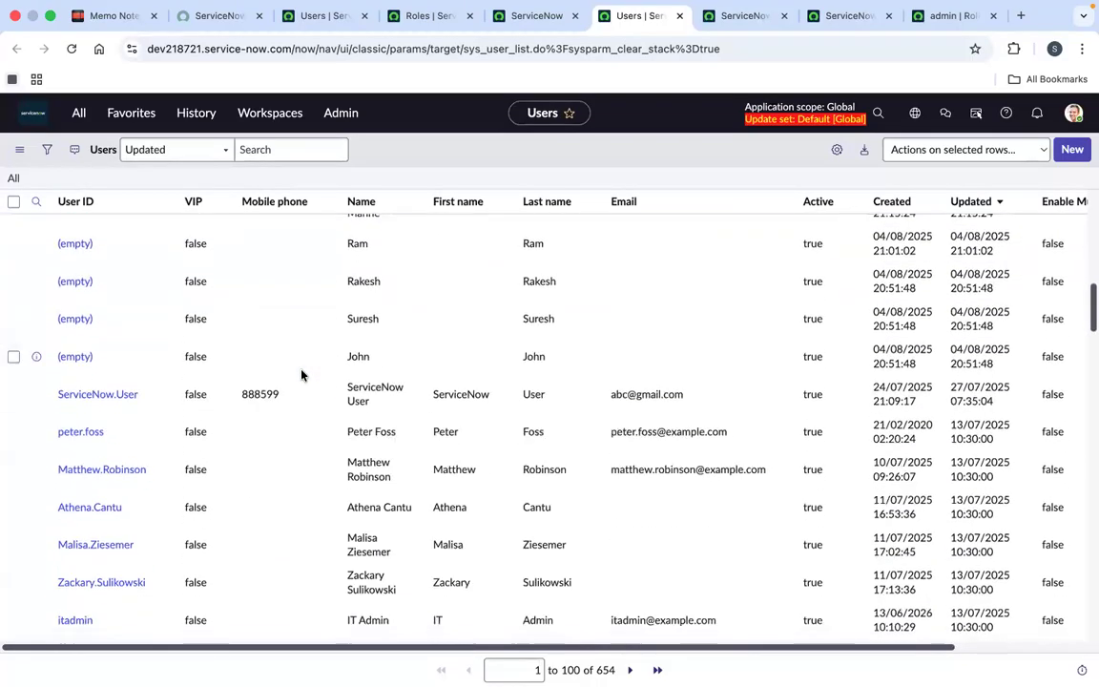
pyautogui.scroll(-2, 301, 374)
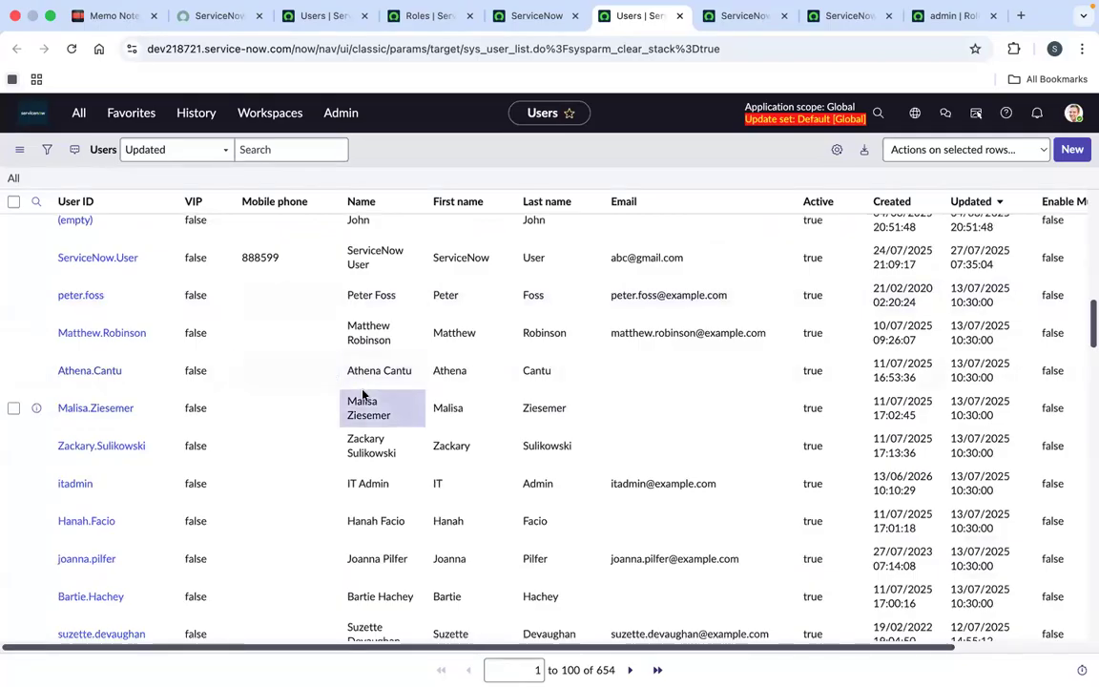
pyautogui.scroll(-2, 357, 395)
pyautogui.scroll(-4, 362, 394)
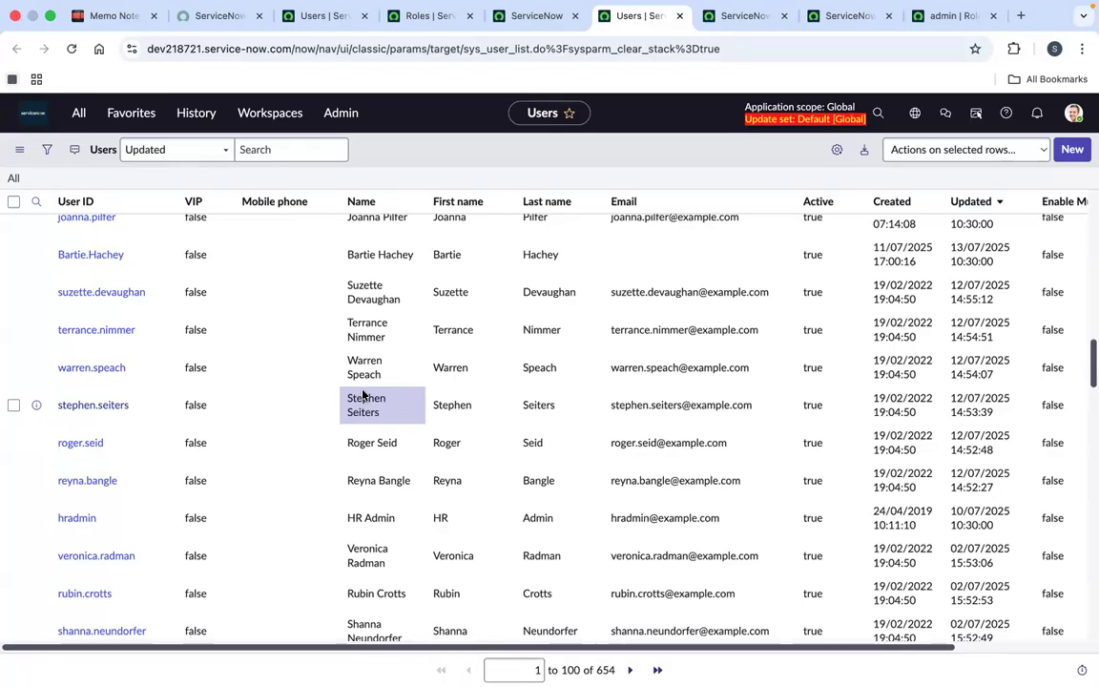
# Return to the test user's session and end the impersonation.
pyautogui.click(739, 15)
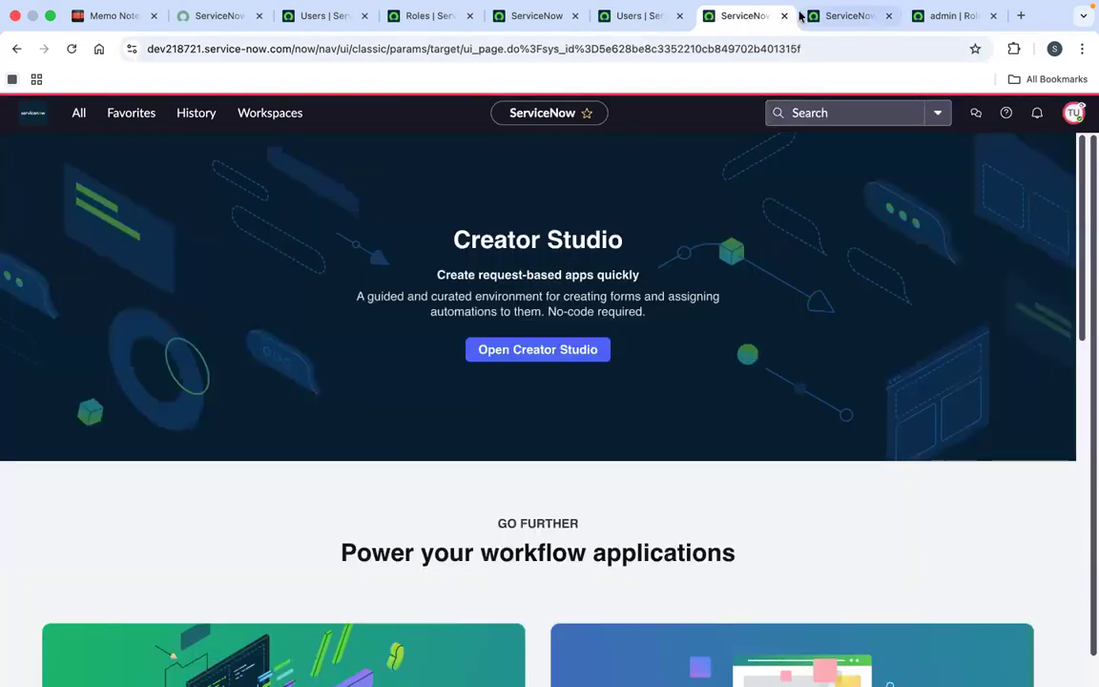
pyautogui.click(1073, 114)
pyautogui.click(944, 319)
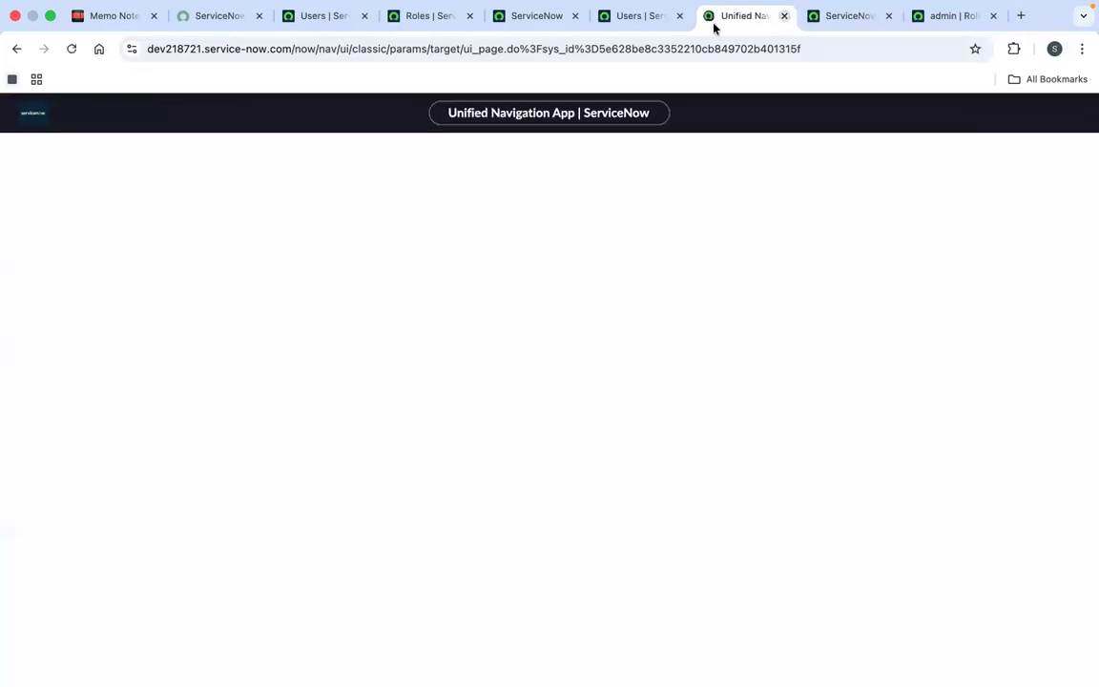
# Close the page used for impersonation and list the members of the ServiceNow Classes group.
pyautogui.click(784, 16)
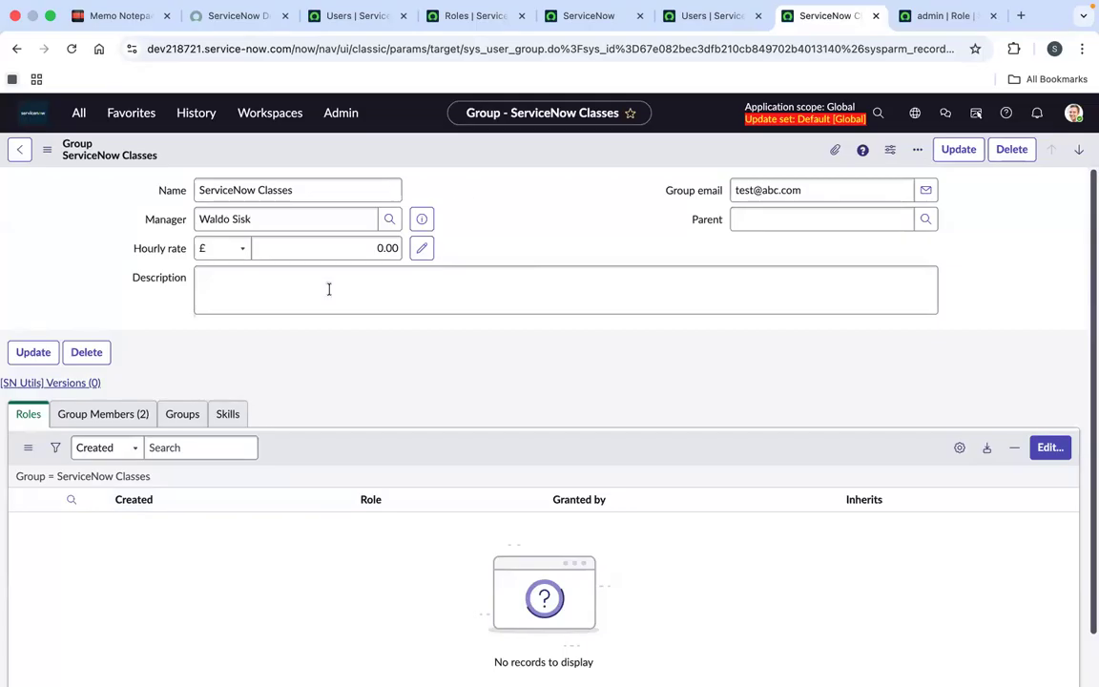
pyautogui.click(96, 417)
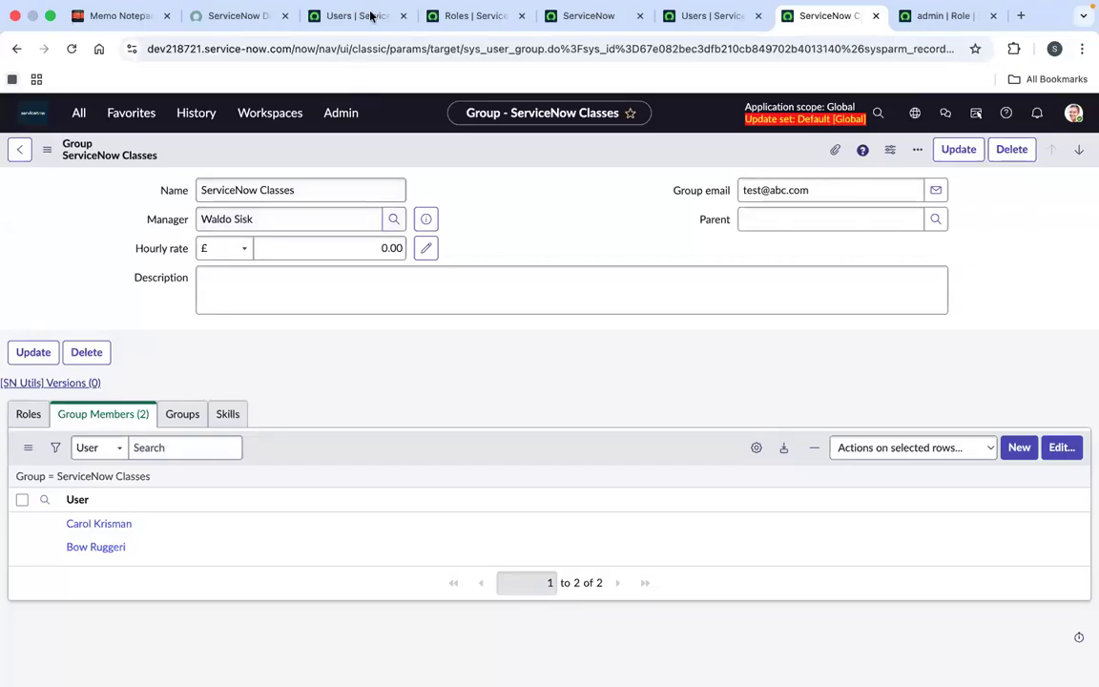
# Reload the Roles list page and return it to the ServiceNow home page.
pyautogui.click(469, 15)
pyautogui.click(128, 113)
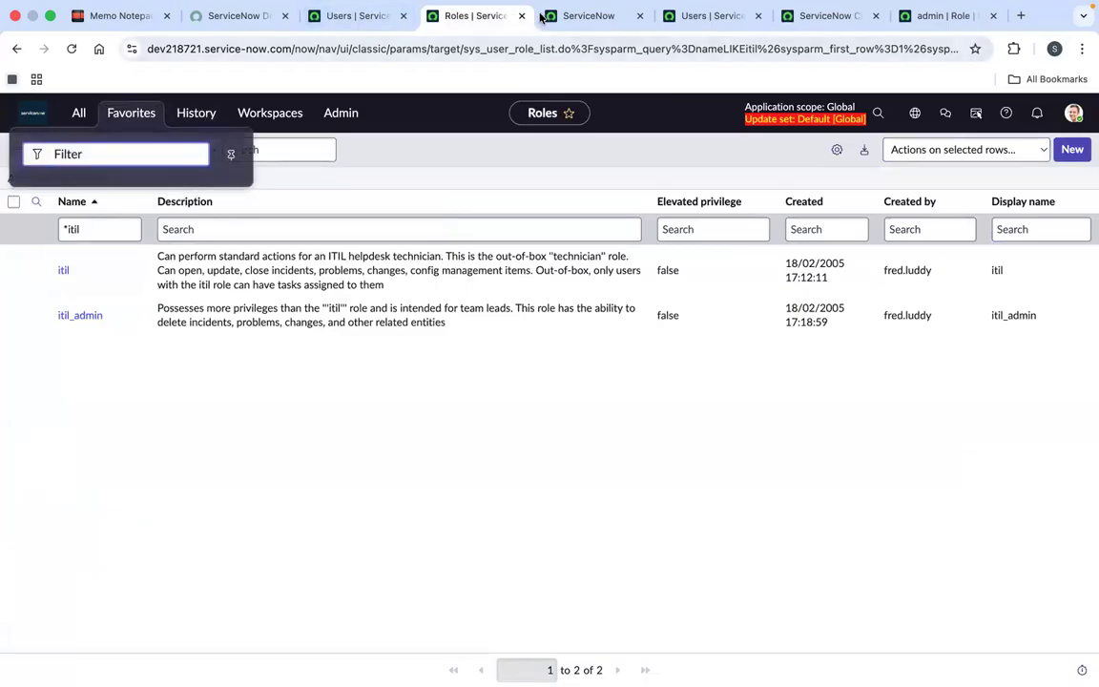
pyautogui.click(77, 114)
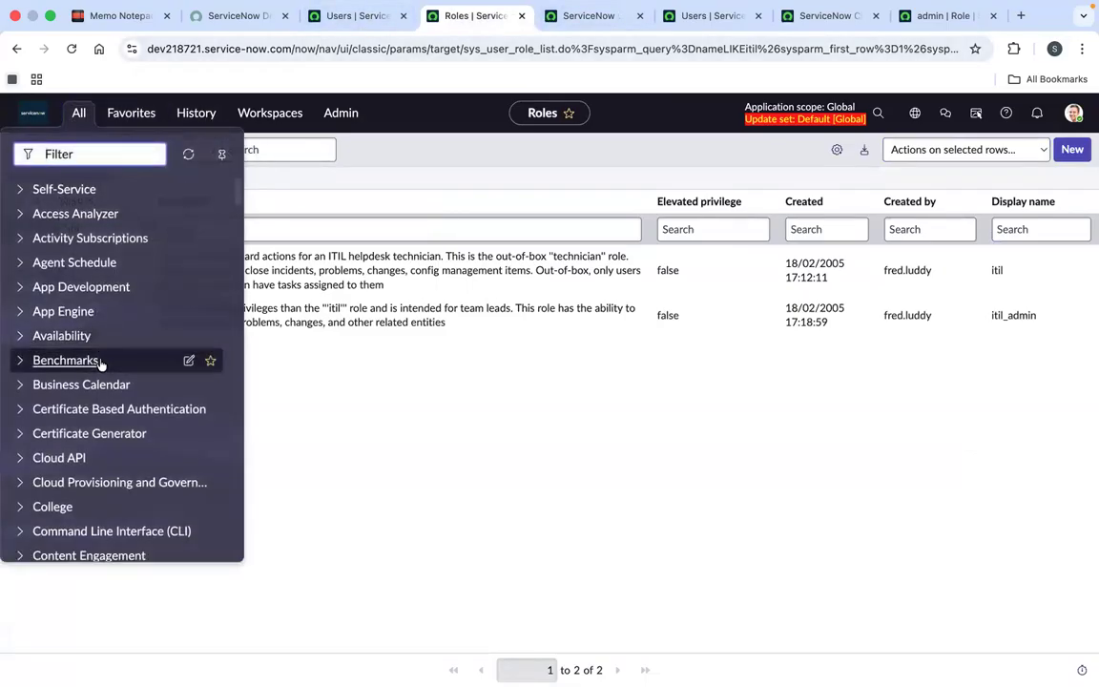
pyautogui.click(73, 49)
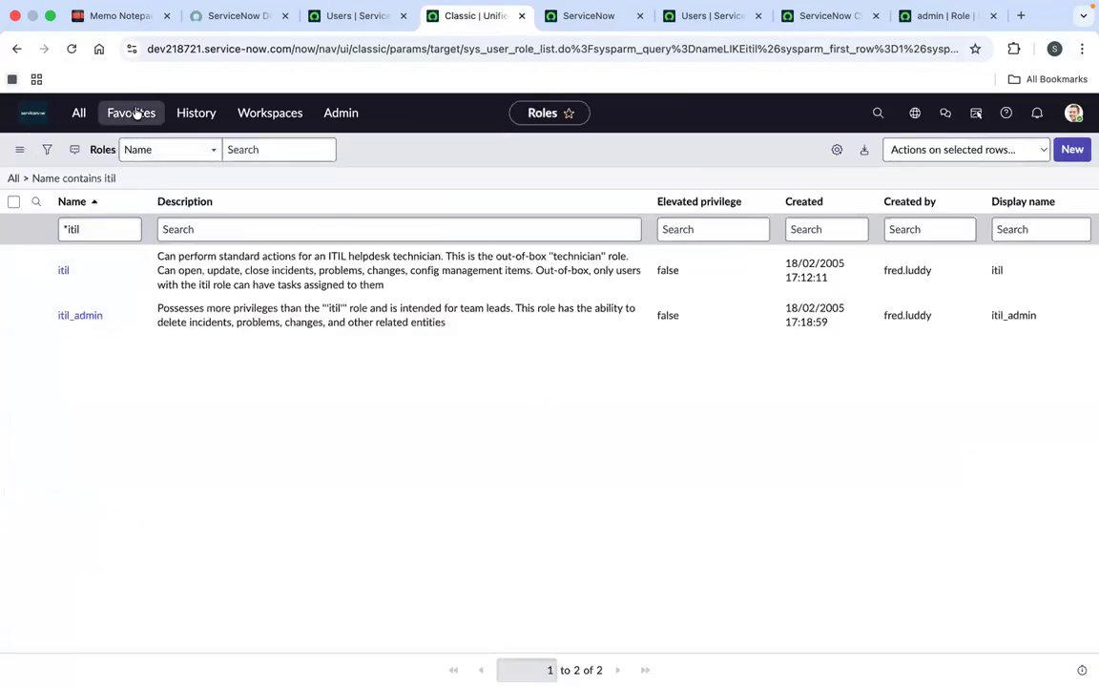
pyautogui.click(131, 113)
pyautogui.click(84, 118)
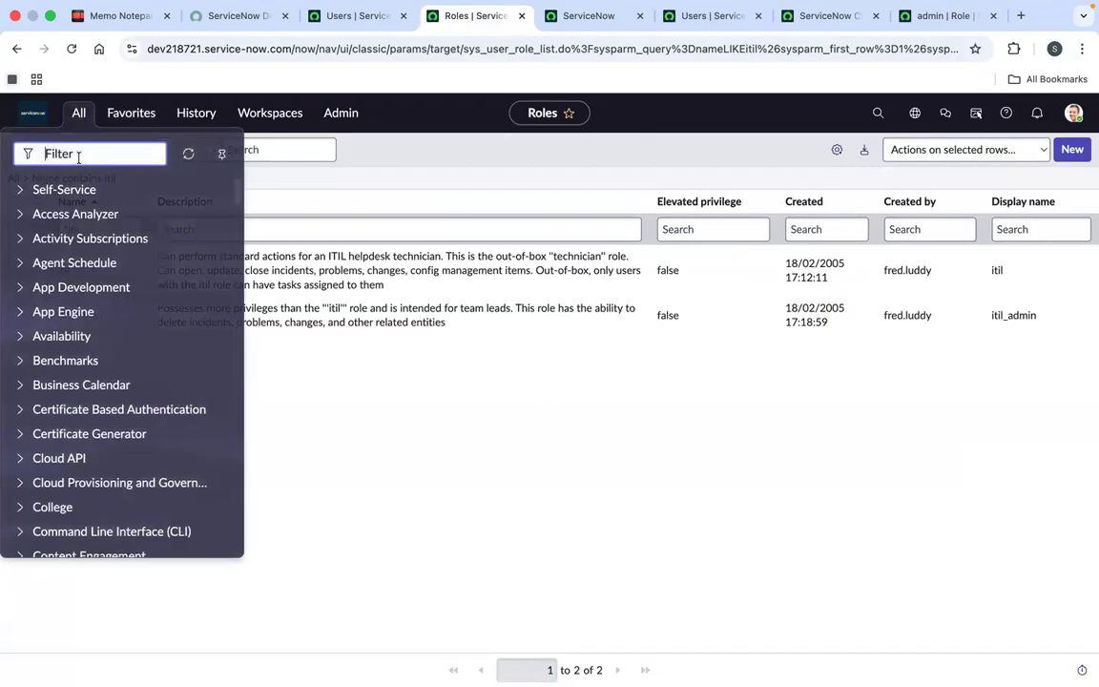
pyautogui.click(70, 49)
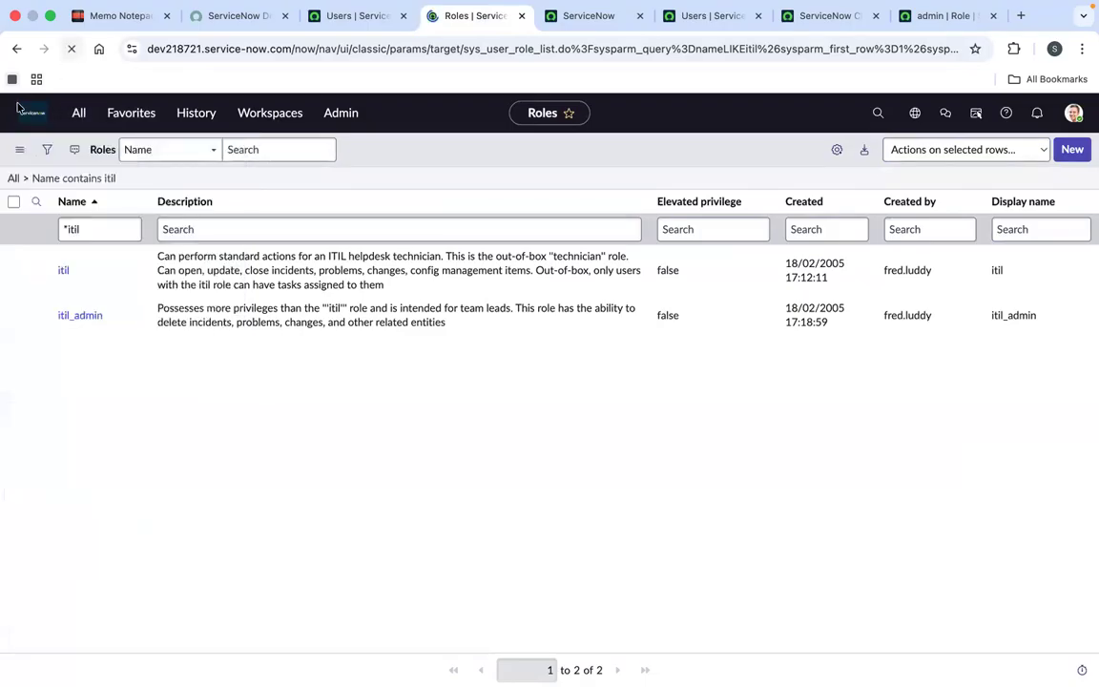
pyautogui.click(38, 118)
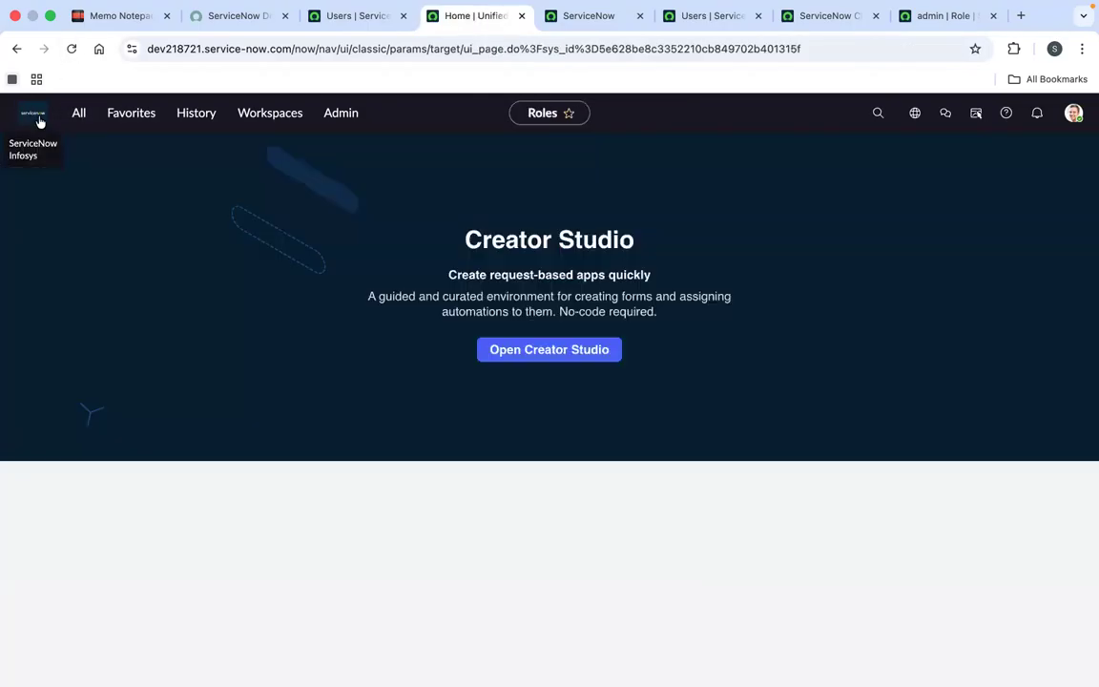
# Filter the navigator for "incident" and open the Incident application's Open list in a separate browser tab.
pyautogui.click(81, 116)
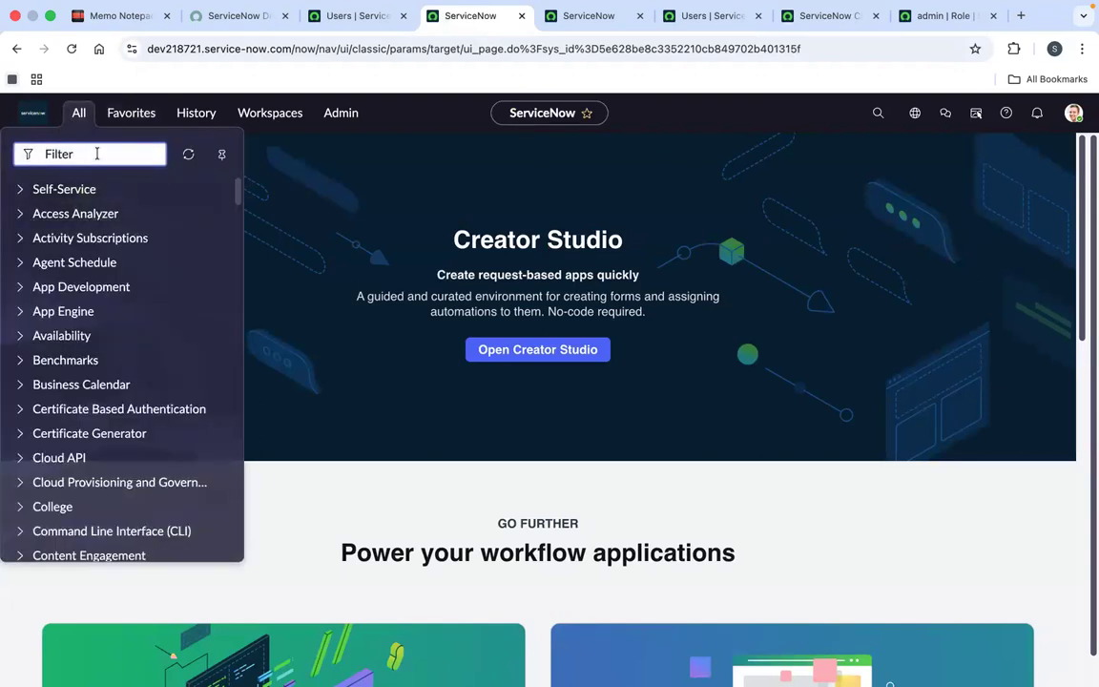
pyautogui.write('in')
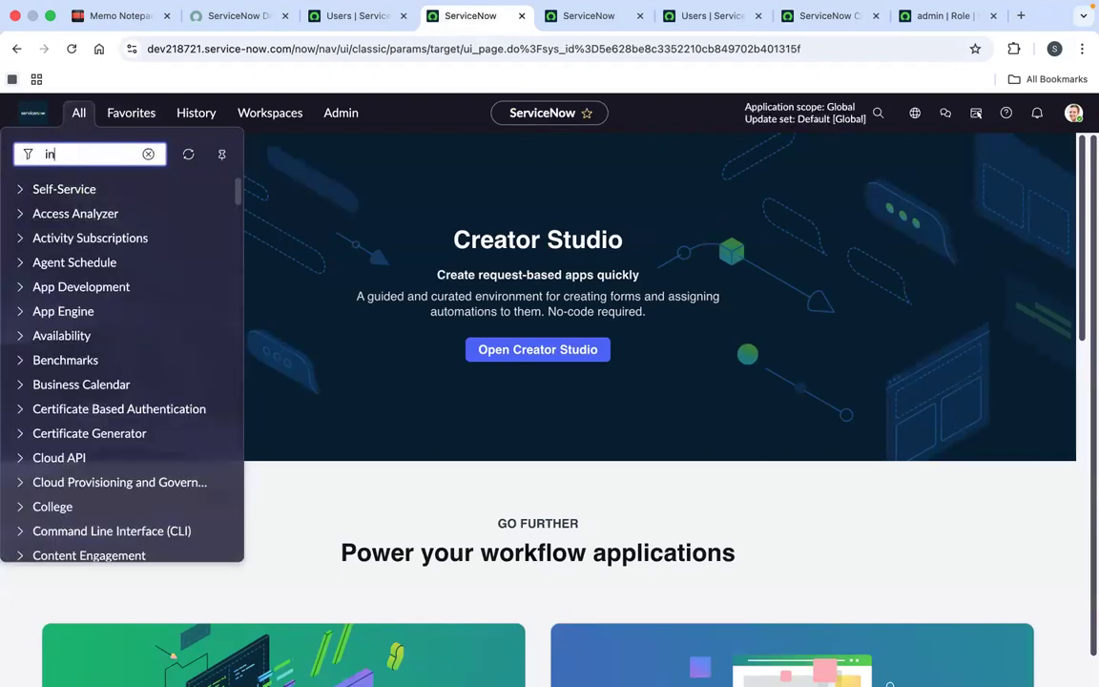
pyautogui.write('cident')
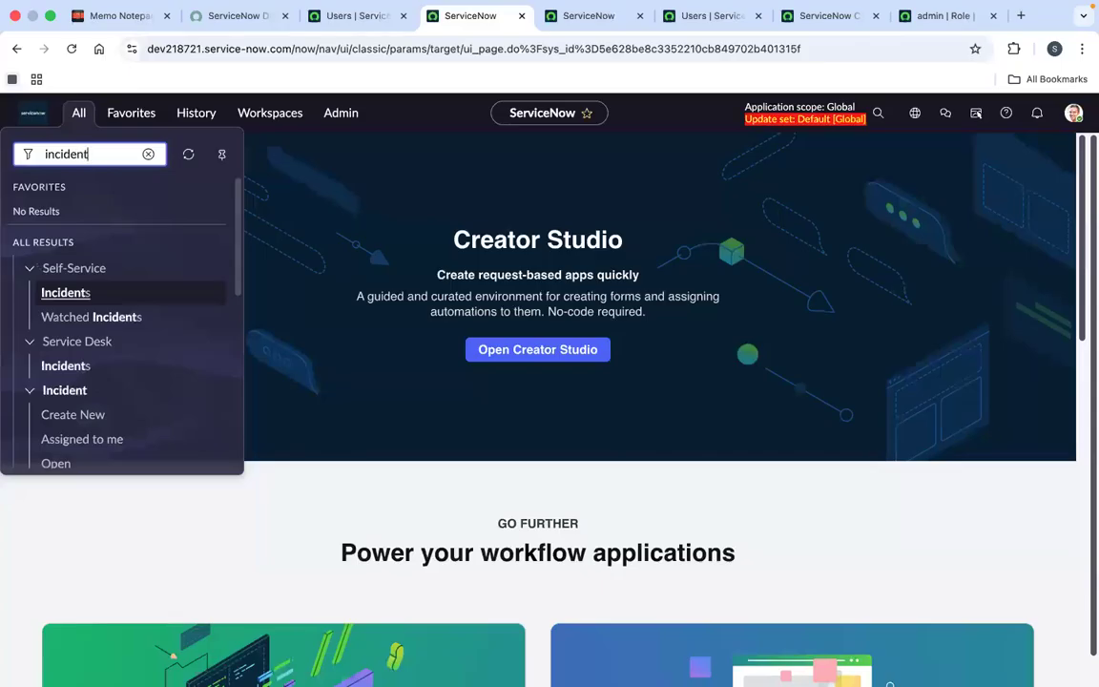
pyautogui.scroll(-3, 135, 300)
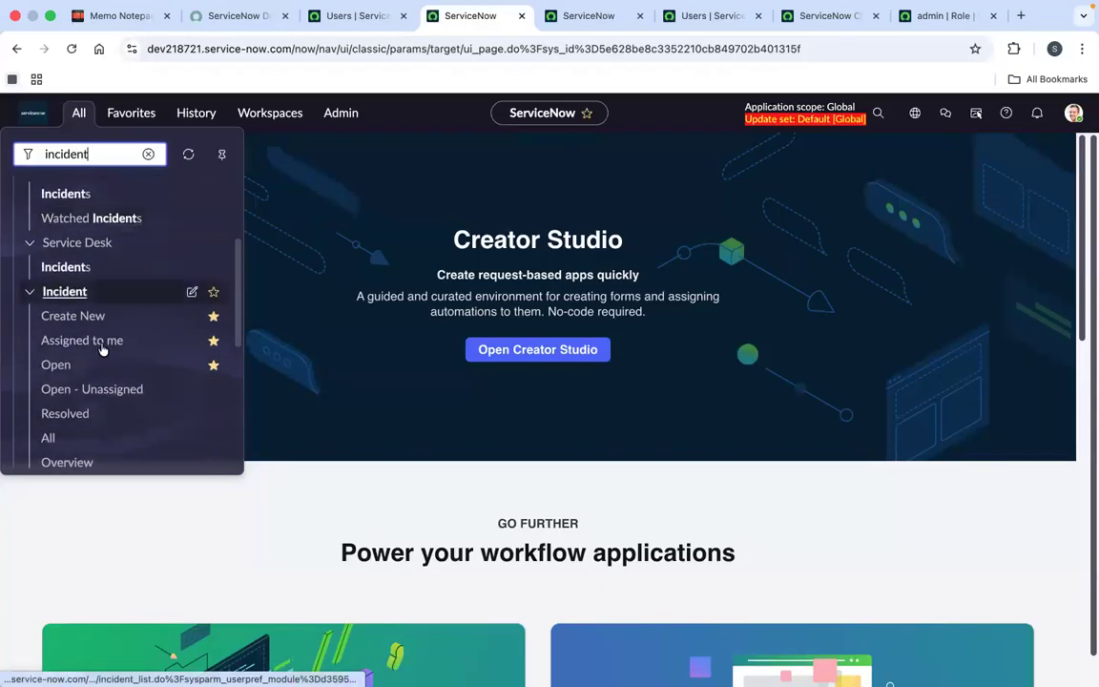
pyautogui.keyDown('super'); pyautogui.click(57, 366); pyautogui.keyUp('super')
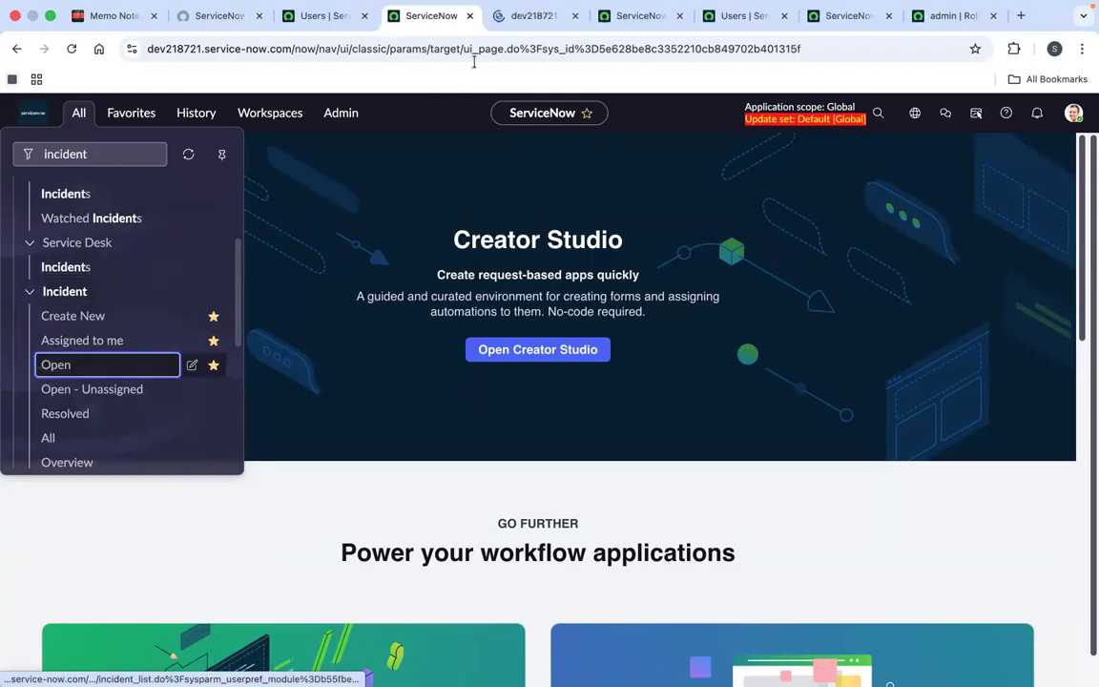
pyautogui.click(503, 19)
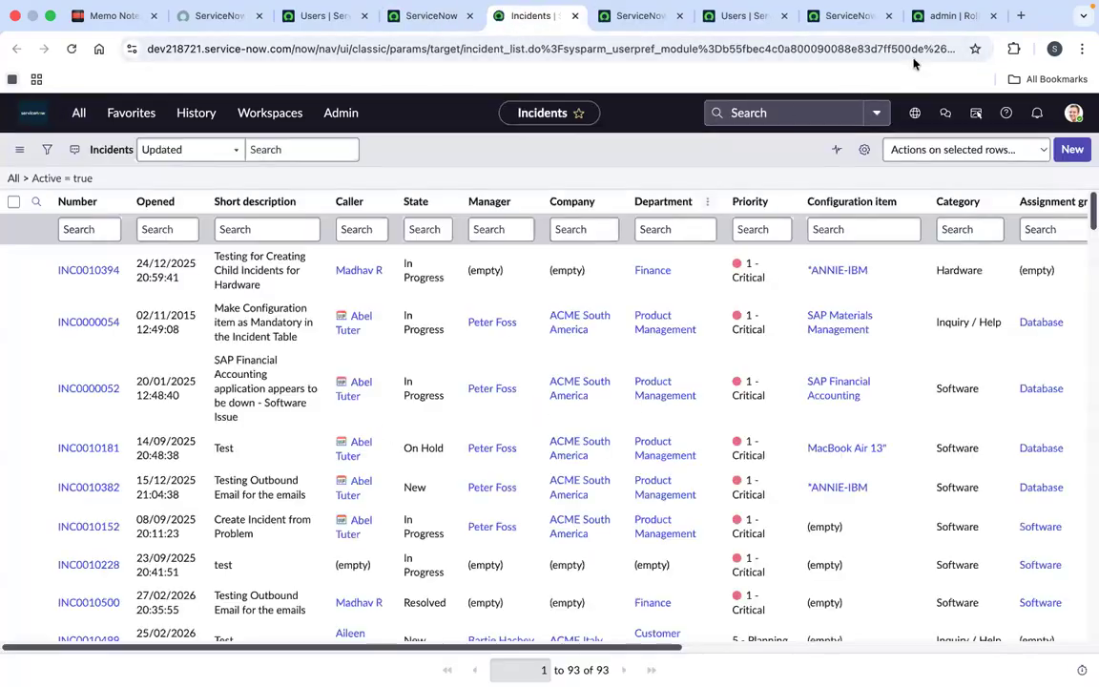
# Close the admin role page and copy the group name ServiceNow Classes from its group record.
pyautogui.click(920, 24)
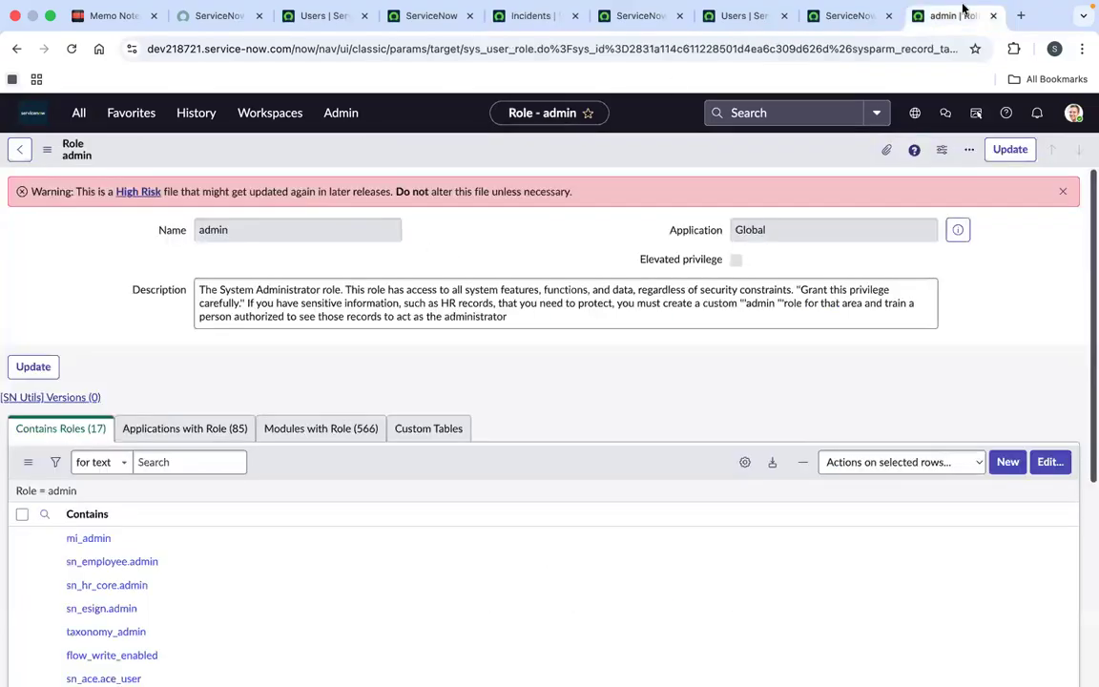
pyautogui.click(993, 17)
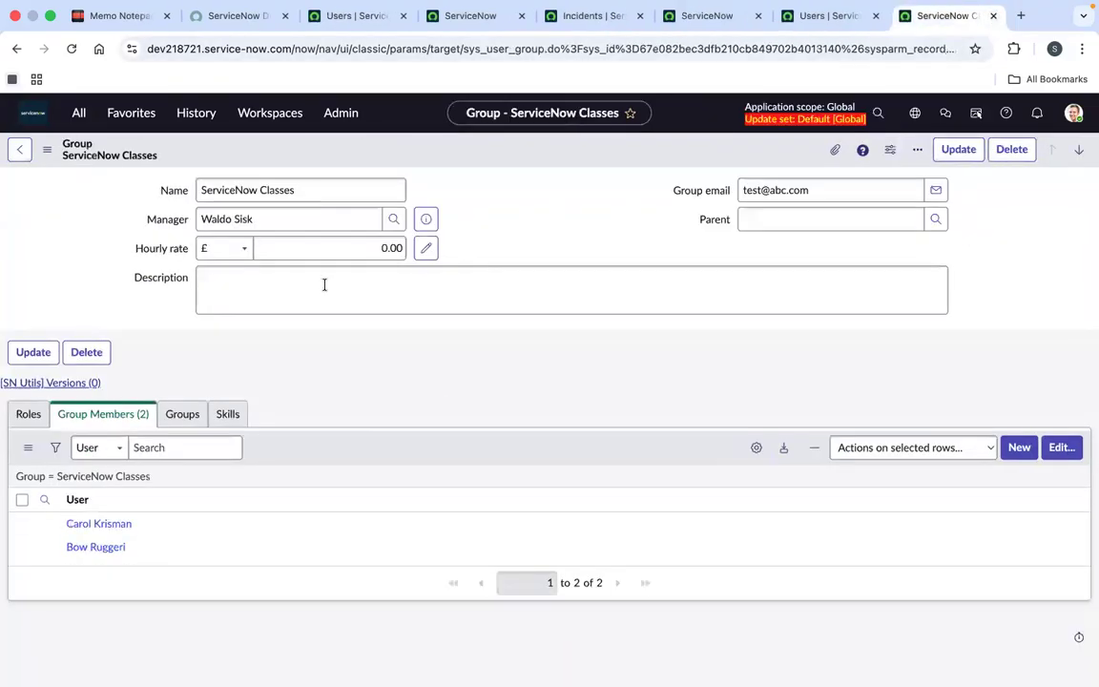
pyautogui.doubleClick(318, 189)
pyautogui.tripleClick(318, 189)
pyautogui.press('super+c')
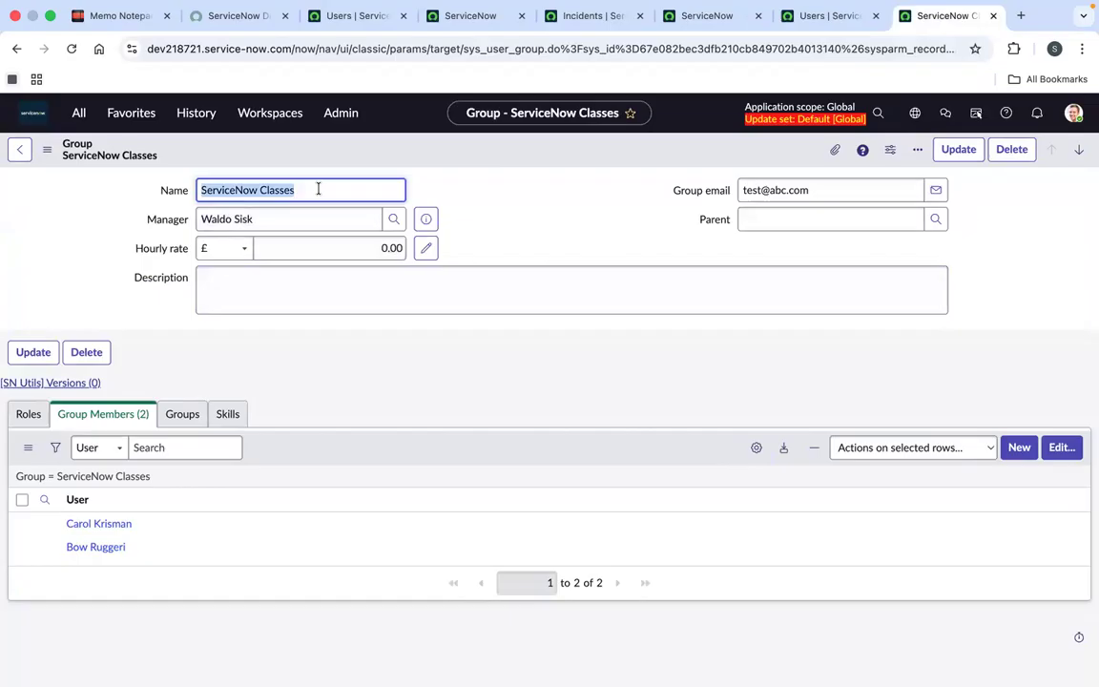
# Open incident INC0010394 from the Incidents list in a separate browser tab.
pyautogui.click(455, 29)
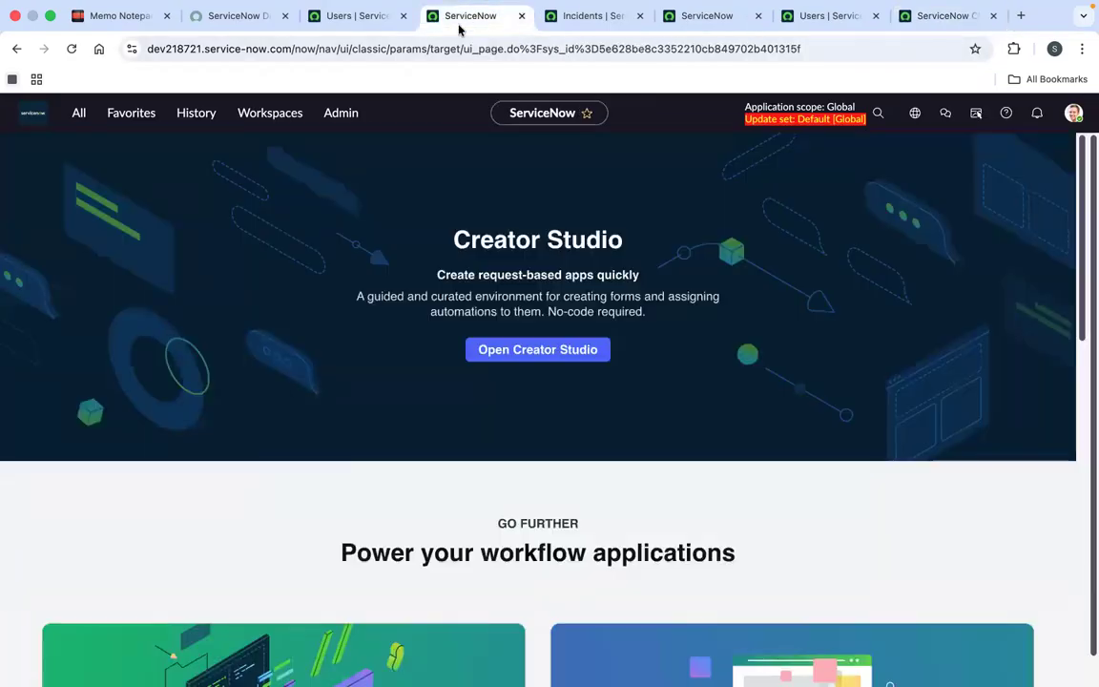
pyautogui.click(587, 16)
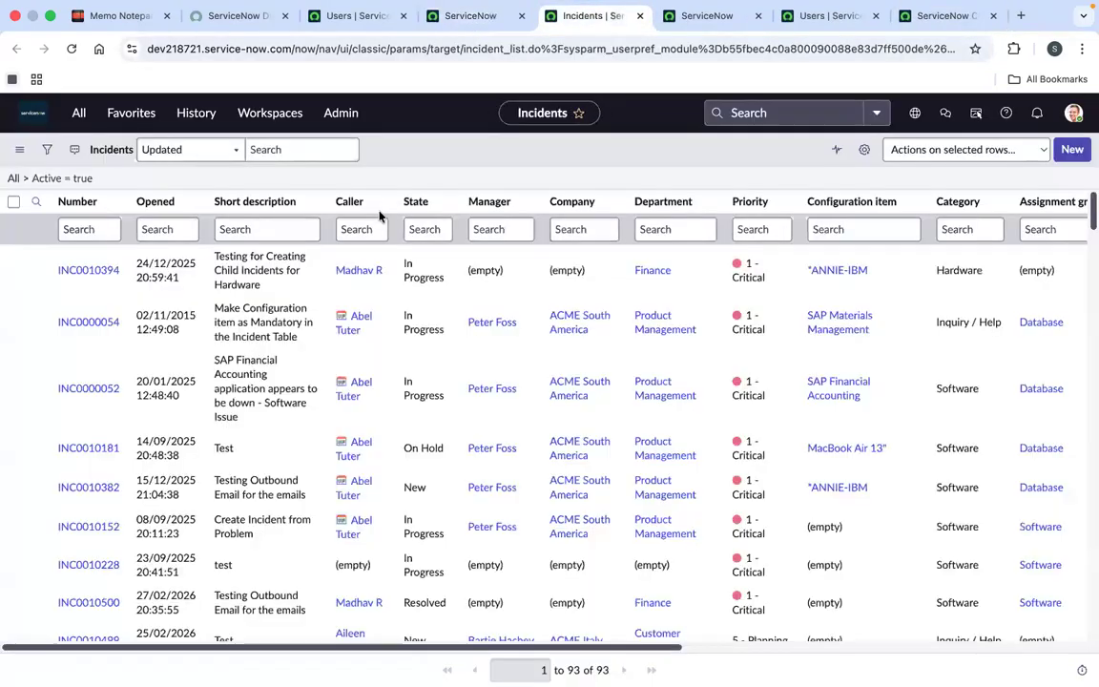
pyautogui.keyDown('super'); pyautogui.click(91, 270); pyautogui.keyUp('super')
pyautogui.click(637, 17)
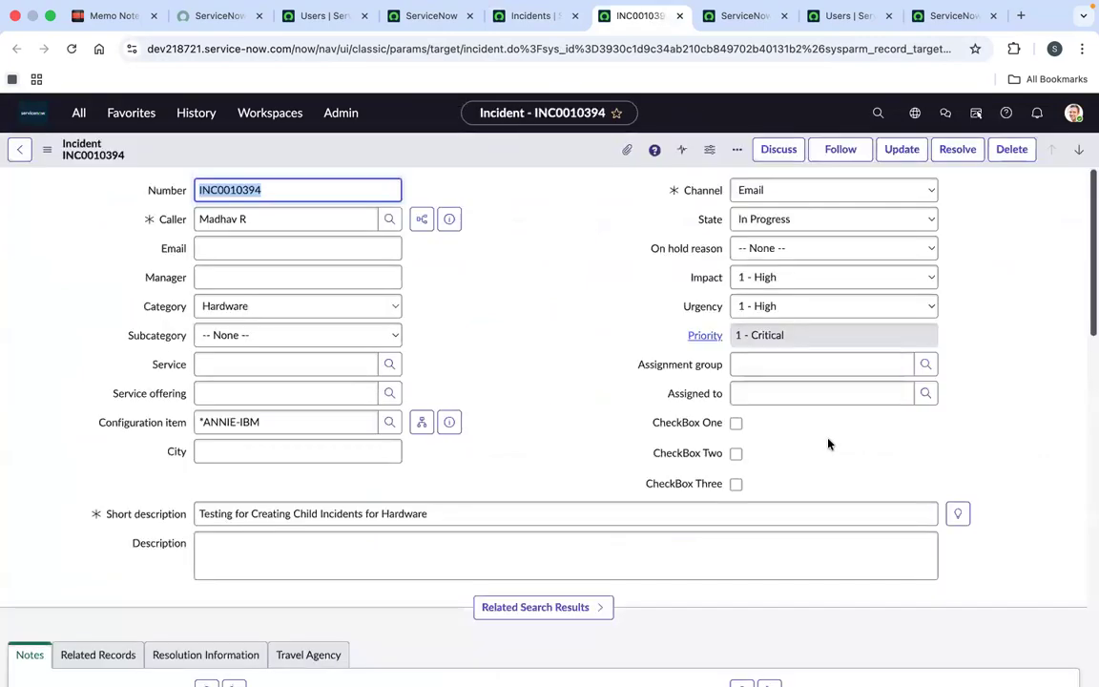
# Set the incident's assignment group to ServiceNow Classes using the copied name and save the record.
pyautogui.click(787, 369)
pyautogui.press('super+v')
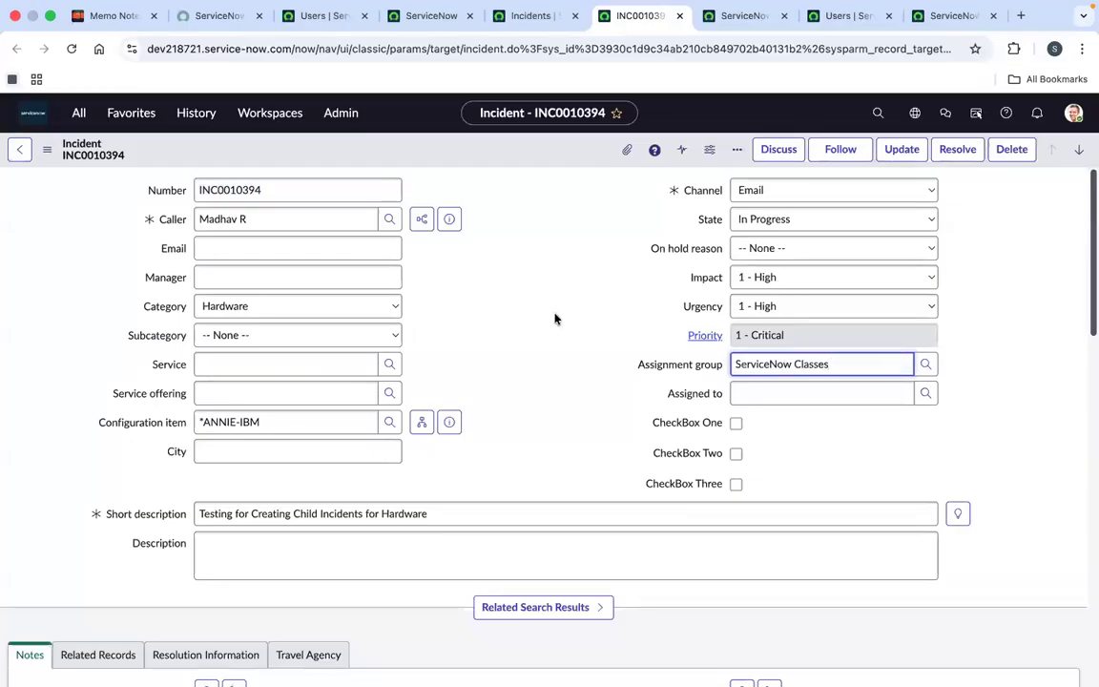
pyautogui.click(524, 256)
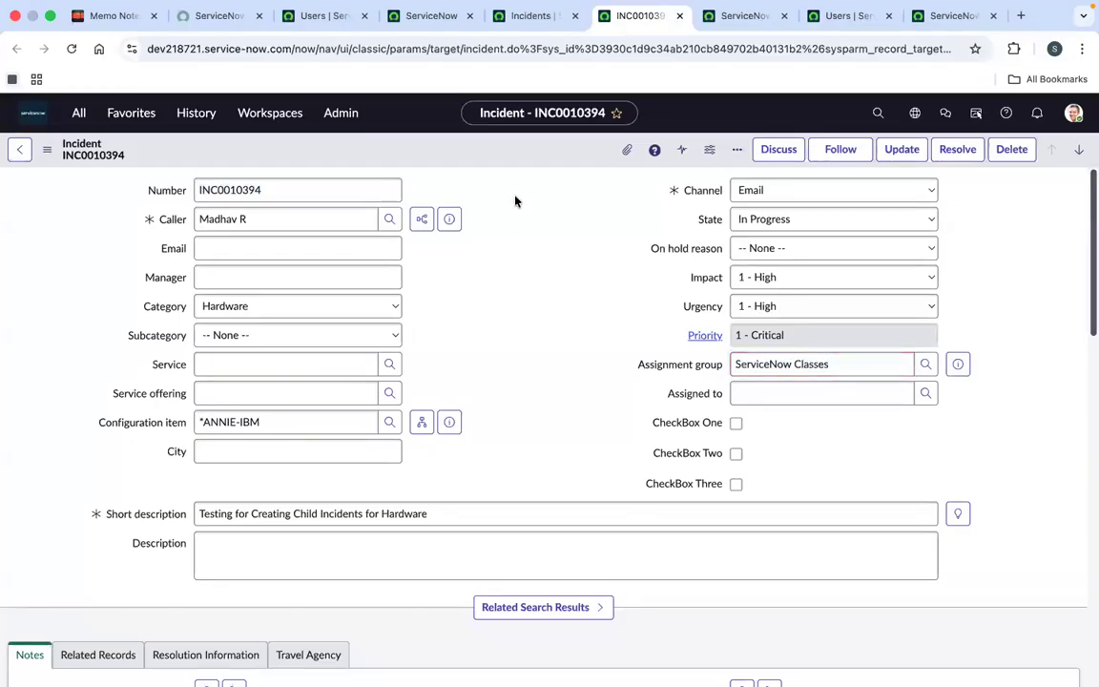
pyautogui.rightClick(492, 155)
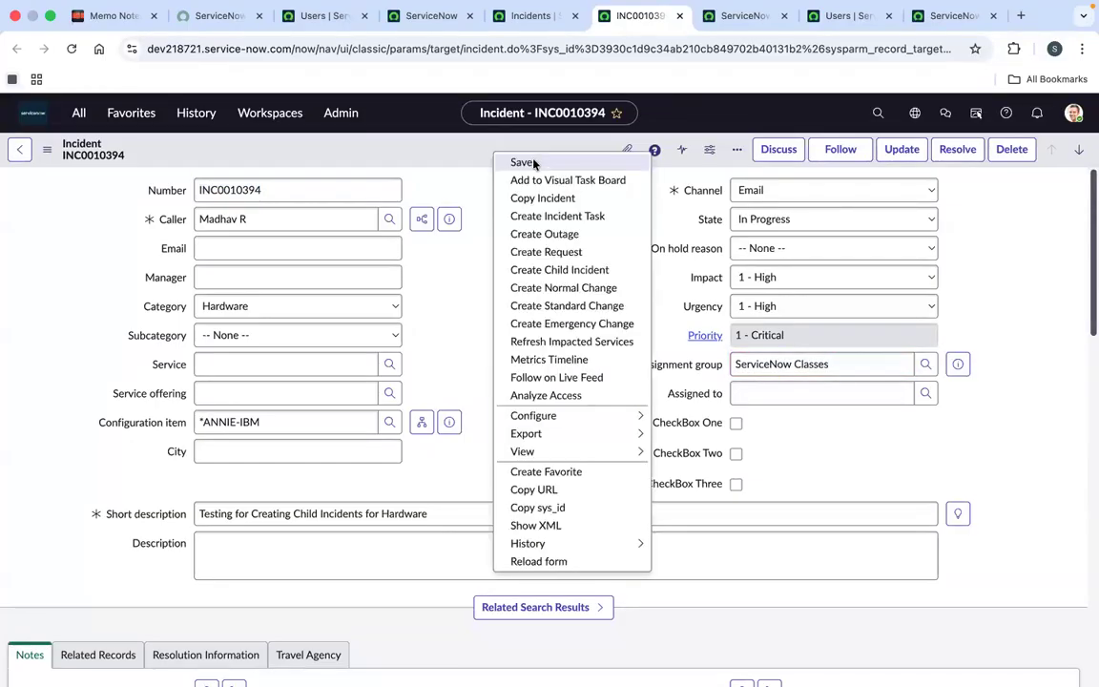
pyautogui.click(521, 161)
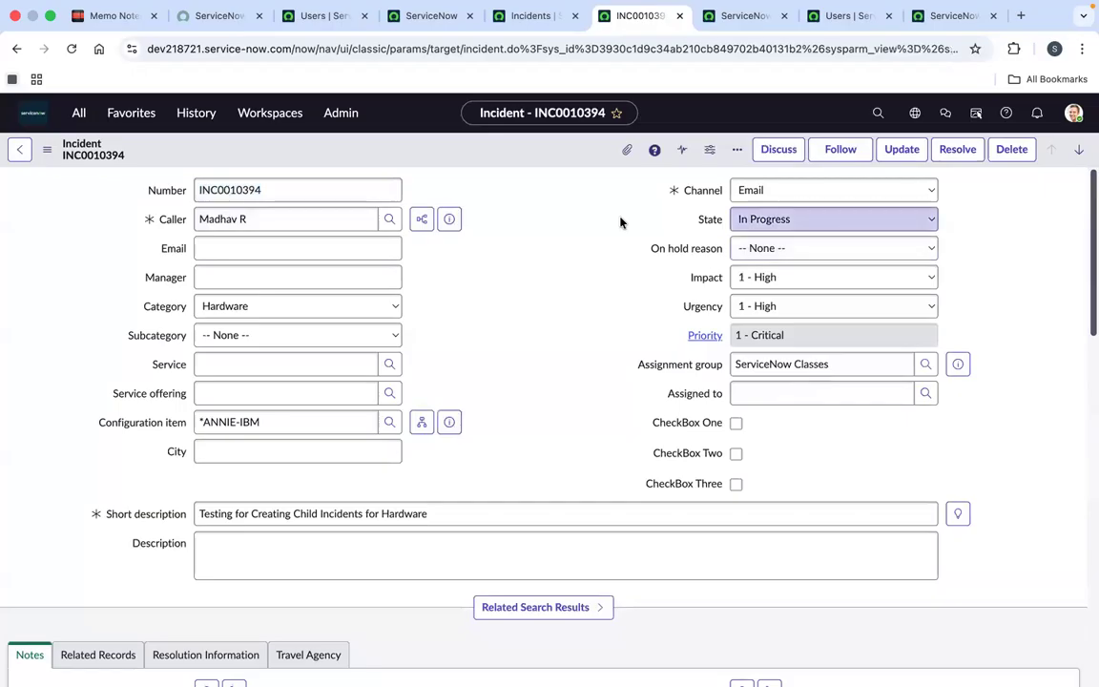
# Check the members of the ServiceNow Classes group and return to incident INC0010394.
pyautogui.click(913, 17)
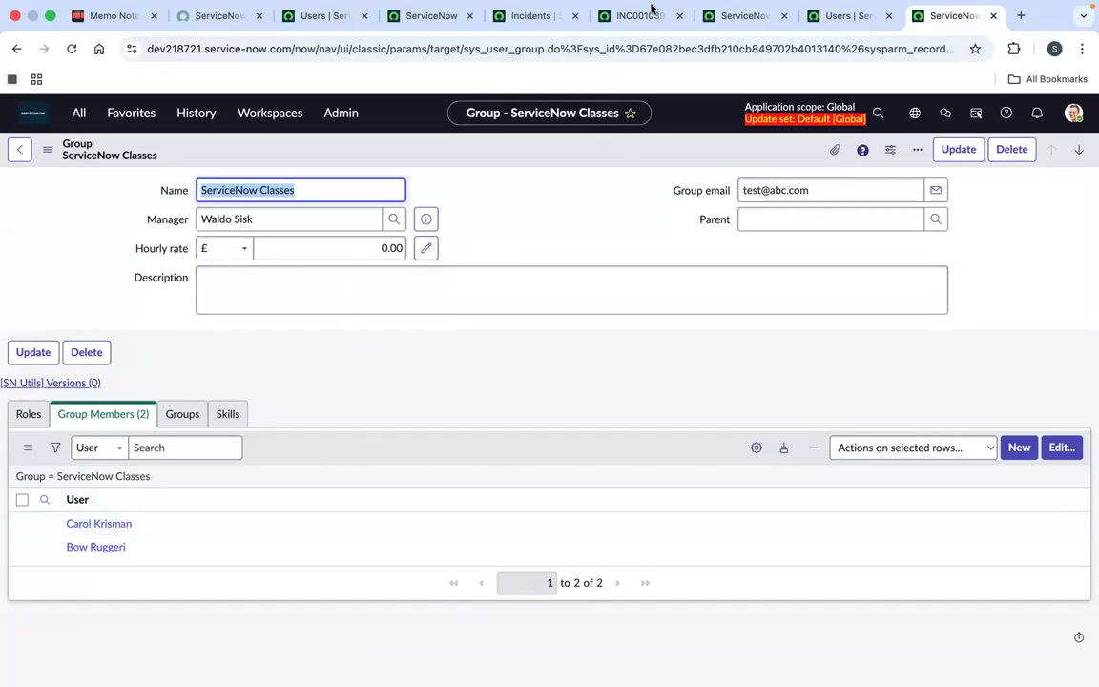
pyautogui.click(637, 37)
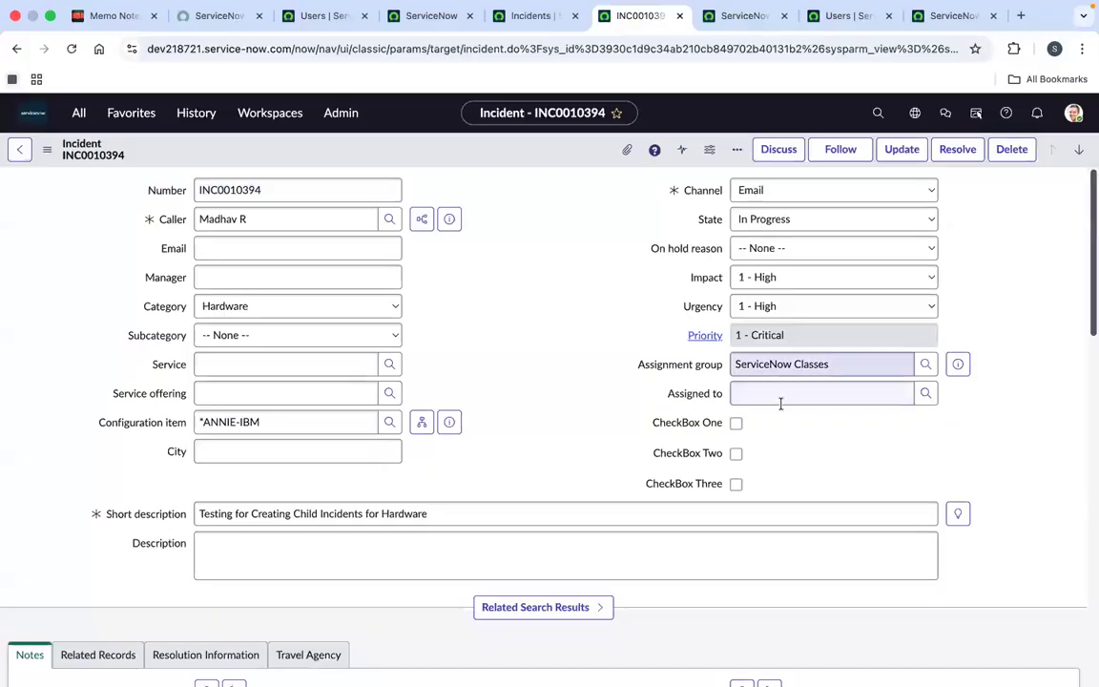
# Try entering a group member's first name in the incident's Assigned to field, clear it, and check the users offered by the field's lookup.
pyautogui.click(782, 397)
pyautogui.write('carol')
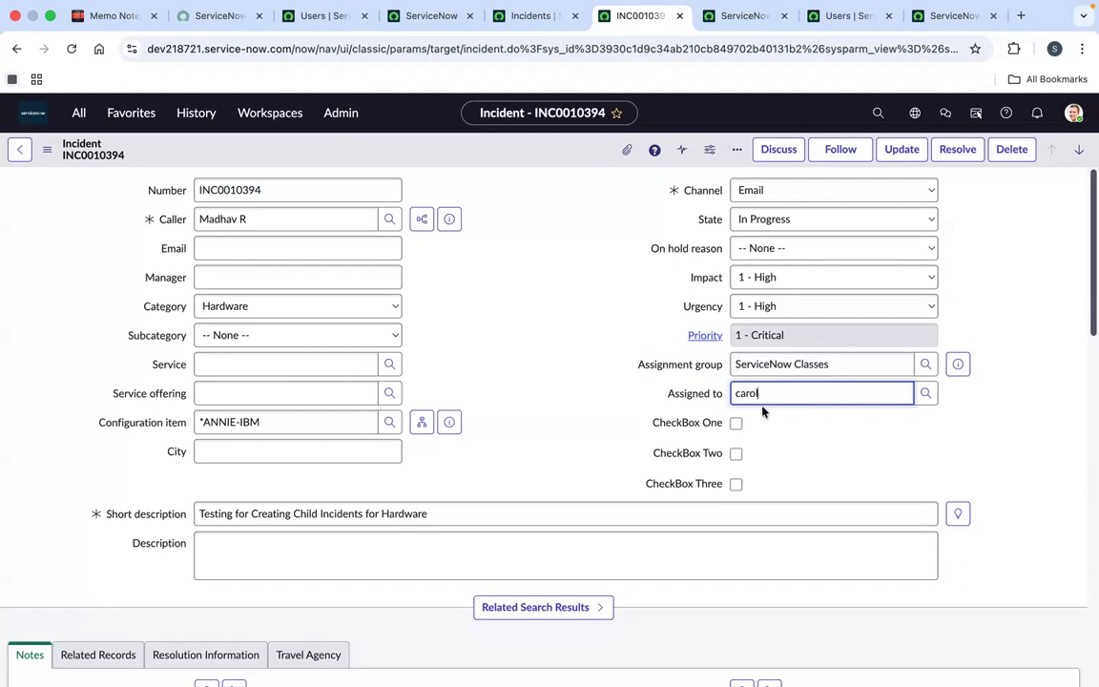
pyautogui.press('BackSpace')
pyautogui.press('BackSpace')
pyautogui.press('BackSpace')
pyautogui.click(924, 393)
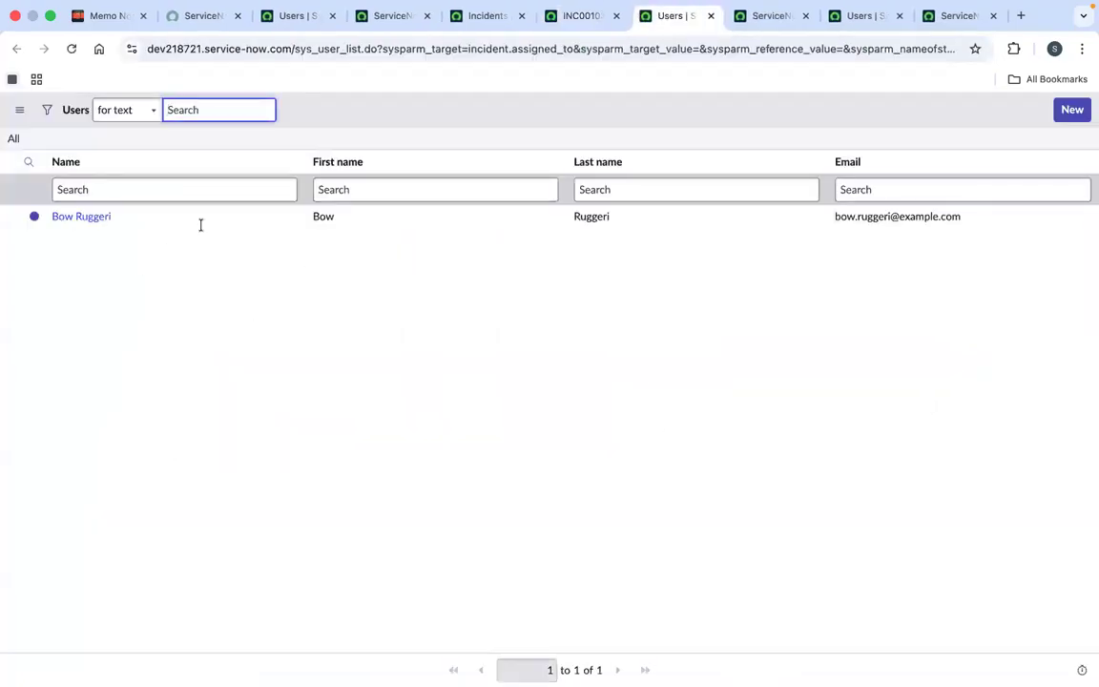
pyautogui.click(711, 15)
# Open the ServiceNow Classes group record from the incident's assignment group preview.
pyautogui.click(960, 365)
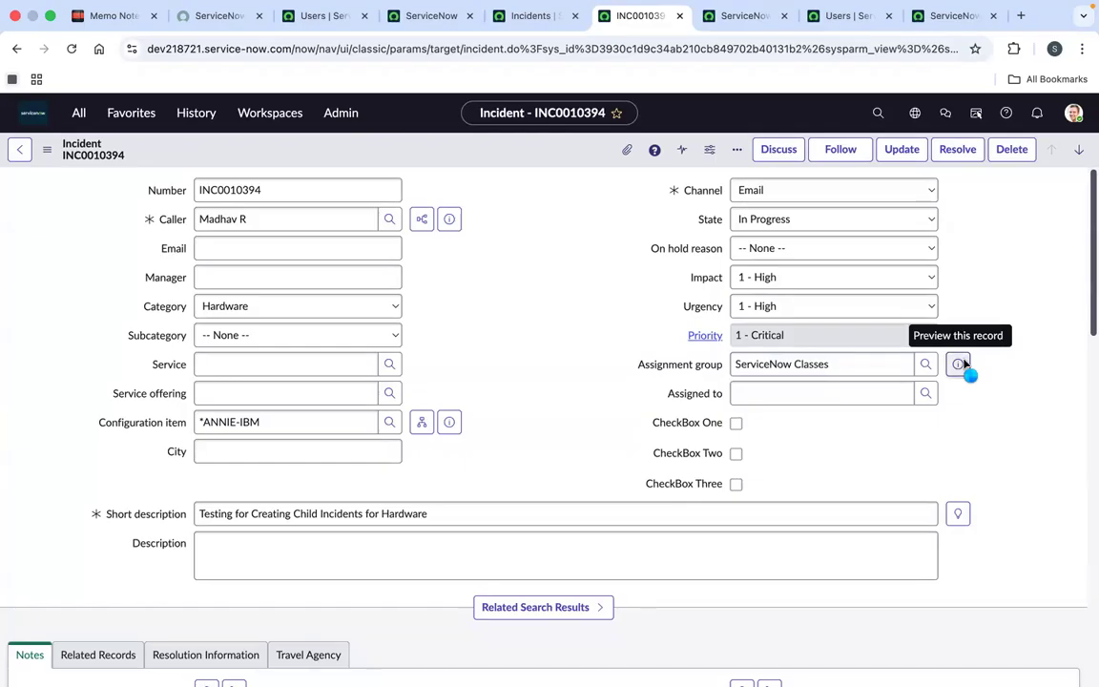
pyautogui.click(960, 368)
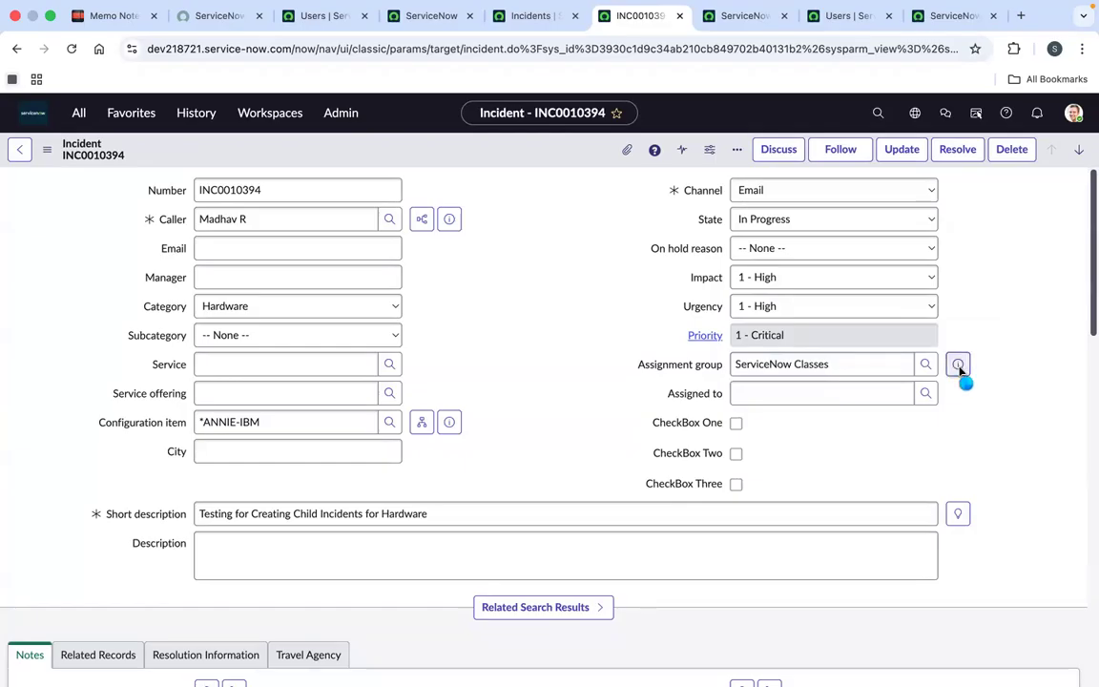
pyautogui.click(959, 367)
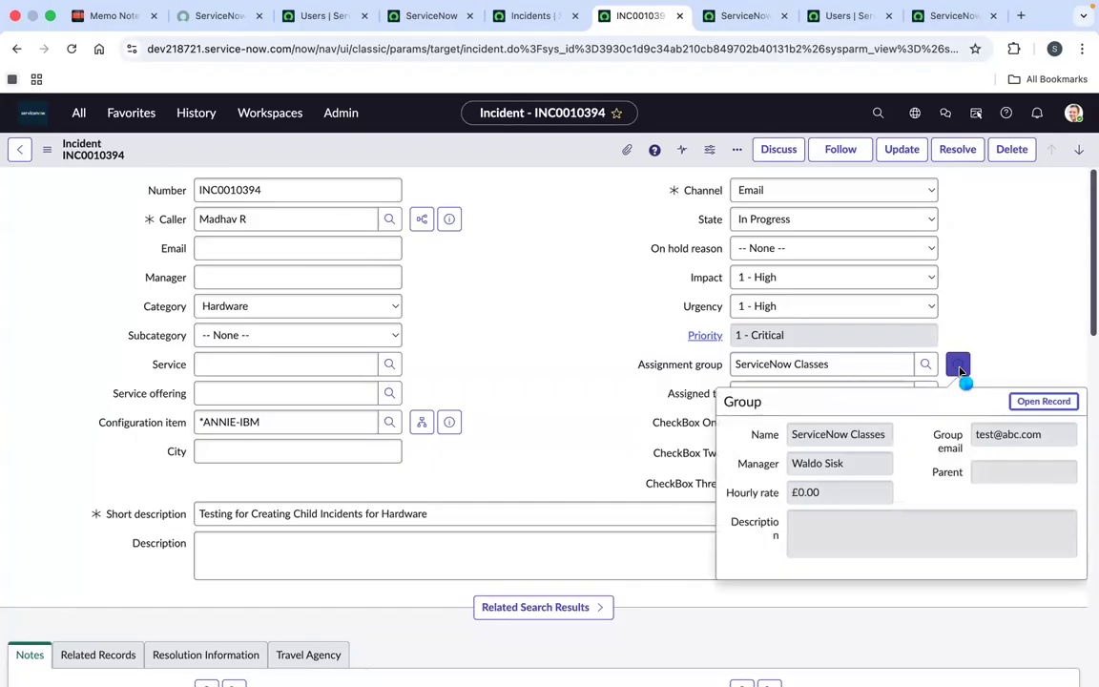
pyautogui.click(1027, 403)
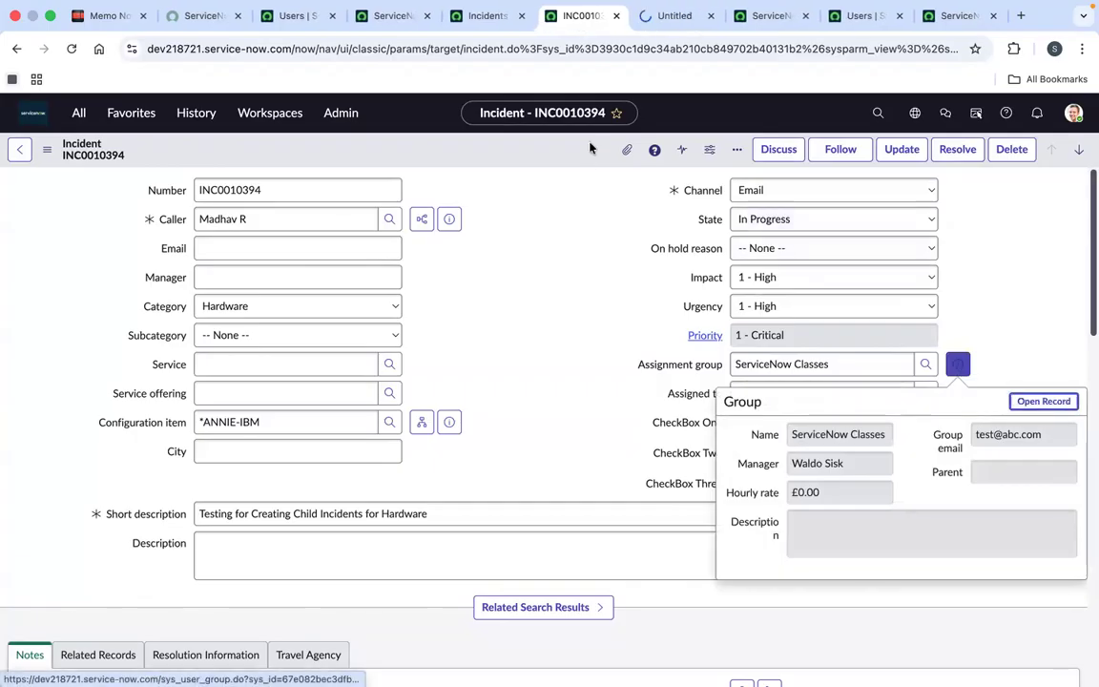
pyautogui.click(657, 20)
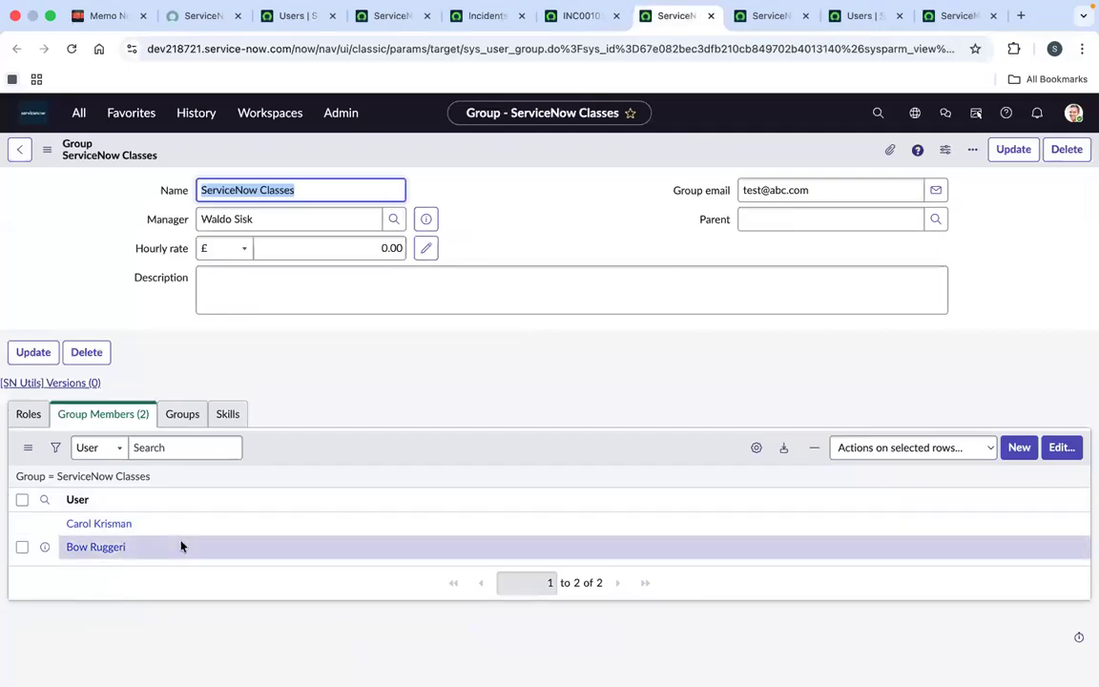
# Open the second listed group member's user record in a separate tab and examine the roles it holds.
pyautogui.keyDown('super'); pyautogui.click(109, 549); pyautogui.keyUp('super')
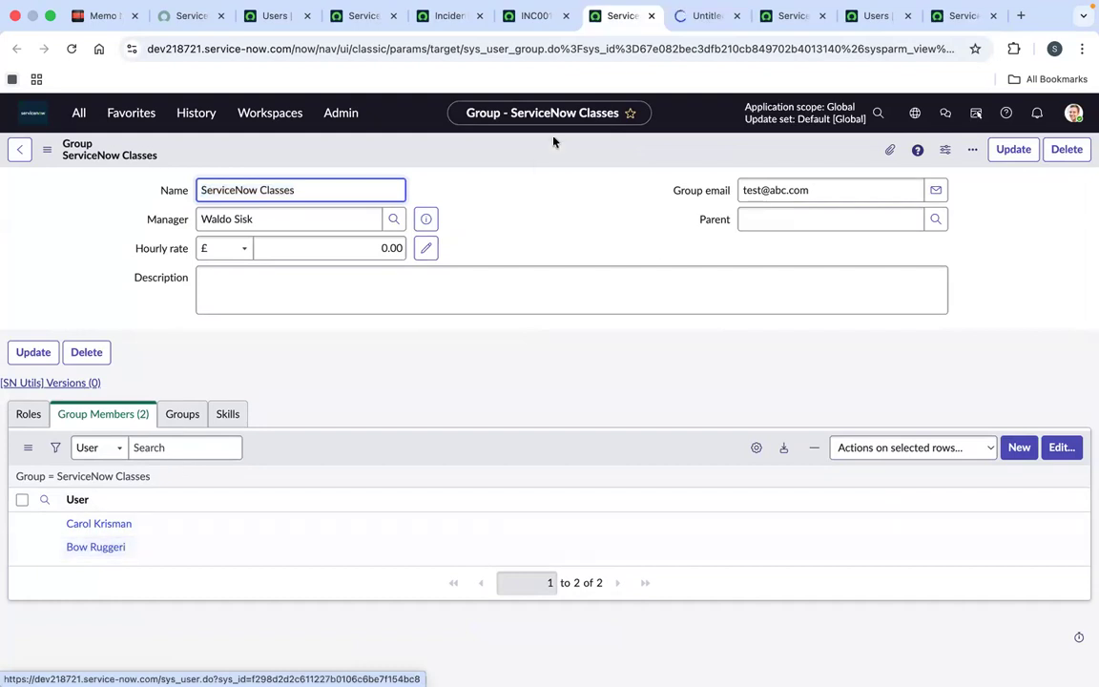
pyautogui.click(681, 30)
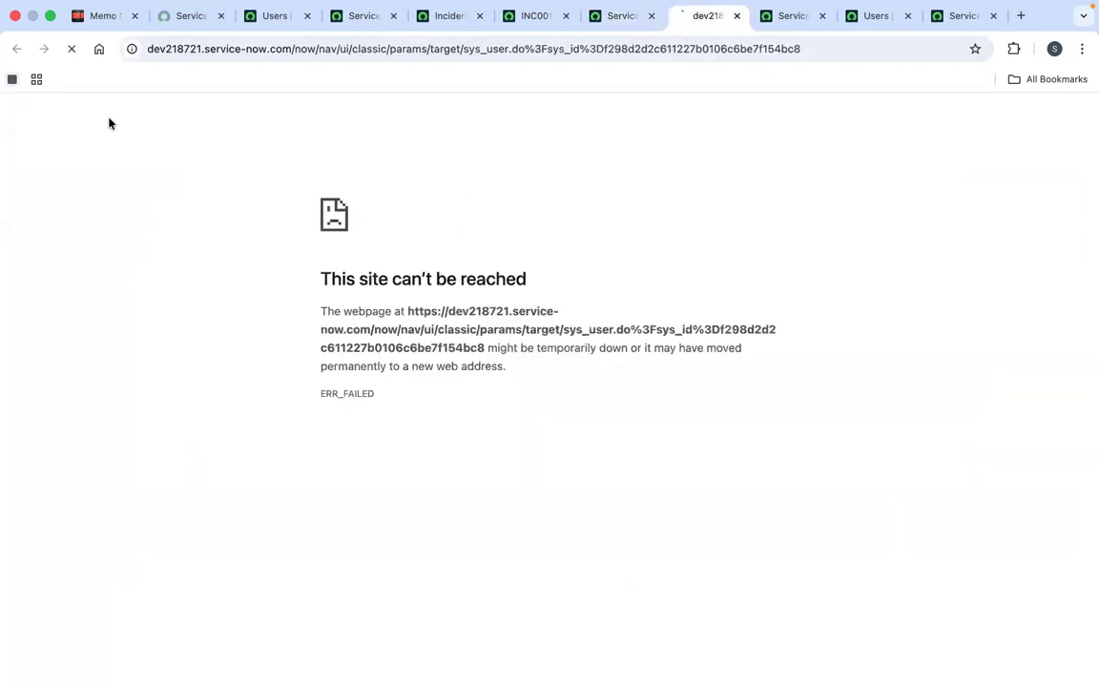
pyautogui.click(71, 51)
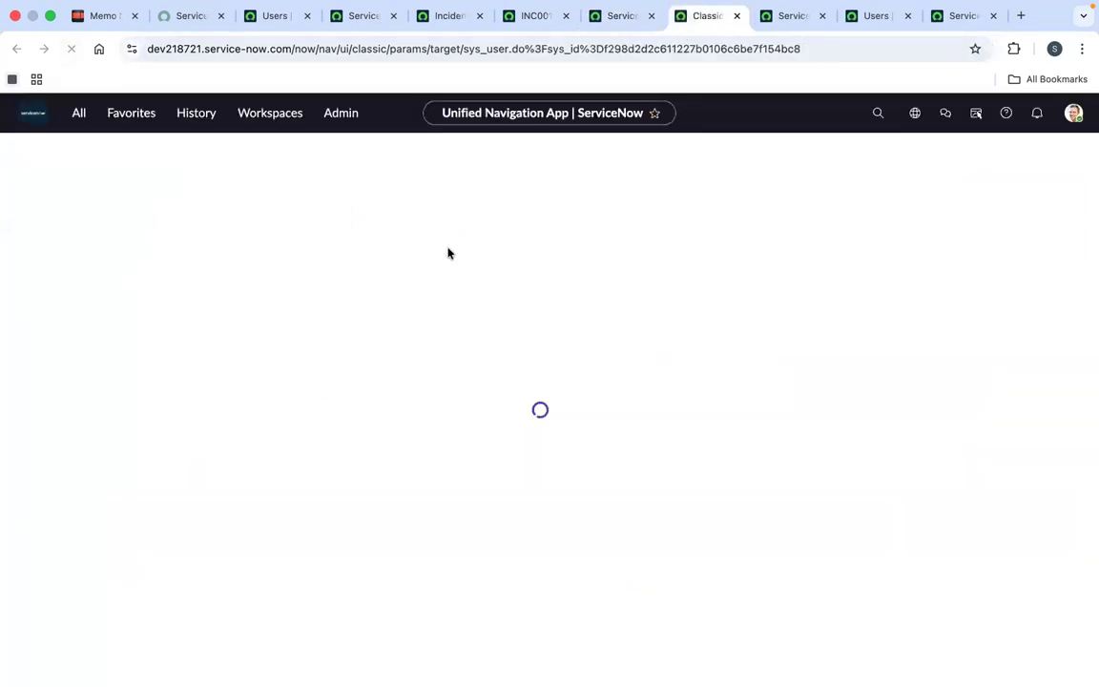
pyautogui.scroll(-12, 540, 253)
pyautogui.scroll(3, 540, 253)
pyautogui.scroll(-8, 540, 253)
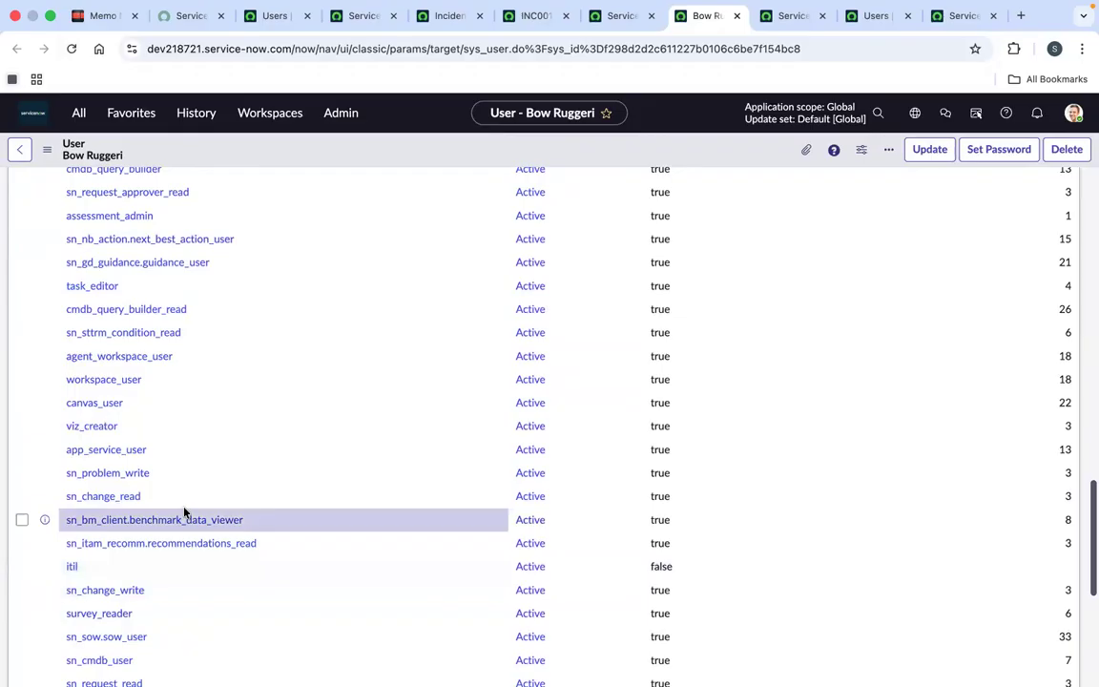
pyautogui.scroll(1, 184, 512)
pyautogui.scroll(15, 184, 512)
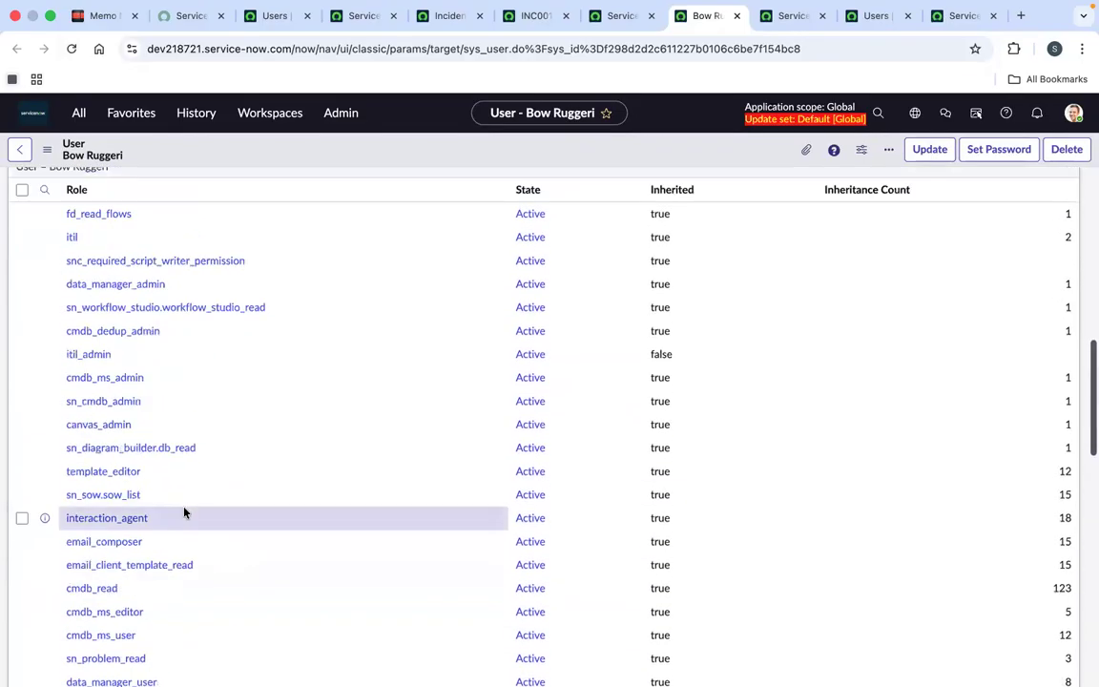
pyautogui.scroll(4, 184, 512)
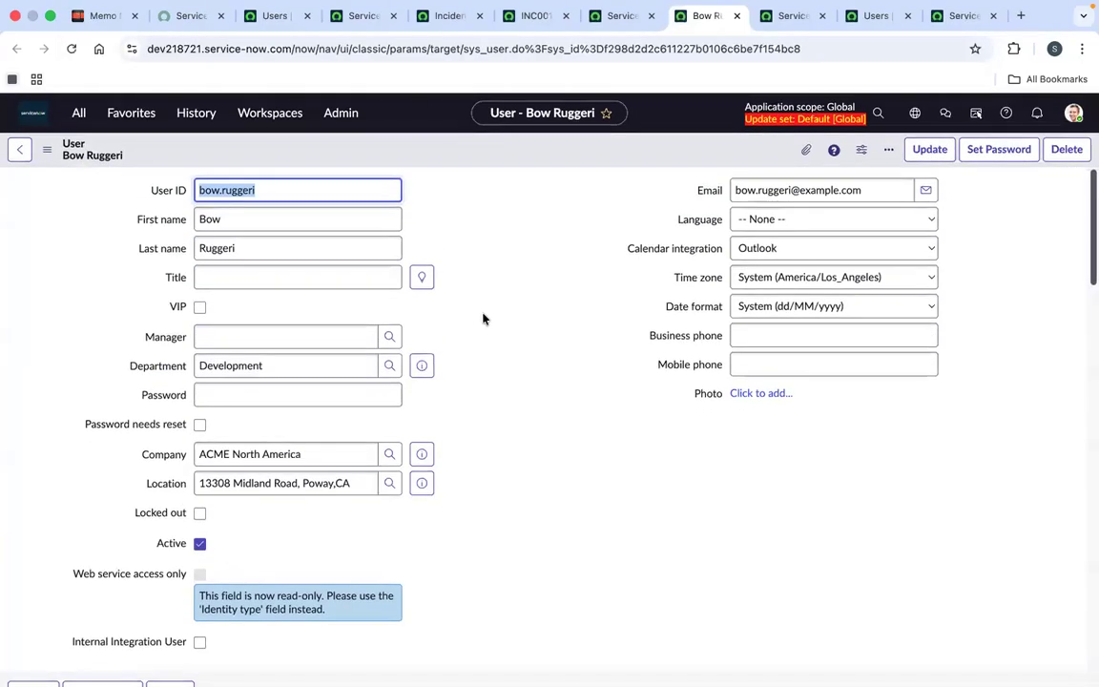
# Remove the itil_admin role from this group member's roles list and save the change.
pyautogui.scroll(-5, 579, 423)
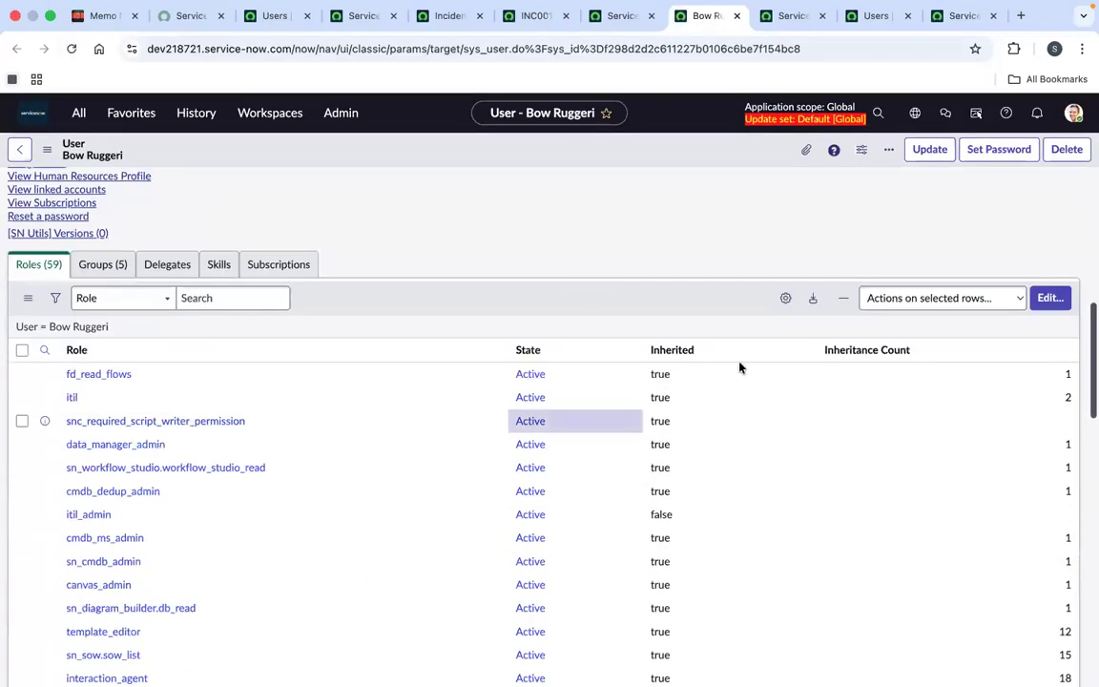
pyautogui.click(1046, 297)
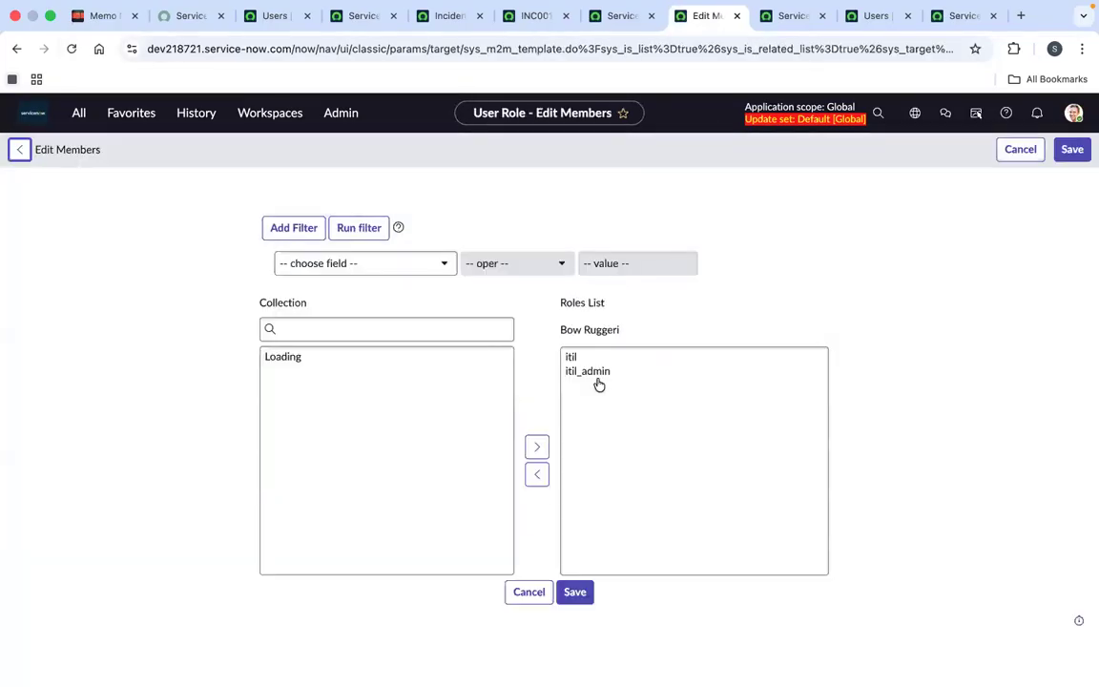
pyautogui.click(597, 375)
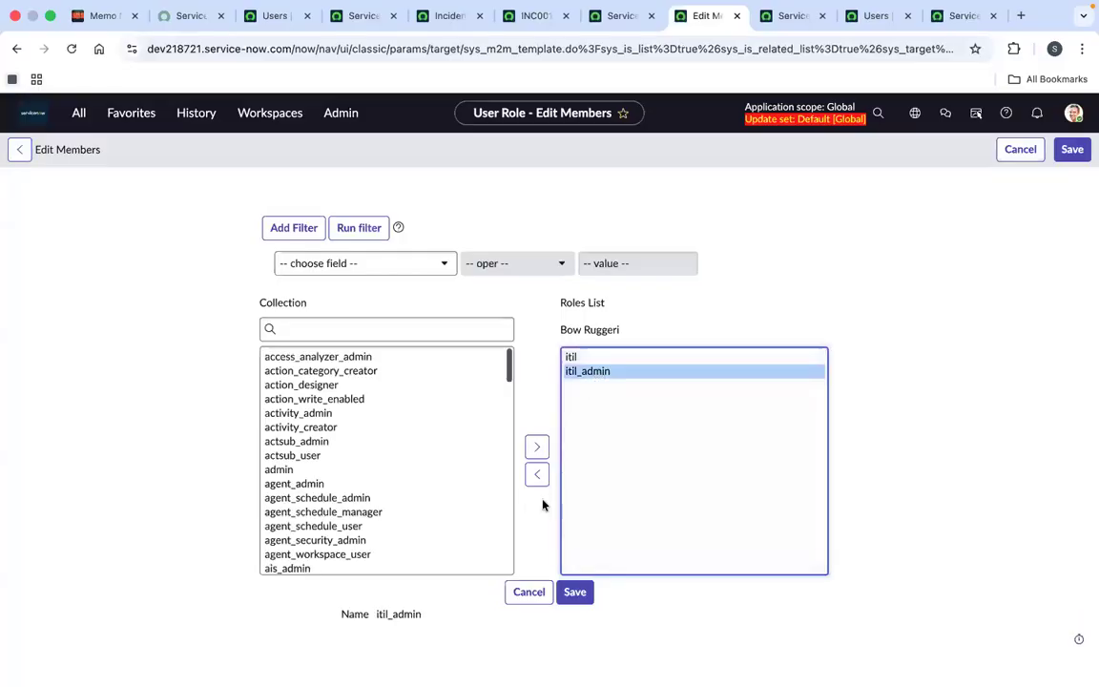
pyautogui.click(537, 475)
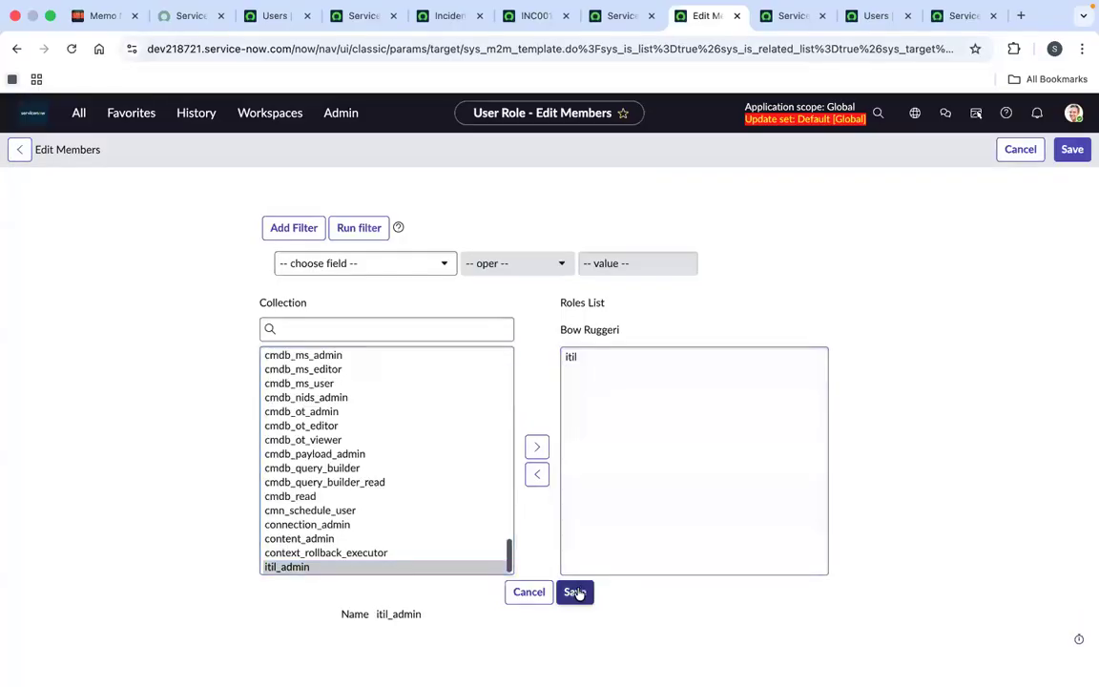
pyautogui.click(576, 592)
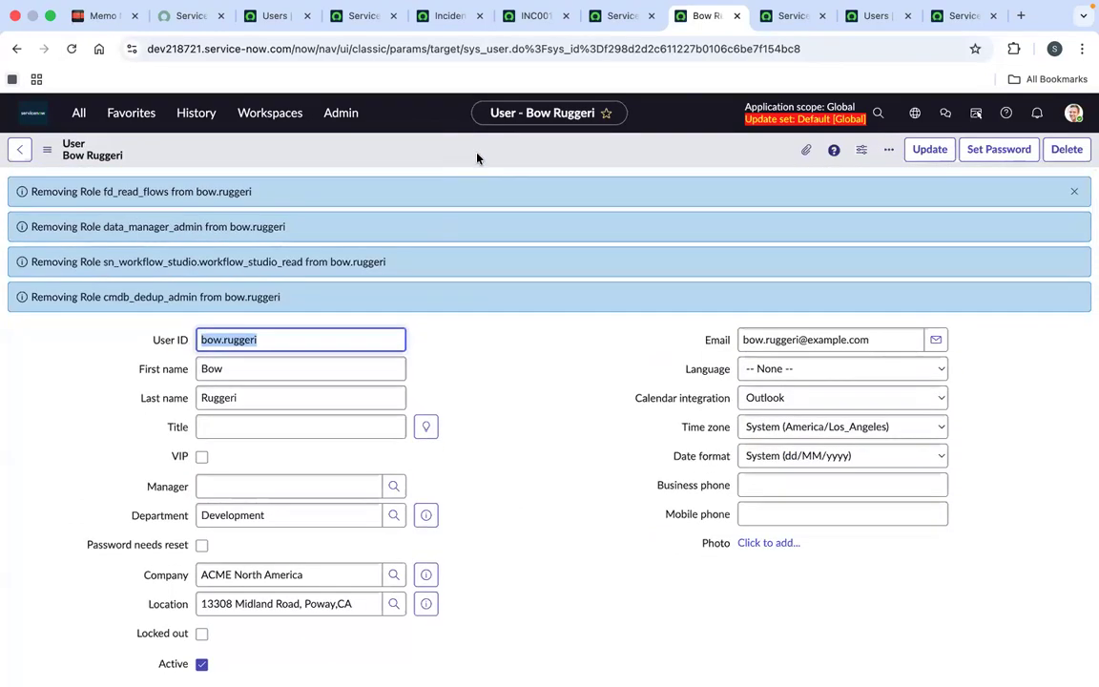
# Open the first listed ServiceNow Classes member's user record from the group and check its roles.
pyautogui.rightClick(477, 158)
pyautogui.click(615, 17)
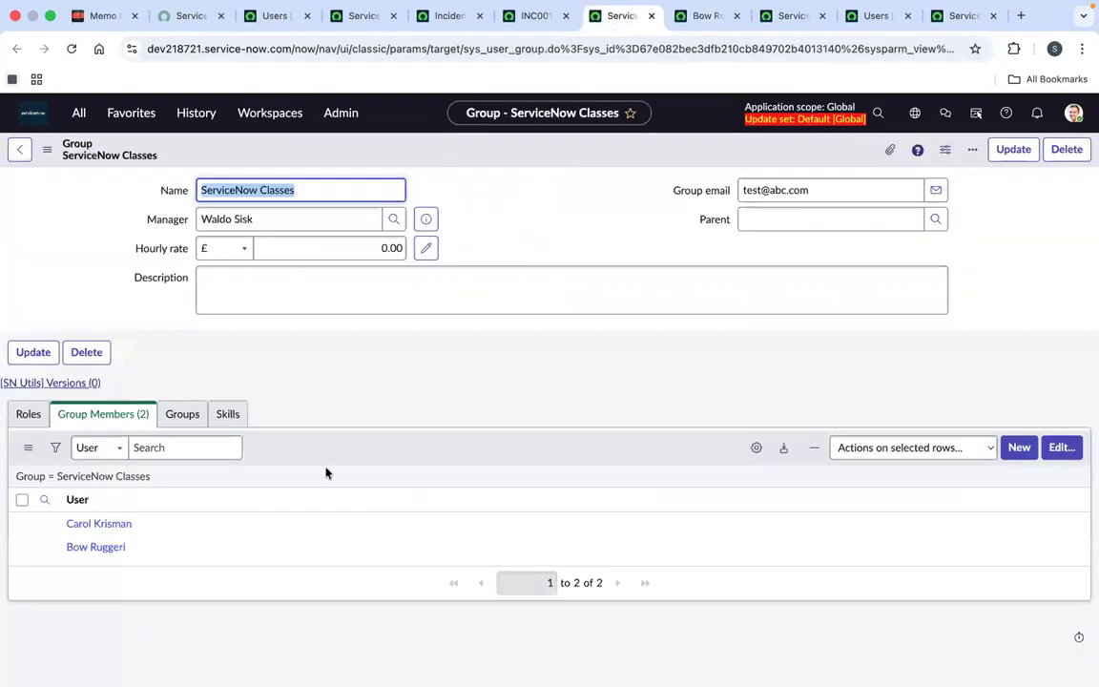
pyautogui.click(107, 526)
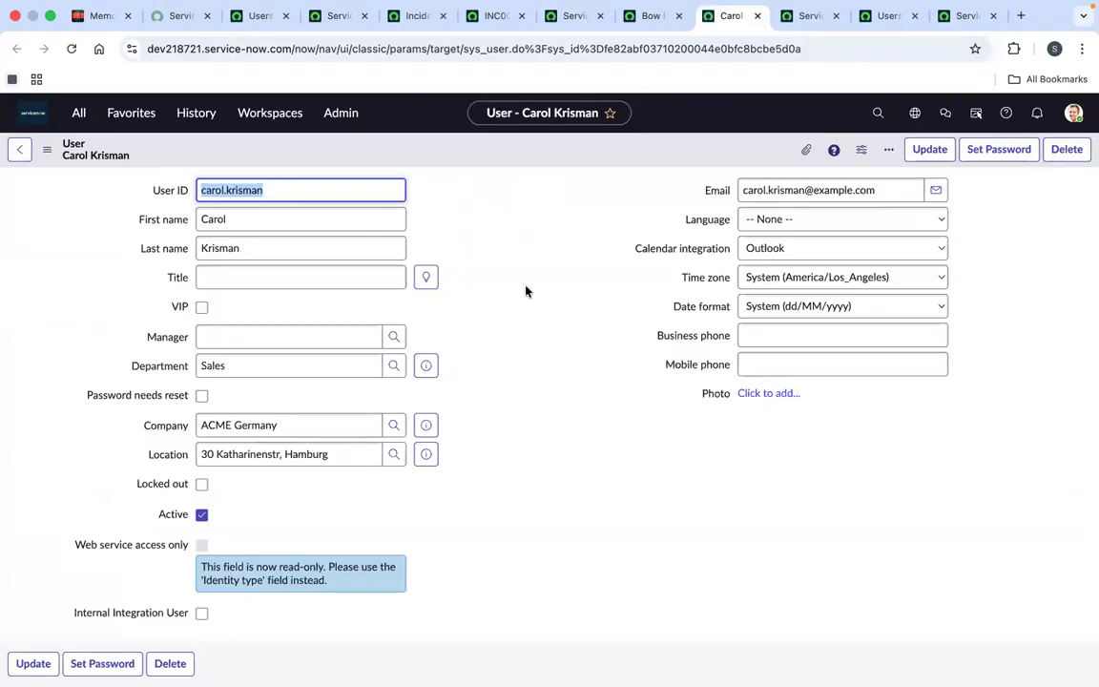
pyautogui.scroll(-5, 526, 291)
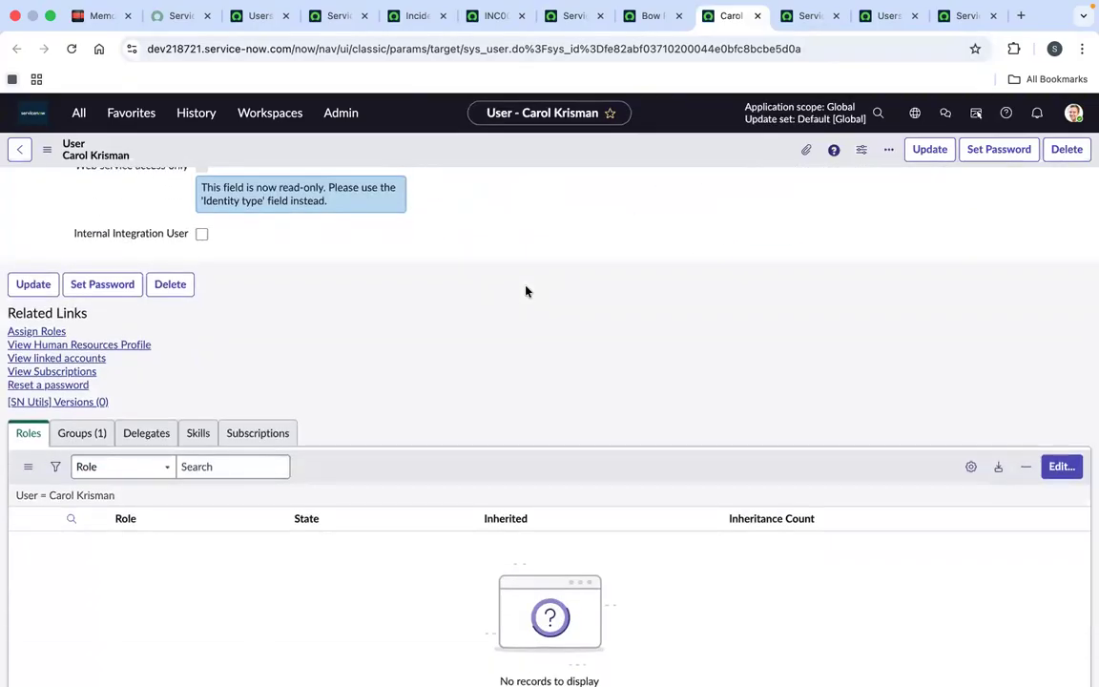
pyautogui.scroll(-1, 526, 291)
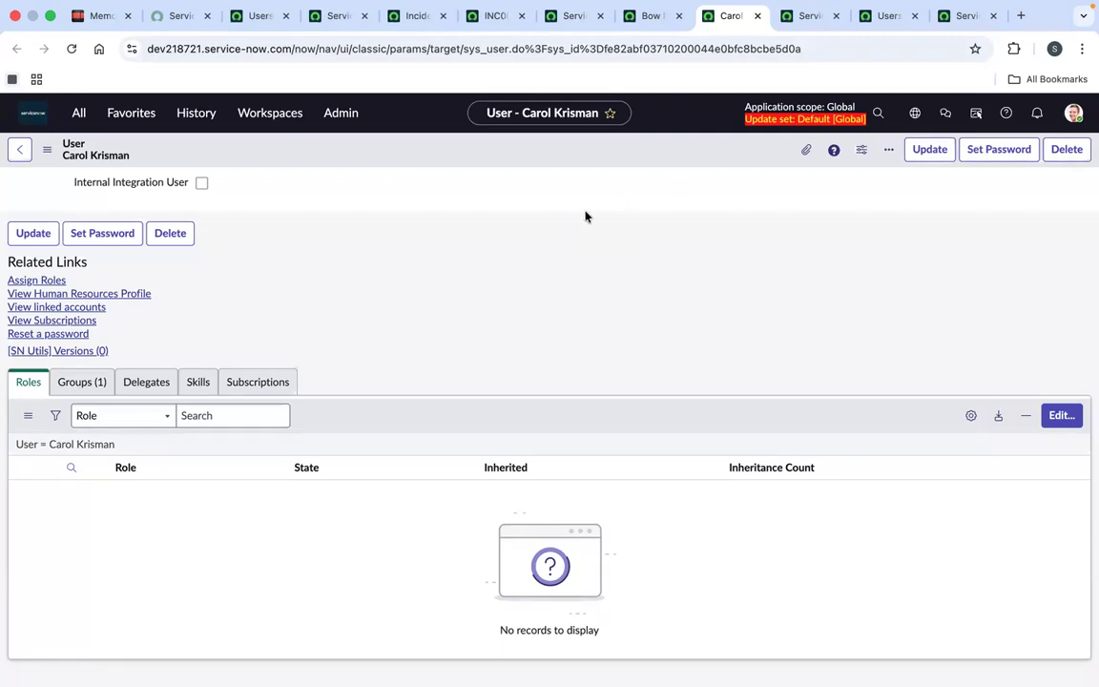
# Review the roles directly assigned to the second group member in the role editor and leave it without changes.
pyautogui.click(651, 16)
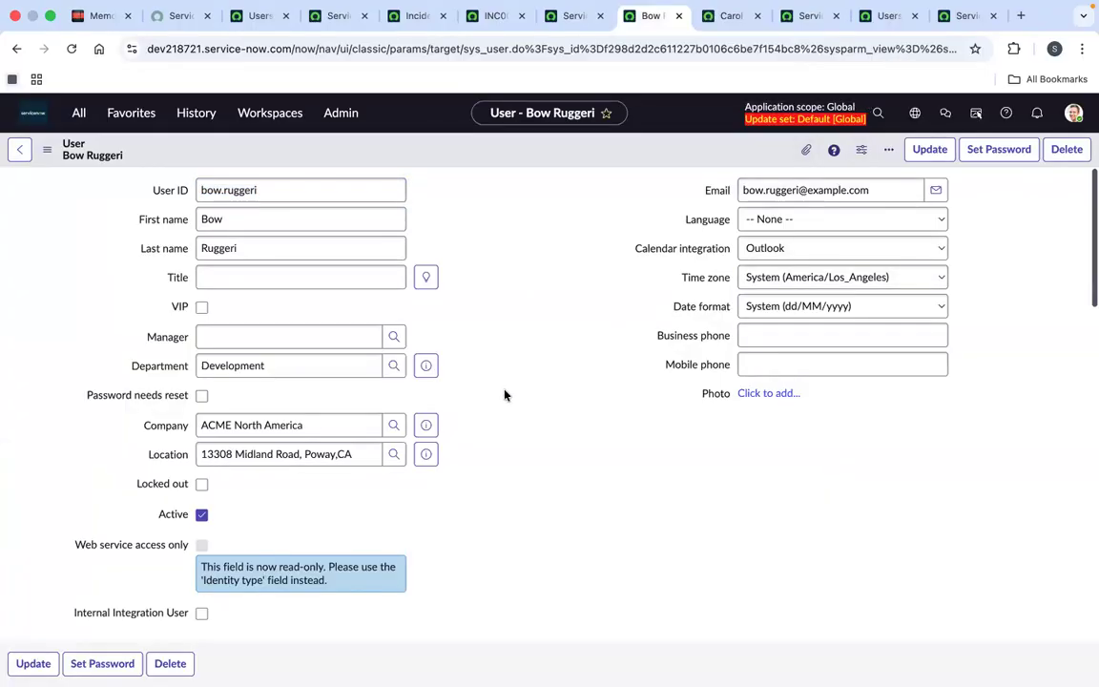
pyautogui.scroll(-15, 506, 395)
pyautogui.scroll(5, 505, 395)
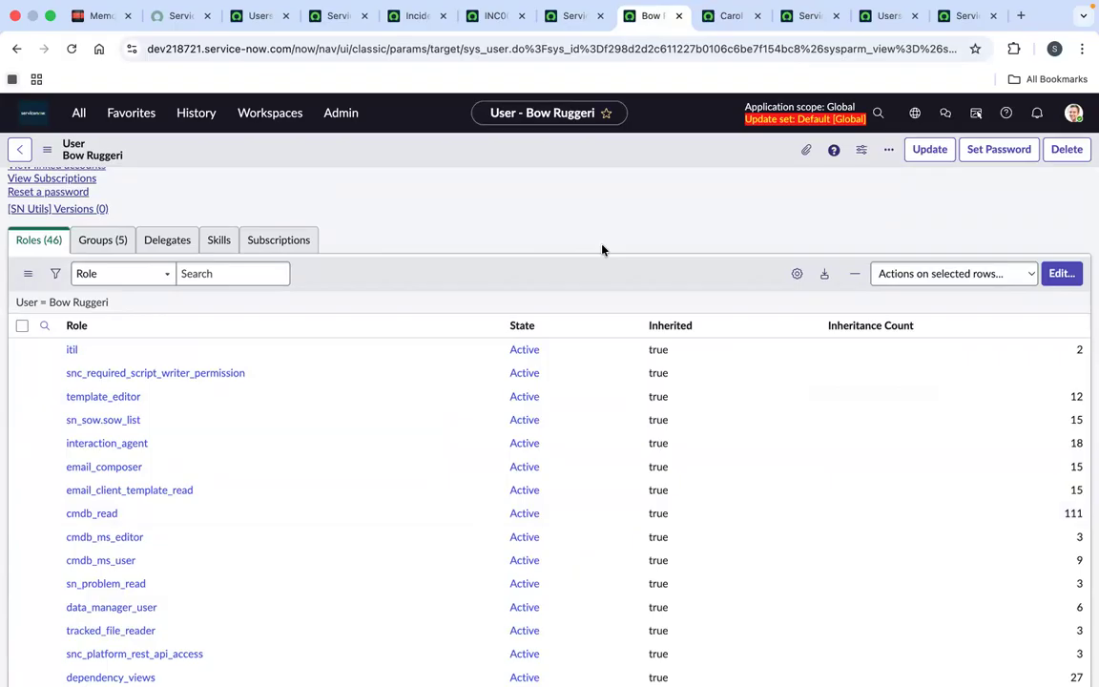
pyautogui.click(1060, 273)
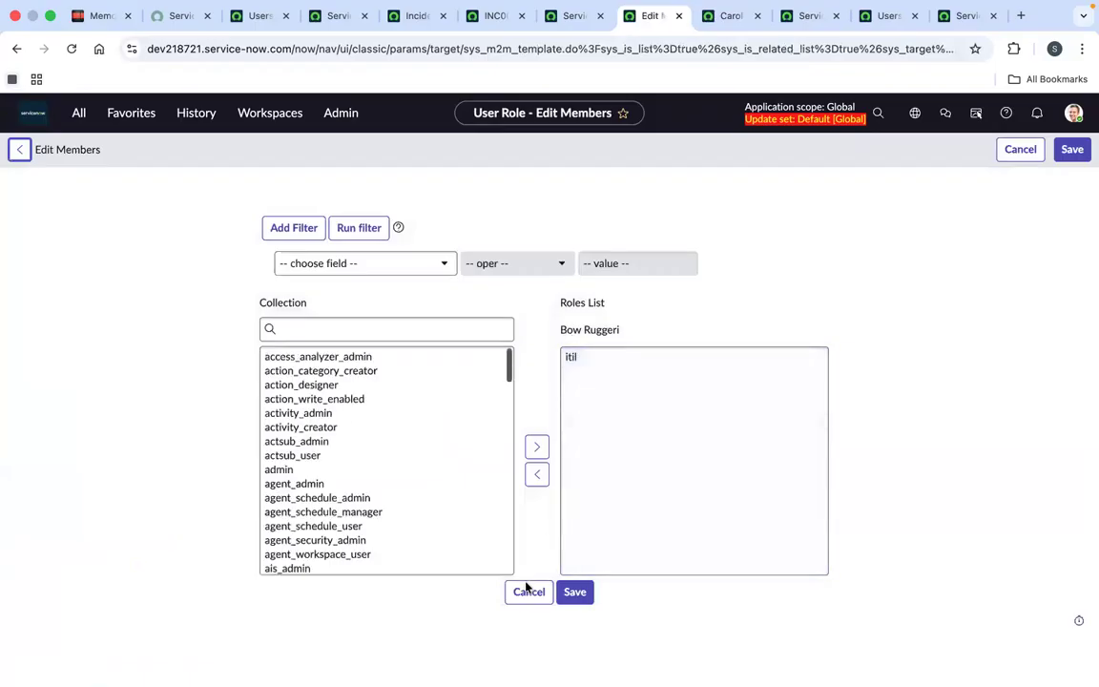
pyautogui.click(526, 591)
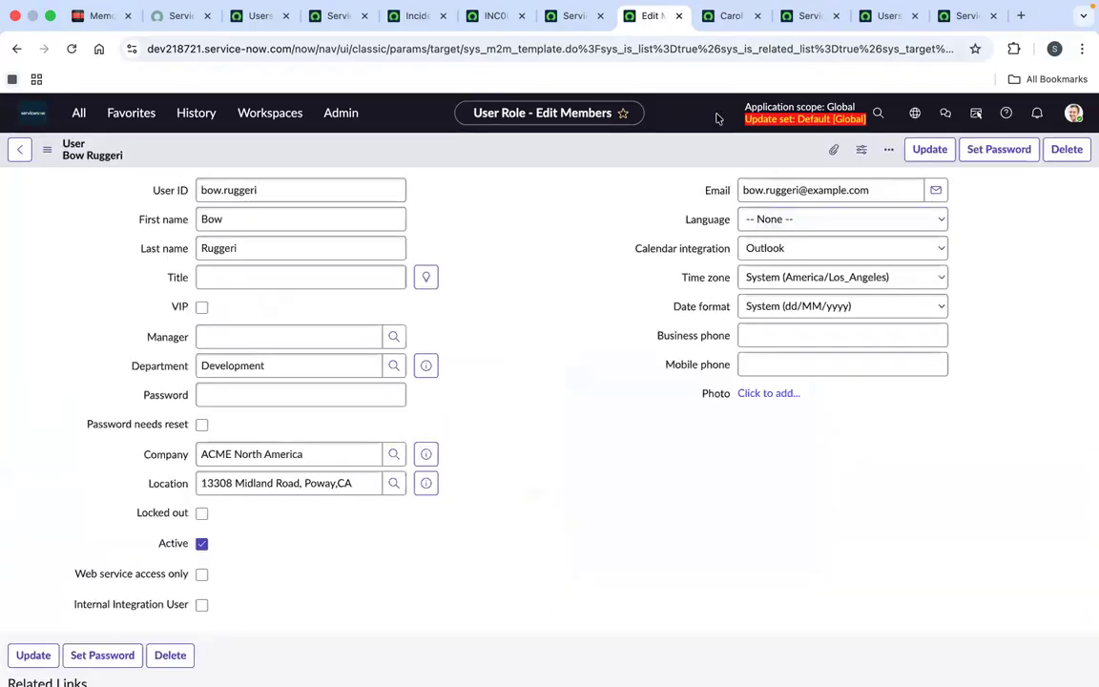
# Compare the ServiceNow Classes members with the users selectable for Assigned to on incident INC0010394.
pyautogui.click(491, 15)
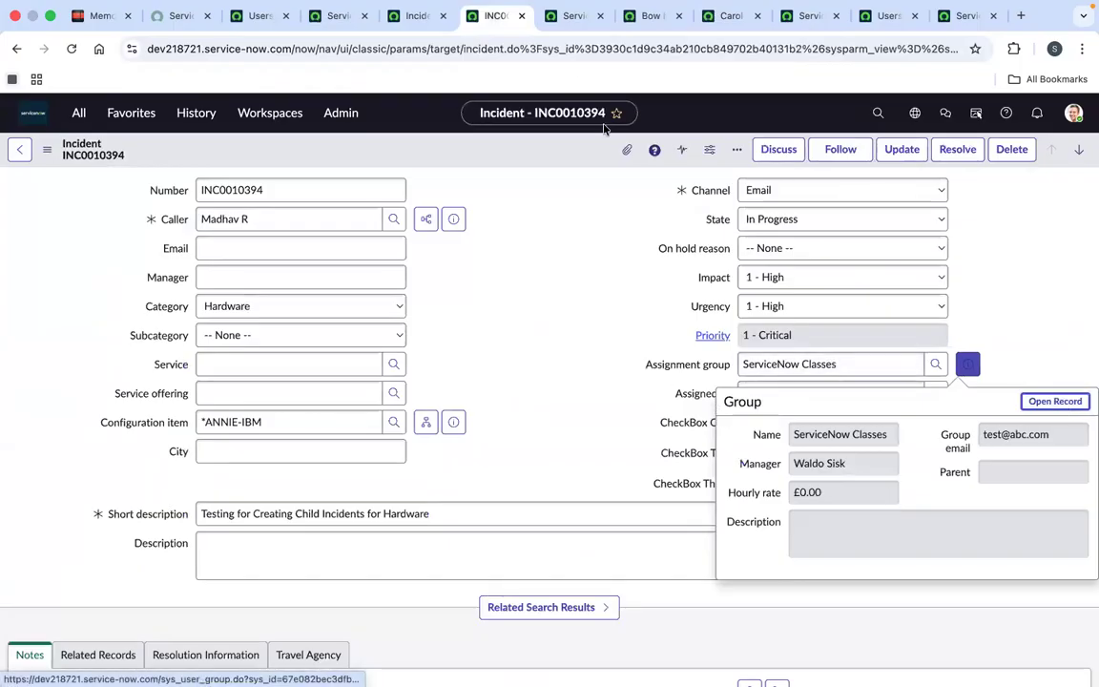
pyautogui.click(571, 15)
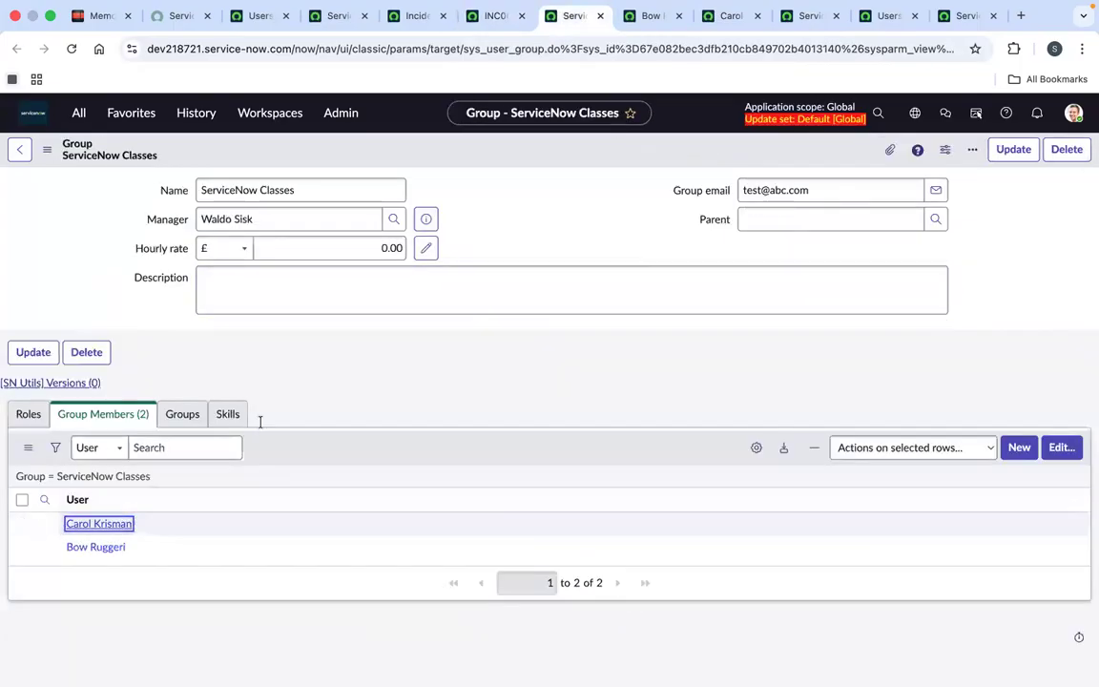
pyautogui.hotkey('ctrl', 'shift', 'Tab')
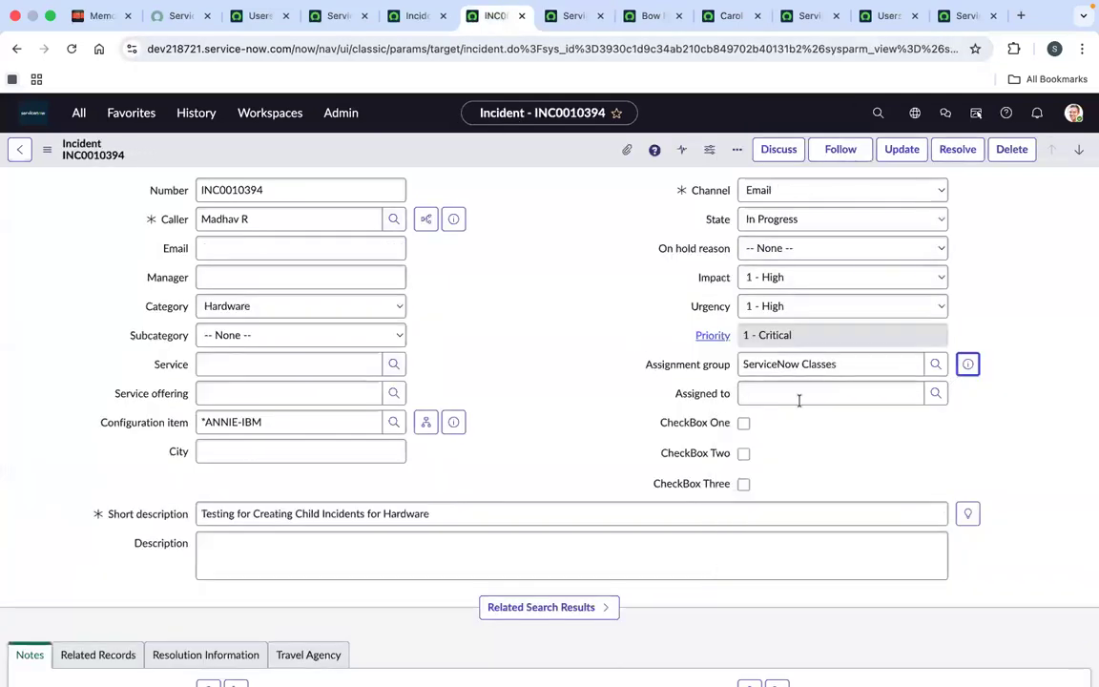
pyautogui.click(803, 395)
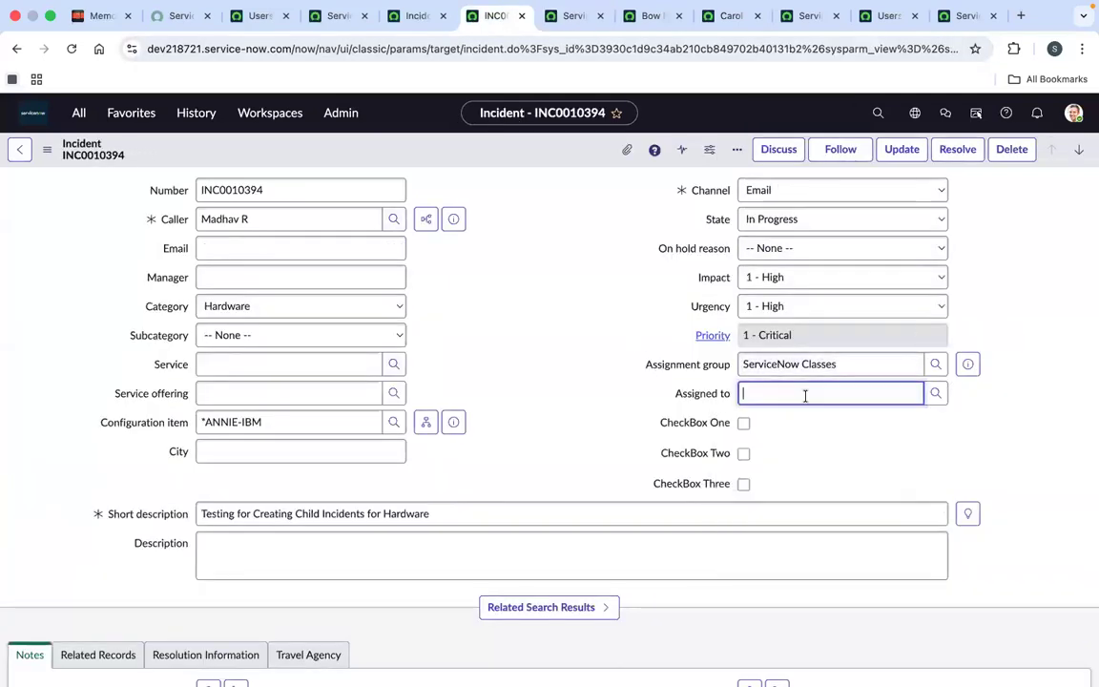
pyautogui.click(936, 395)
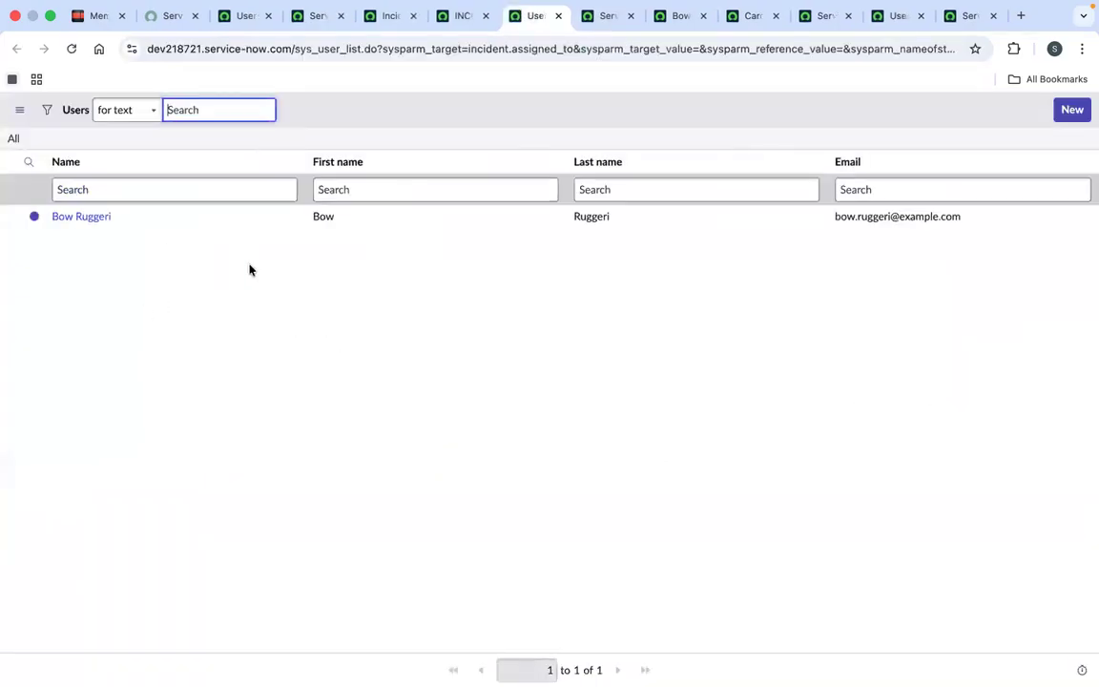
pyautogui.click(559, 16)
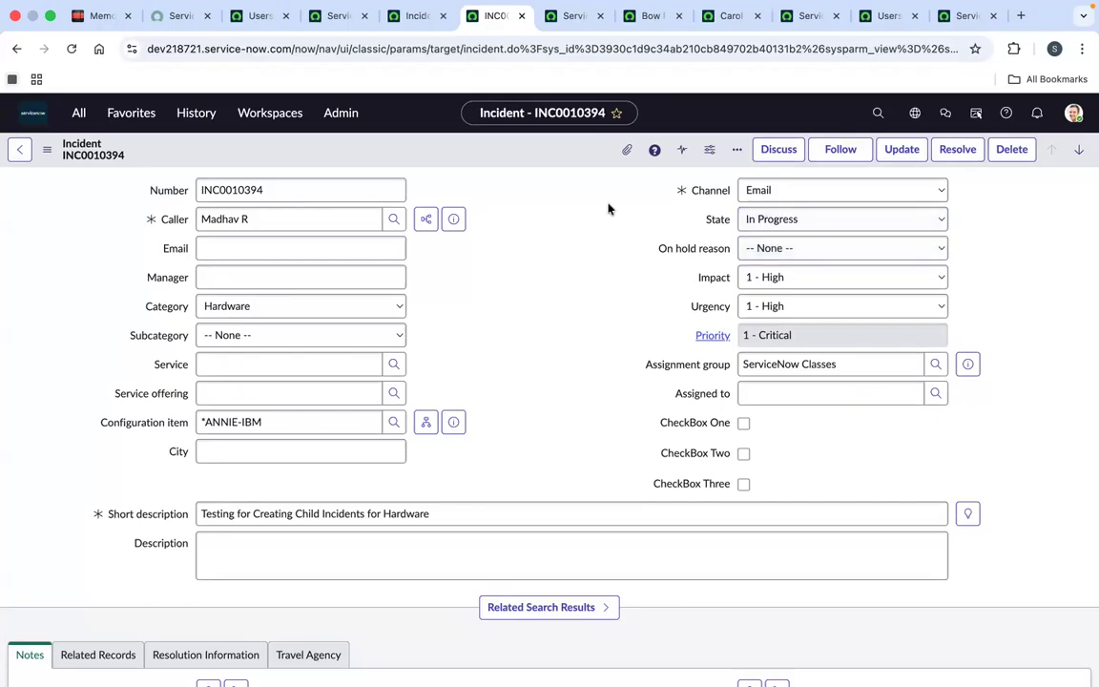
# Revisit the ServiceNow Classes group and its second member's user record, and return to incident INC0010394.
pyautogui.click(551, 16)
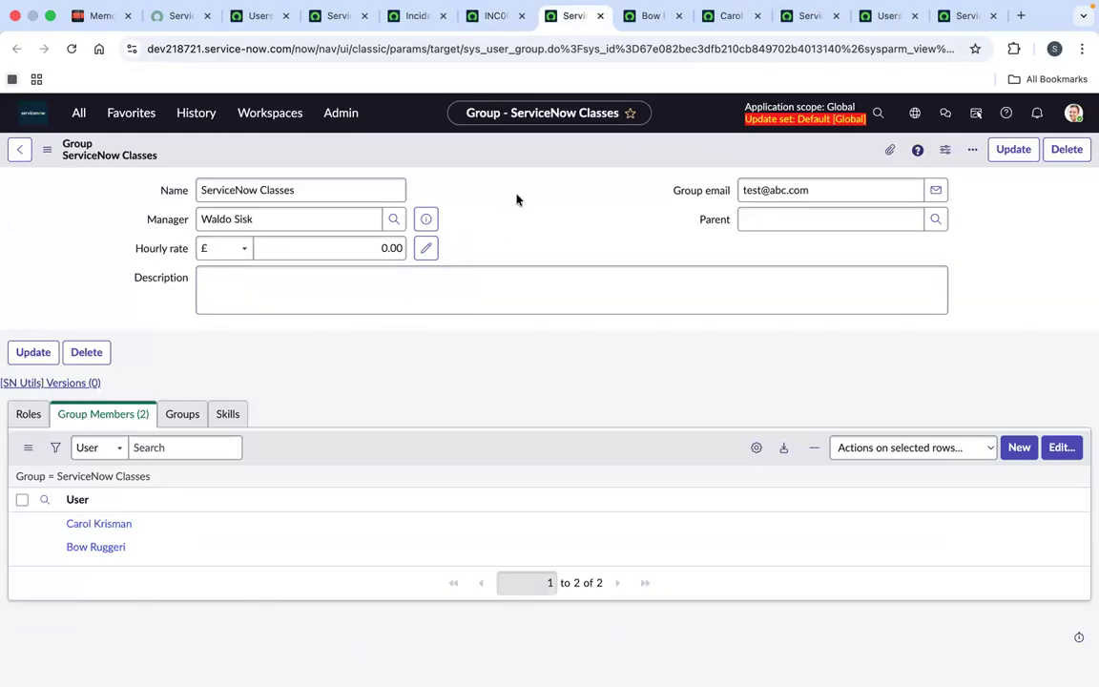
pyautogui.click(645, 21)
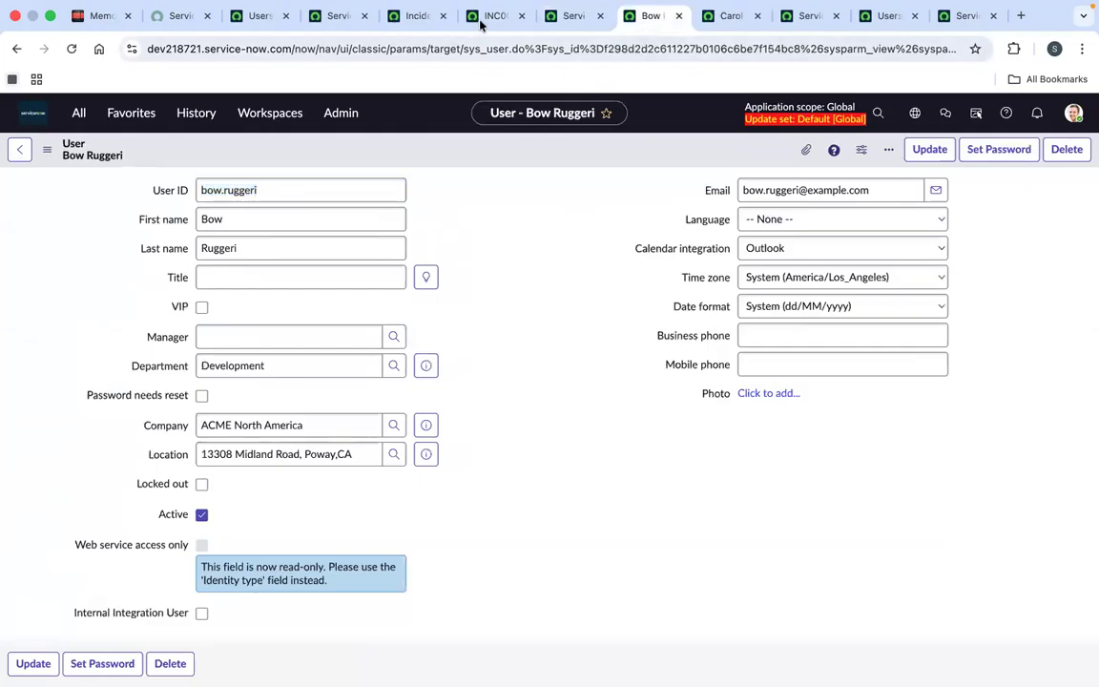
pyautogui.click(483, 21)
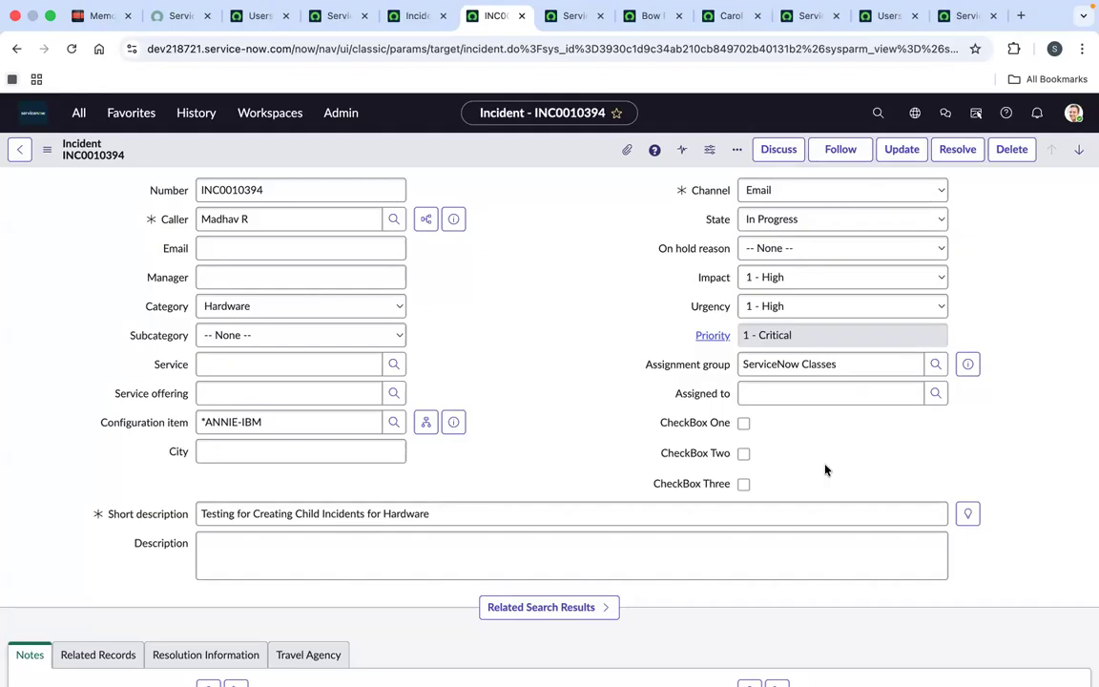
# Return from incident INC0010394 to the first listed ServiceNow Classes member's user record and review its details and roles.
pyautogui.click(856, 392)
pyautogui.click(859, 446)
pyautogui.click(731, 16)
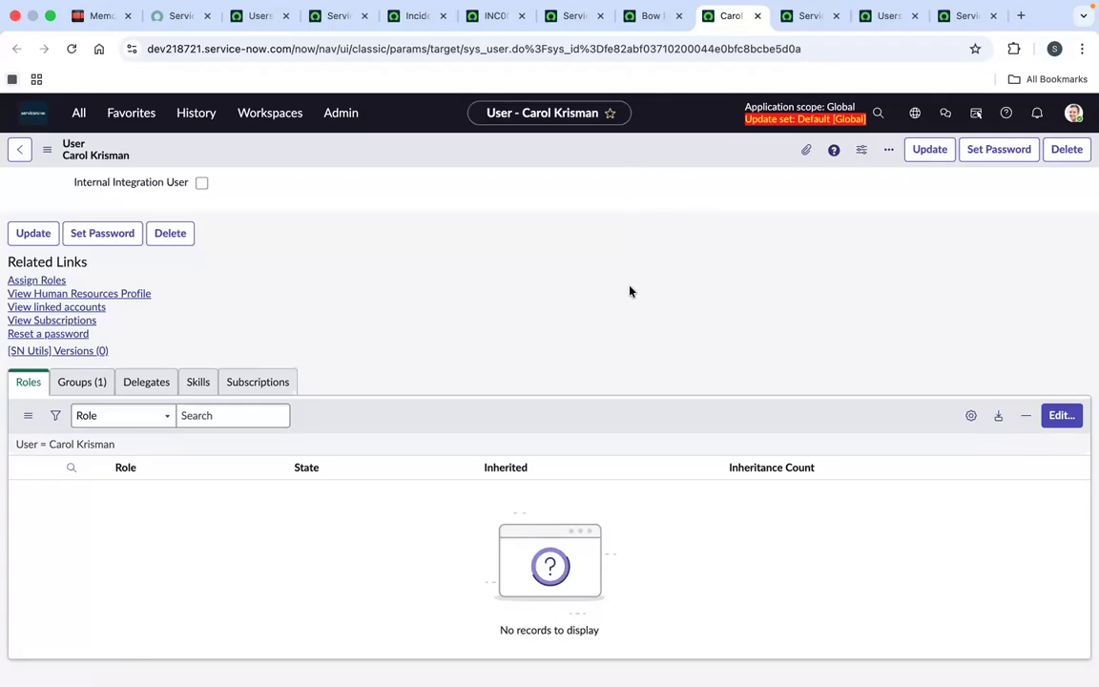
pyautogui.scroll(5, 629, 291)
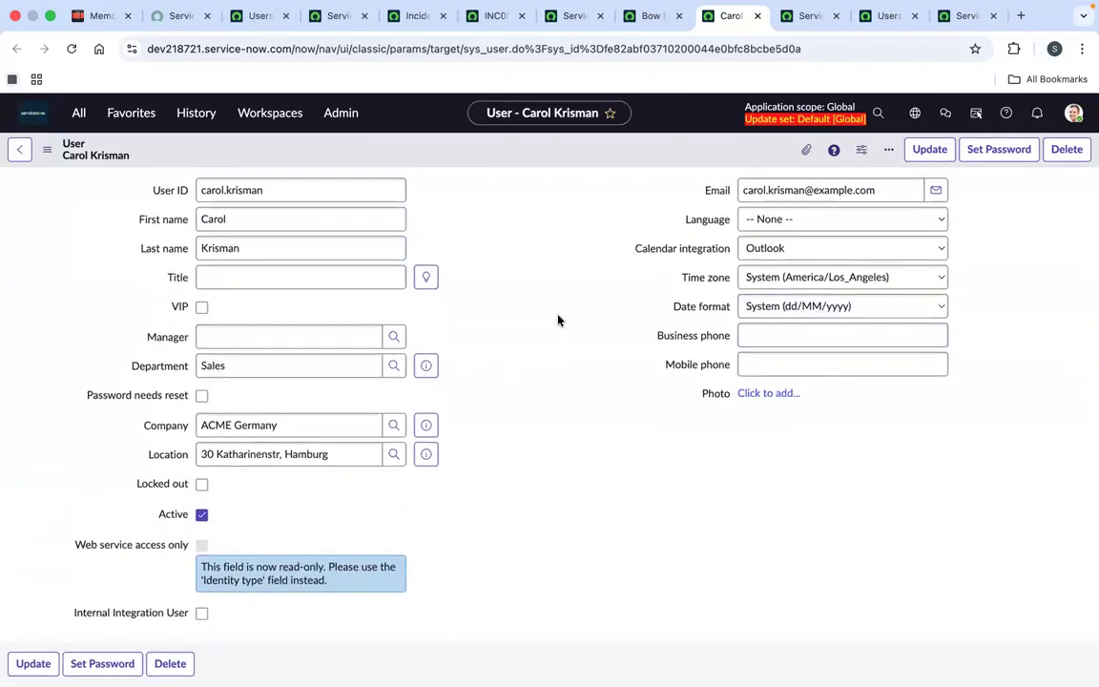
pyautogui.scroll(-4, 559, 321)
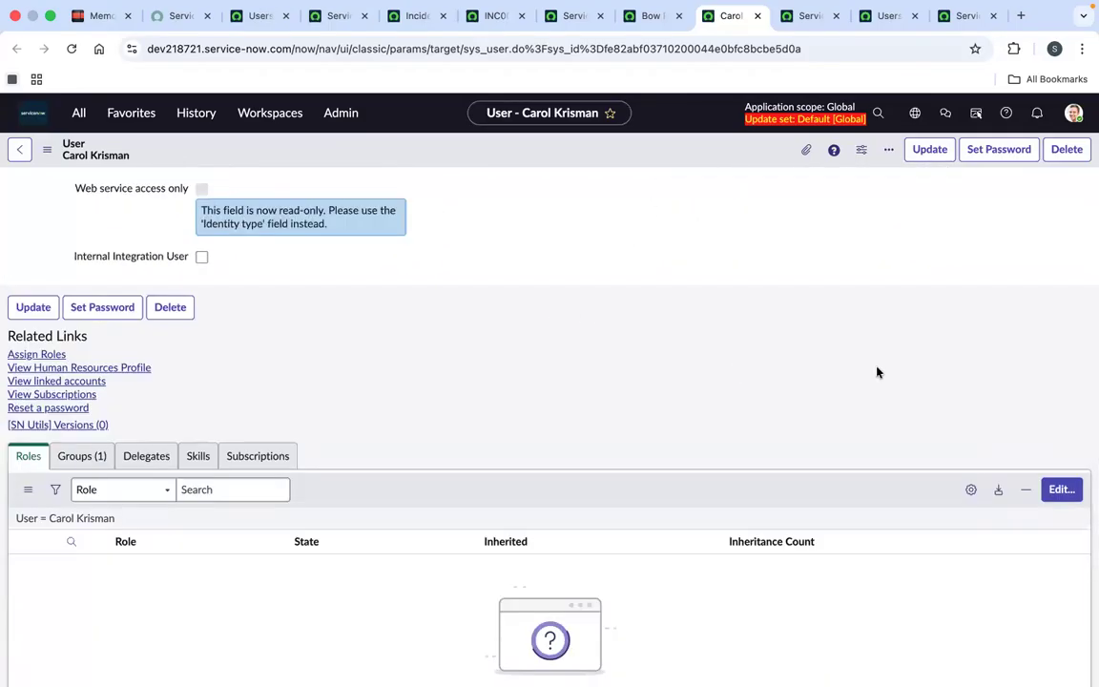
# Add the itil role directly to this group member's roles list and save the user record.
pyautogui.click(1060, 489)
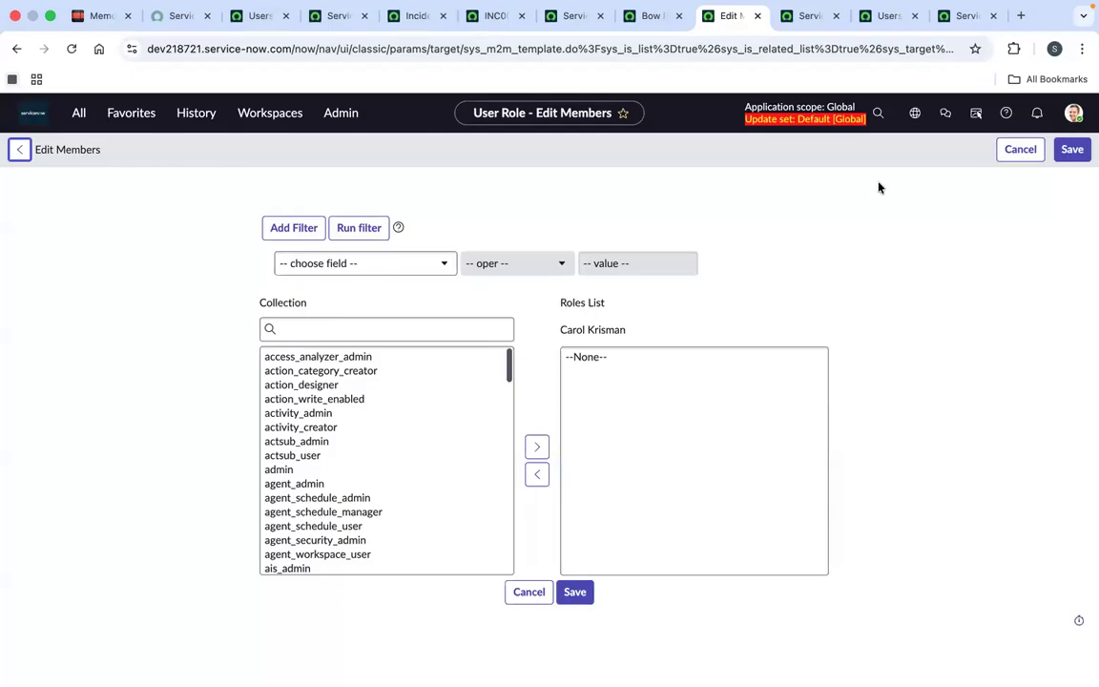
pyautogui.click(433, 329)
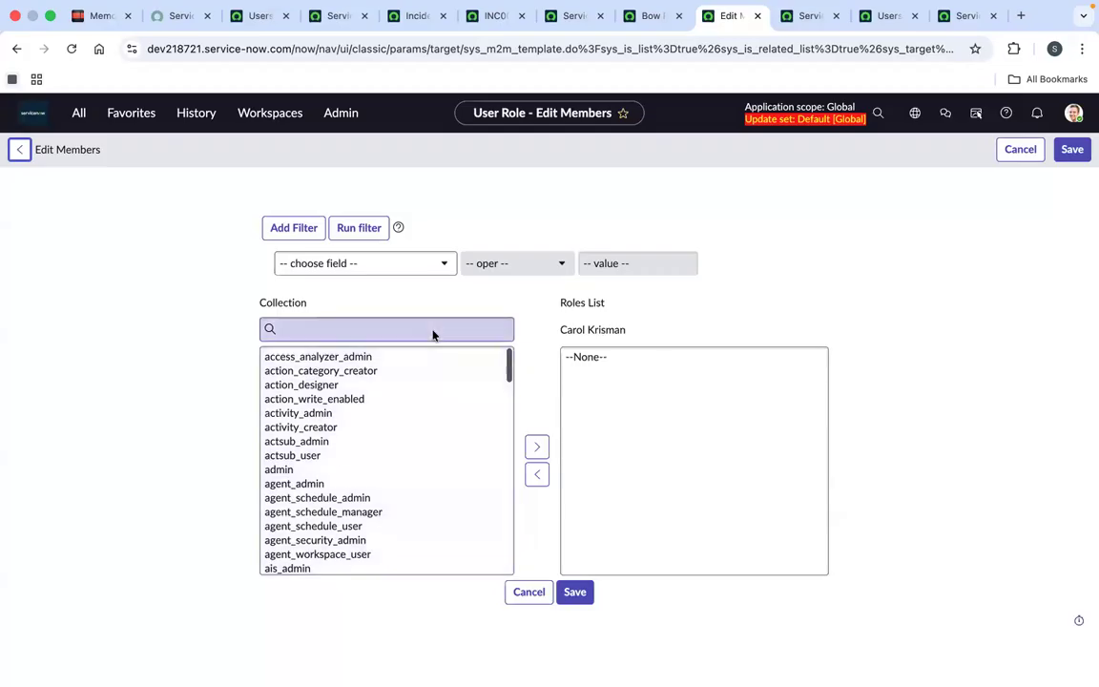
pyautogui.write('itil')
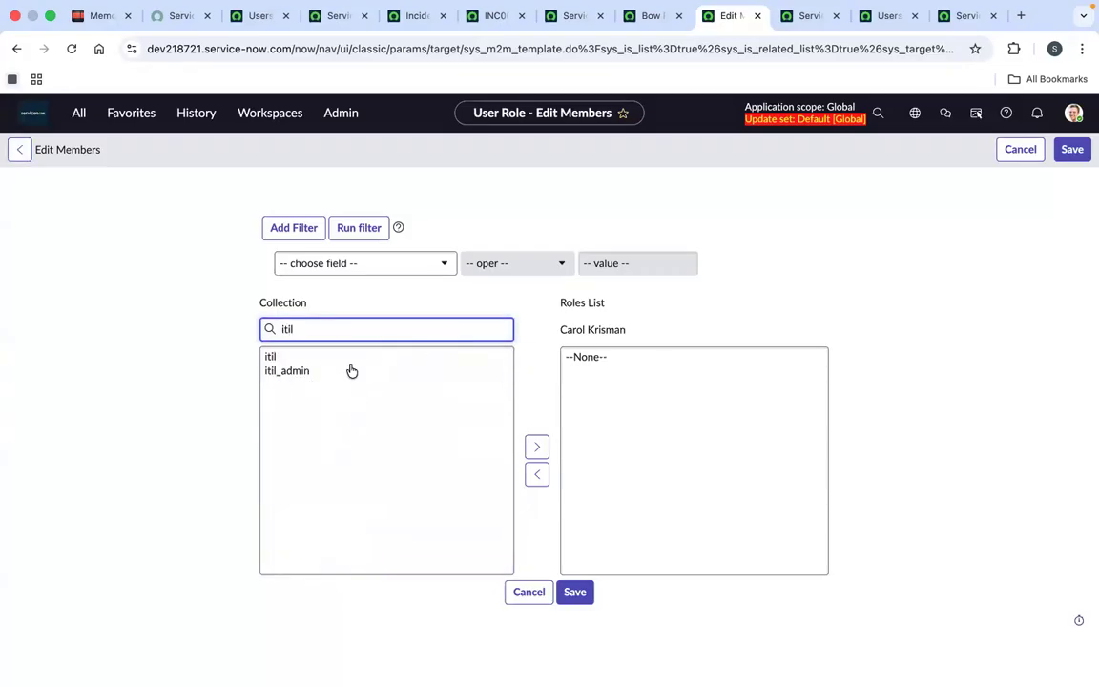
pyautogui.click(351, 370)
pyautogui.click(329, 357)
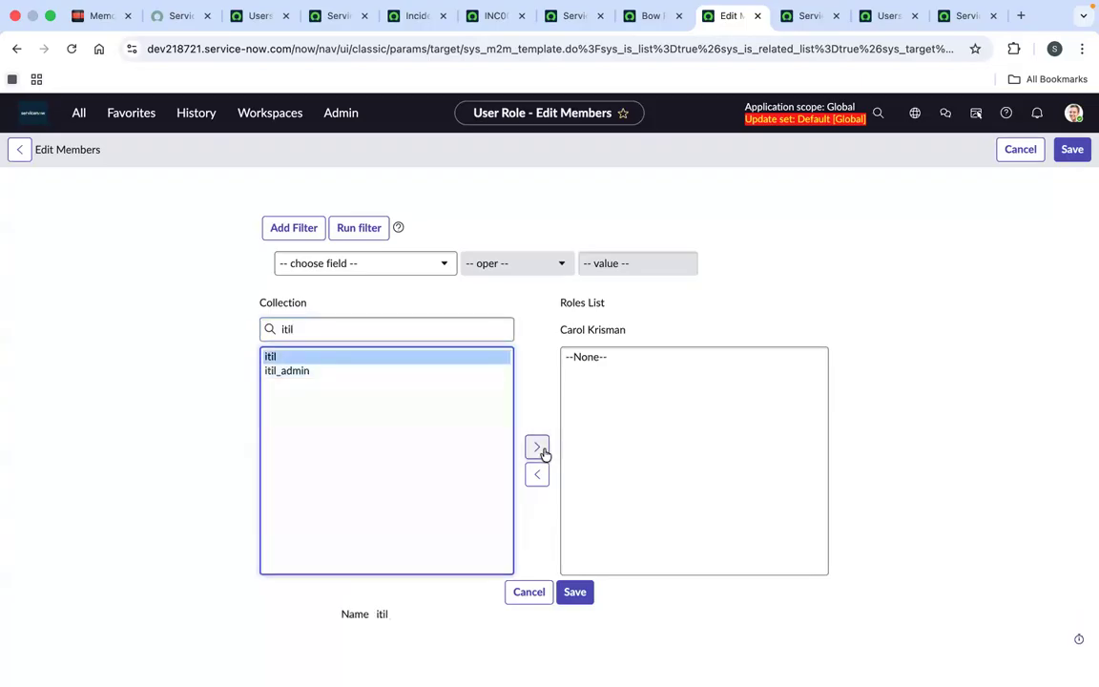
pyautogui.click(537, 447)
pyautogui.click(575, 593)
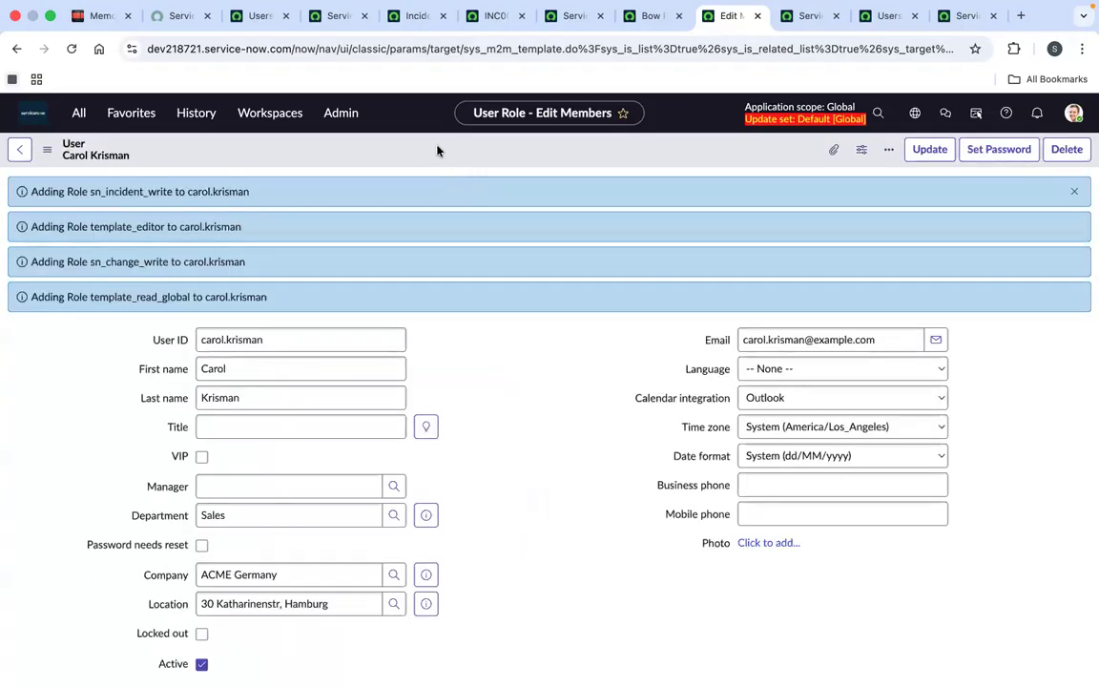
pyautogui.rightClick(432, 152)
pyautogui.press('Escape')
pyautogui.rightClick(437, 149)
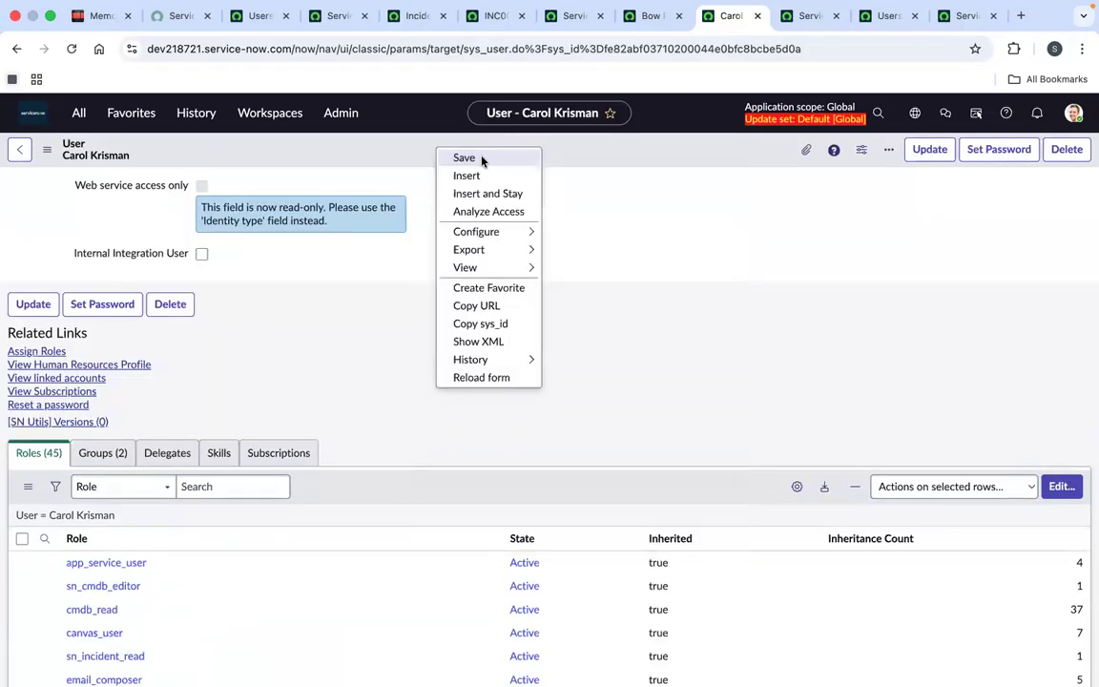
# Reload incident INC0010394, set Assigned to to the group member holding the itil role, and save the incident.
pyautogui.click(462, 17)
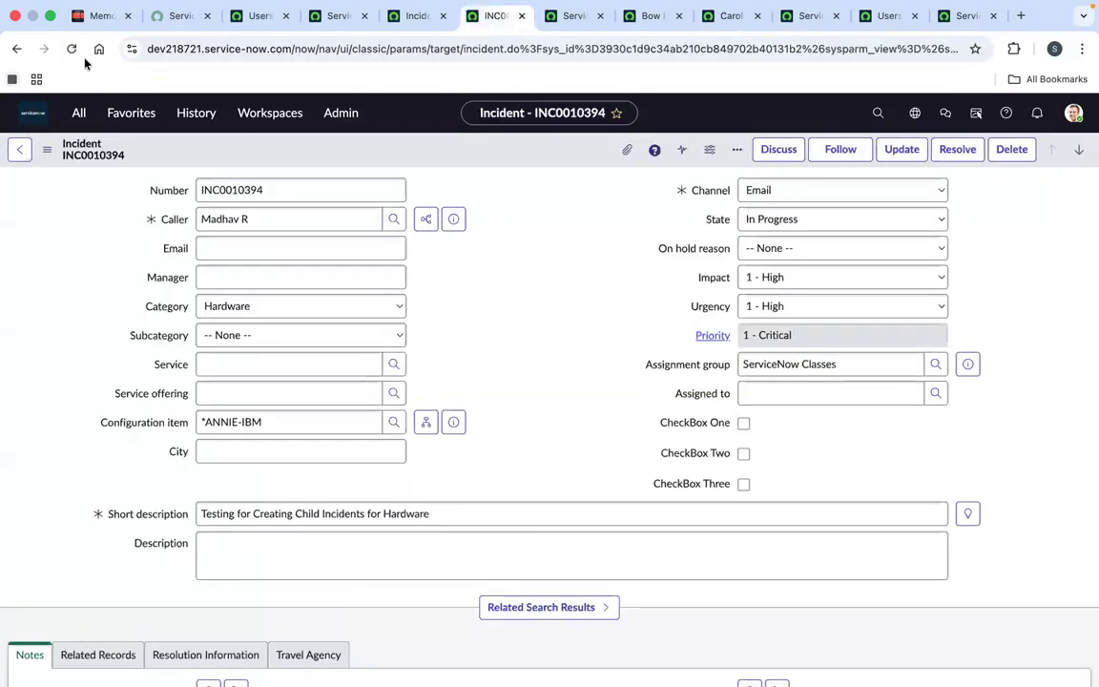
pyautogui.click(72, 48)
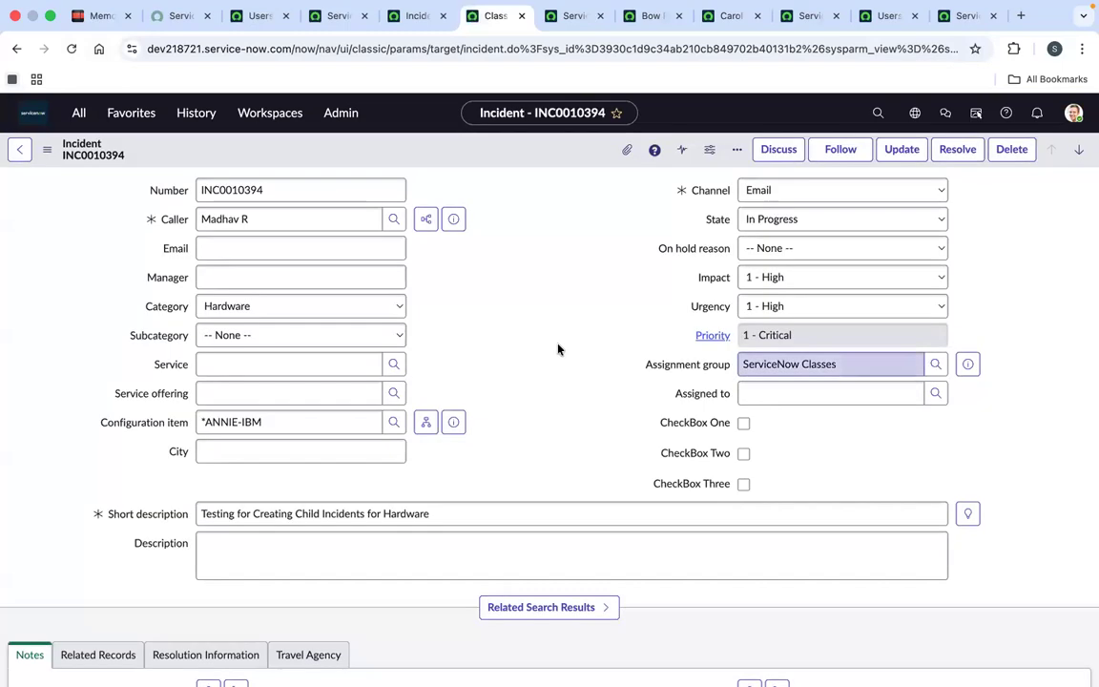
pyautogui.click(936, 393)
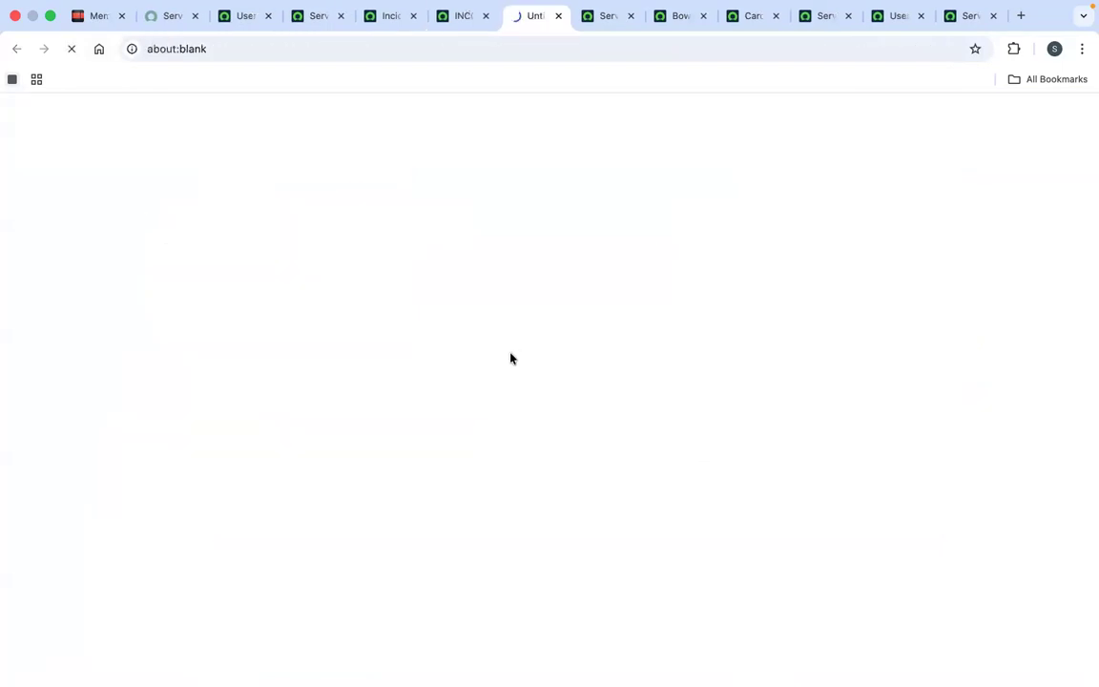
pyautogui.click(84, 241)
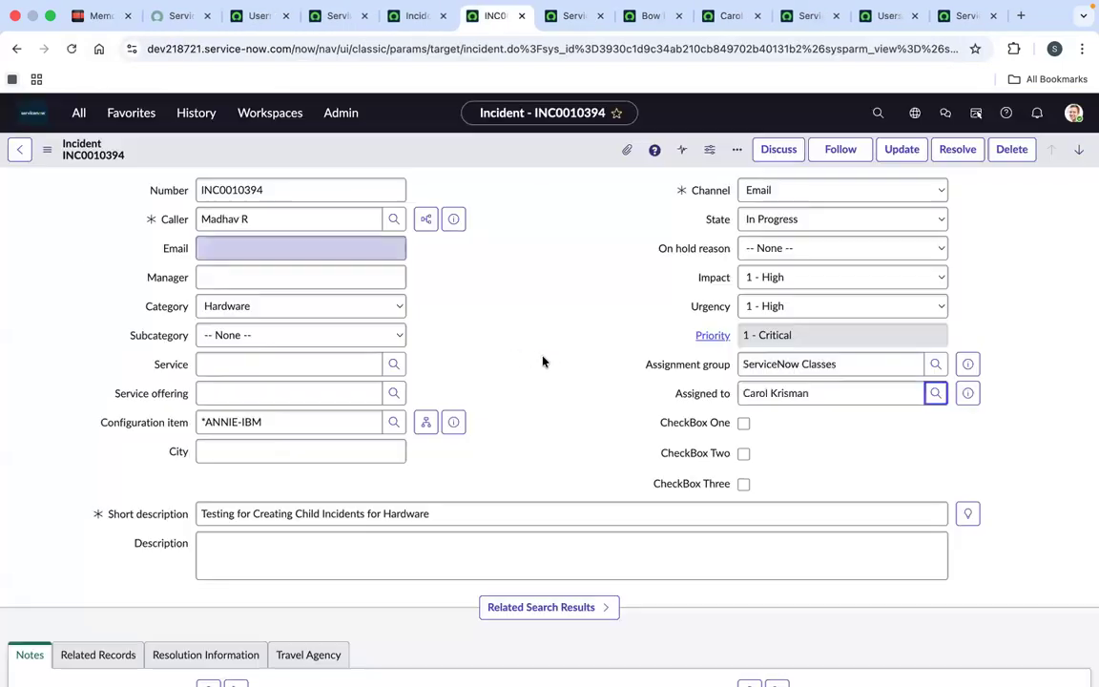
pyautogui.rightClick(450, 142)
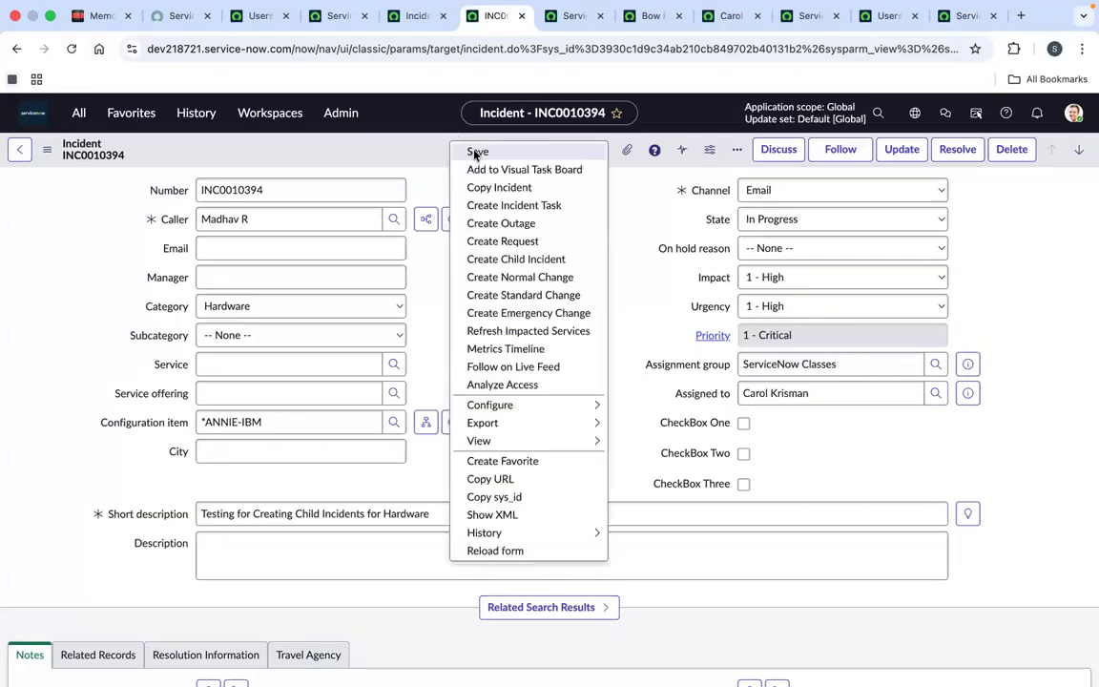
pyautogui.click(476, 153)
# Look through the assigned member's role list for itil and the inherited roles, and close that user record.
pyautogui.click(730, 15)
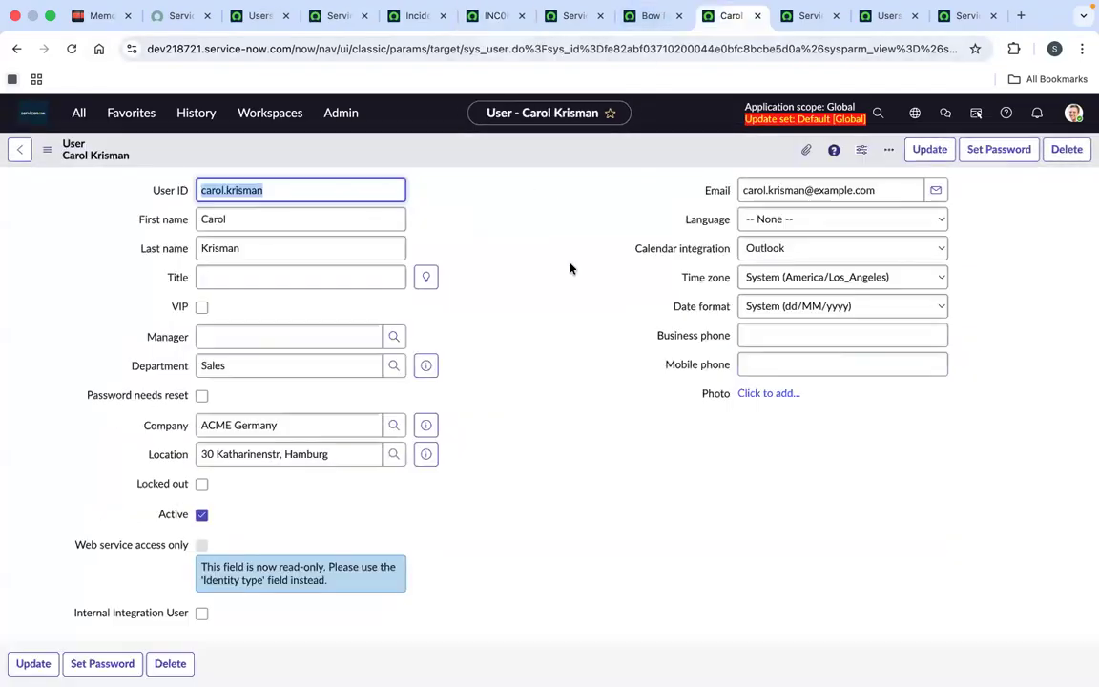
pyautogui.scroll(-2, 569, 268)
pyautogui.scroll(-15, 570, 268)
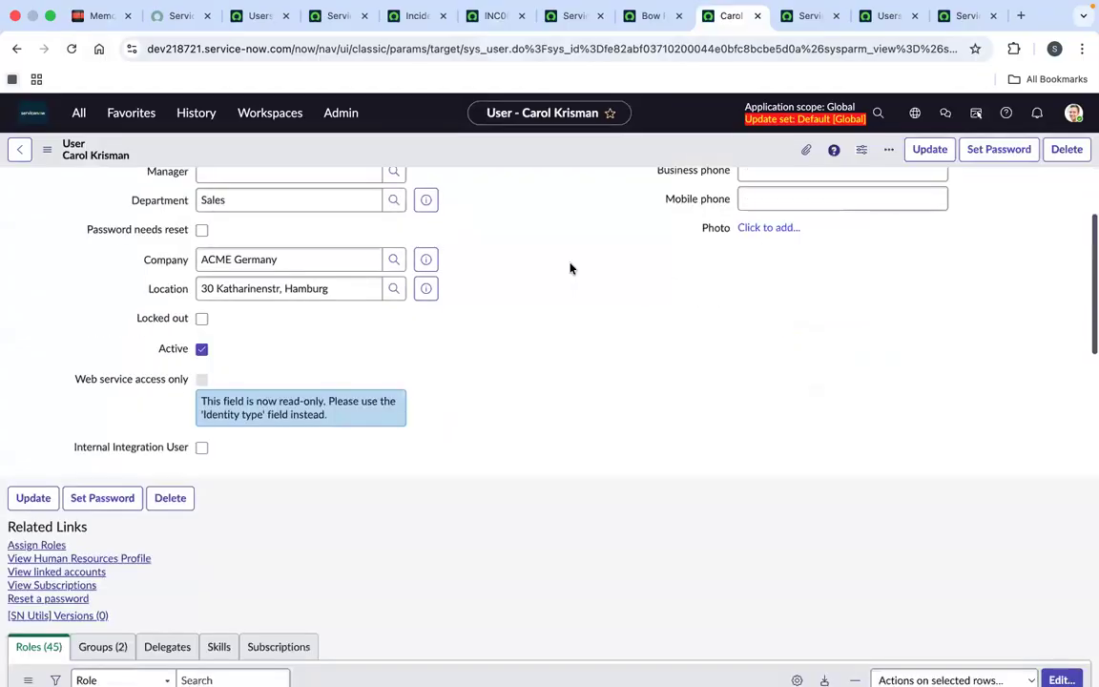
pyautogui.scroll(4, 569, 268)
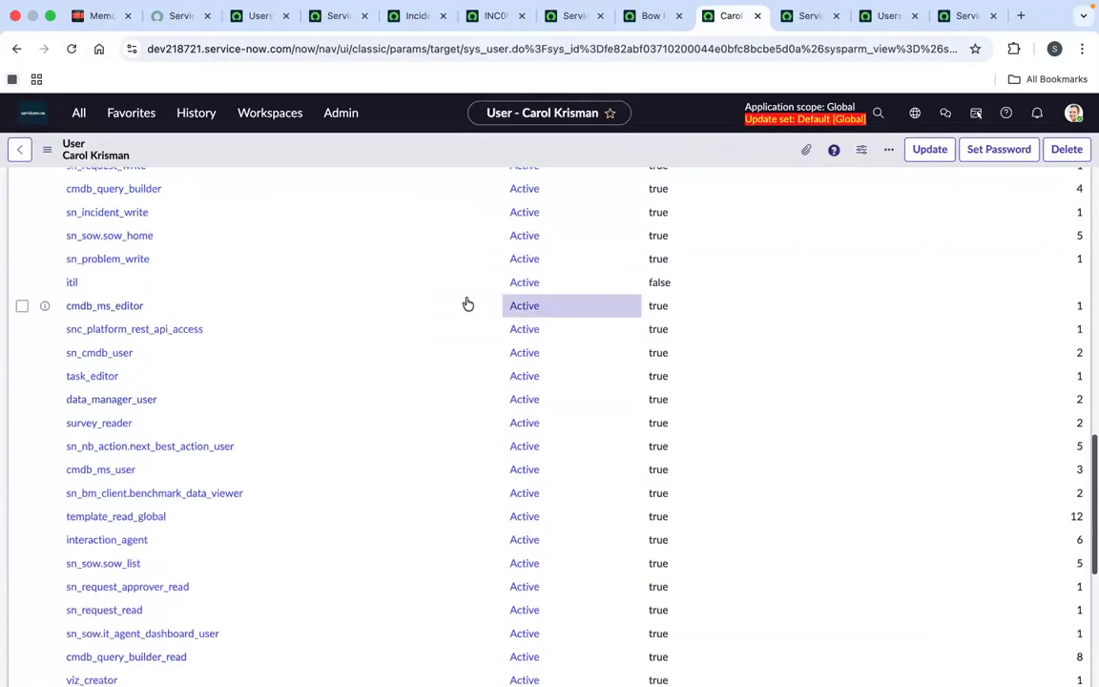
pyautogui.scroll(15, 319, 309)
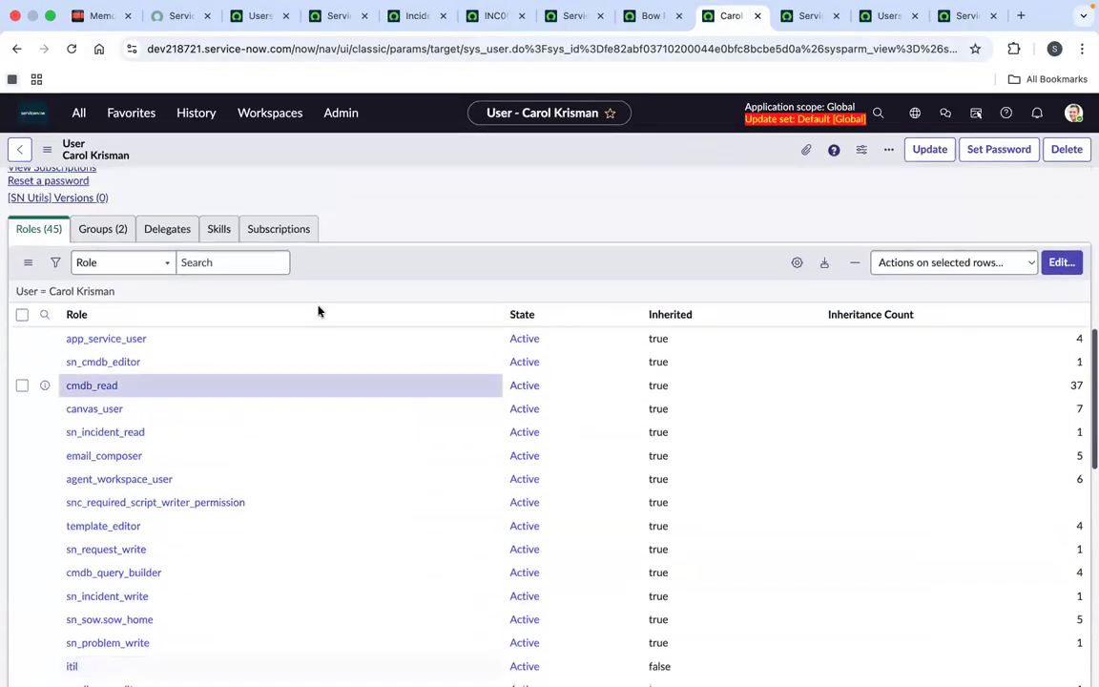
pyautogui.click(760, 14)
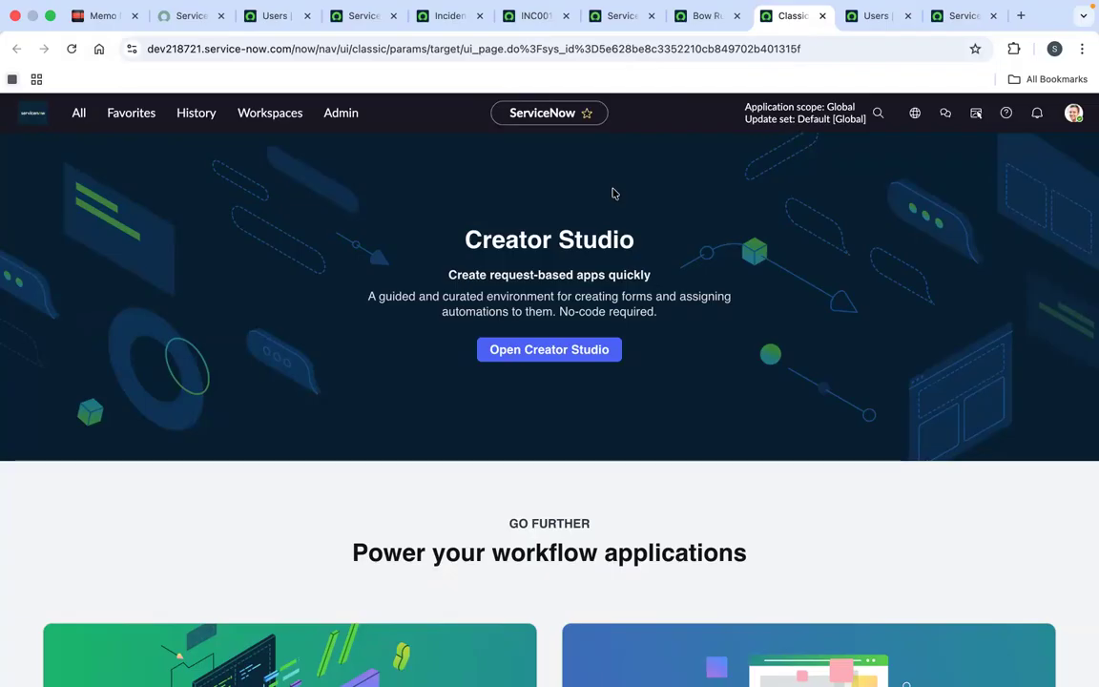
# Reload the ServiceNow Classes group, add the itil role to its roles list, and save the group.
pyautogui.click(622, 16)
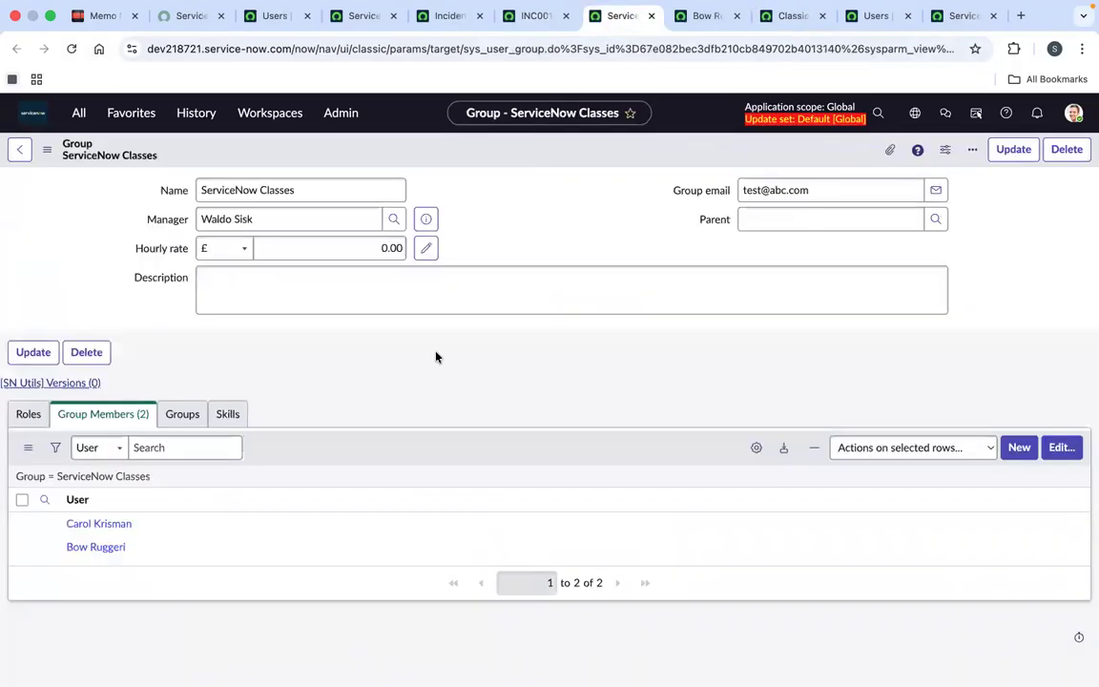
pyautogui.click(72, 50)
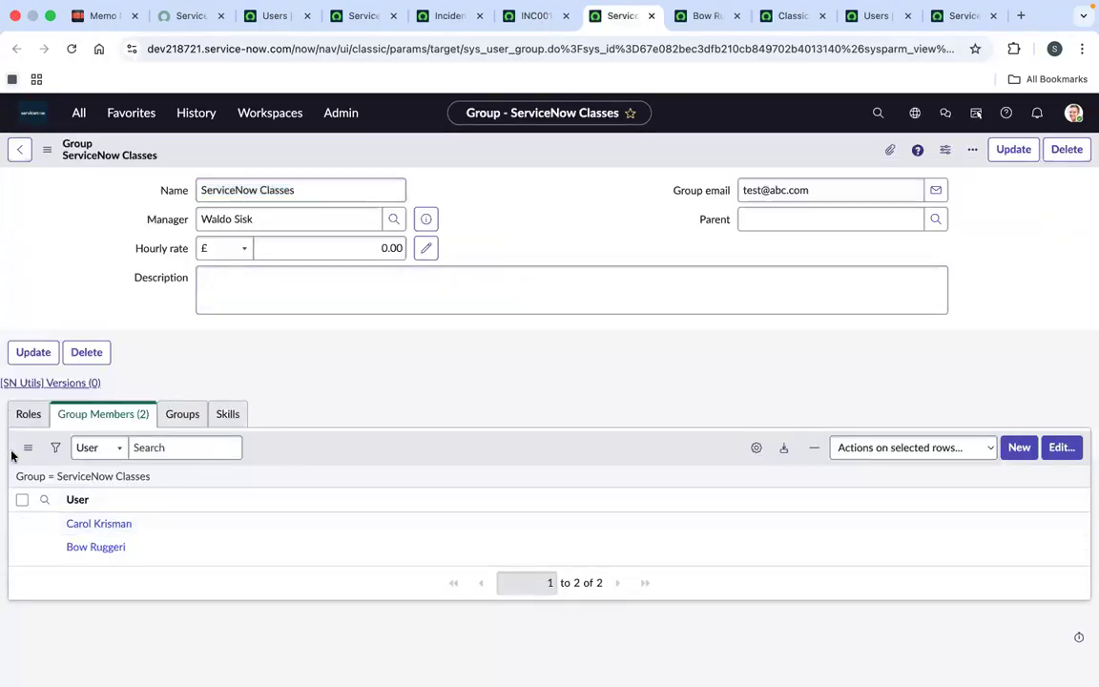
pyautogui.click(34, 413)
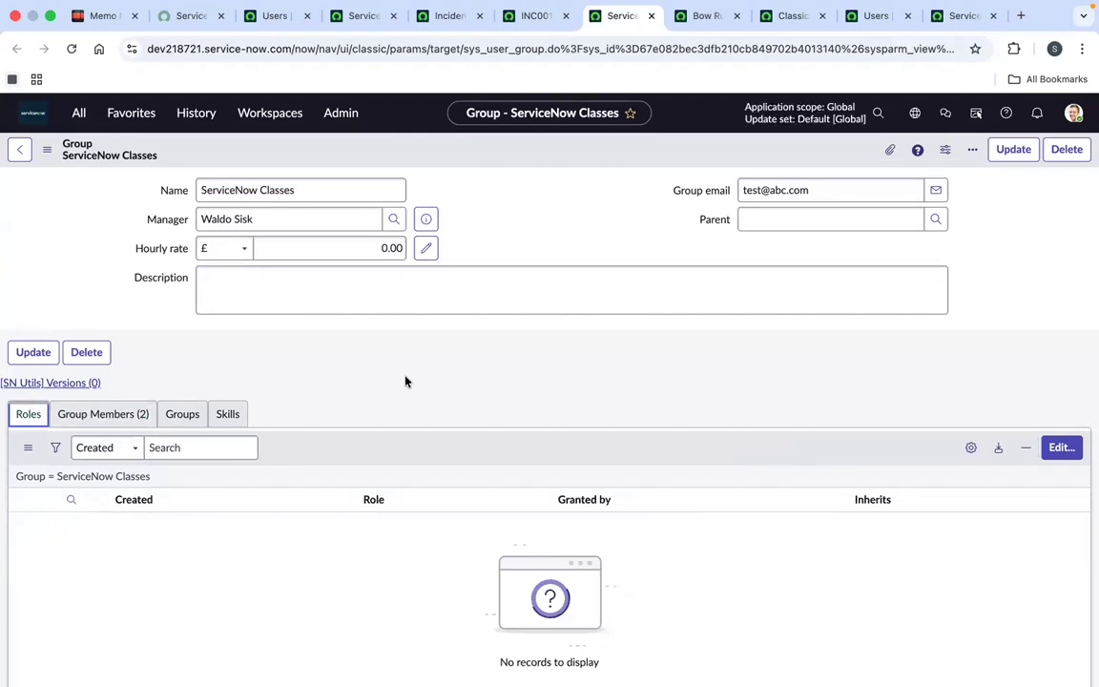
pyautogui.click(1065, 454)
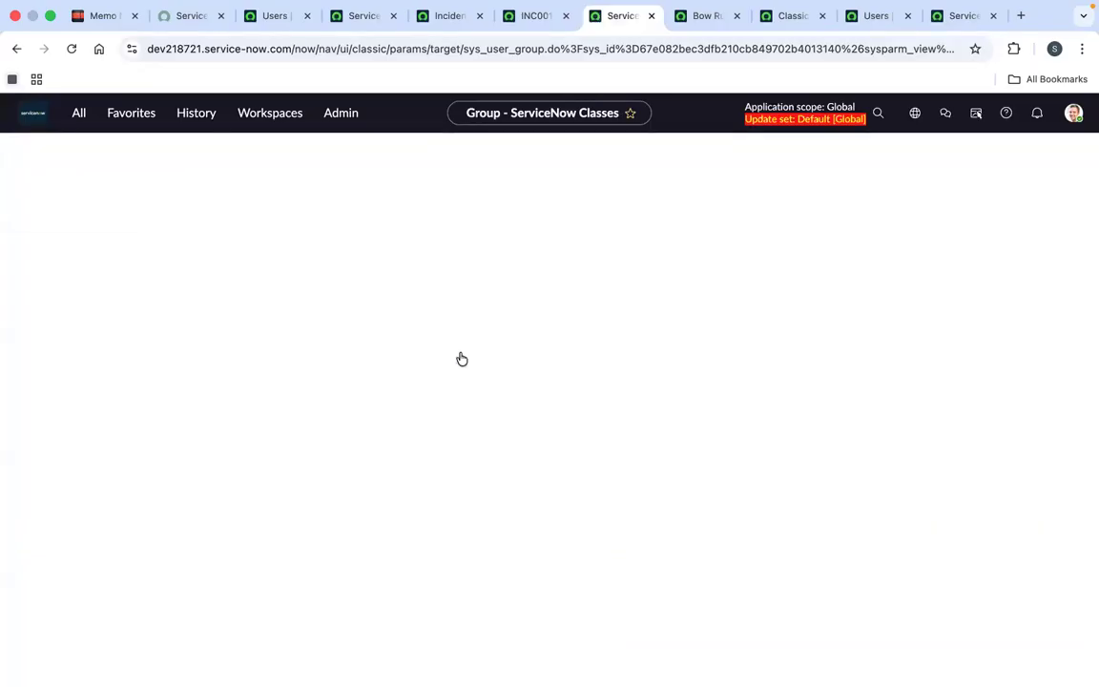
pyautogui.click(389, 328)
pyautogui.write('itil')
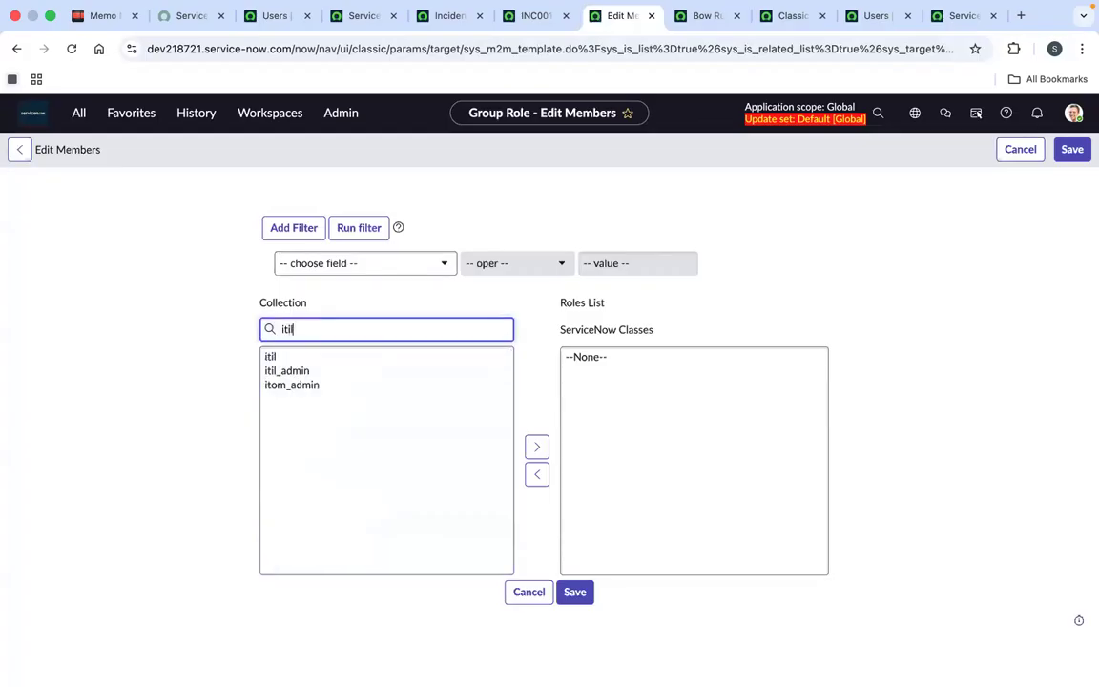
pyautogui.click(341, 370)
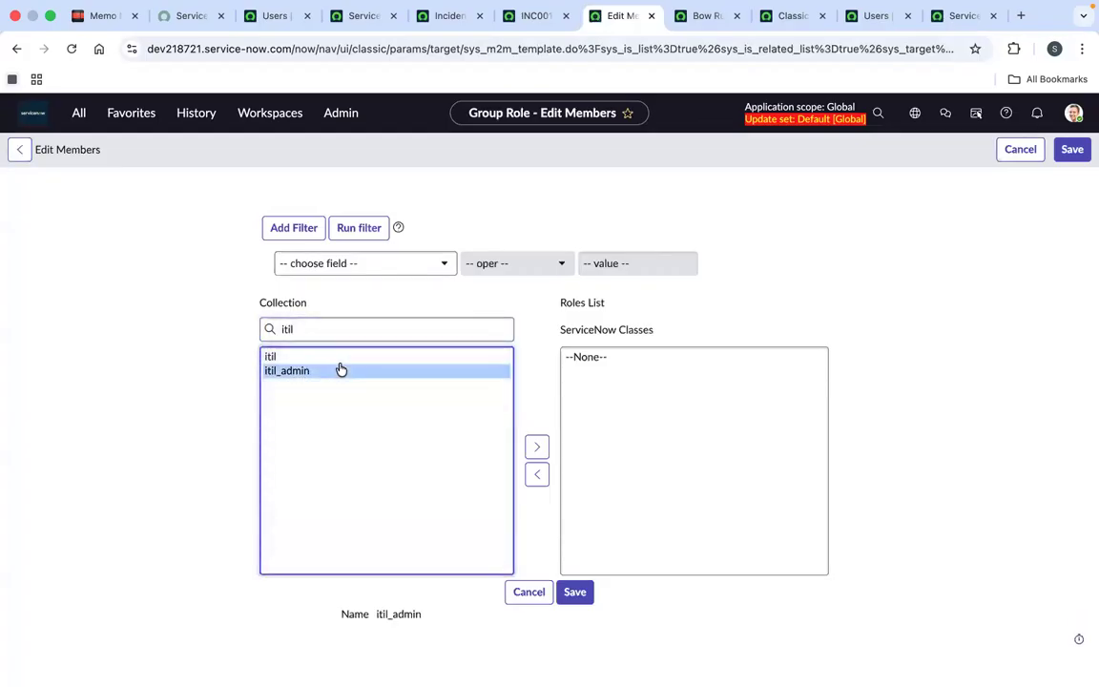
pyautogui.click(345, 359)
pyautogui.click(538, 449)
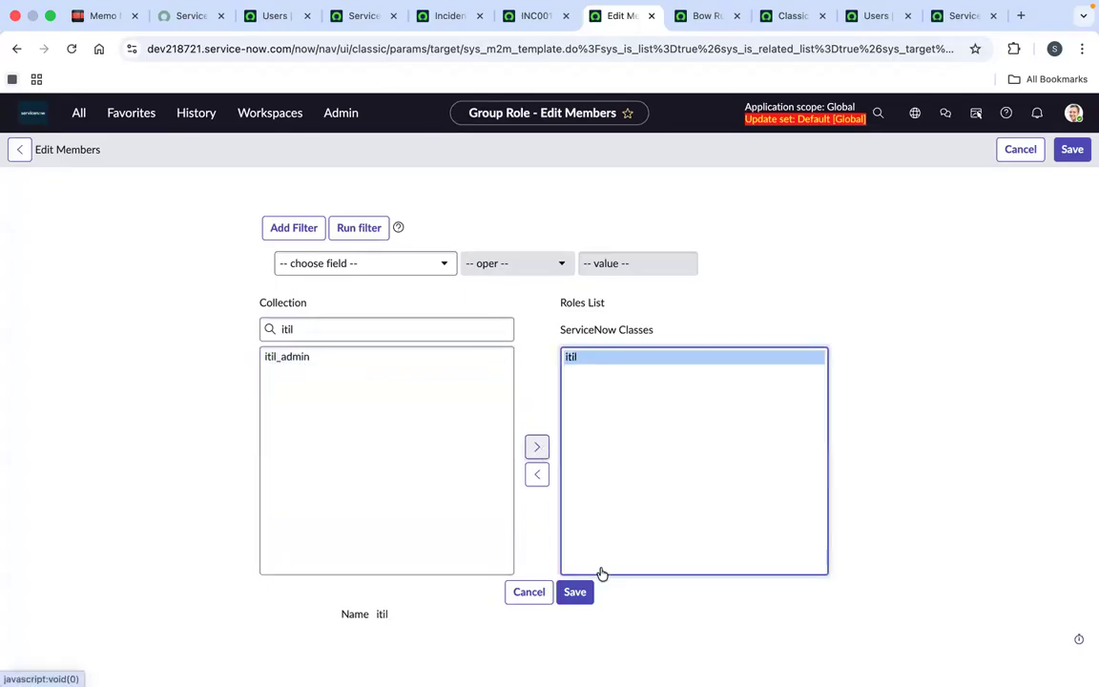
pyautogui.click(577, 591)
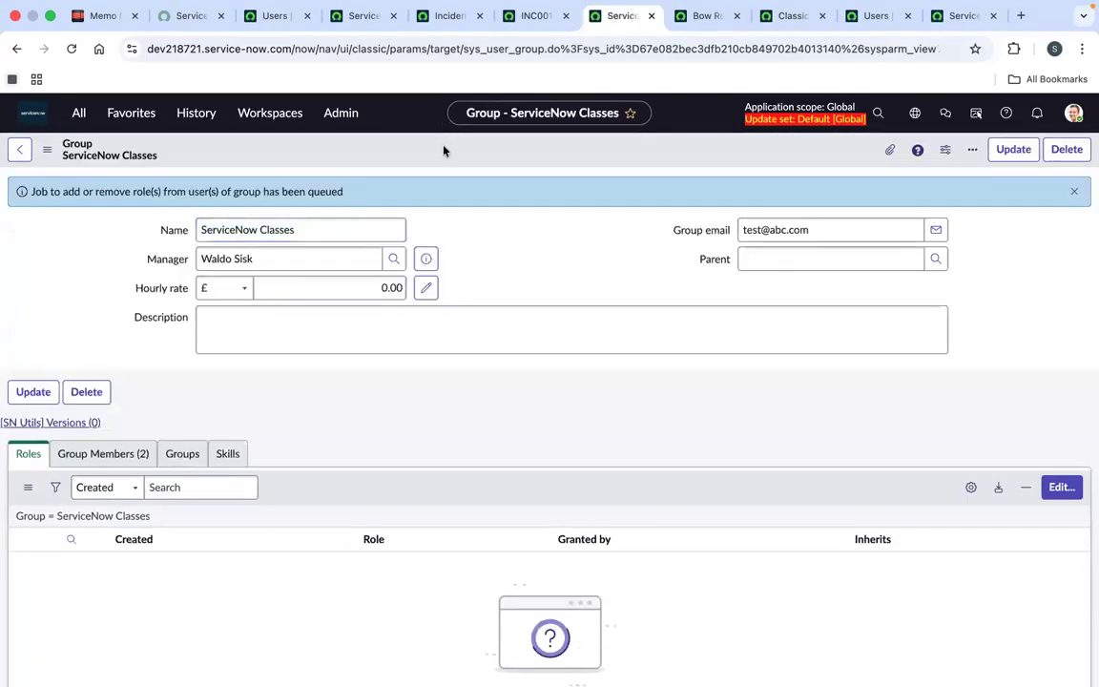
pyautogui.rightClick(465, 156)
pyautogui.click(468, 159)
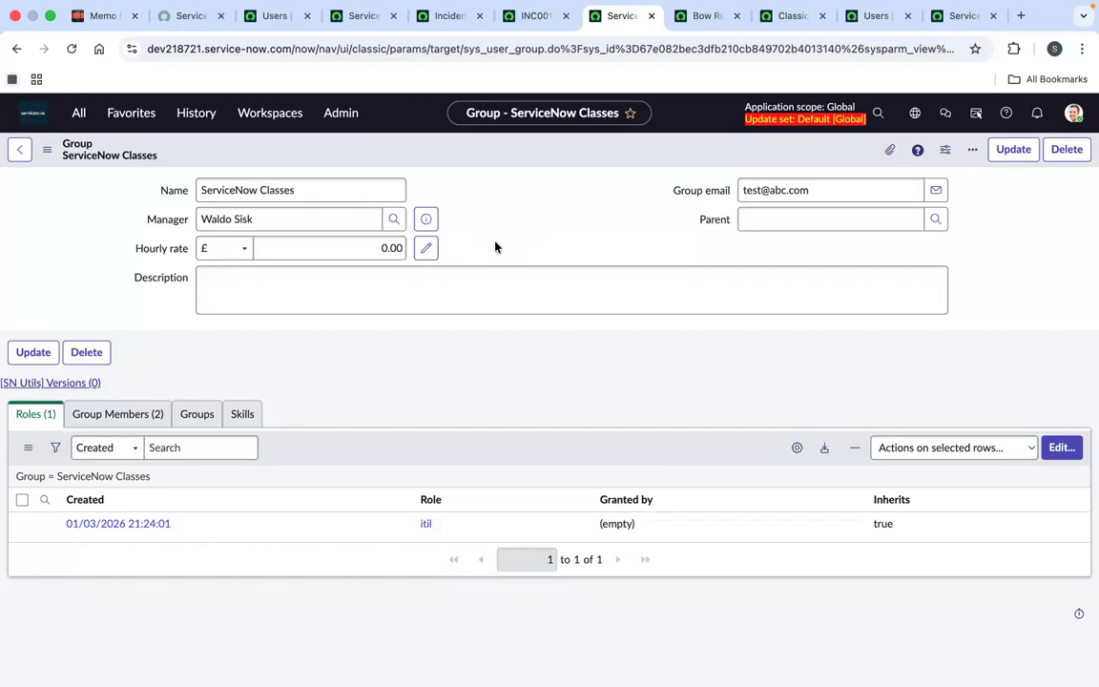
# Add twelve consecutive users, from the second listed user onward, to the ServiceNow Classes group members and save the group.
pyautogui.click(134, 414)
pyautogui.click(1061, 447)
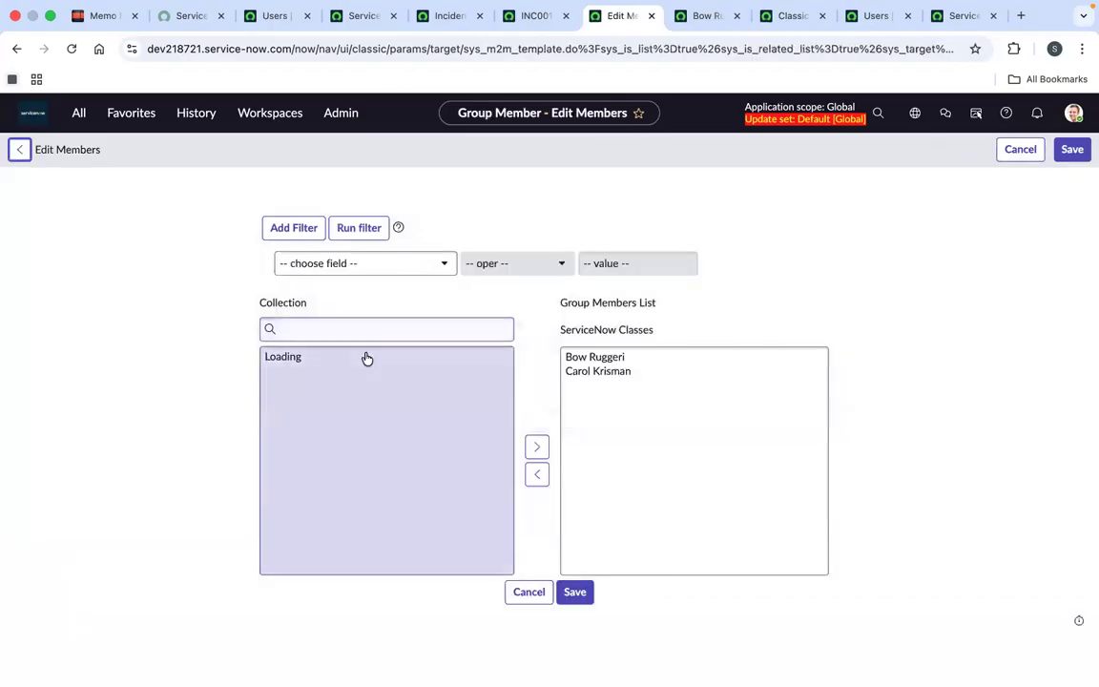
pyautogui.moveTo(347, 386); pyautogui.dragTo(346, 544)
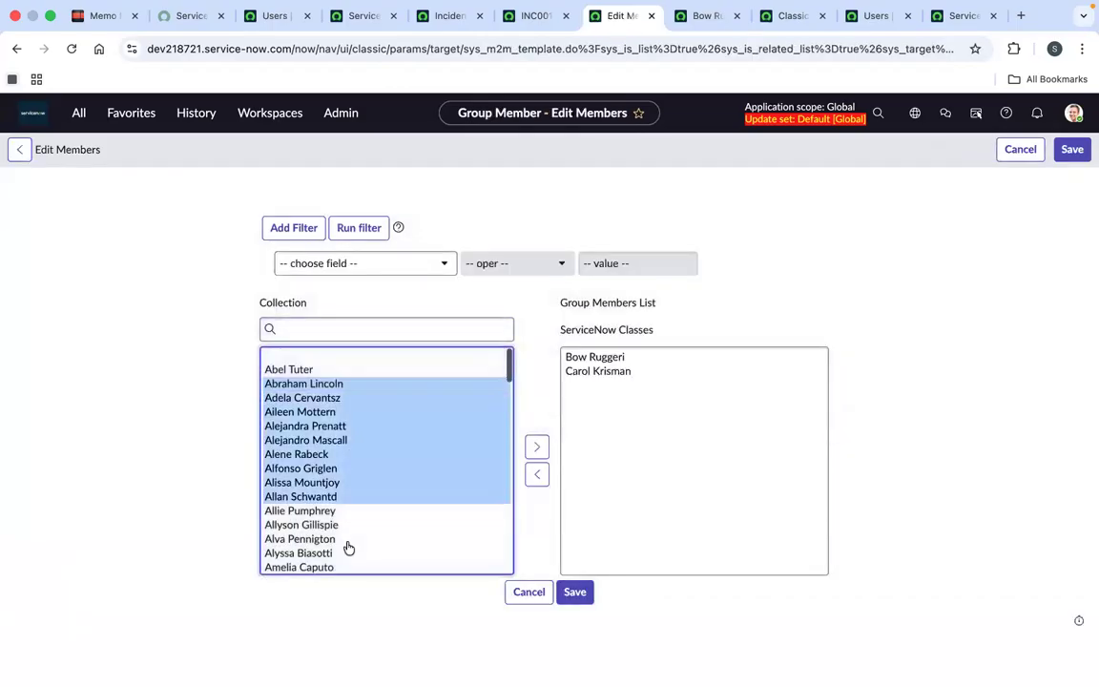
pyautogui.click(536, 446)
pyautogui.click(575, 592)
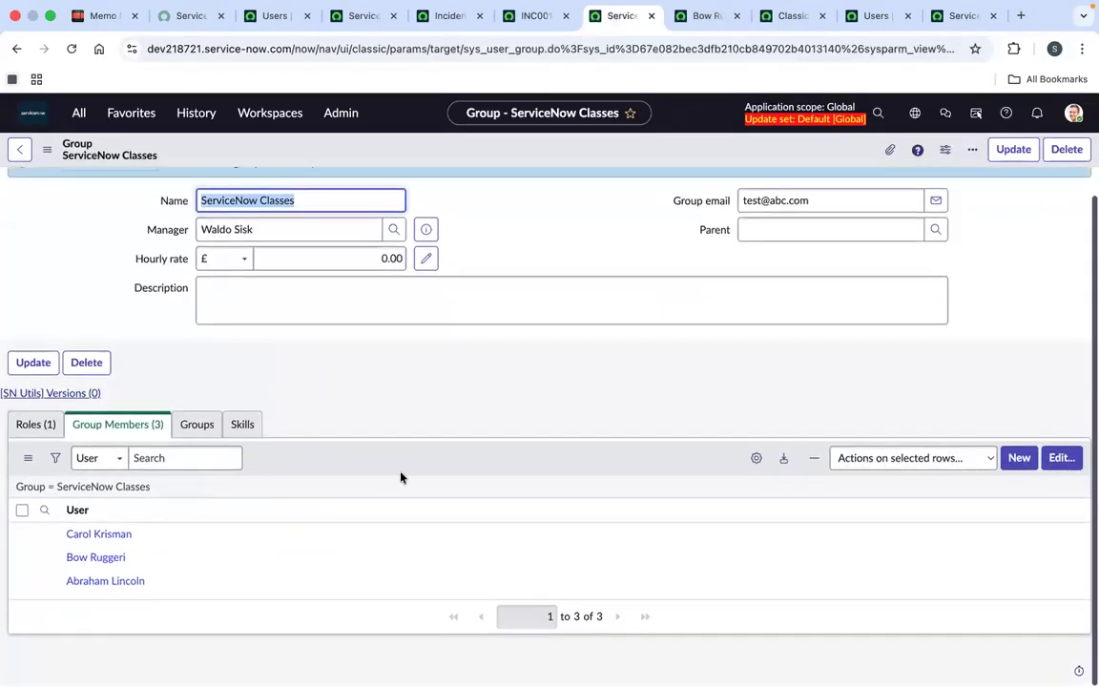
pyautogui.rightClick(477, 159)
pyautogui.click(476, 157)
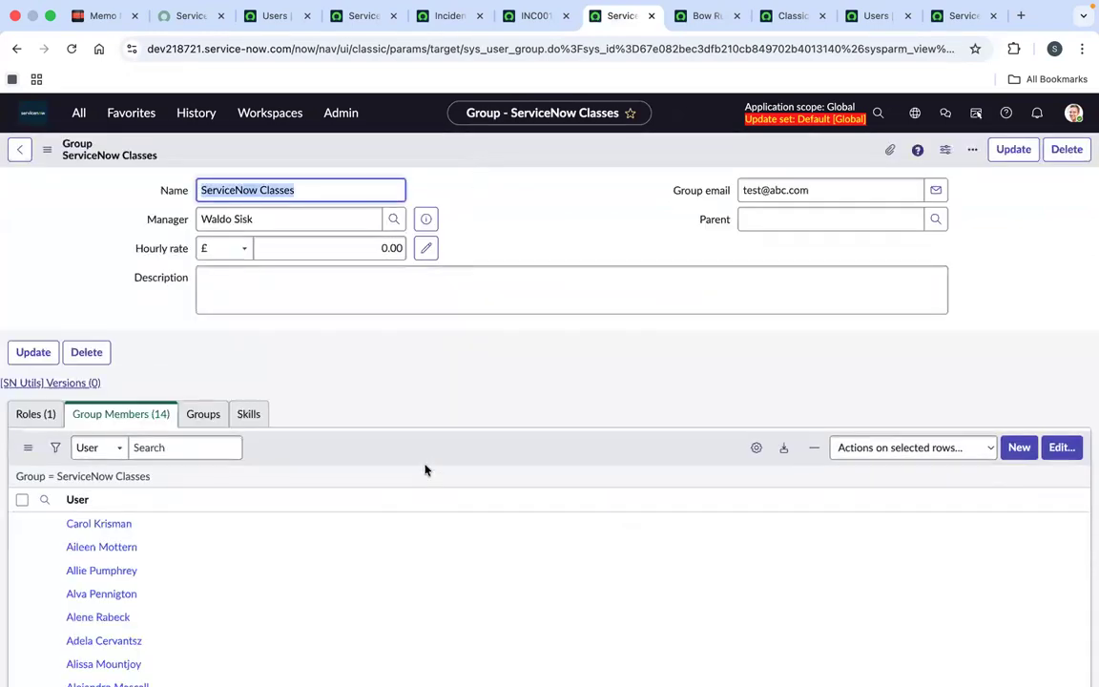
# Review the expanded ServiceNow Classes member list alongside the role granted to the group.
pyautogui.scroll(-3, 425, 470)
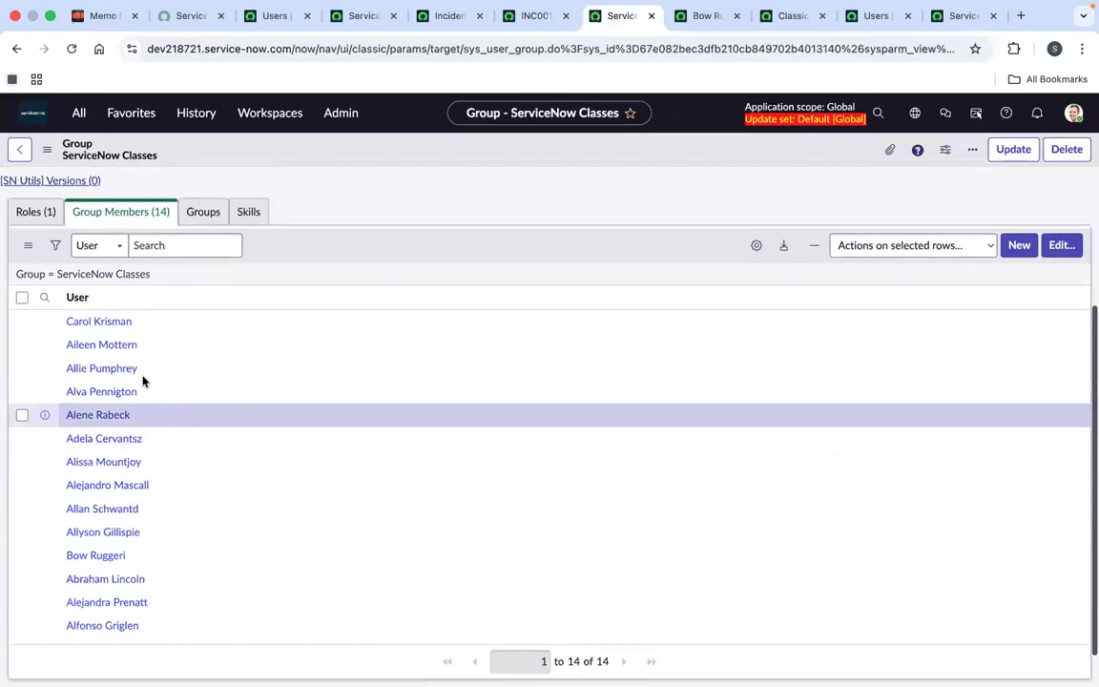
pyautogui.scroll(2, 143, 382)
pyautogui.click(40, 283)
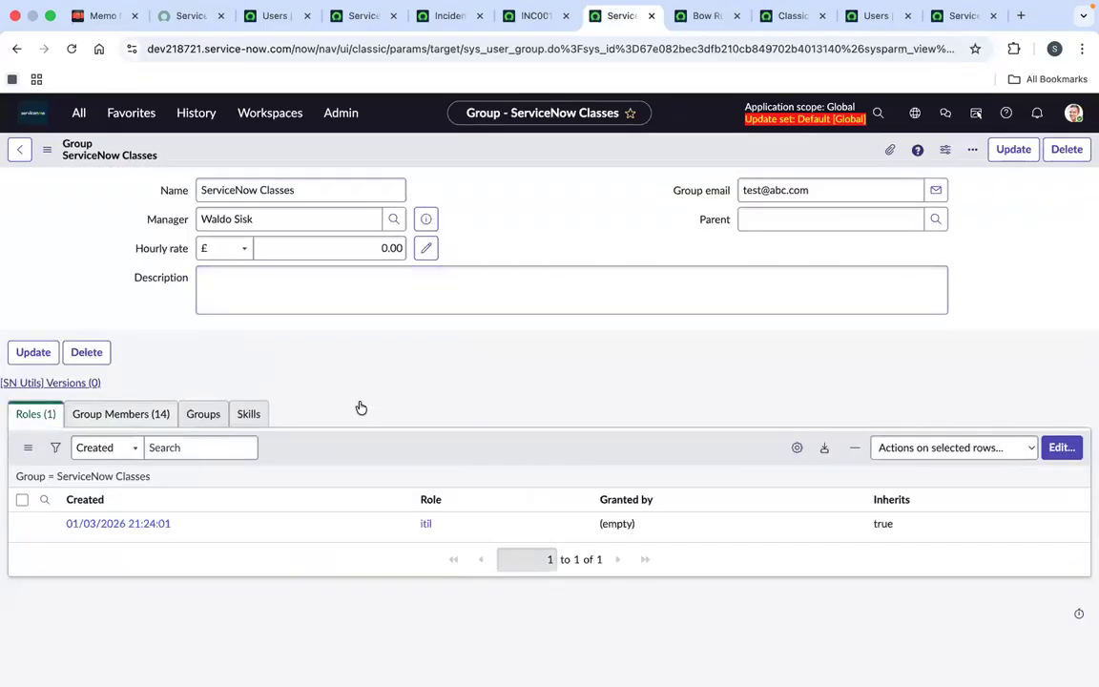
pyautogui.click(134, 412)
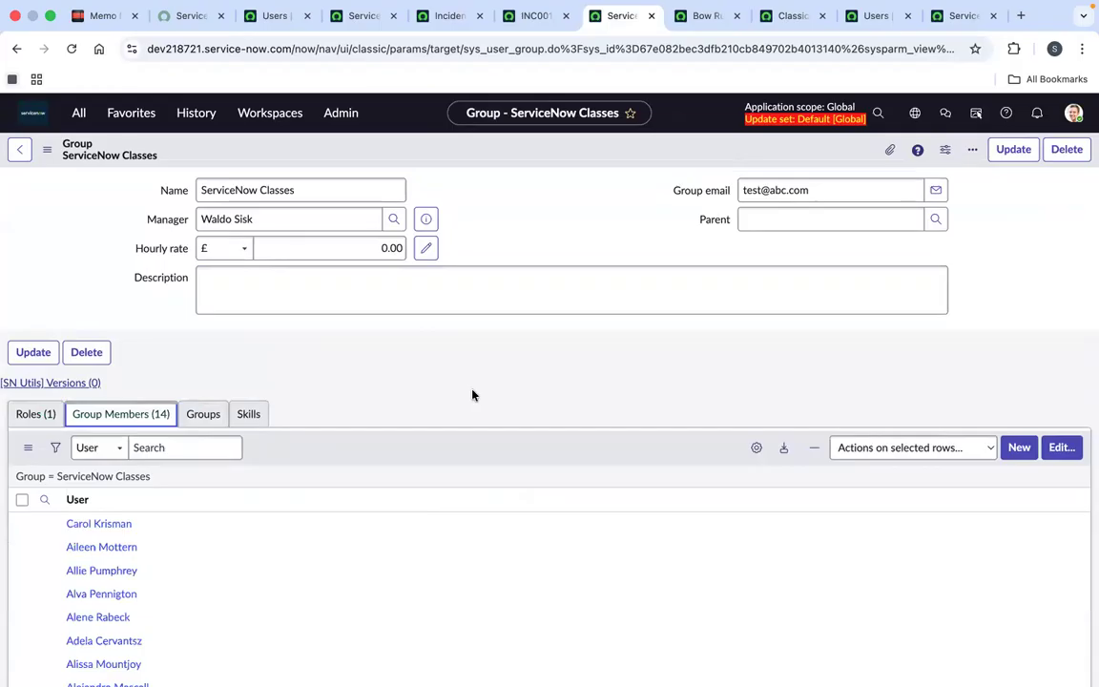
# Close the leftover member's user record tab and return to the ServiceNow Classes group.
pyautogui.scroll(-2, 473, 394)
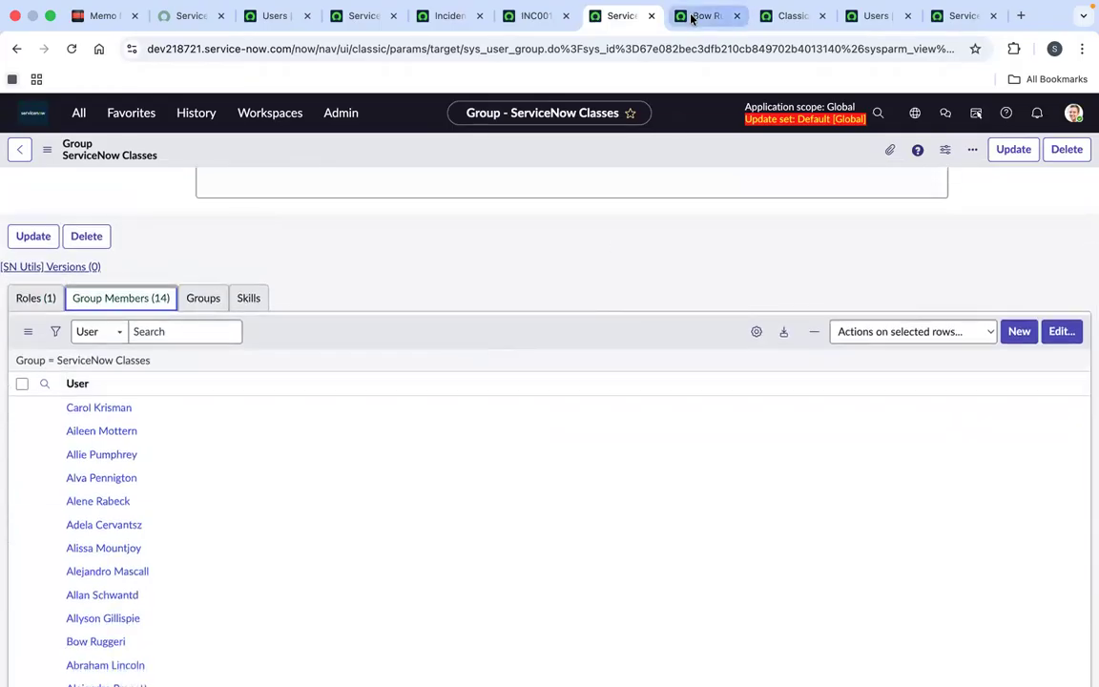
pyautogui.click(691, 17)
pyautogui.click(737, 17)
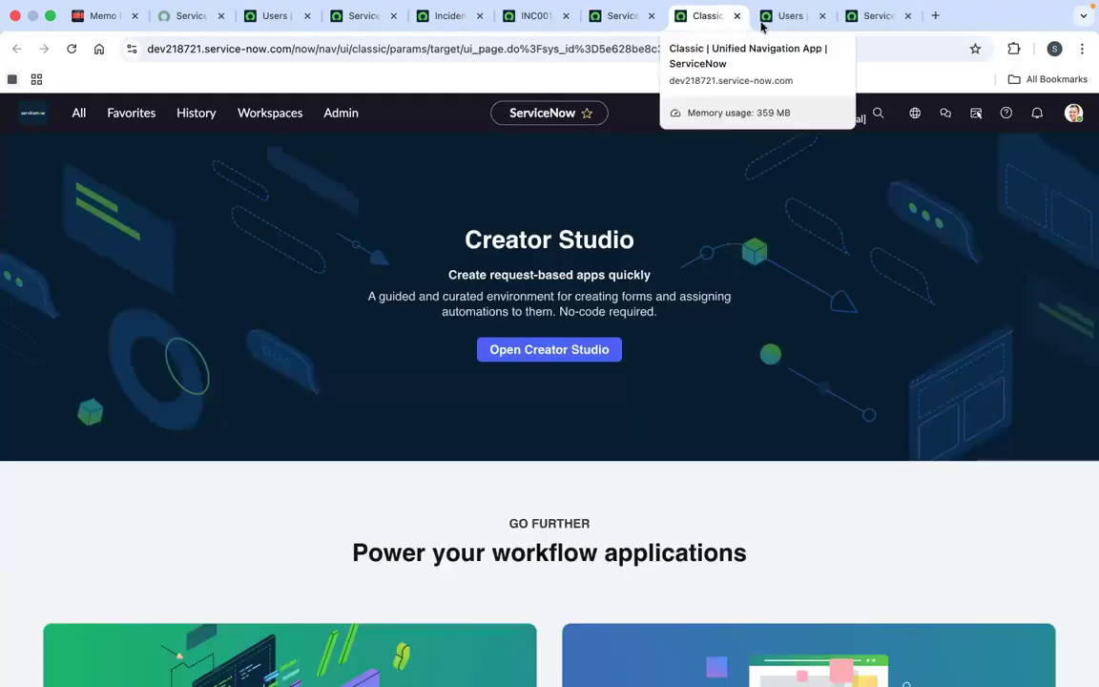
pyautogui.click(775, 26)
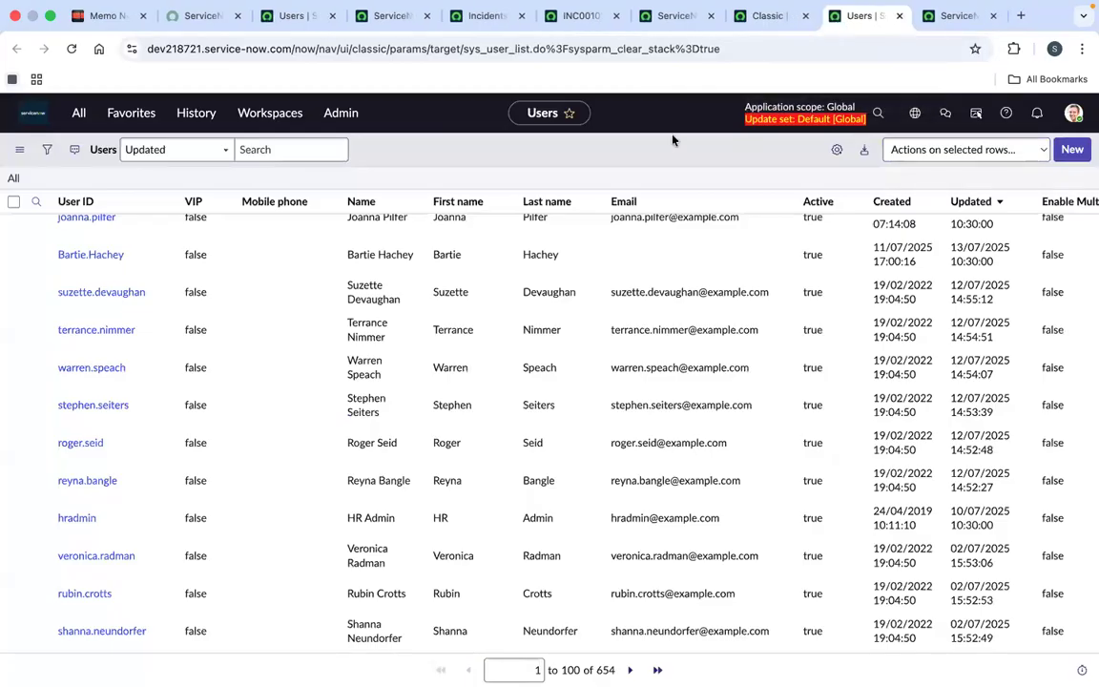
pyautogui.click(675, 16)
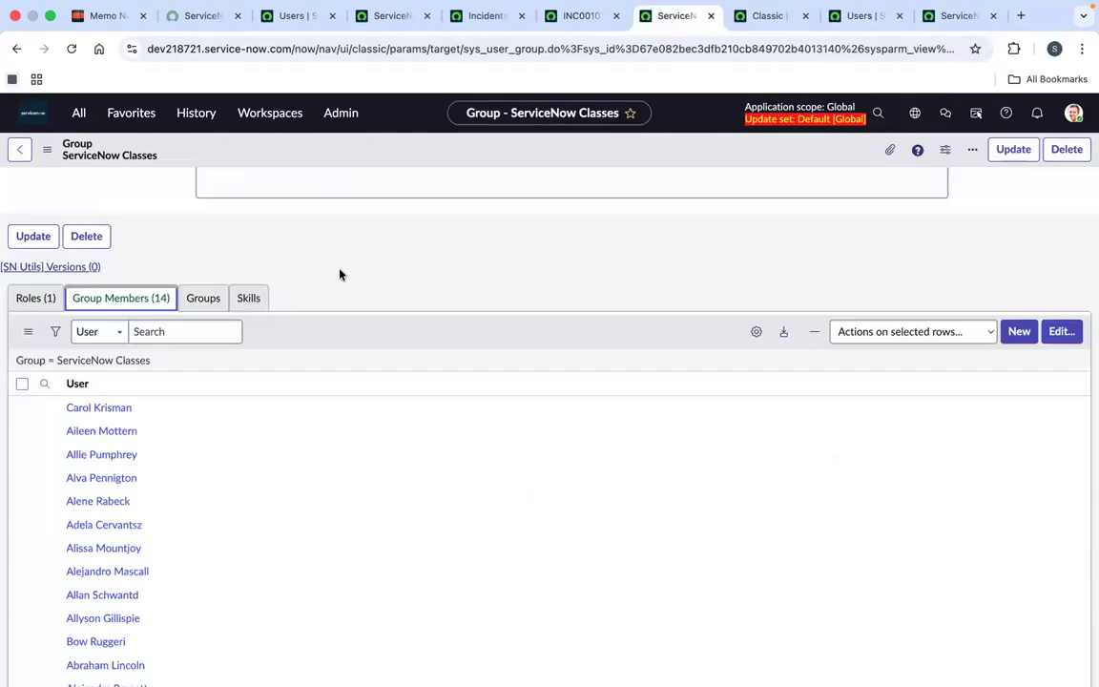
# Check the role granted to the ServiceNow Classes group and its member list.
pyautogui.click(31, 299)
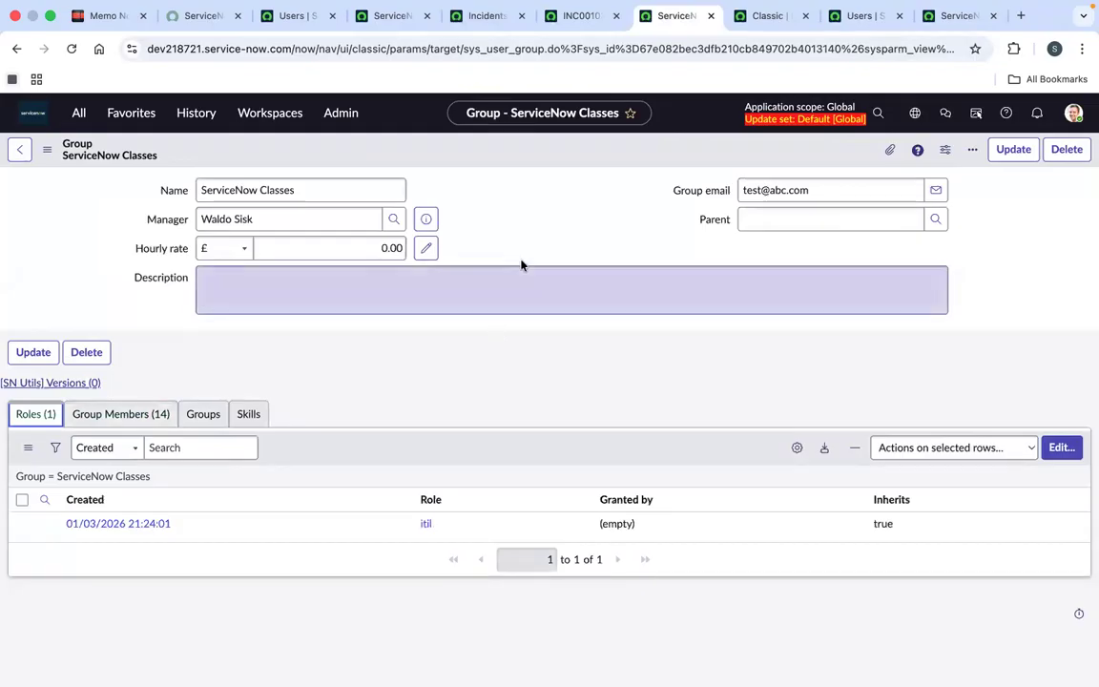
pyautogui.click(135, 419)
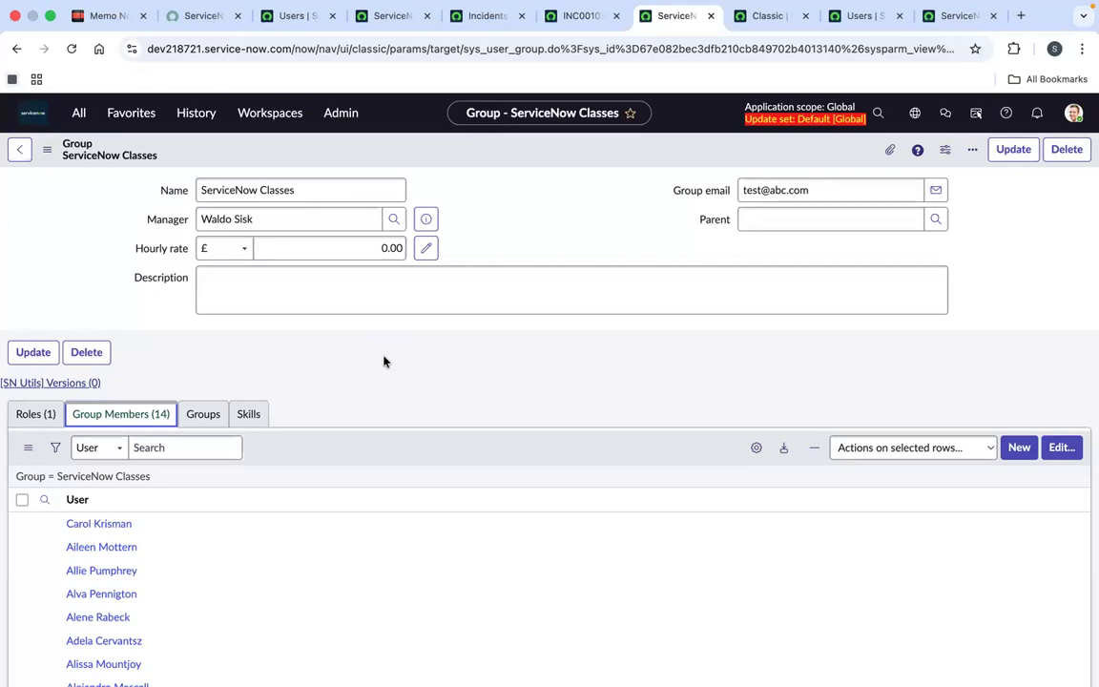
pyautogui.click(552, 217)
pyautogui.click(542, 179)
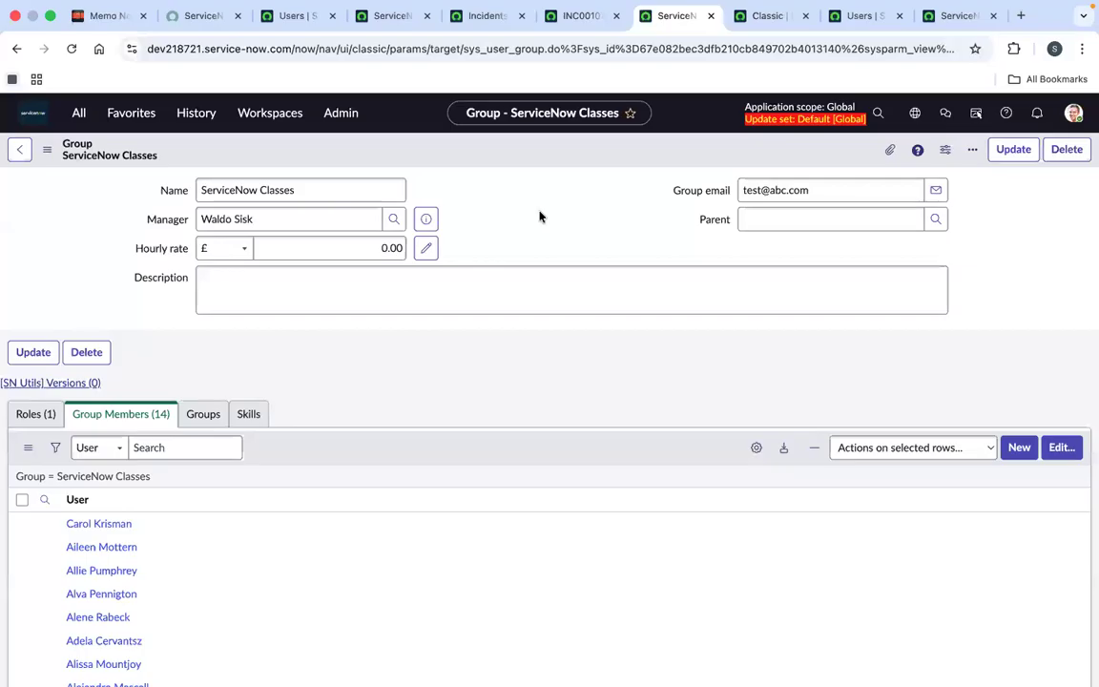
# Try to open the role editor for the ServiceNow Classes group, reloading the page after each attempt.
pyautogui.click(29, 415)
pyautogui.click(1061, 448)
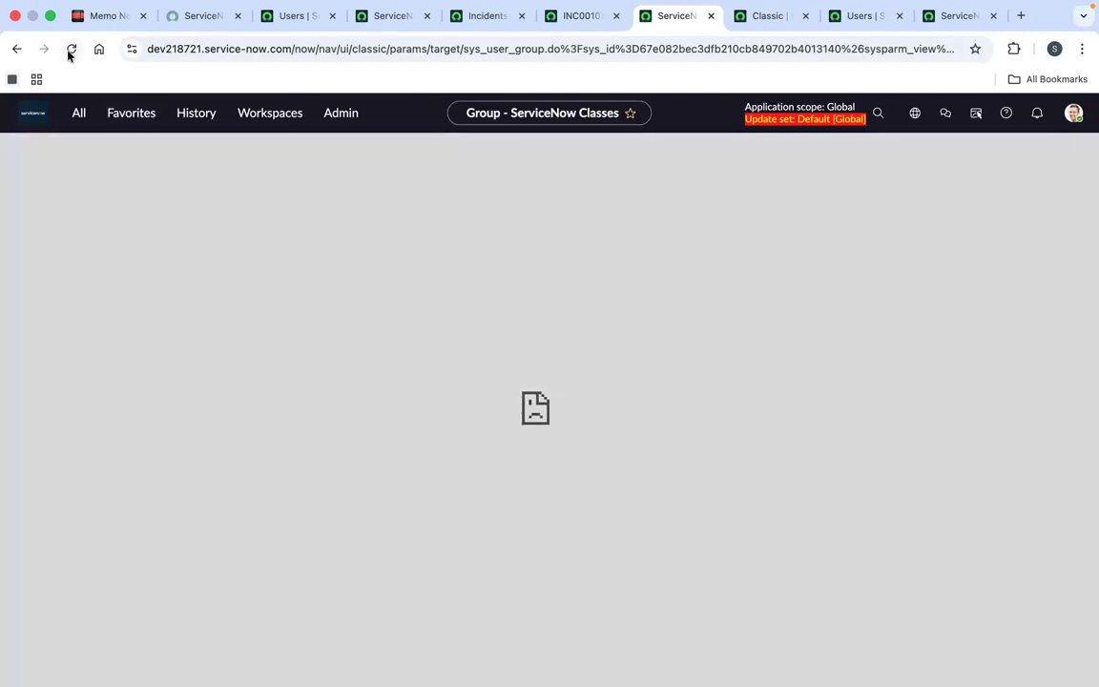
pyautogui.click(72, 50)
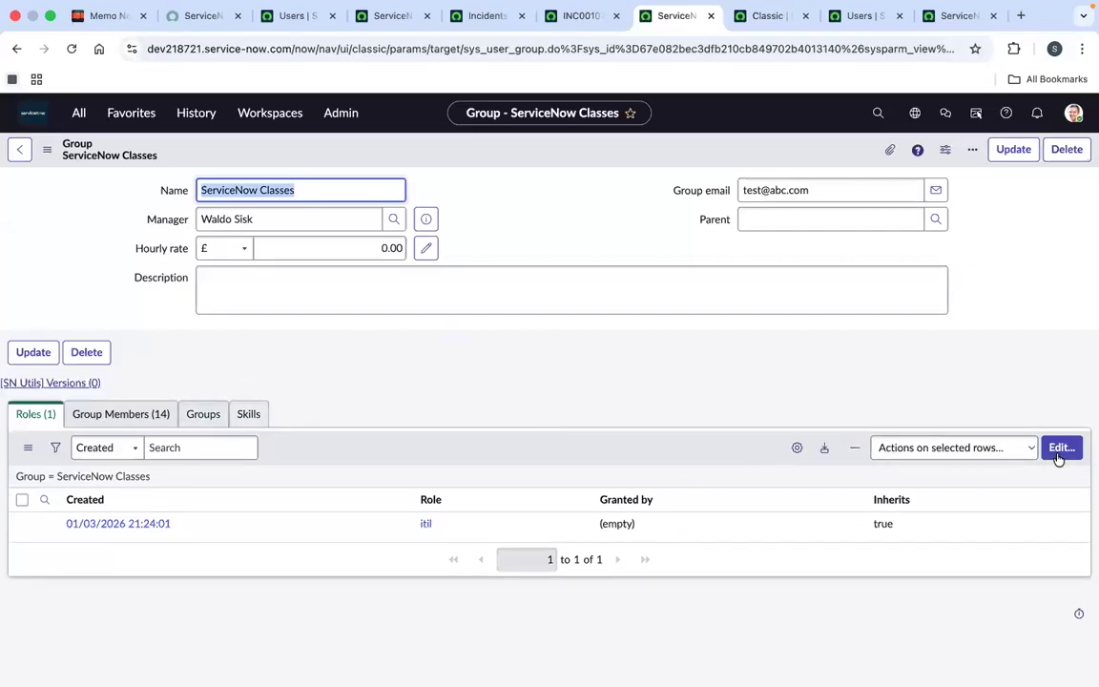
pyautogui.click(1059, 448)
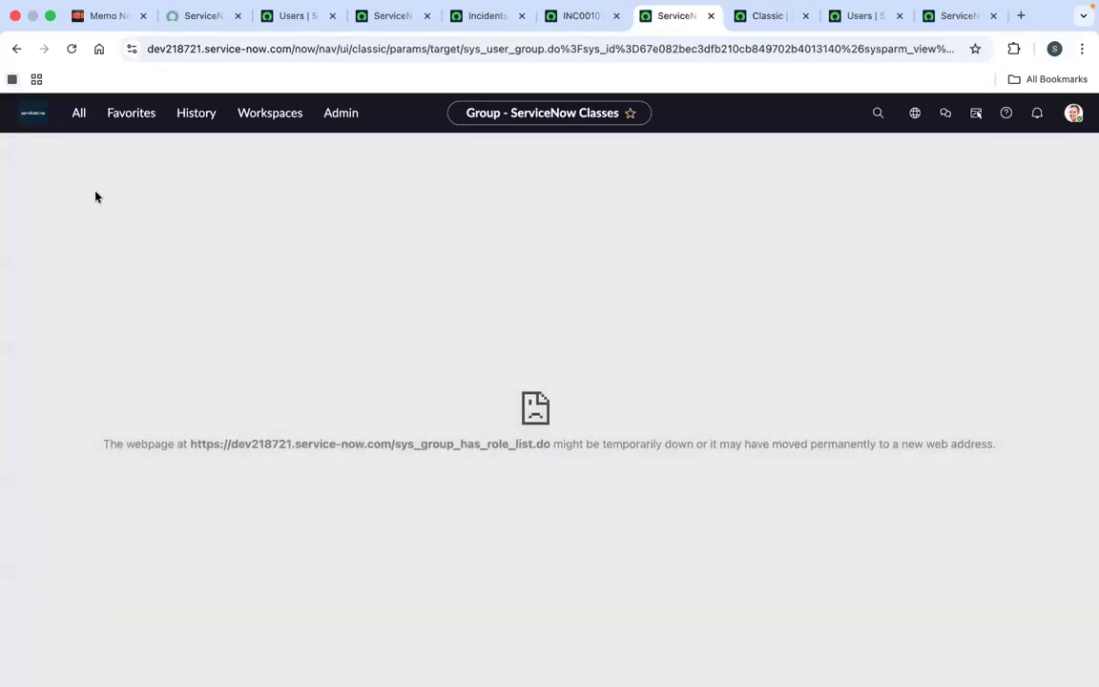
pyautogui.click(72, 49)
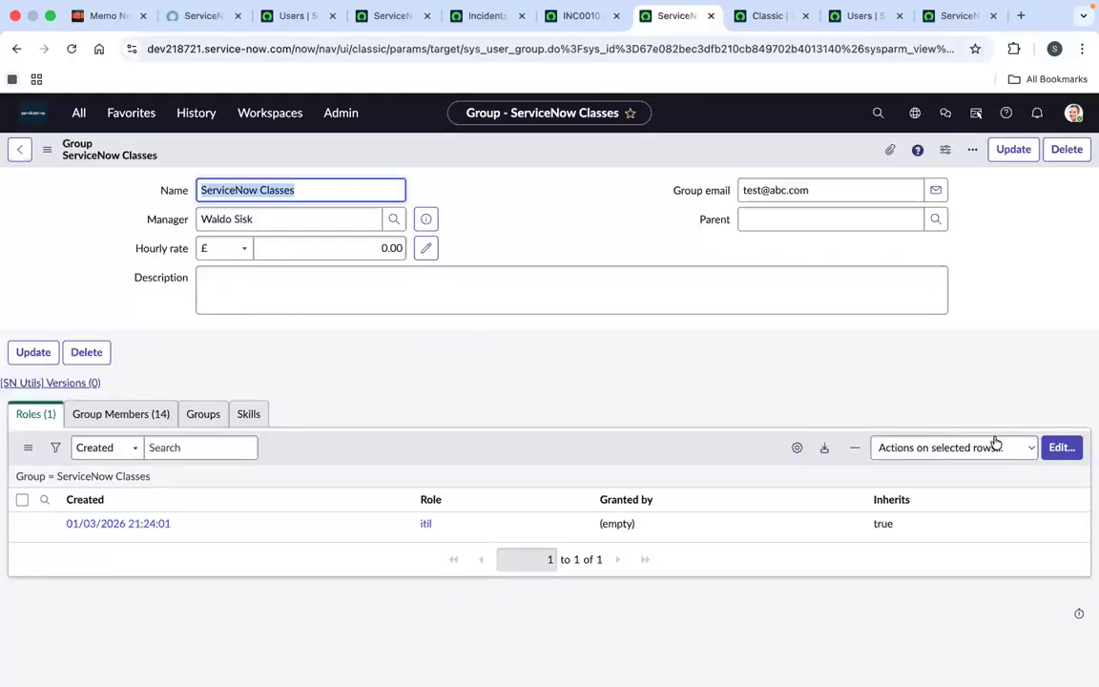
pyautogui.click(1060, 448)
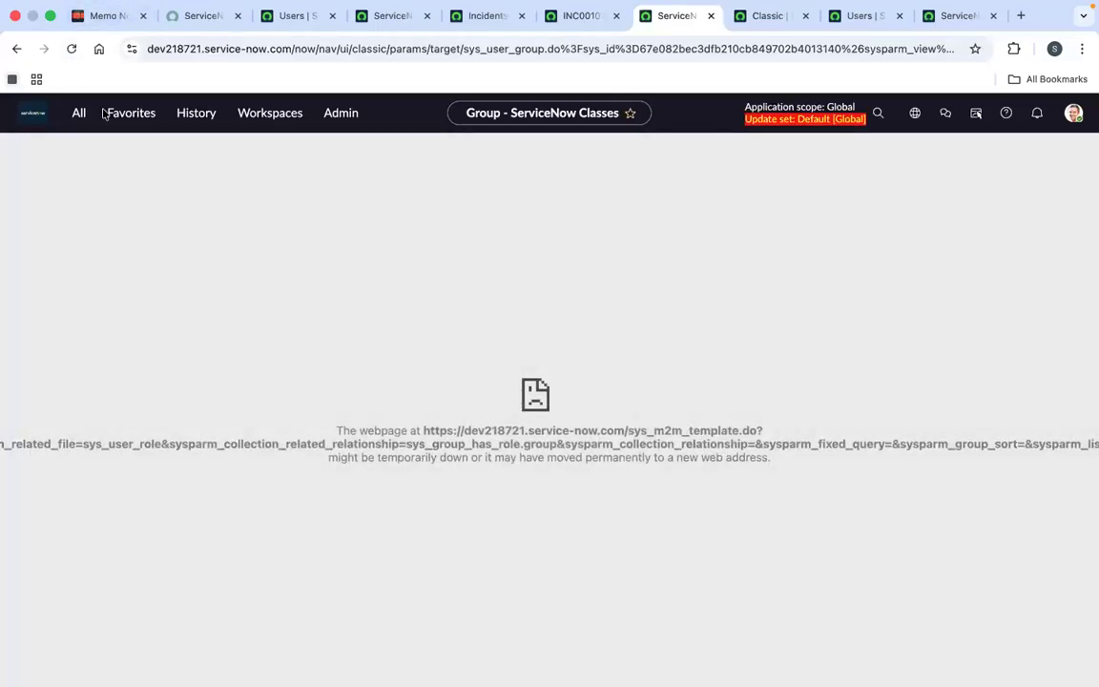
pyautogui.click(72, 49)
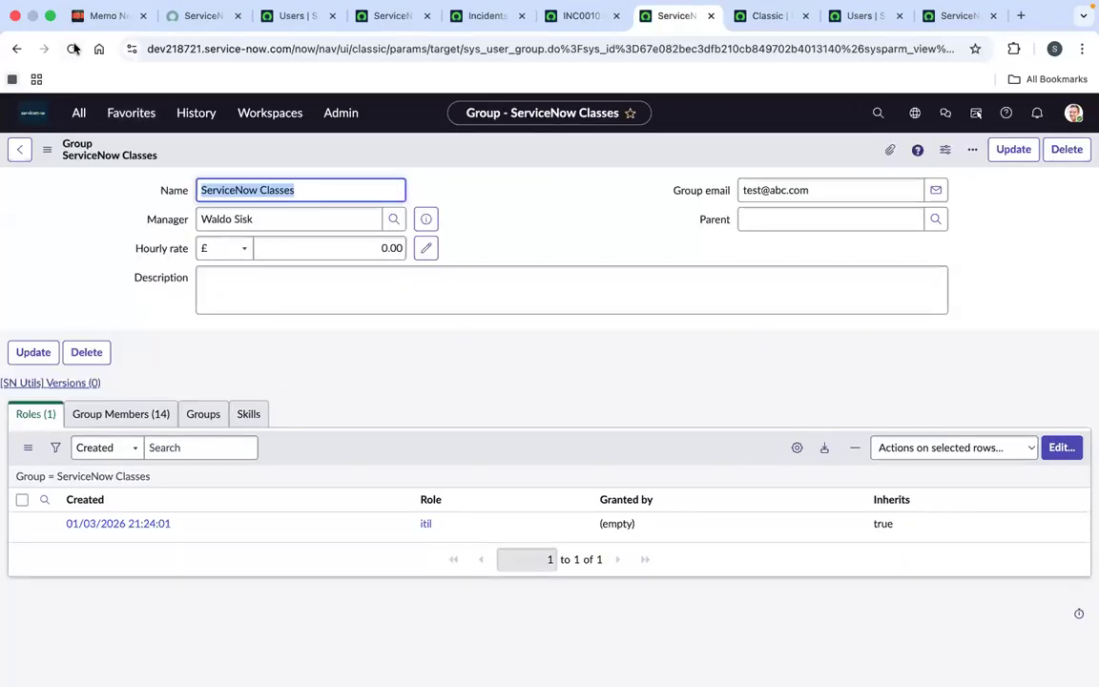
# Remove the itil role from the ServiceNow Classes group's roles list, save it, and refresh the group form.
pyautogui.click(74, 48)
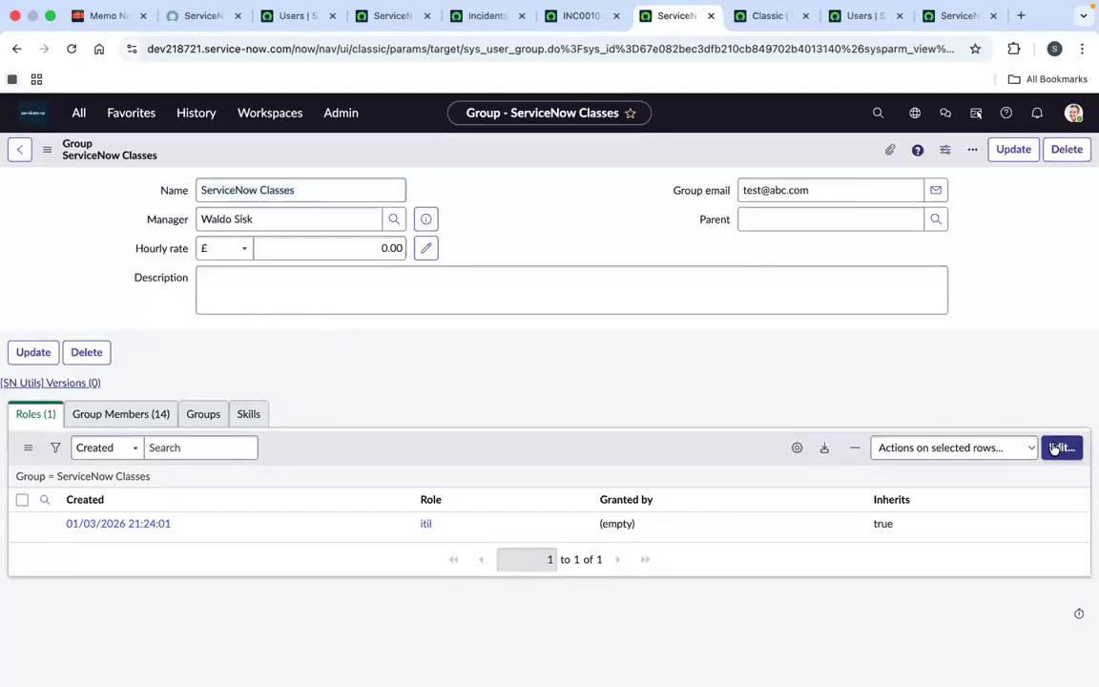
pyautogui.click(1059, 447)
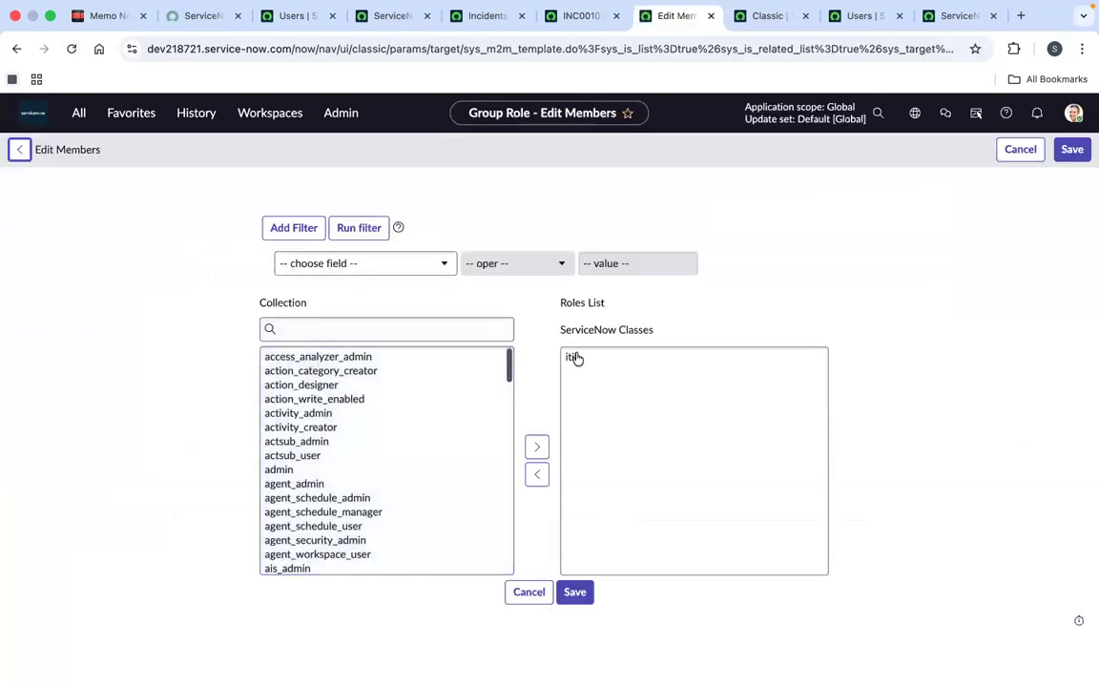
pyautogui.click(575, 358)
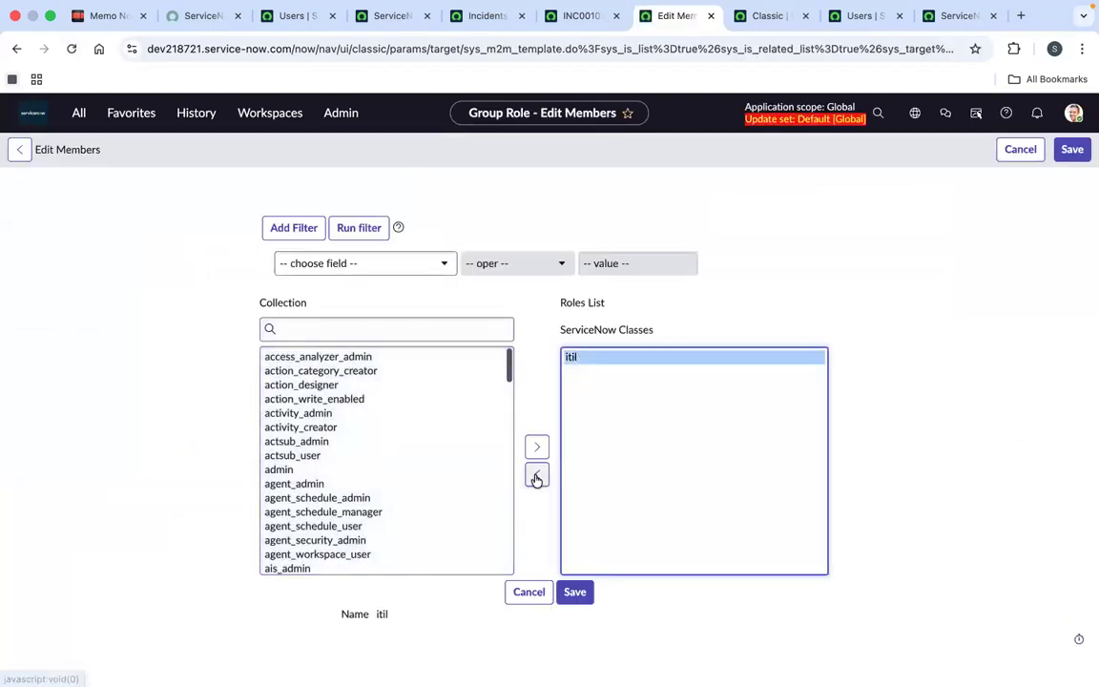
pyautogui.click(537, 474)
pyautogui.click(575, 592)
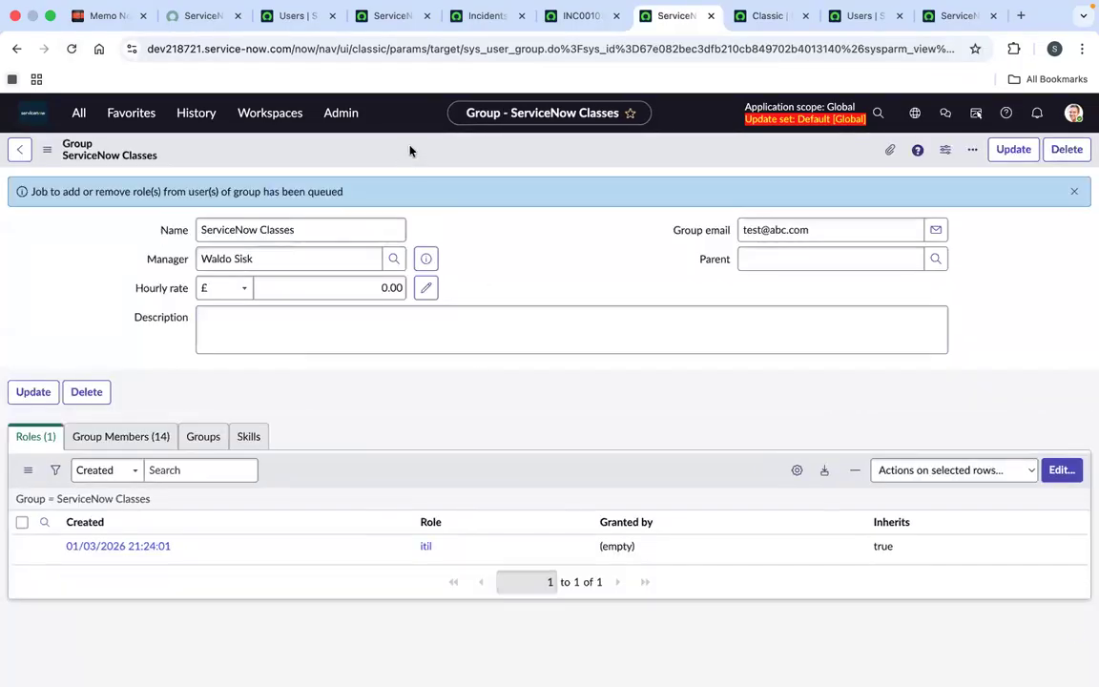
pyautogui.rightClick(411, 145)
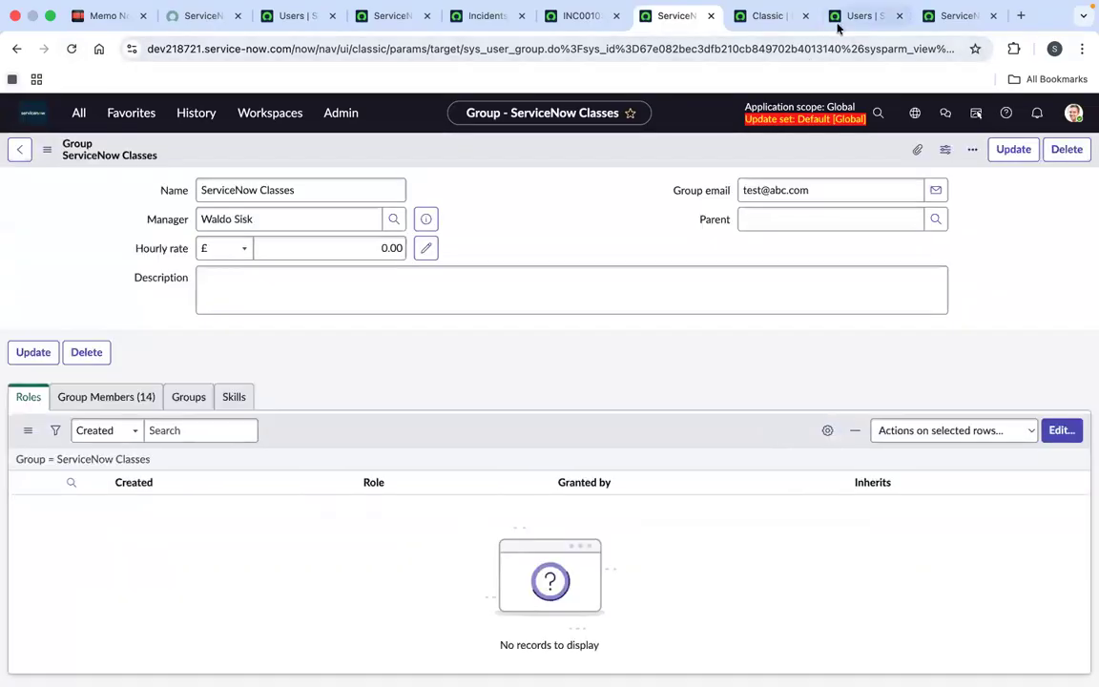
# Open the Test.User record from the users list in a separate tab and clear its Active setting without saving.
pyautogui.hotkey('ctrl', 'Tab')
pyautogui.hotkey('ctrl', 'Tab')
pyautogui.scroll(10, 177, 468)
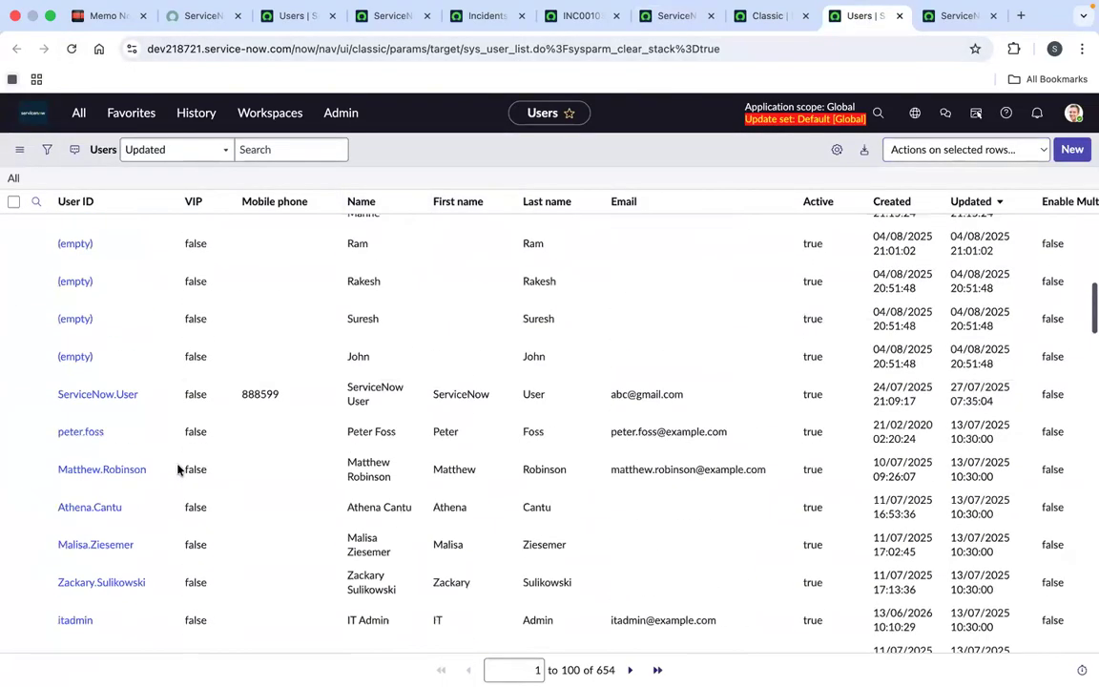
pyautogui.scroll(5, 177, 470)
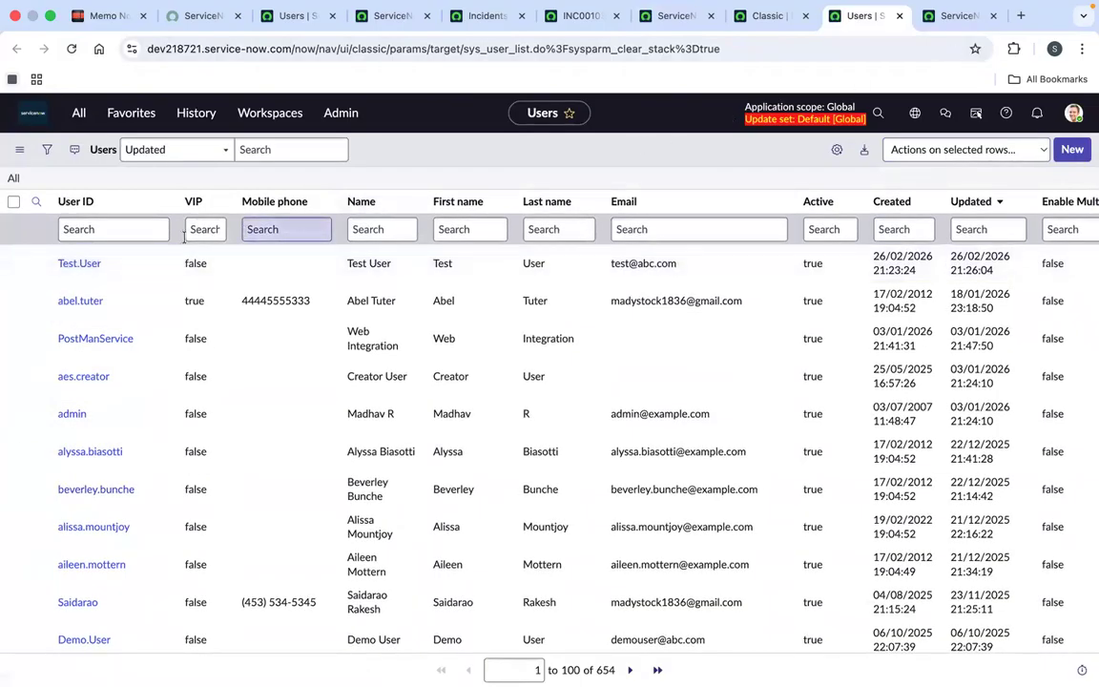
pyautogui.keyDown('super'); pyautogui.click(76, 270); pyautogui.keyUp('super')
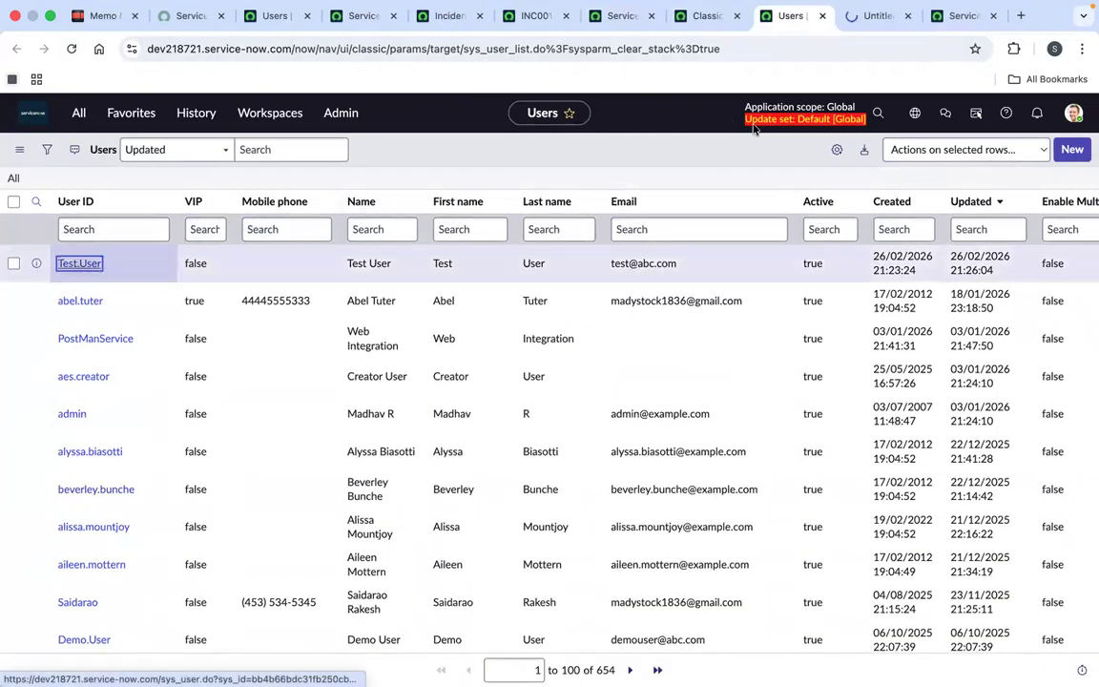
pyautogui.click(846, 21)
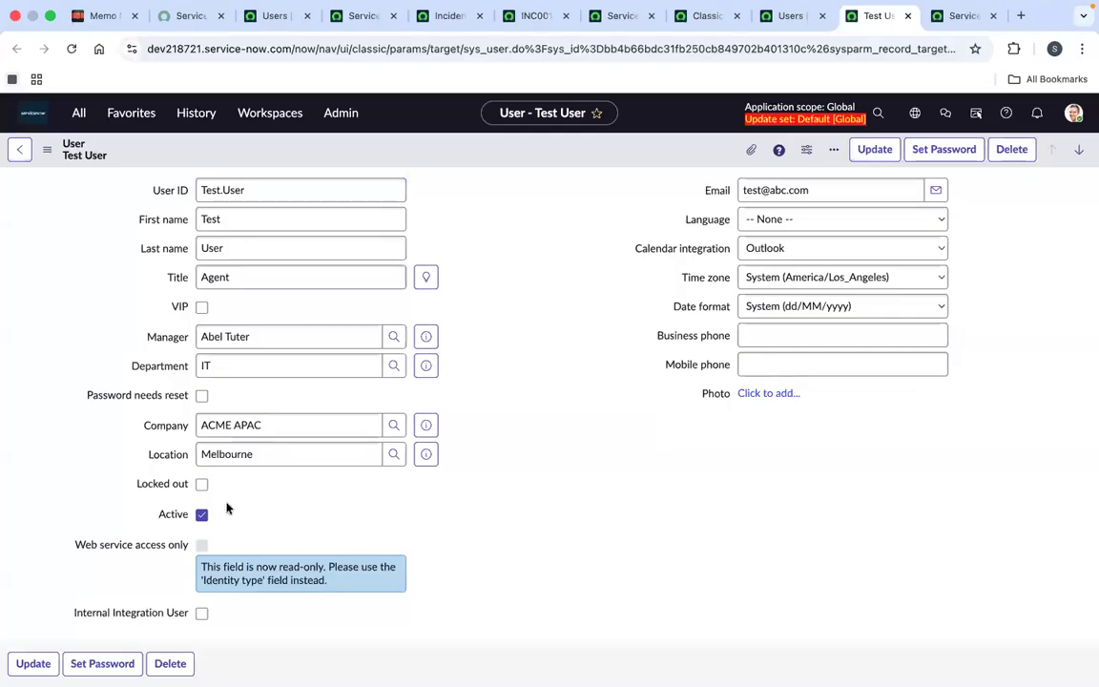
pyautogui.click(202, 515)
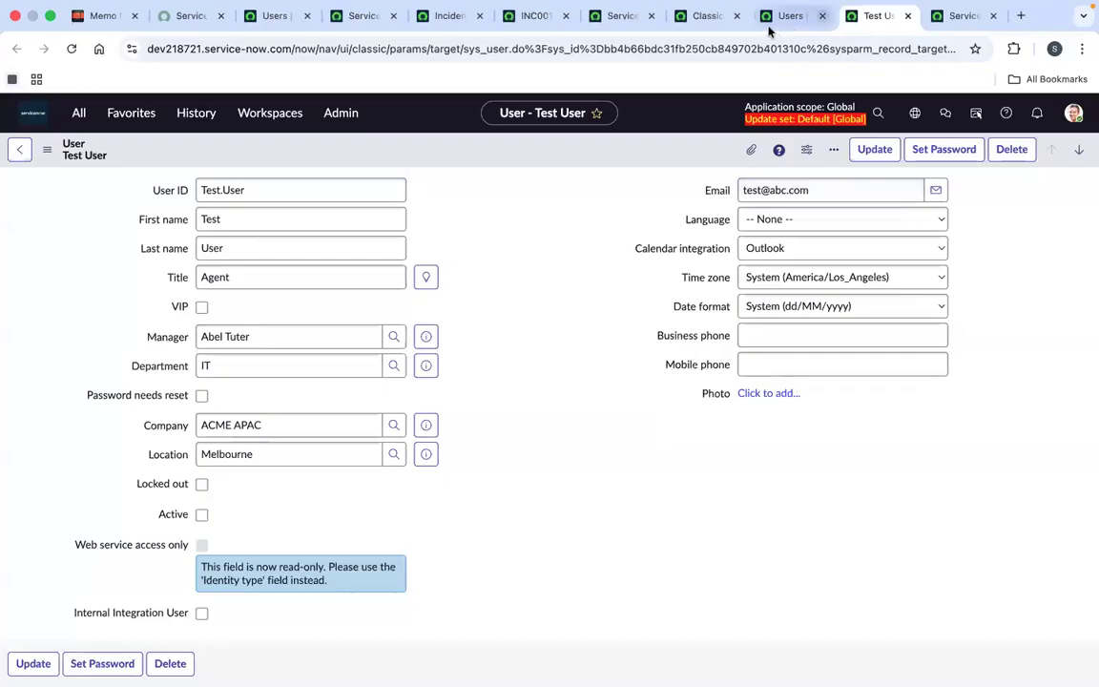
# Return to the ServiceNow Classes group and review its group members.
pyautogui.click(696, 29)
pyautogui.click(613, 15)
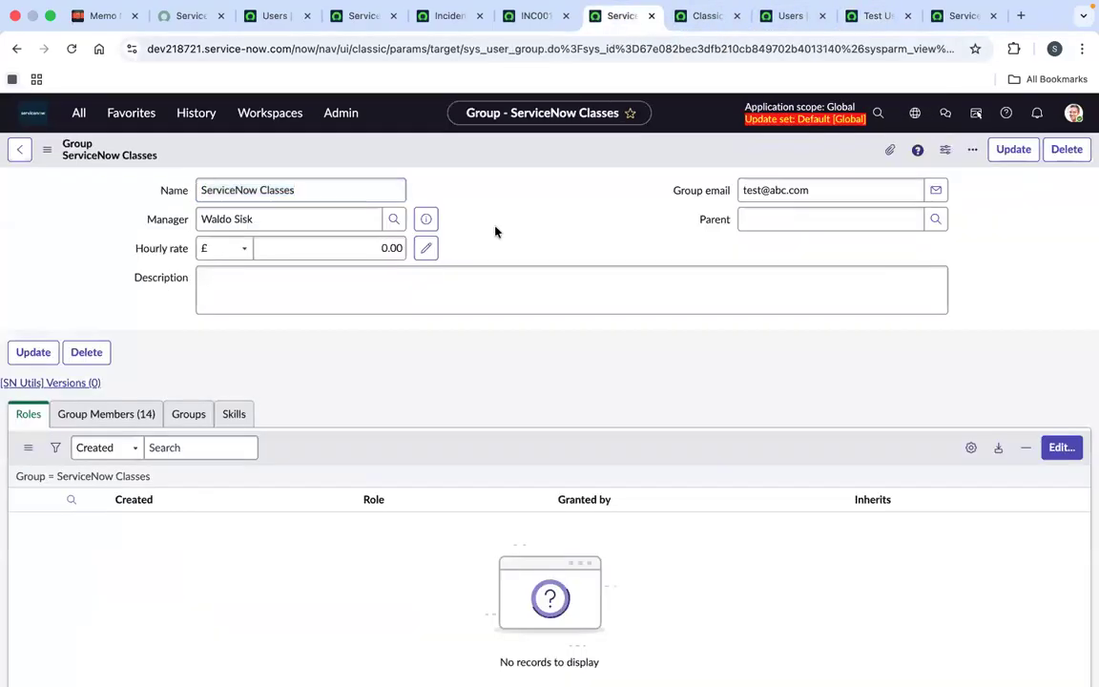
pyautogui.click(577, 212)
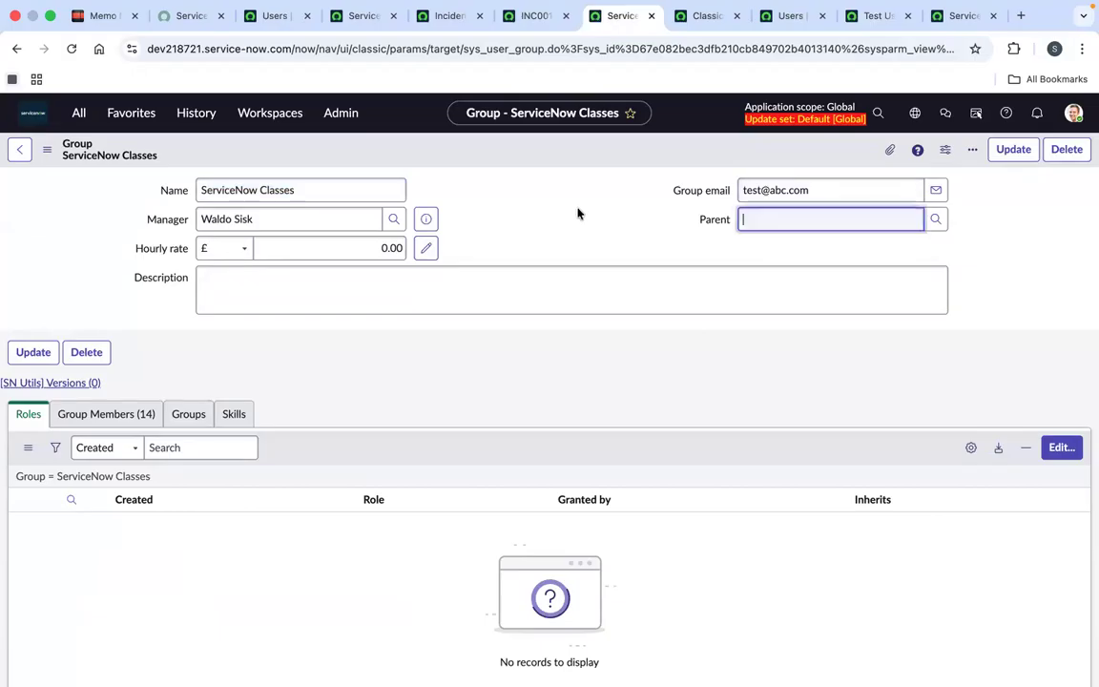
pyautogui.click(114, 415)
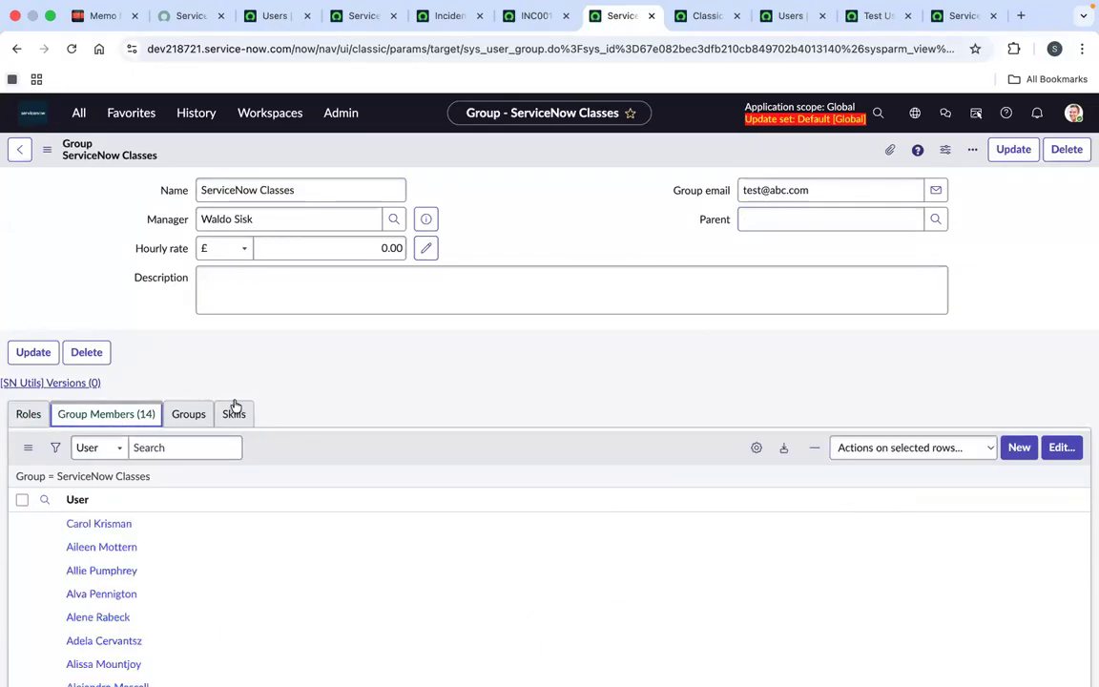
pyautogui.click(518, 239)
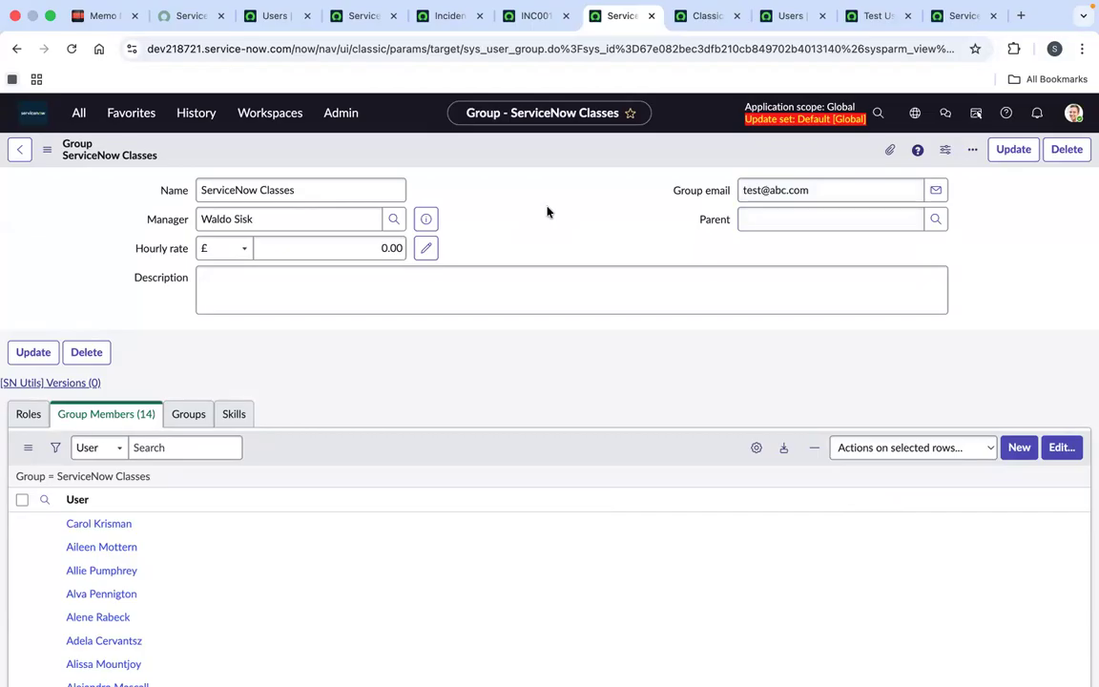
# Close the incident, group and user tabs, discarding the unsaved change to the Test.User record.
pyautogui.click(427, 16)
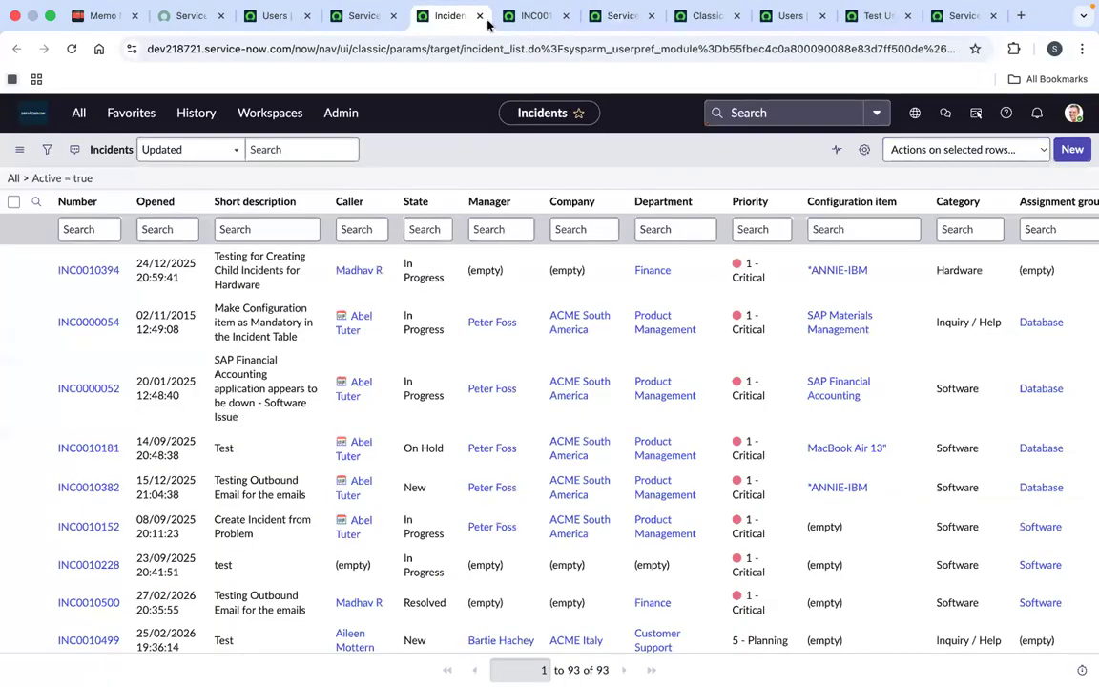
pyautogui.click(479, 16)
pyautogui.click(479, 16)
pyautogui.click(479, 16)
pyautogui.click(479, 16)
pyautogui.click(479, 16)
pyautogui.click(479, 16)
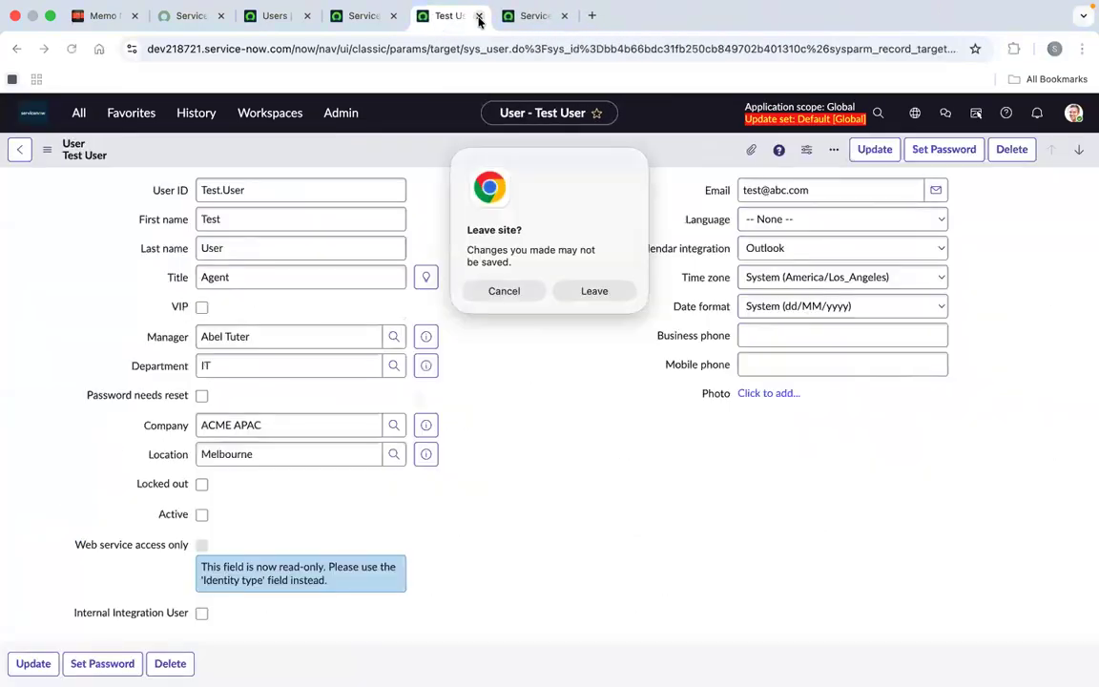
pyautogui.press('Return')
pyautogui.click(479, 16)
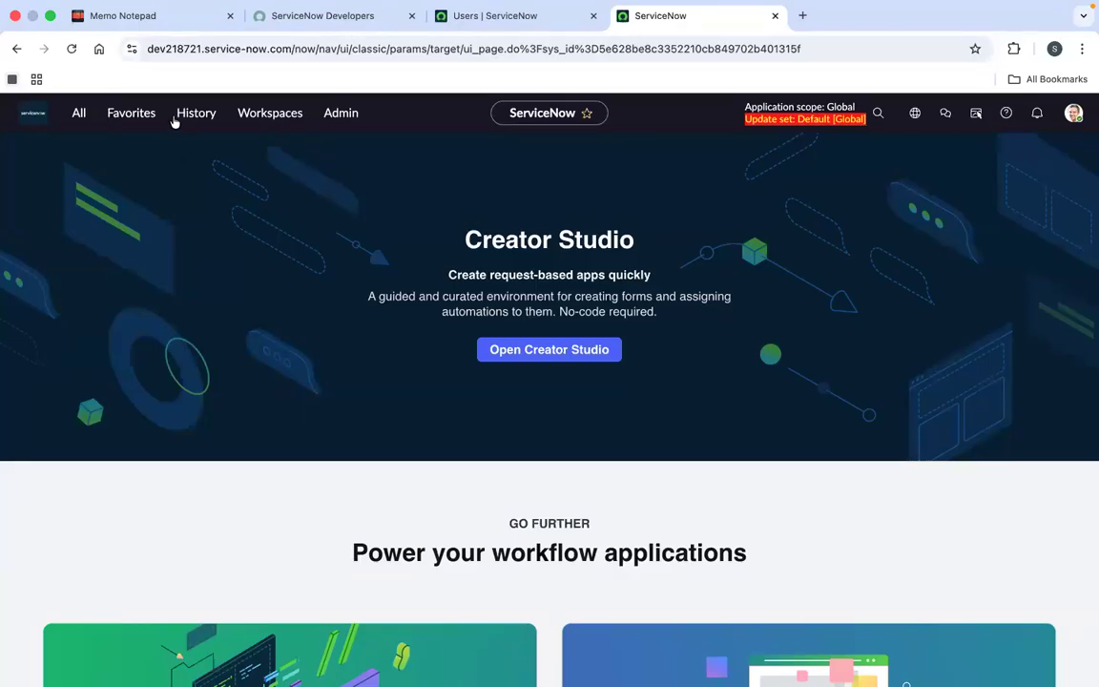
# Open the Time-Limited User Roles list in a separate tab and return the Users tab to the ServiceNow home page.
pyautogui.click(130, 112)
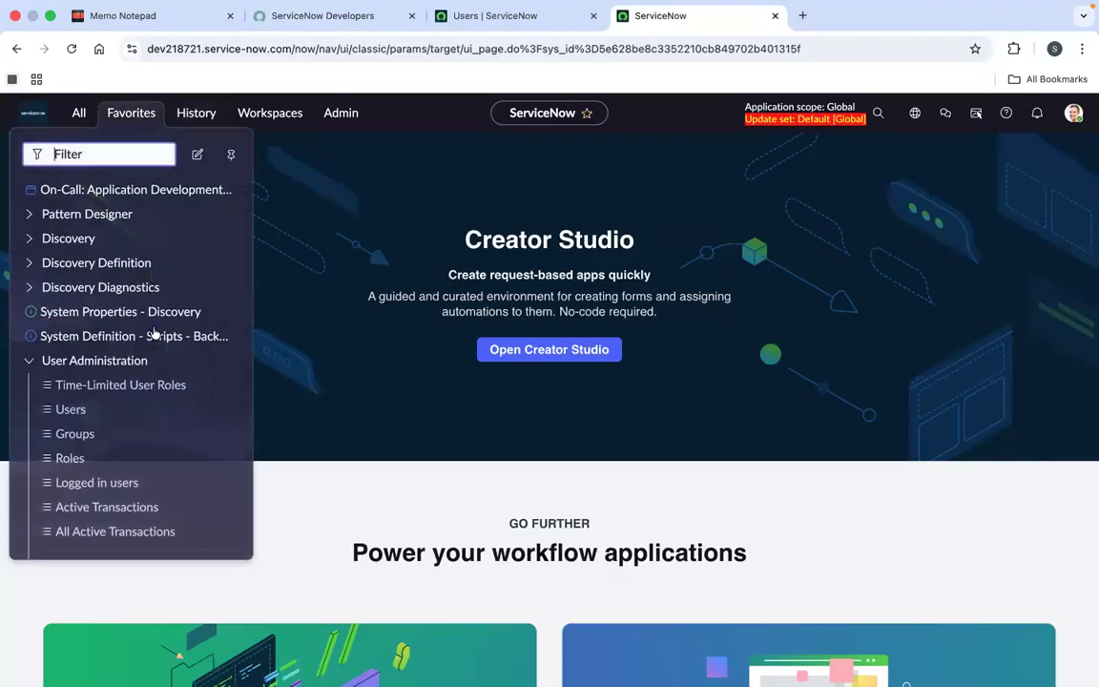
pyautogui.keyDown('super'); pyautogui.click(113, 385); pyautogui.keyUp('super')
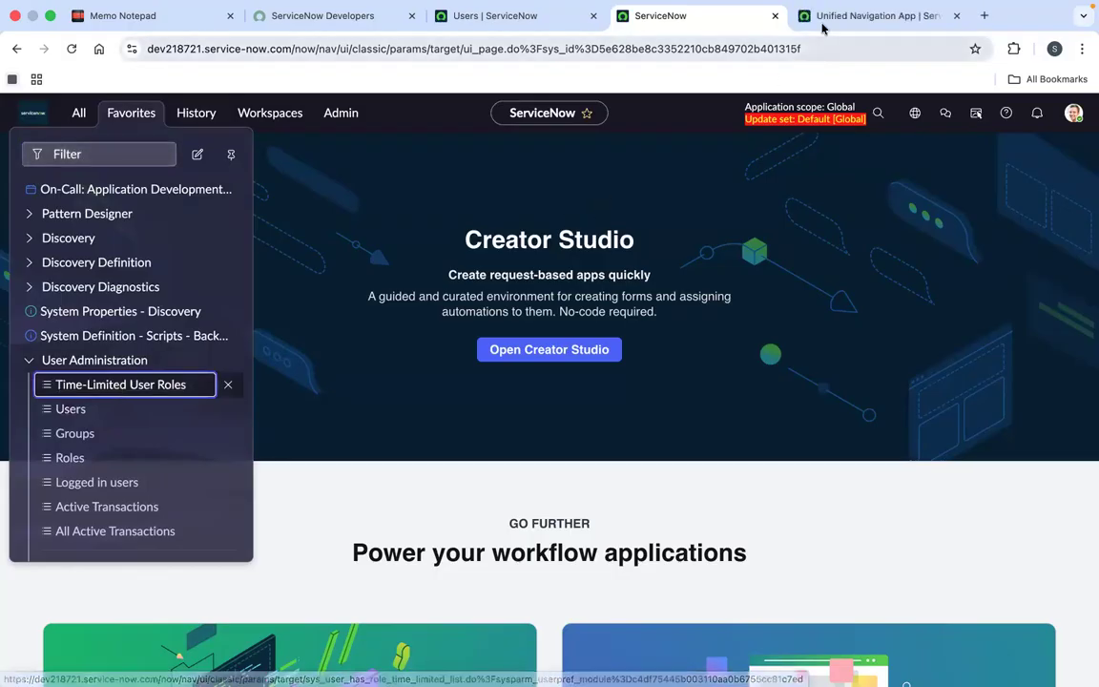
pyautogui.click(820, 17)
pyautogui.click(515, 16)
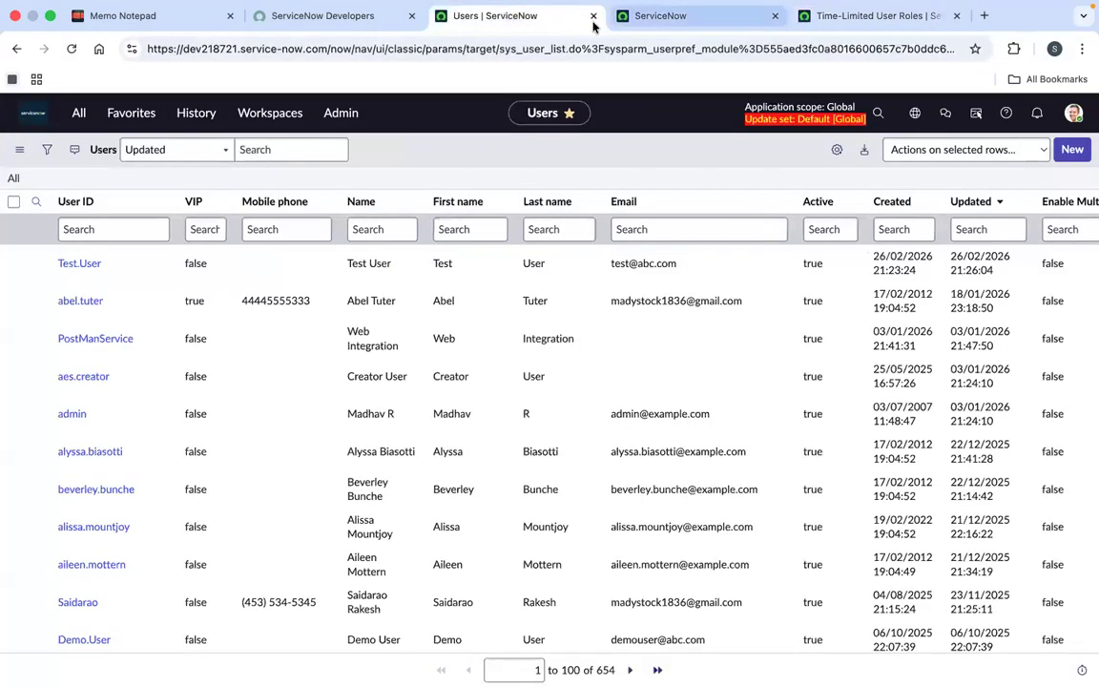
pyautogui.click(33, 112)
pyautogui.click(844, 17)
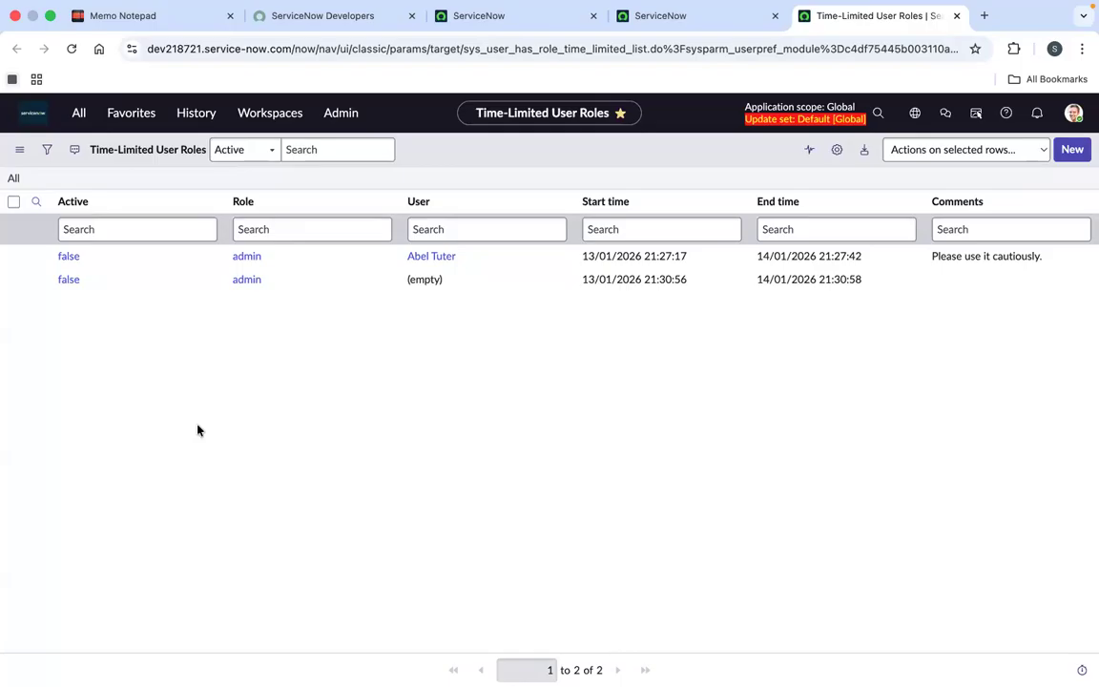
# Start a new time-limited user role record with the admin role for the user named in the existing list entry.
pyautogui.click(1070, 150)
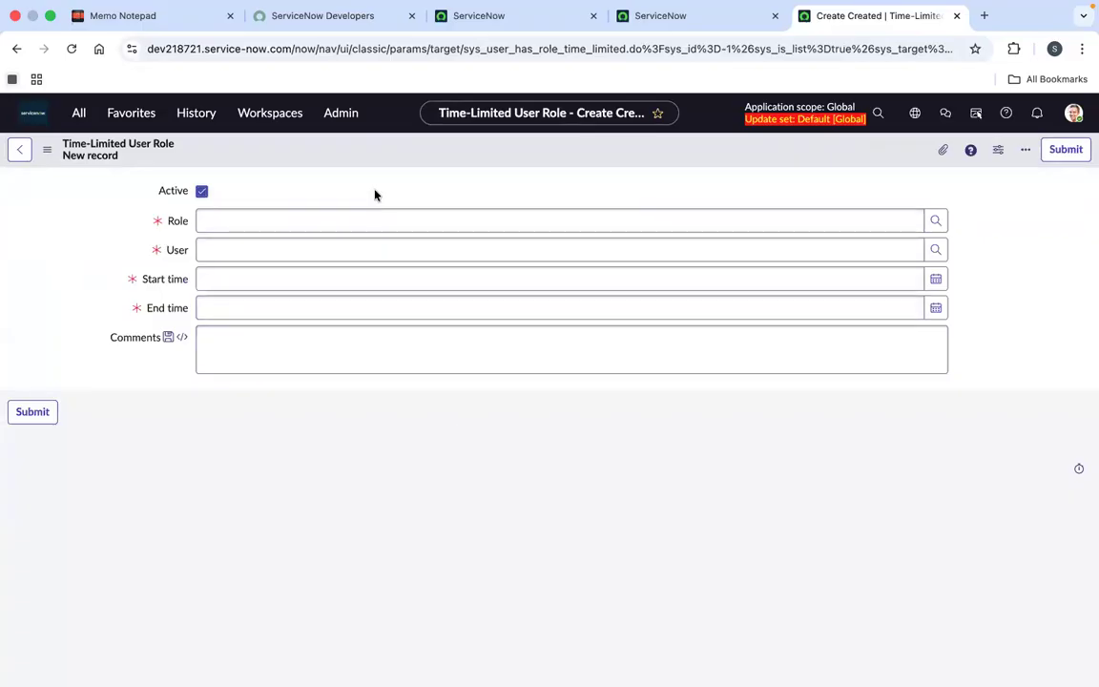
pyautogui.click(324, 220)
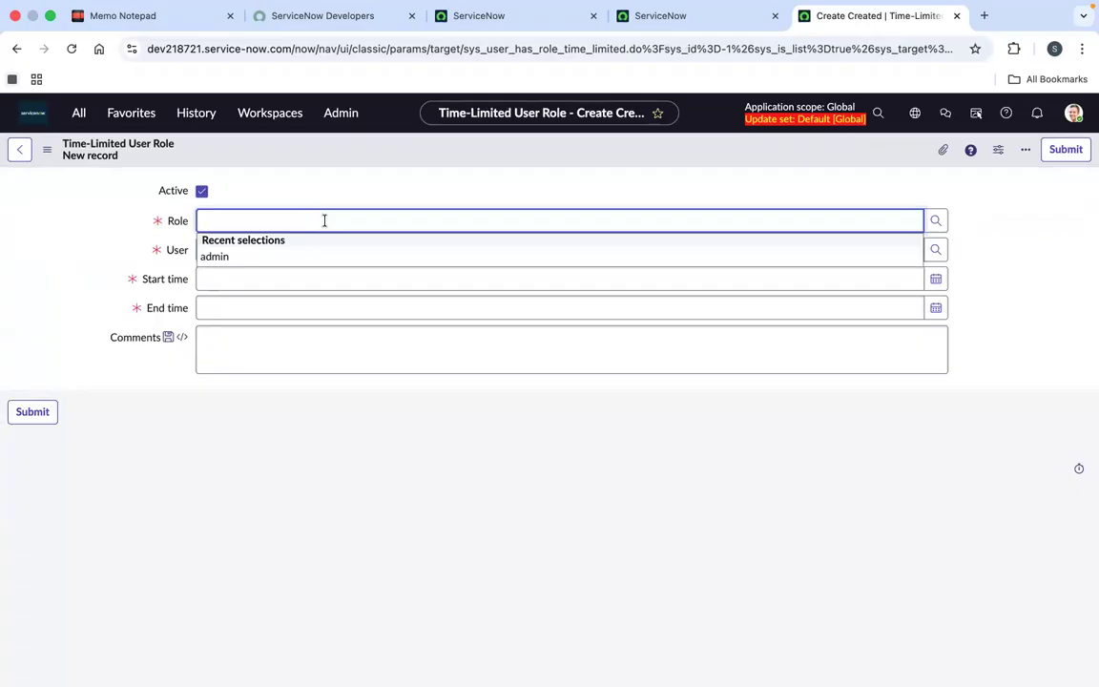
pyautogui.click(270, 256)
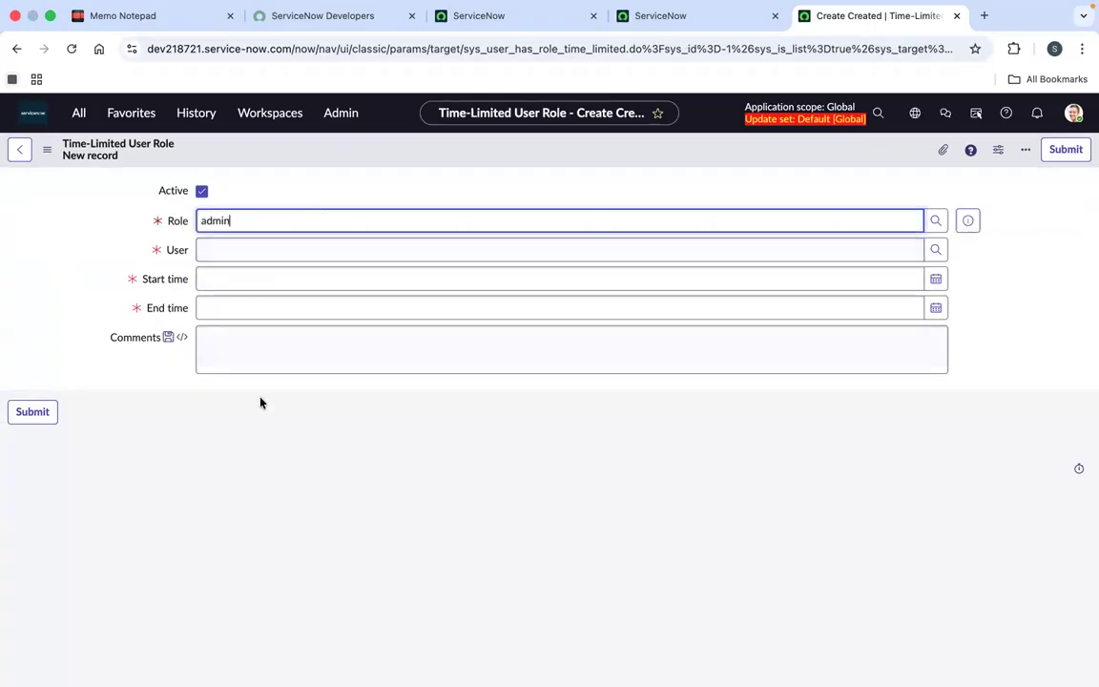
pyautogui.click(272, 252)
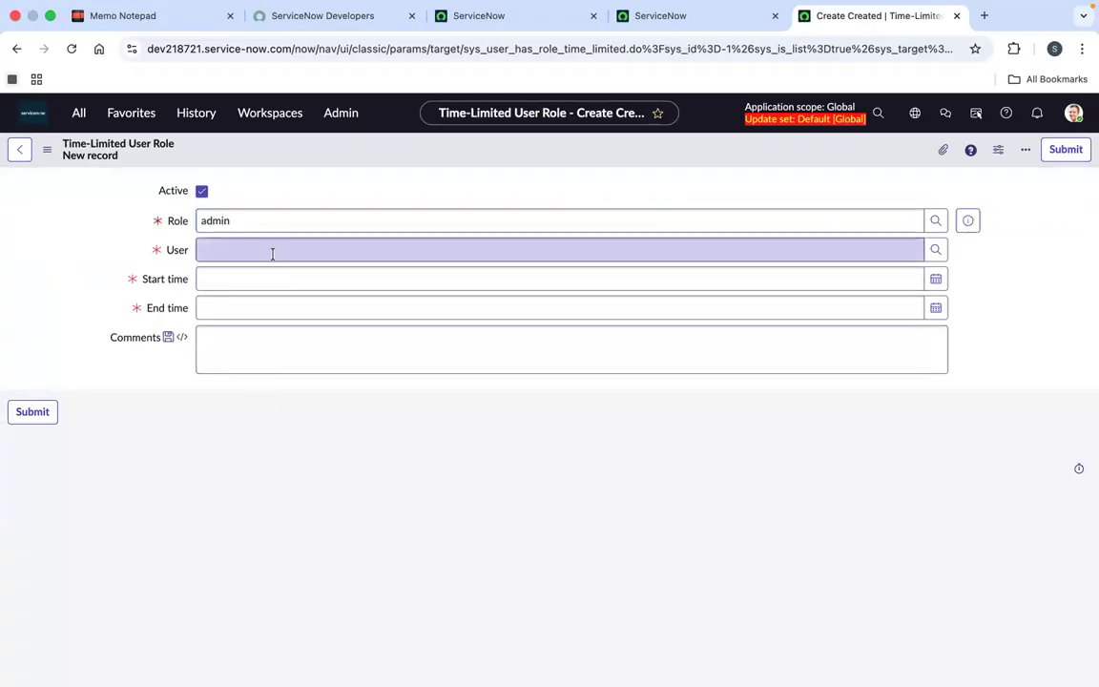
pyautogui.write('ab')
pyautogui.press('Down')
pyautogui.press('Return')
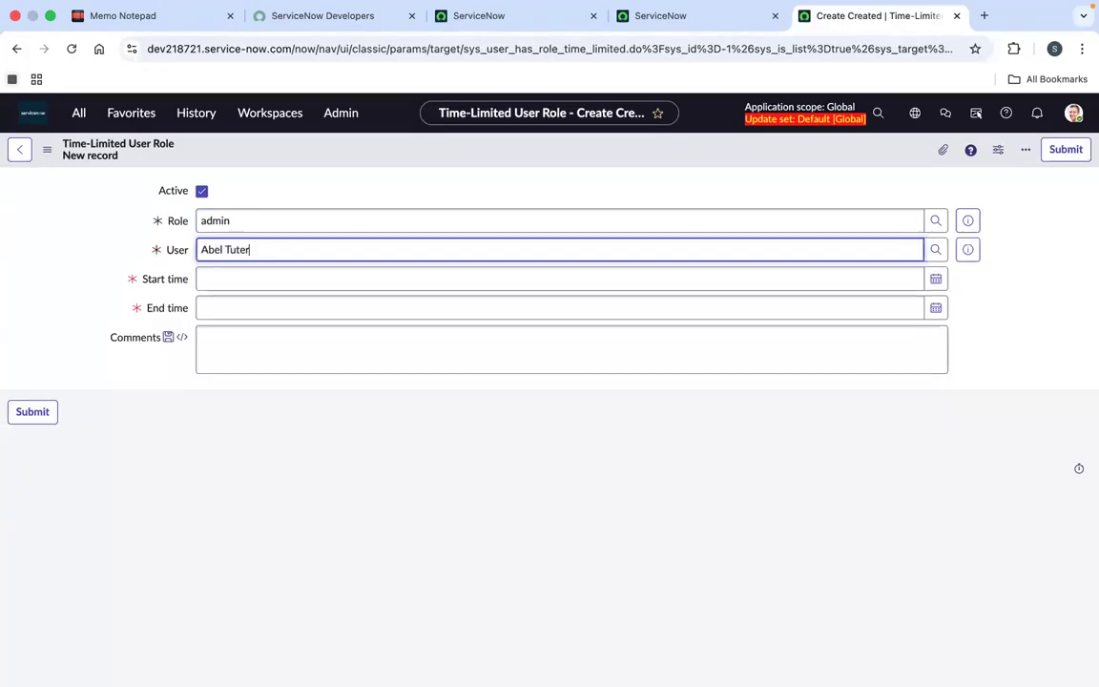
pyautogui.click(323, 539)
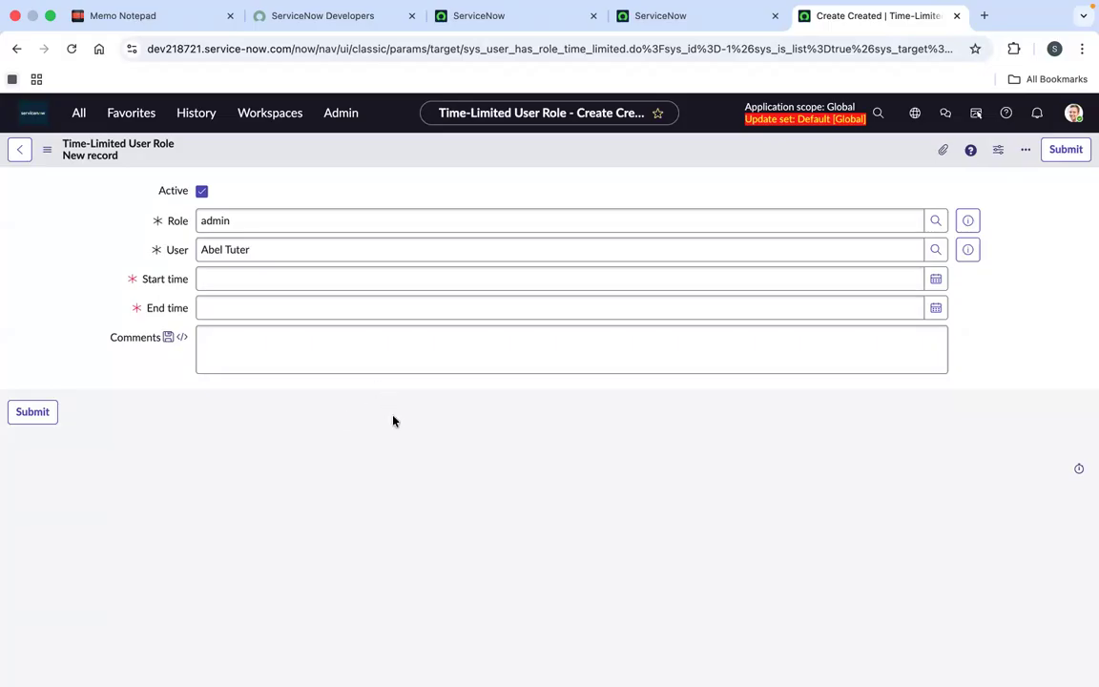
# Set the record's start time to 02/03/2026 21:28:51 and its end time to 03/03/2026 21:29:00.
pyautogui.click(284, 279)
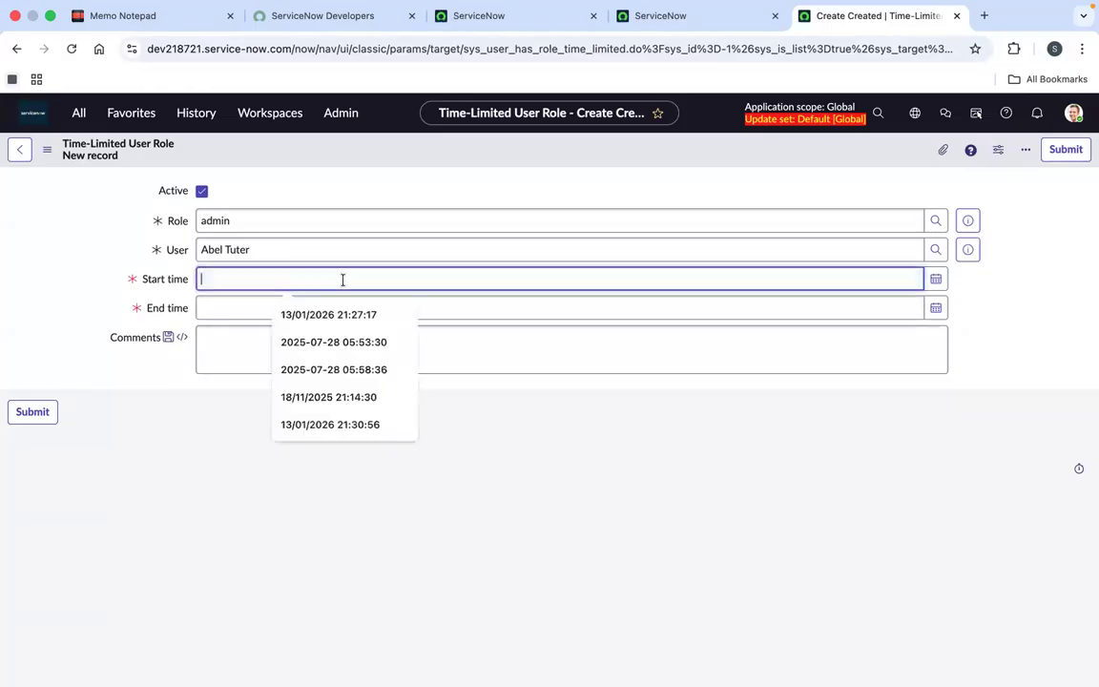
pyautogui.click(935, 280)
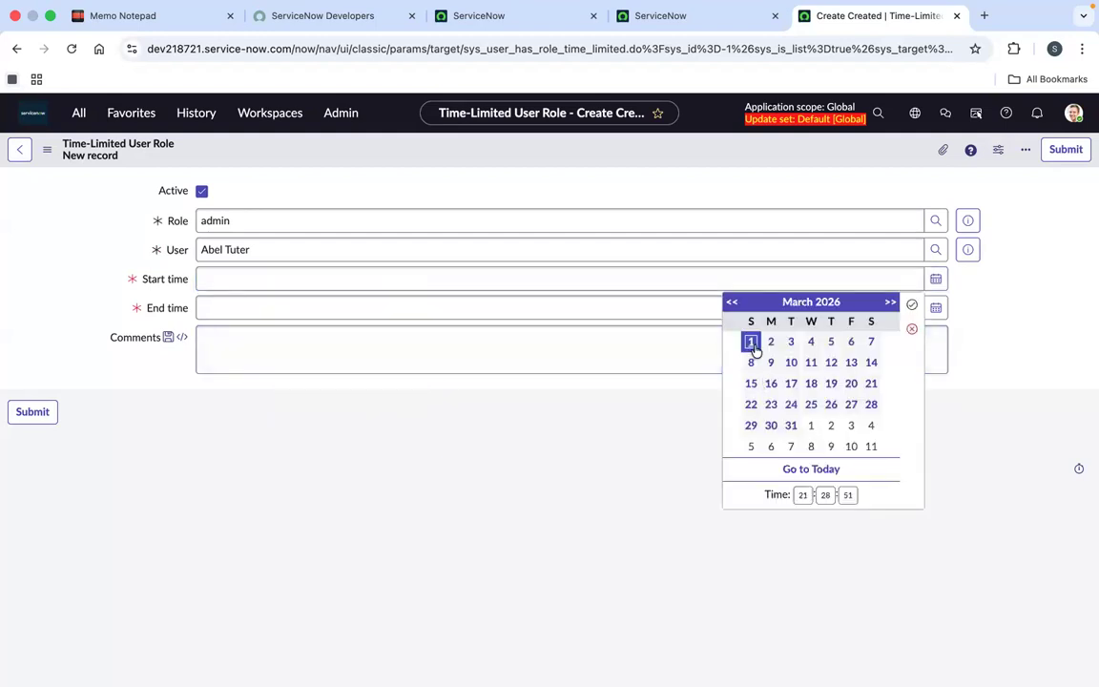
pyautogui.click(770, 342)
pyautogui.click(909, 304)
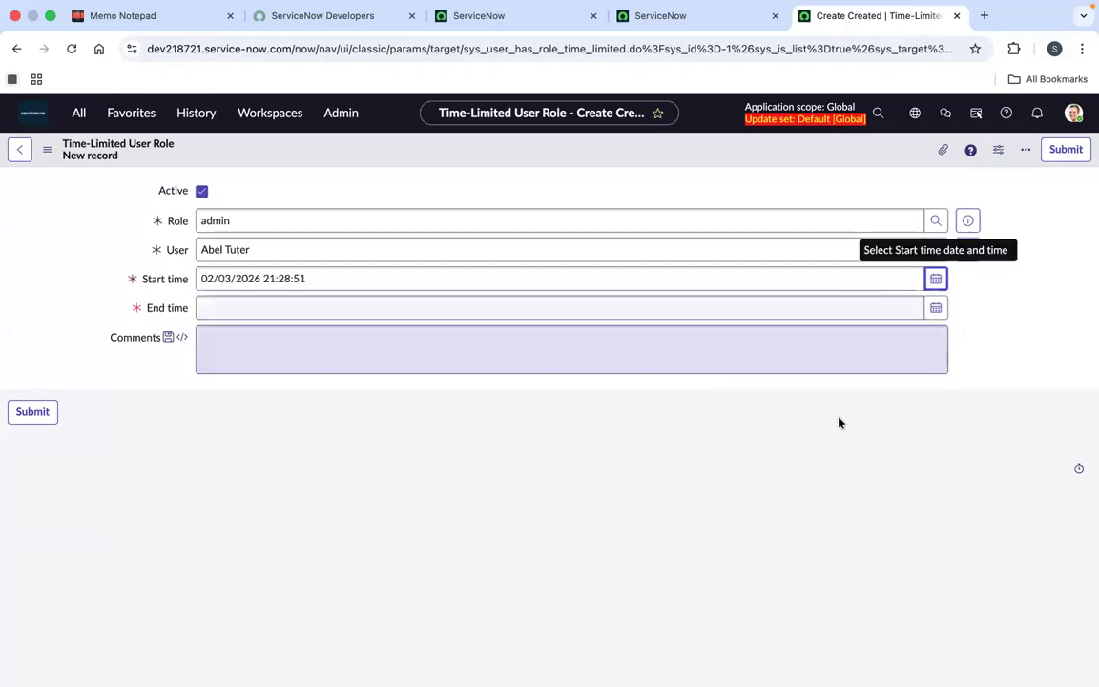
pyautogui.click(939, 286)
pyautogui.click(942, 307)
pyautogui.click(935, 308)
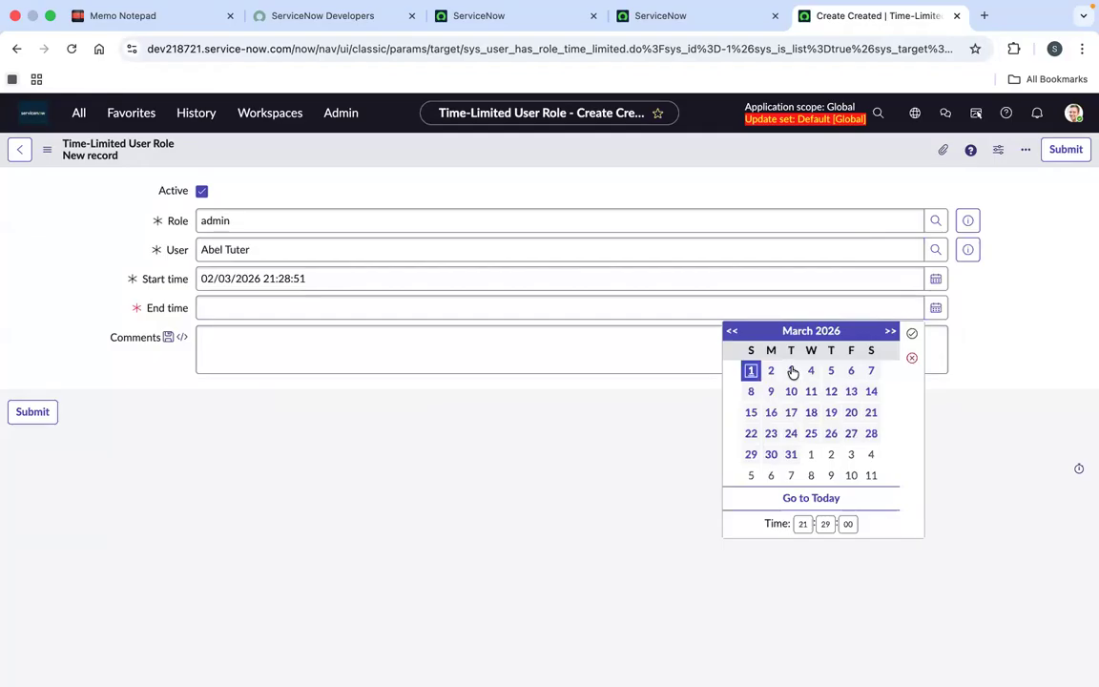
pyautogui.click(791, 370)
pyautogui.click(911, 333)
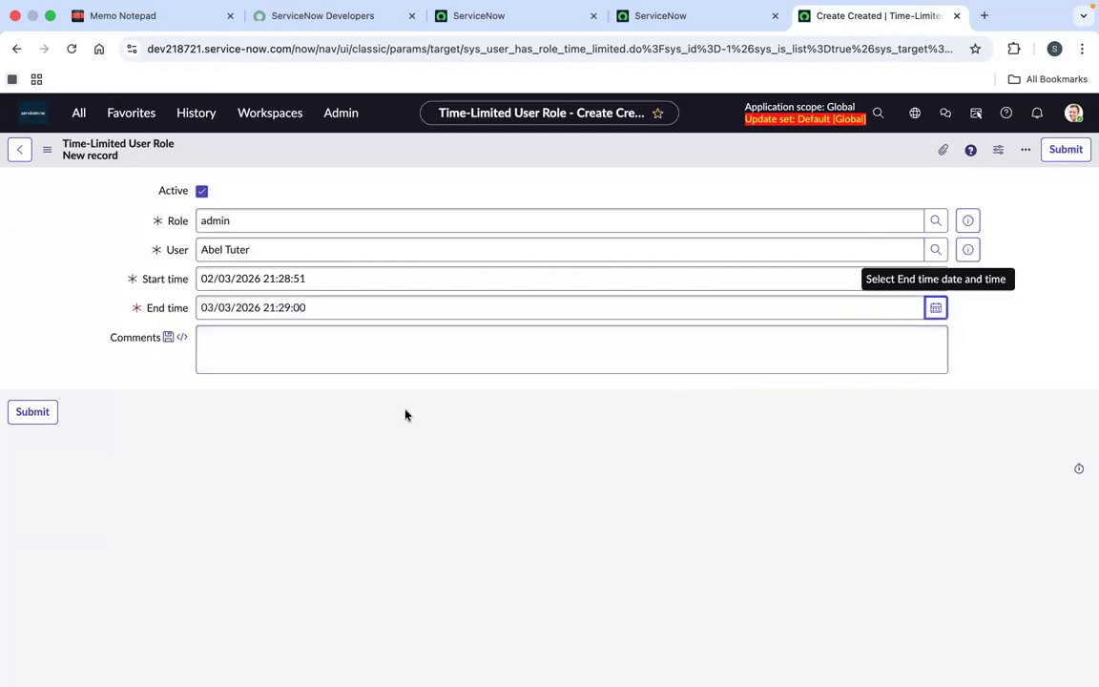
# Add the comment "It's a time limted access." and submit the time-limited role record.
pyautogui.click(348, 348)
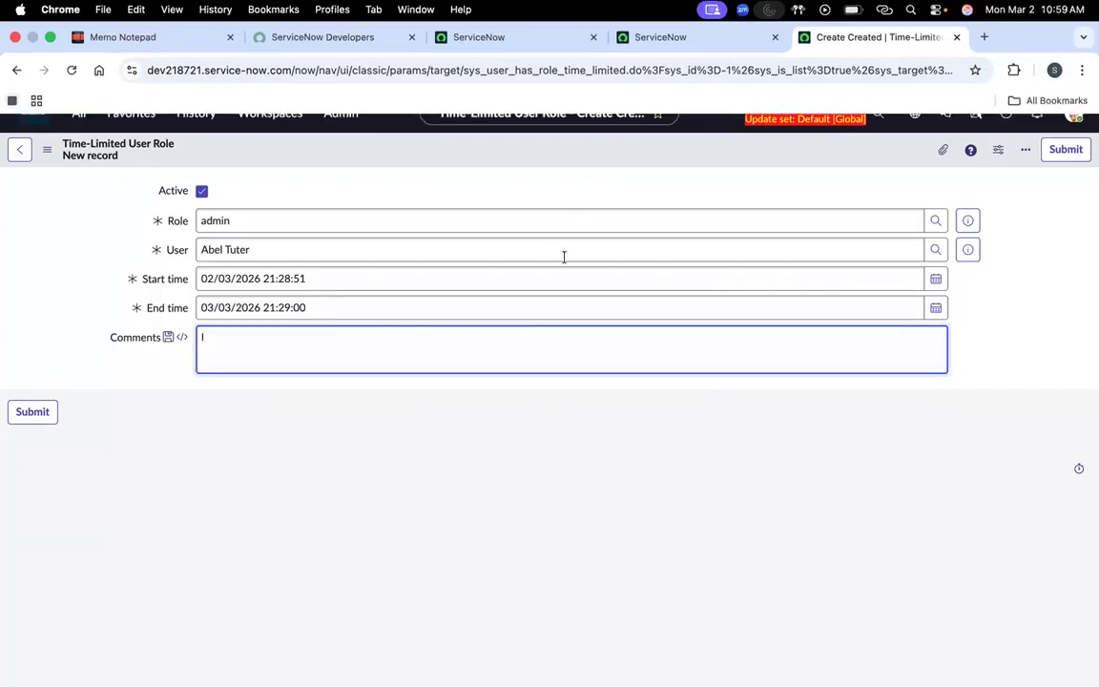
pyautogui.write('It')
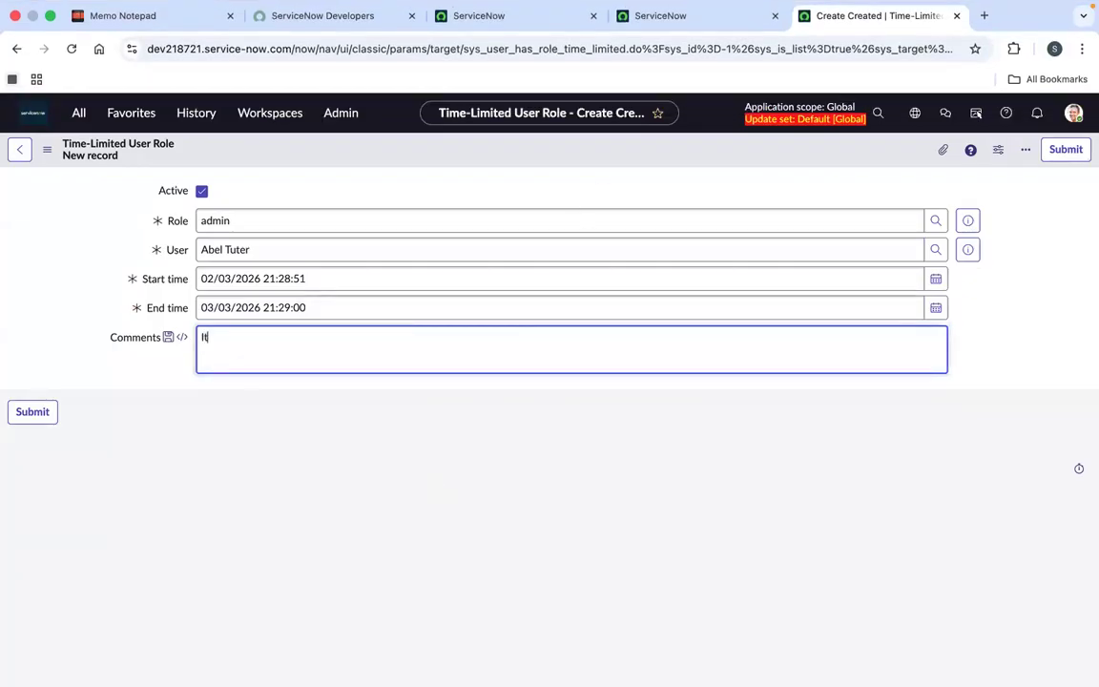
pyautogui.write("'s a time limted access.")
pyautogui.click(1074, 151)
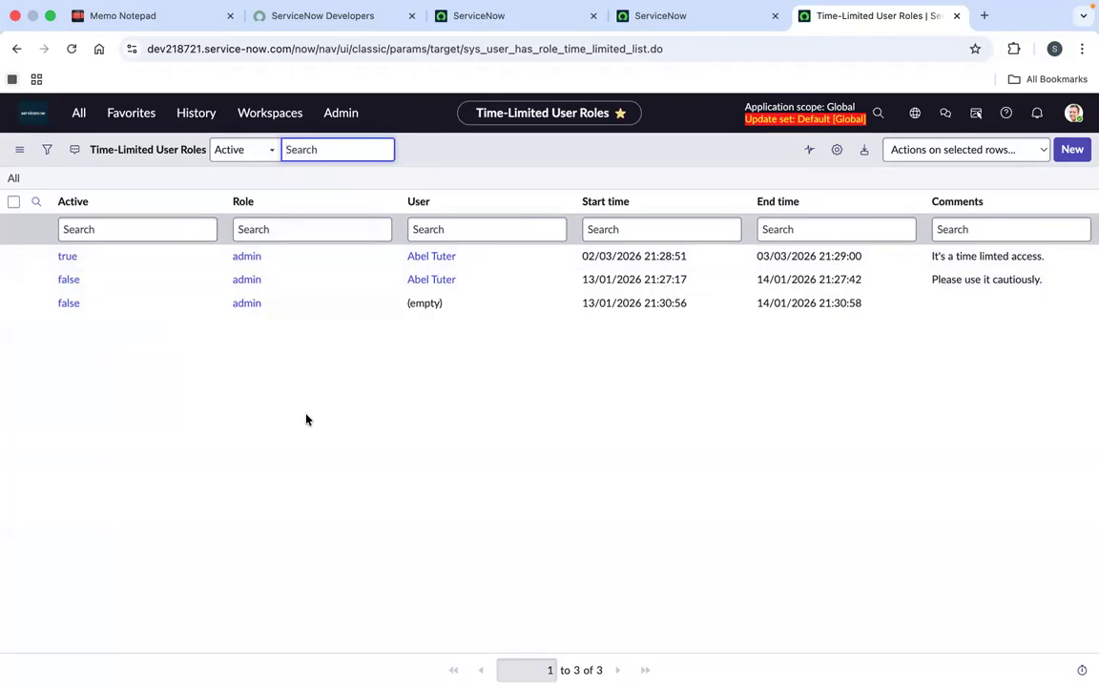
pyautogui.click(197, 425)
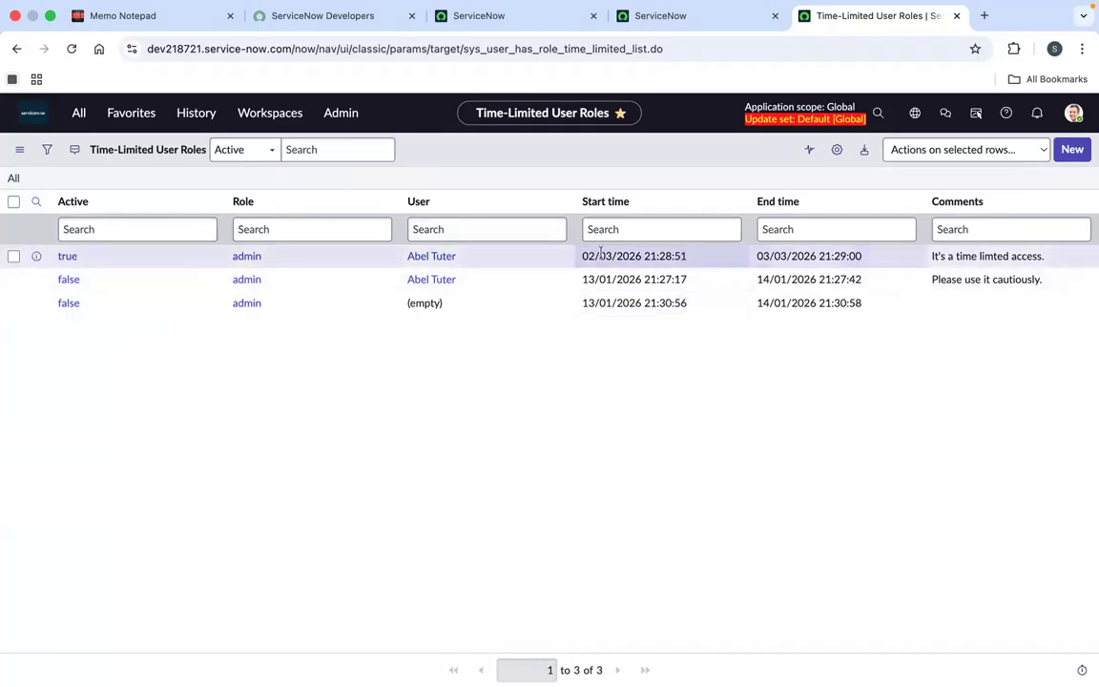
# Deactivate the newly created time-limited role record, save it, and return to the Time-Limited User Roles list.
pyautogui.moveTo(603, 254)
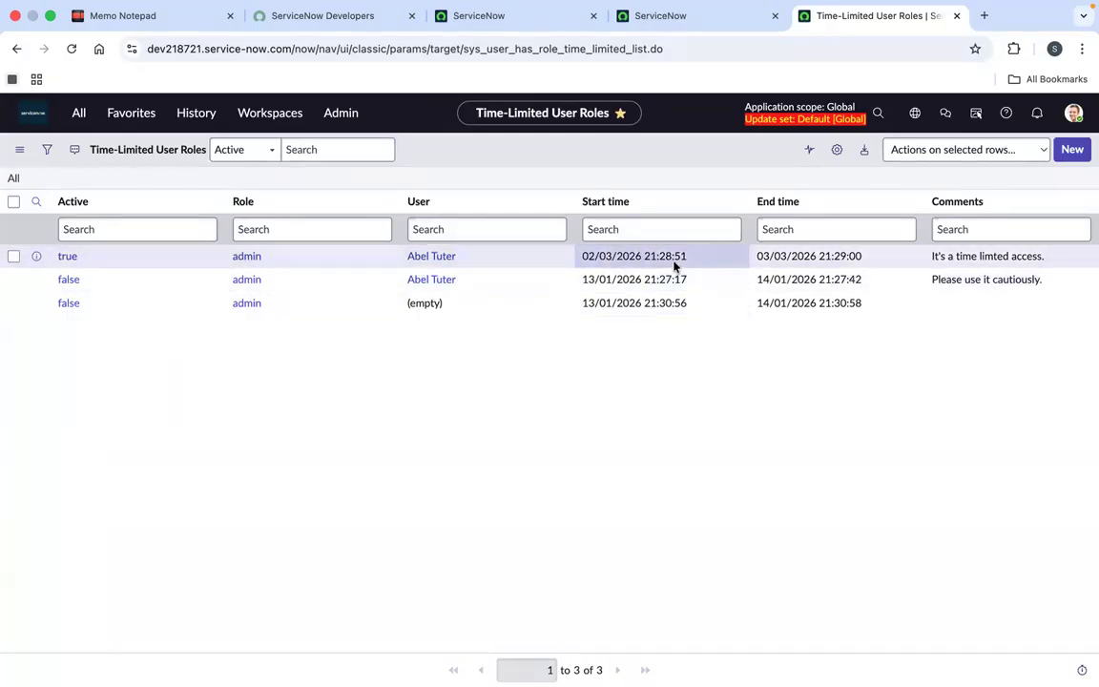
pyautogui.moveTo(822, 301)
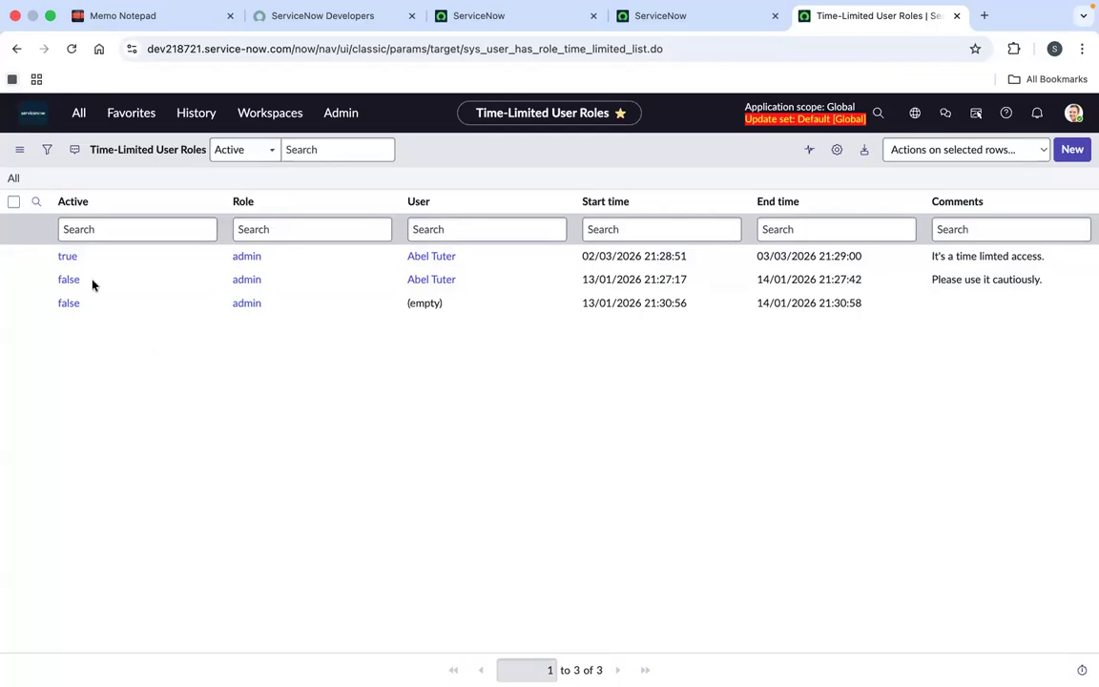
pyautogui.click(67, 258)
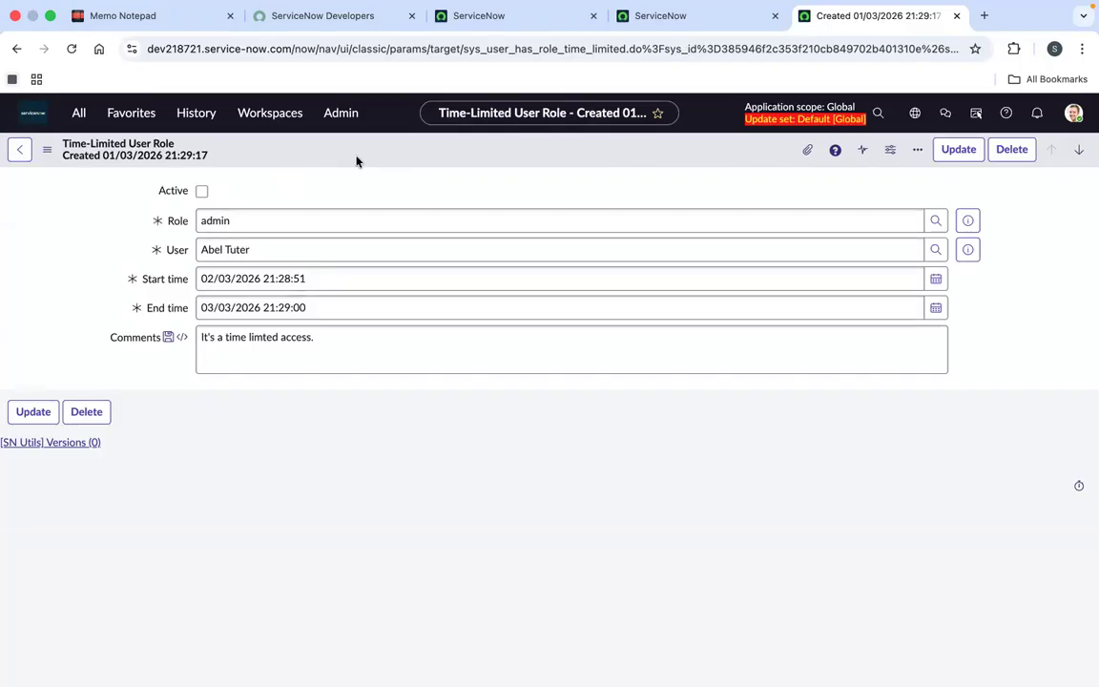
pyautogui.rightClick(330, 158)
pyautogui.click(379, 167)
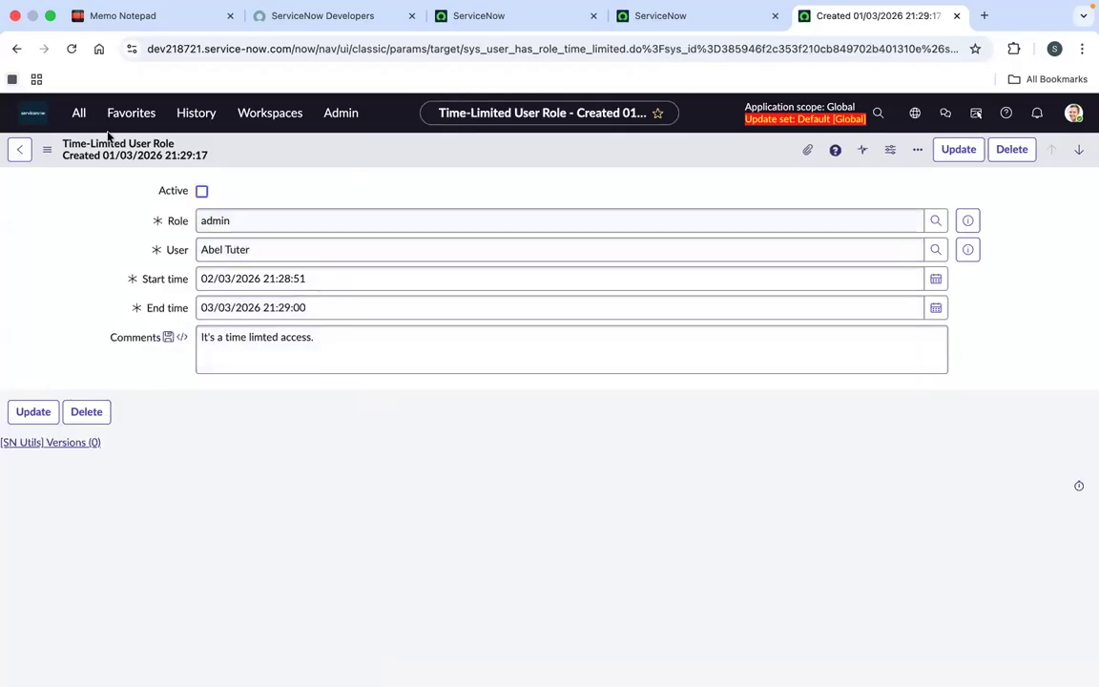
pyautogui.click(80, 114)
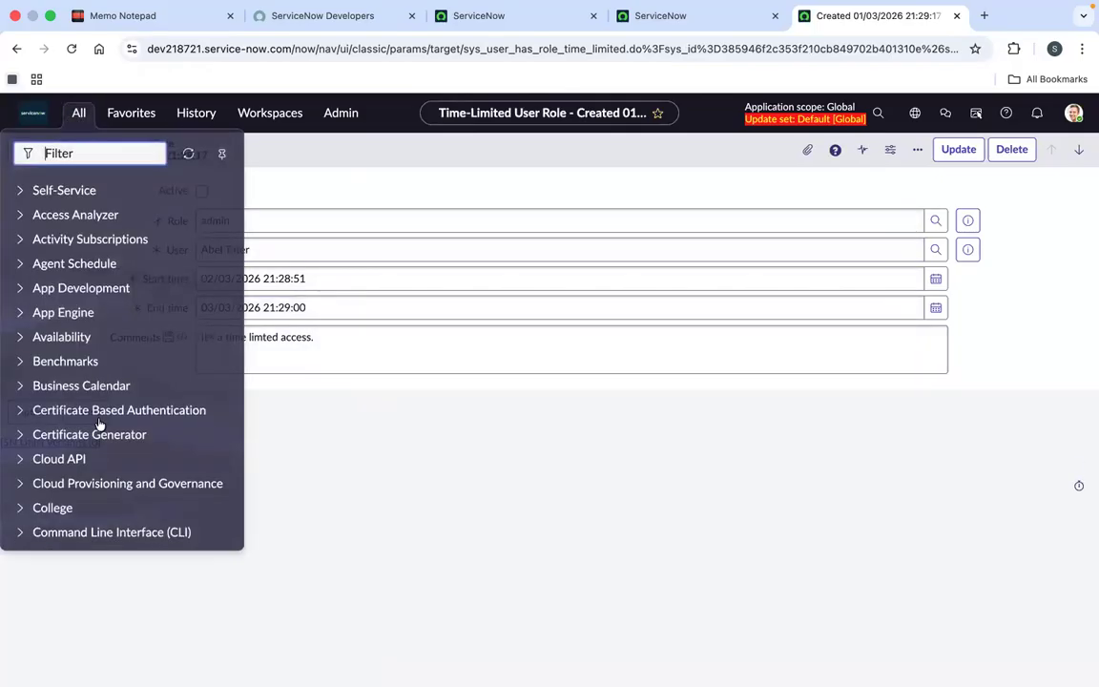
pyautogui.click(131, 111)
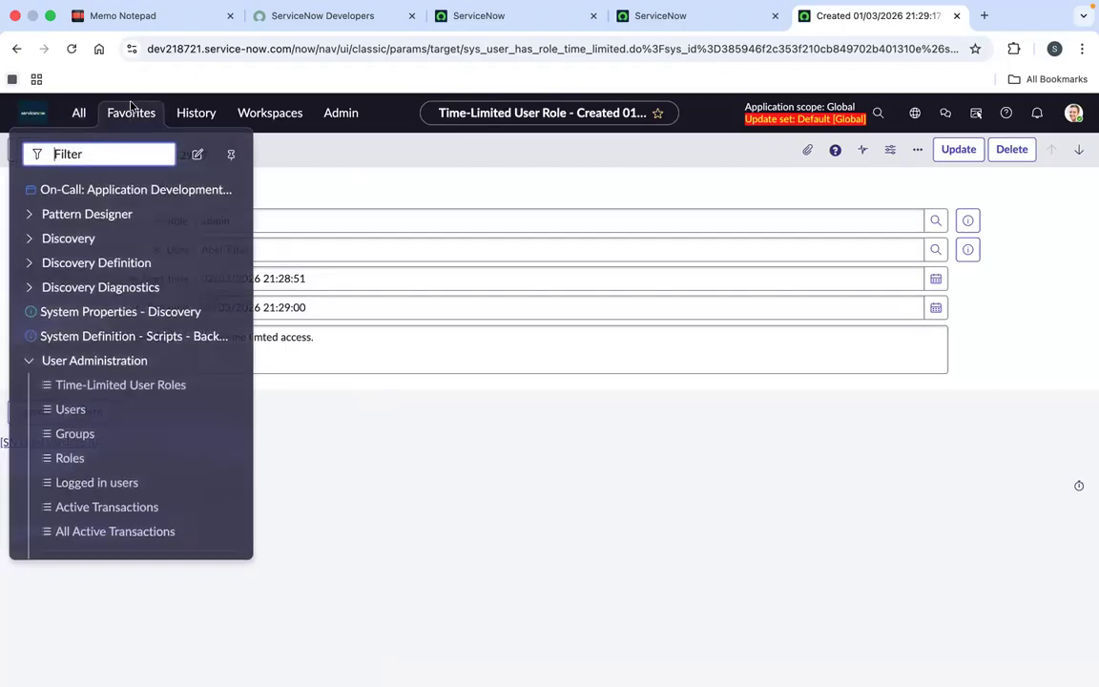
pyautogui.click(108, 386)
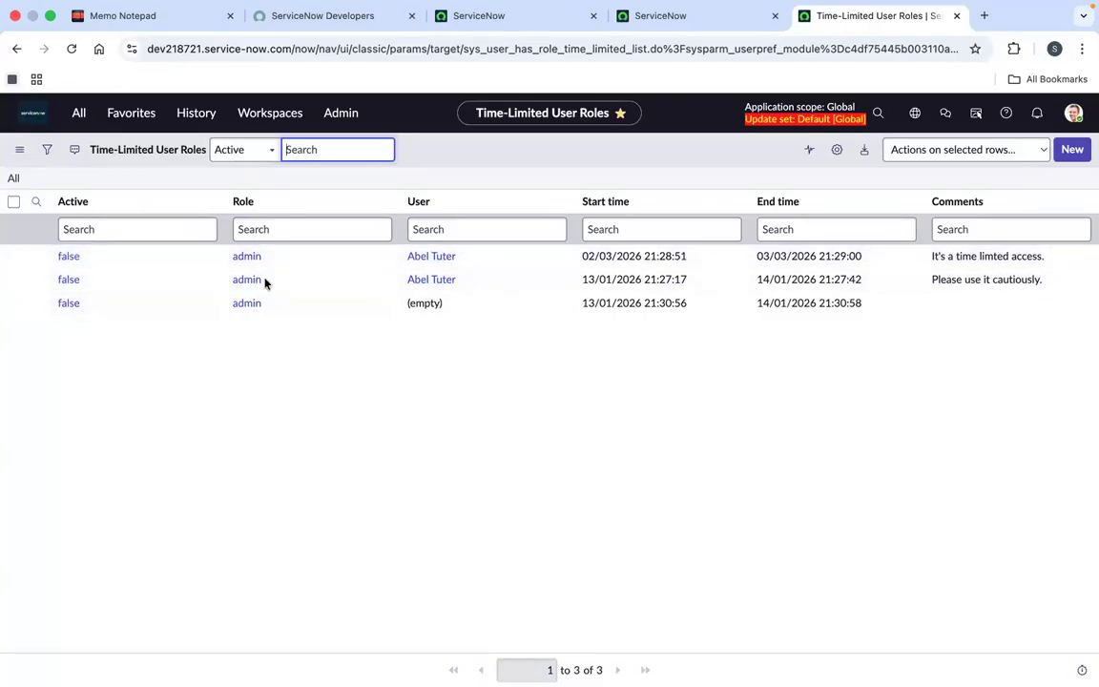
# View the Logged in Users list and the Departments list, opening Departments in a separate tab.
pyautogui.click(132, 113)
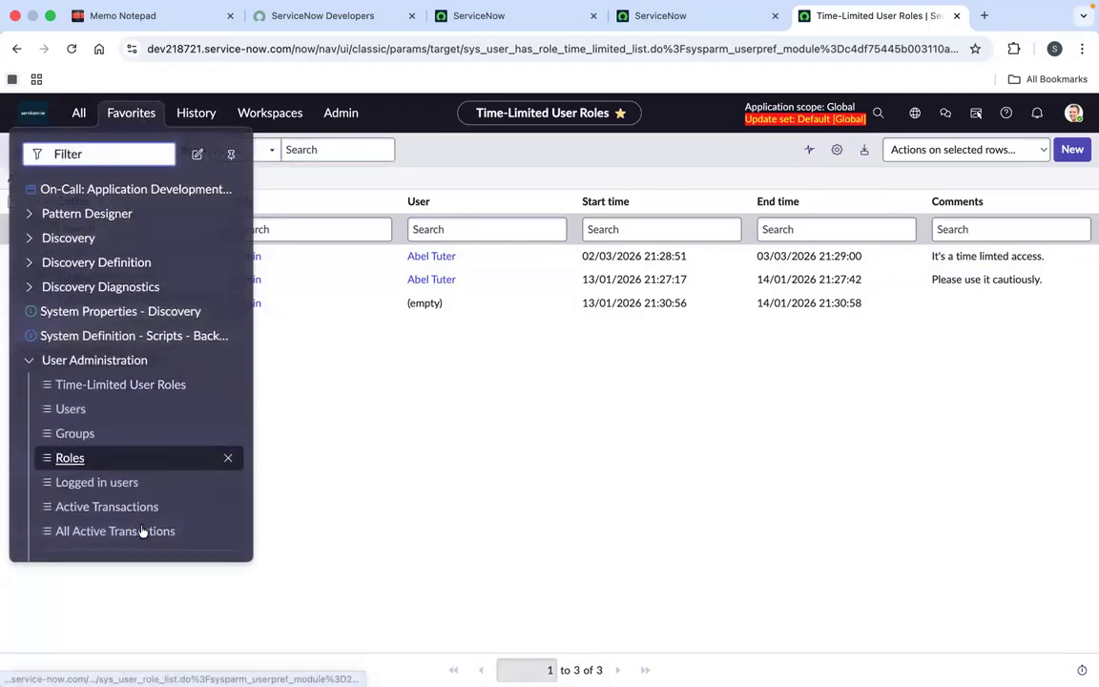
pyautogui.click(96, 484)
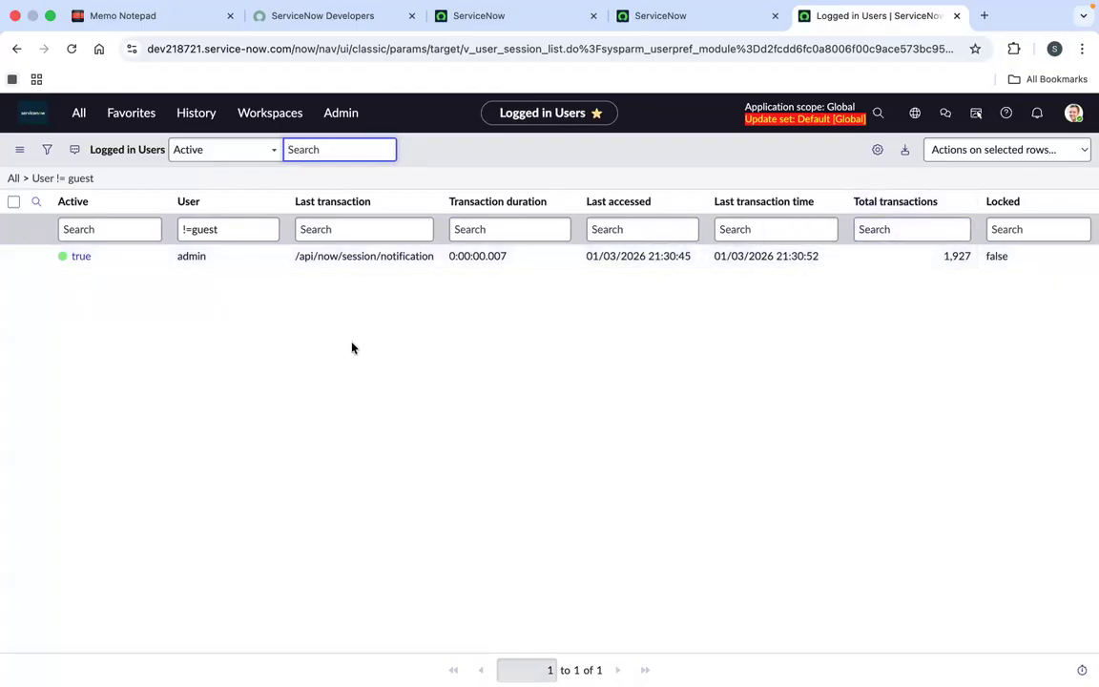
pyautogui.click(139, 115)
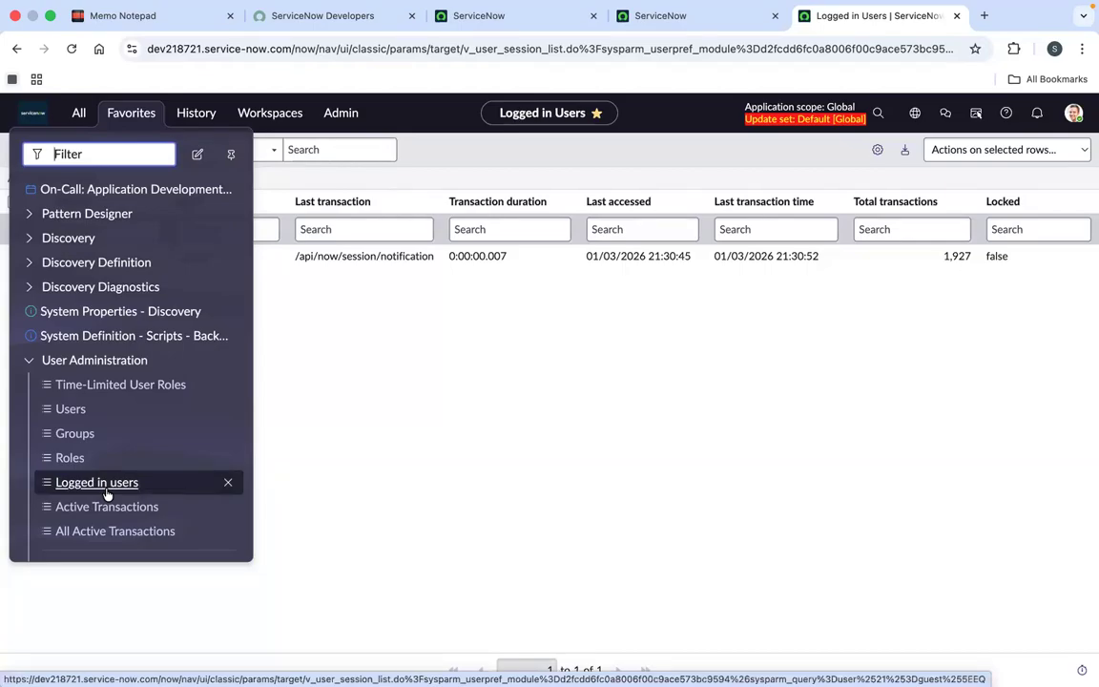
pyautogui.scroll(-5, 96, 400)
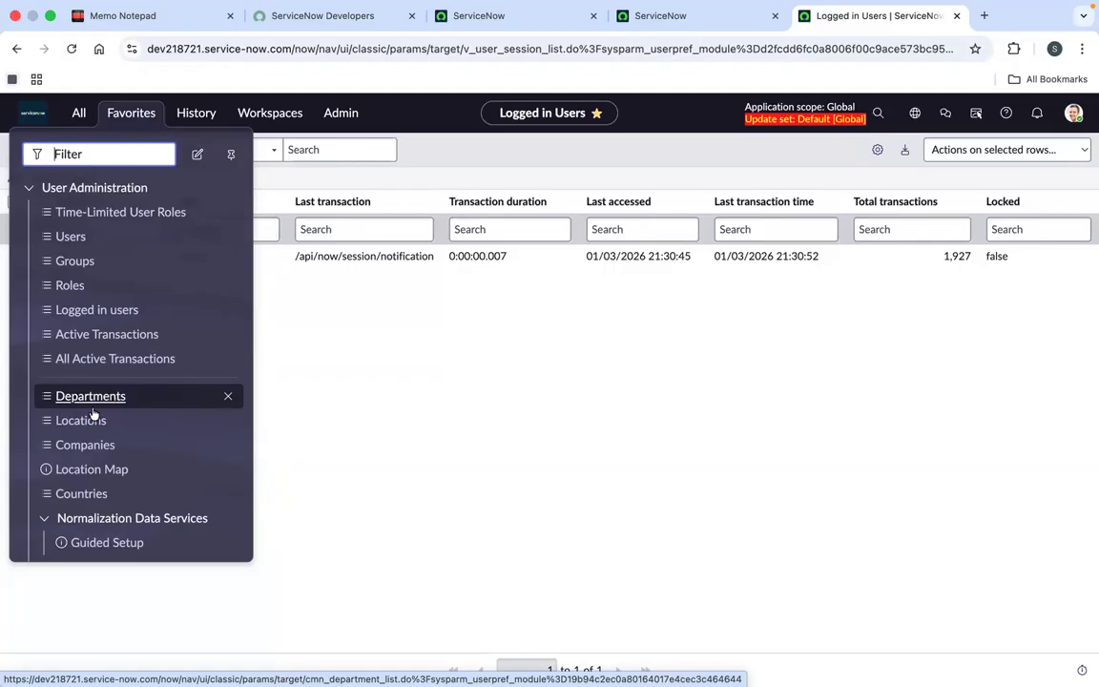
pyautogui.keyDown('super'); pyautogui.click(95, 396); pyautogui.keyUp('super')
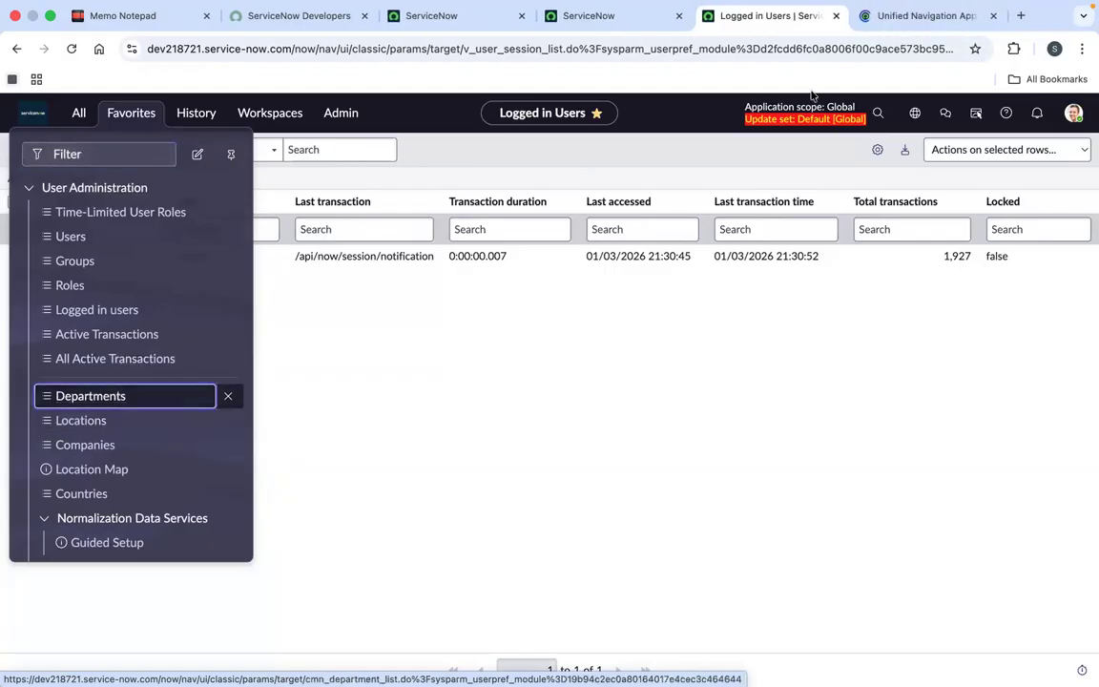
pyautogui.click(897, 15)
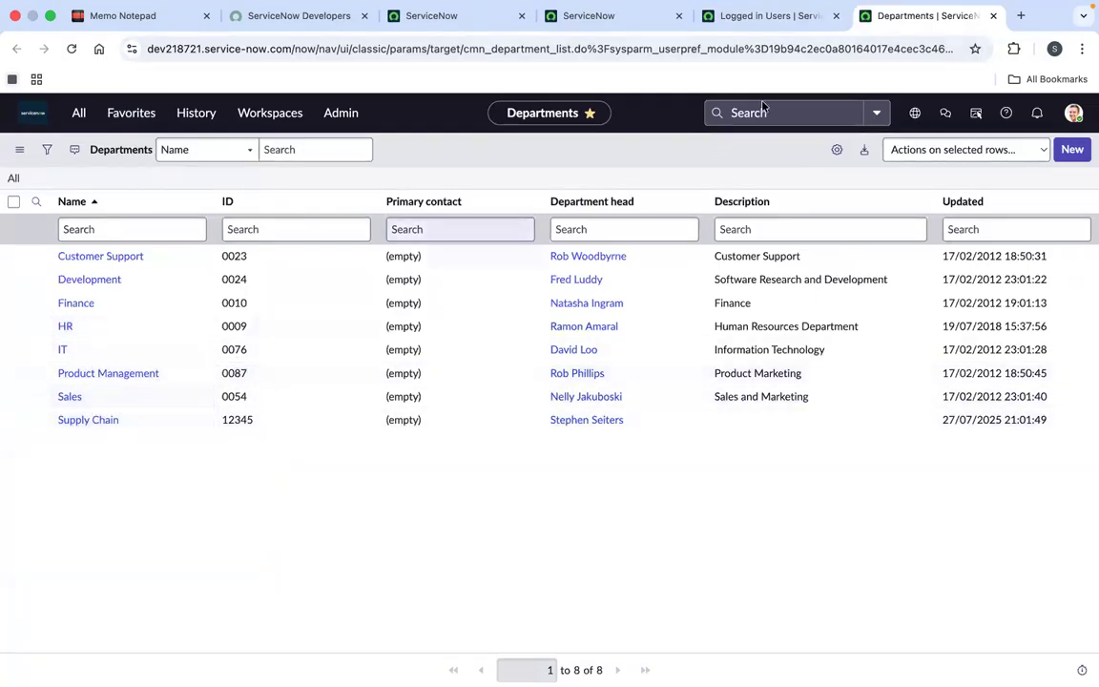
# Close the Logged in Users and Departments lists and open the Locations and Companies modules in separate browser tabs.
pyautogui.click(814, 22)
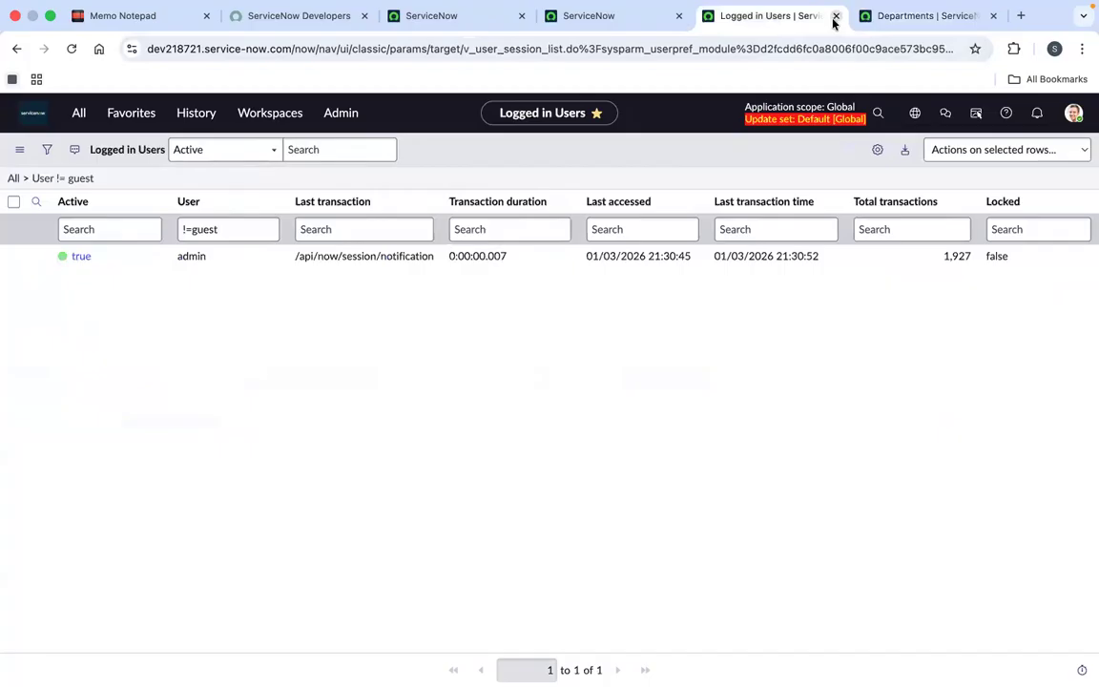
pyautogui.click(836, 16)
pyautogui.click(836, 16)
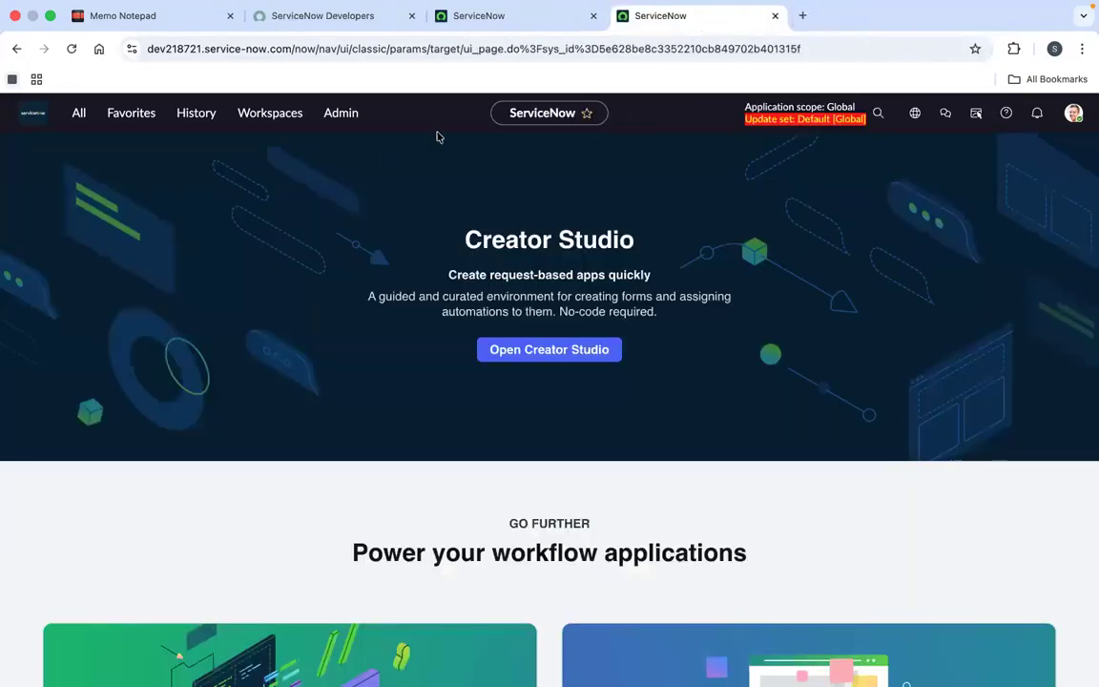
pyautogui.click(142, 123)
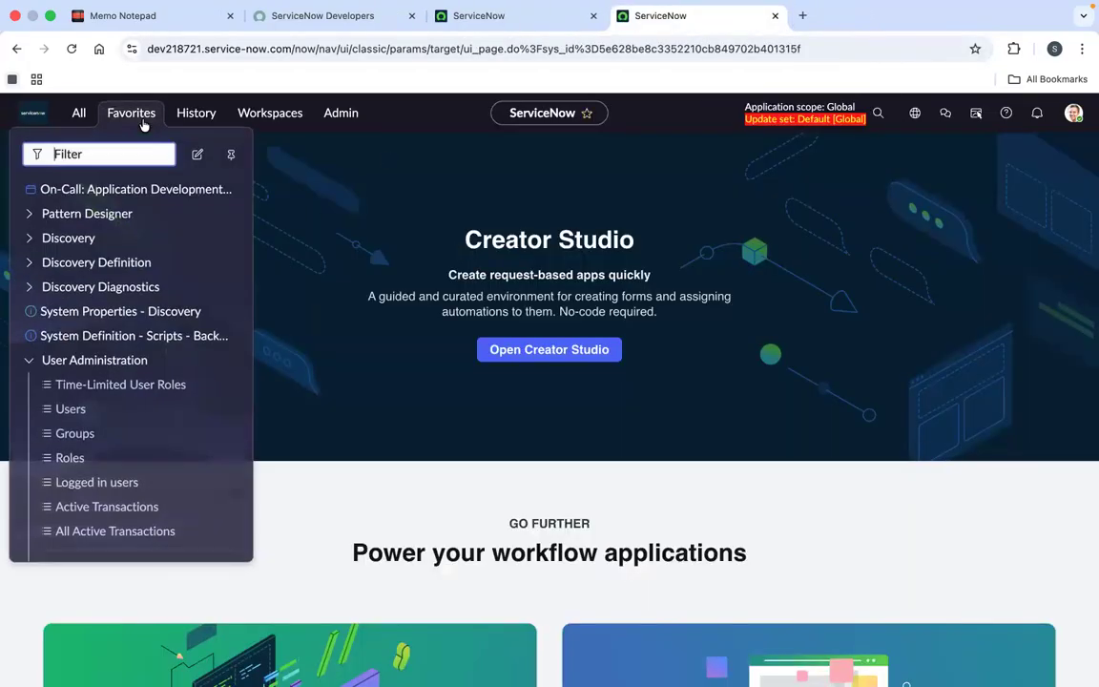
pyautogui.scroll(-4, 131, 385)
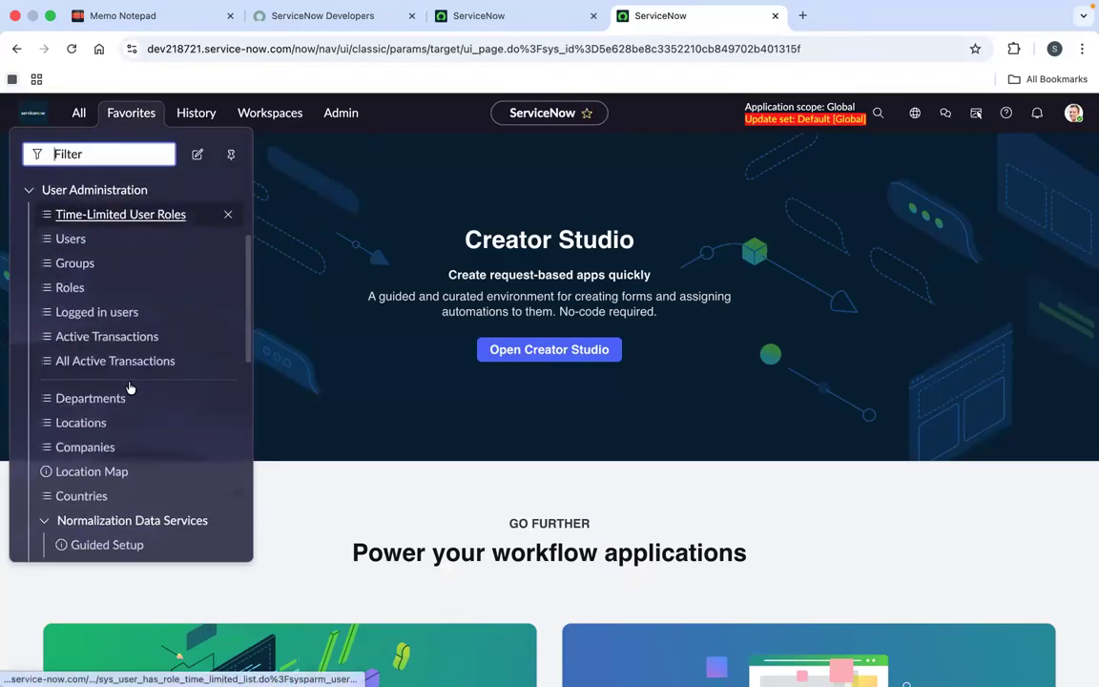
pyautogui.keyDown('super'); pyautogui.click(100, 394); pyautogui.keyUp('super')
pyautogui.keyDown('super'); pyautogui.click(111, 420); pyautogui.keyUp('super')
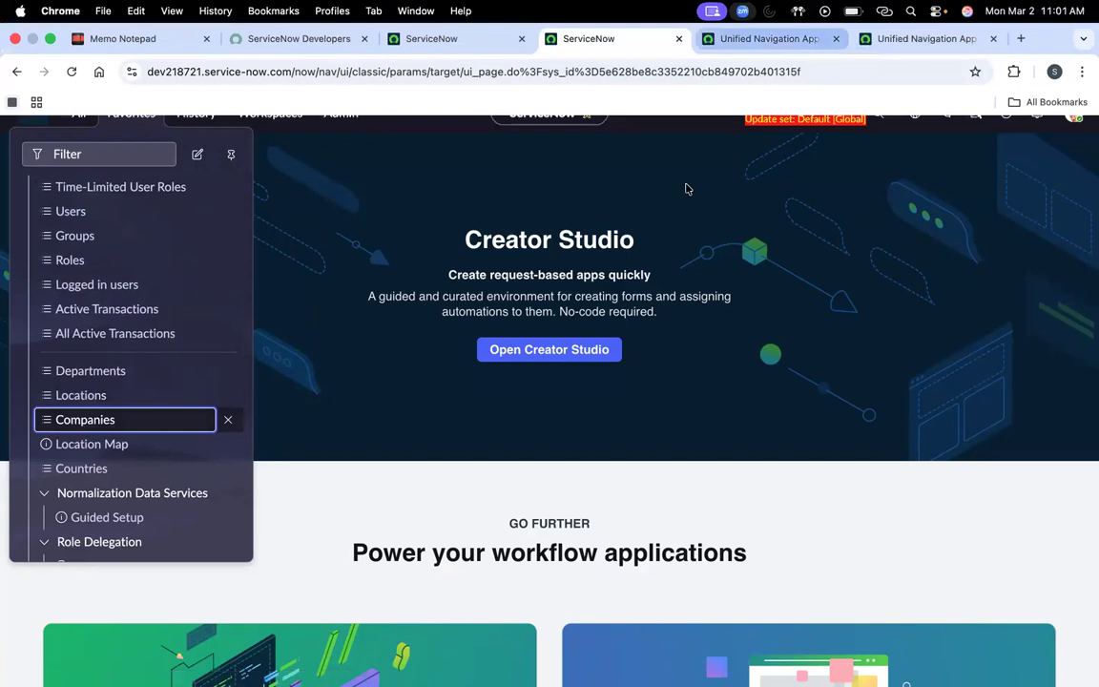
# Look through the records of the Locations list.
pyautogui.click(733, 17)
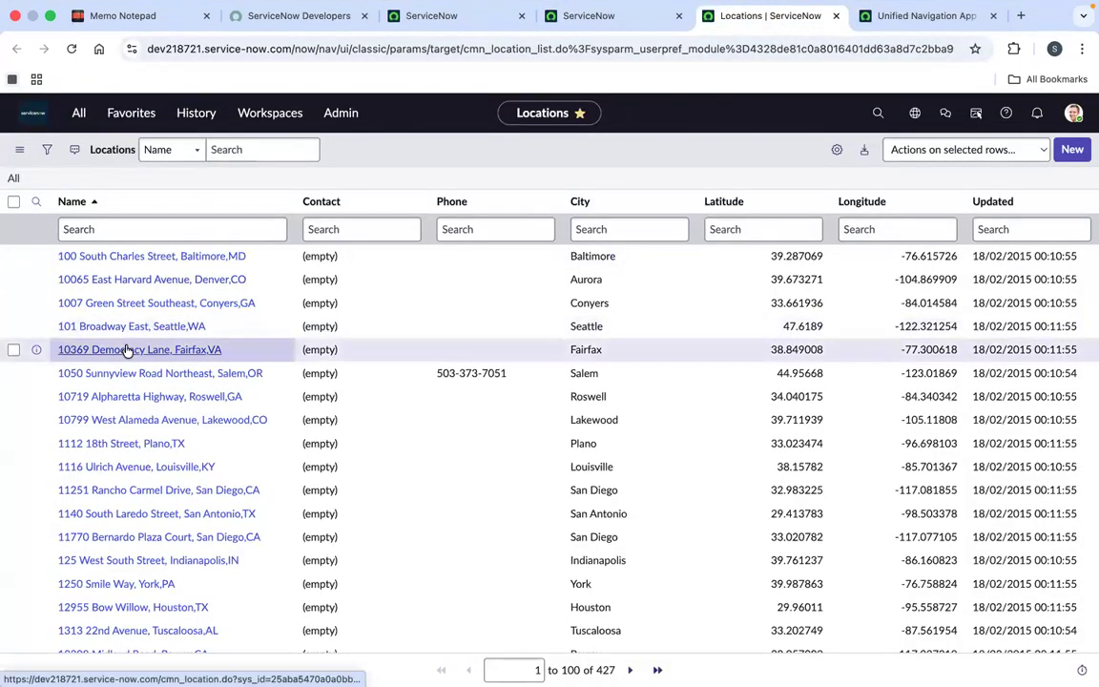
pyautogui.scroll(-1, 230, 403)
pyautogui.scroll(-3, 230, 403)
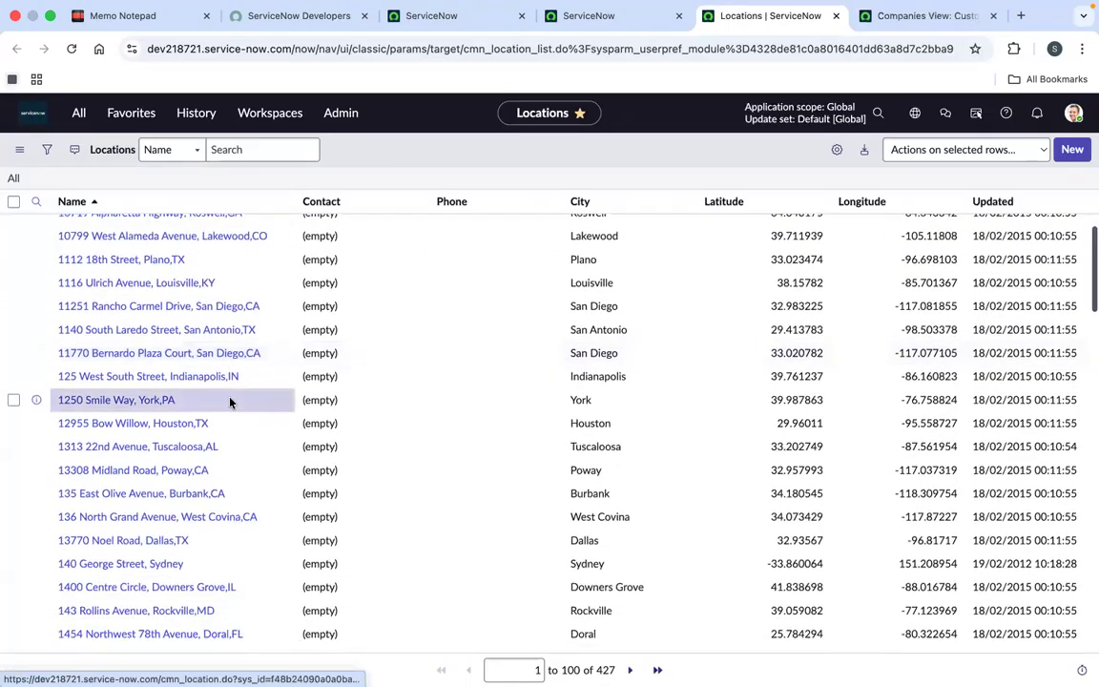
pyautogui.scroll(5, 270, 442)
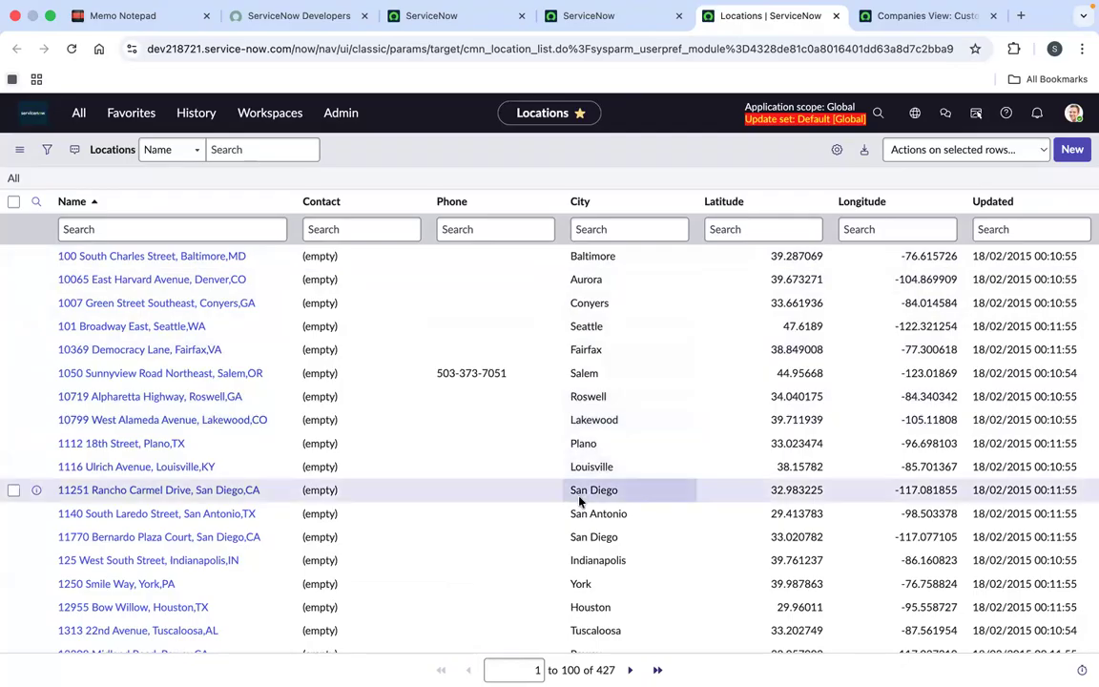
pyautogui.scroll(-1, 579, 501)
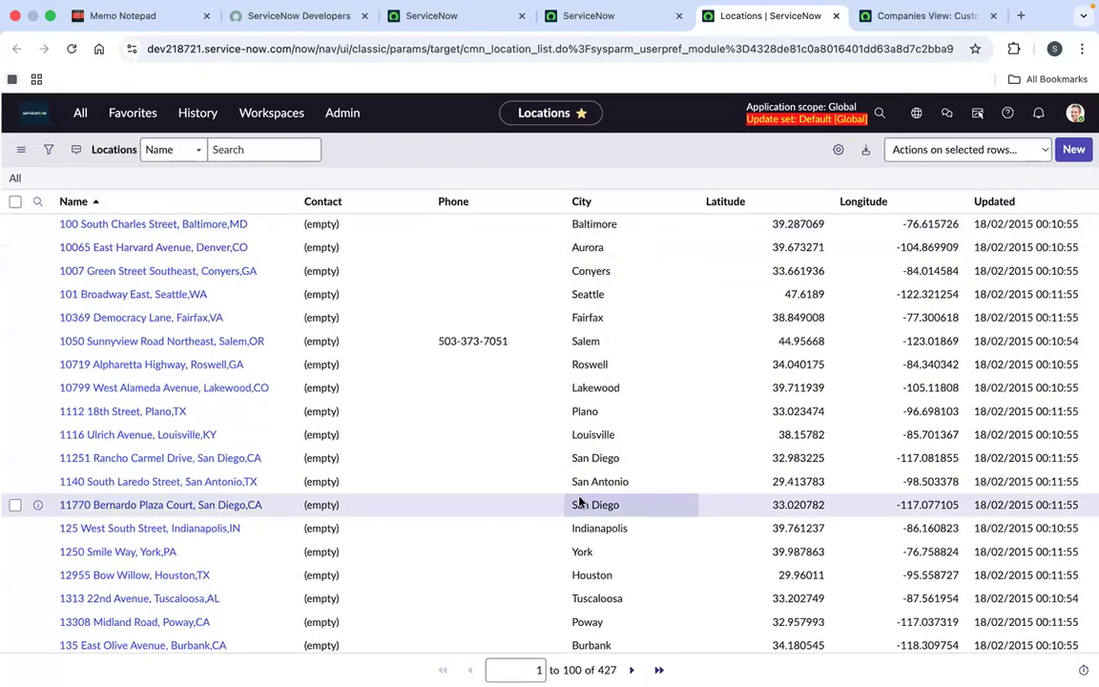
pyautogui.scroll(-10, 579, 500)
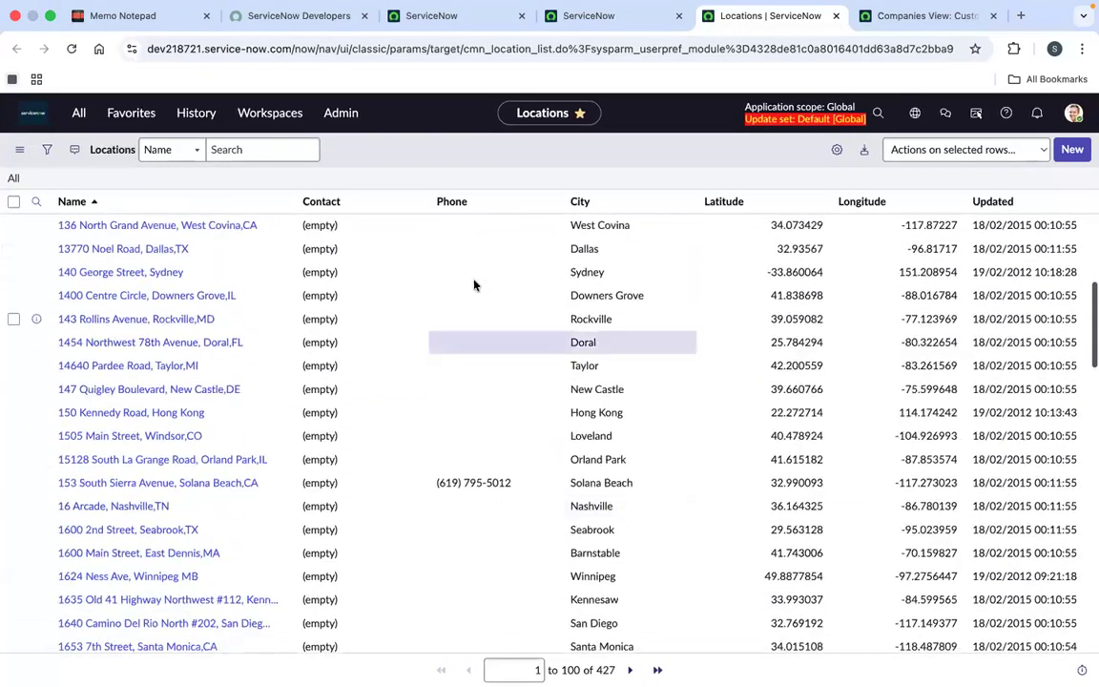
# Add the Country column to the Locations list and place it between Phone and City.
pyautogui.click(837, 149)
pyautogui.click(420, 311)
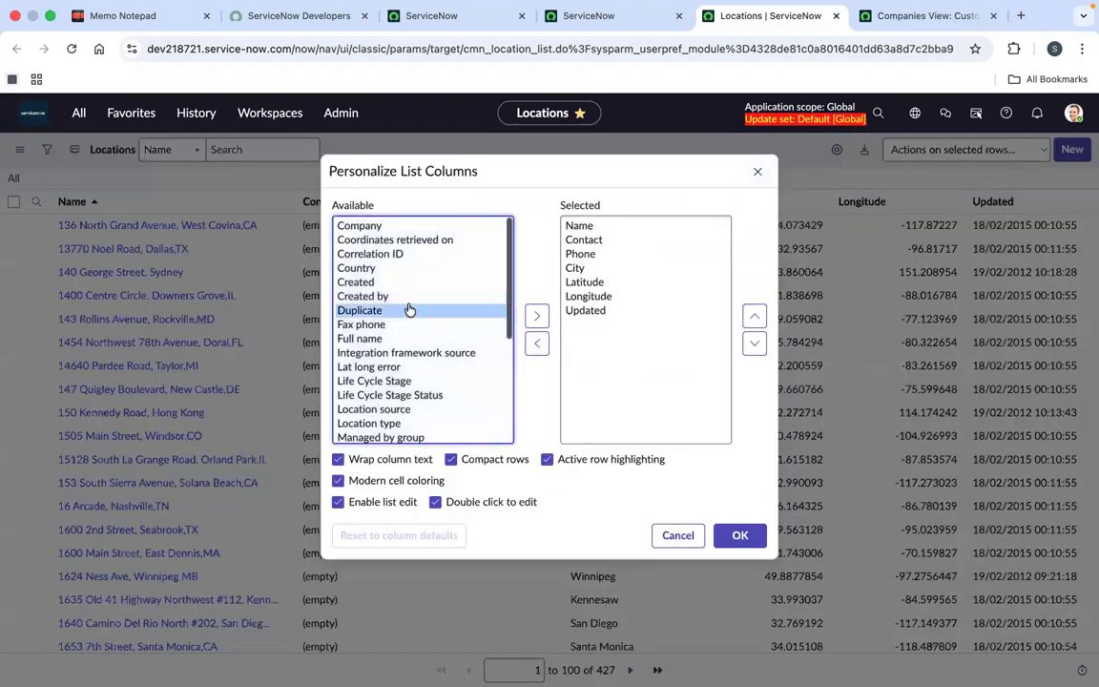
pyautogui.click(383, 269)
pyautogui.click(537, 315)
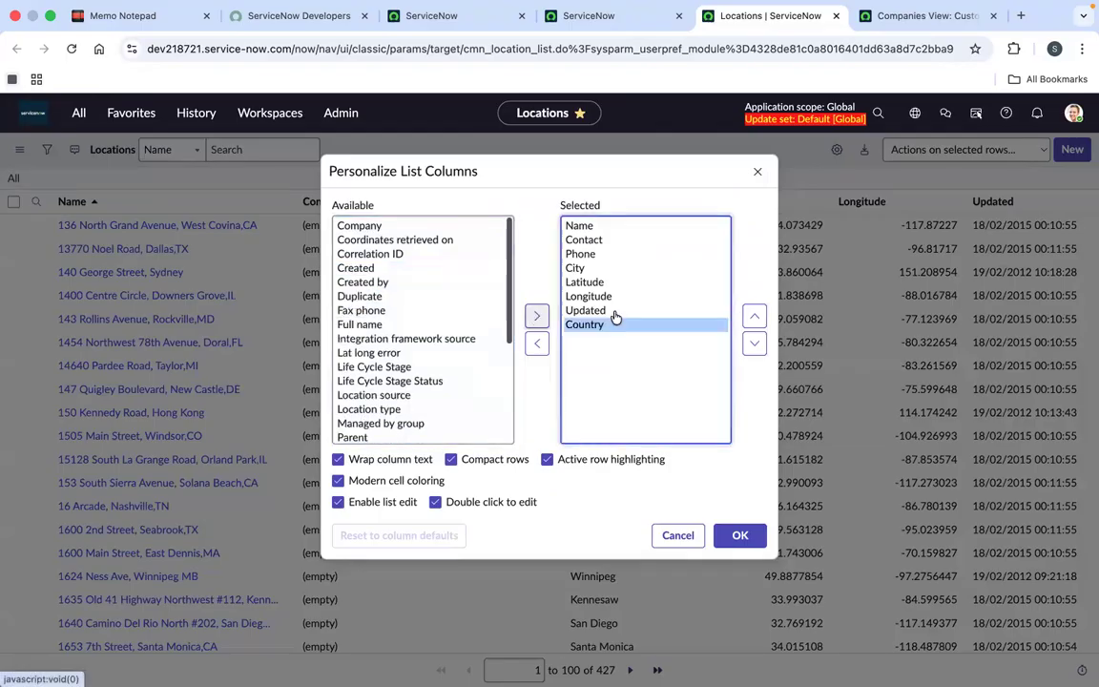
pyautogui.click(754, 316)
pyautogui.click(754, 315)
pyautogui.click(754, 316)
pyautogui.click(754, 316)
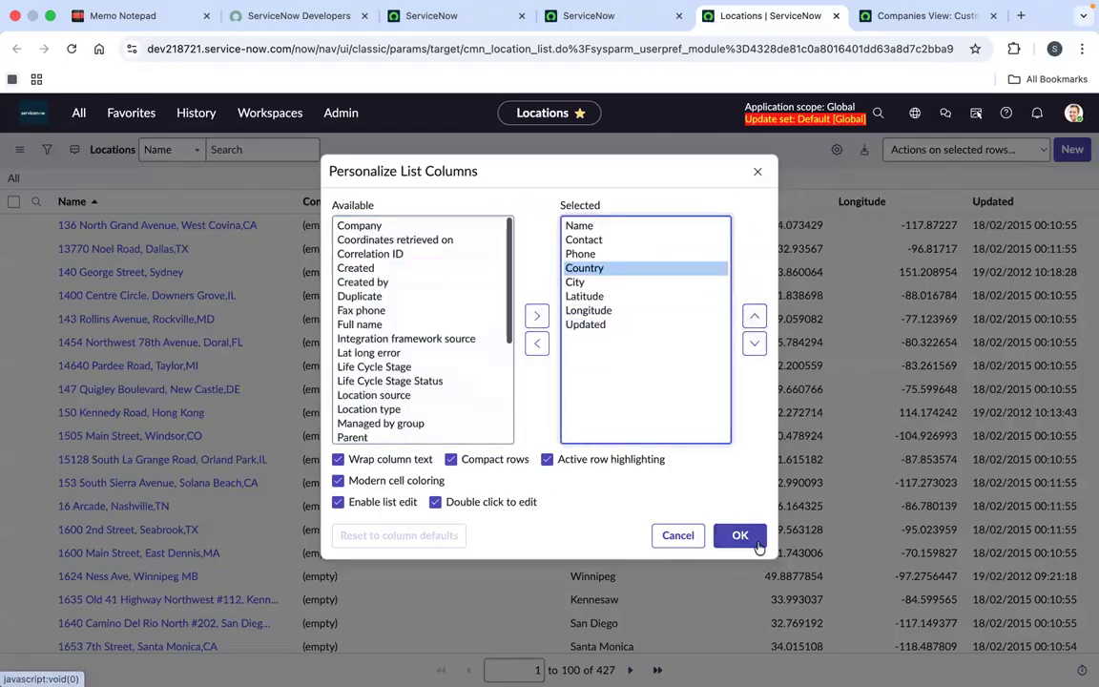
pyautogui.click(741, 536)
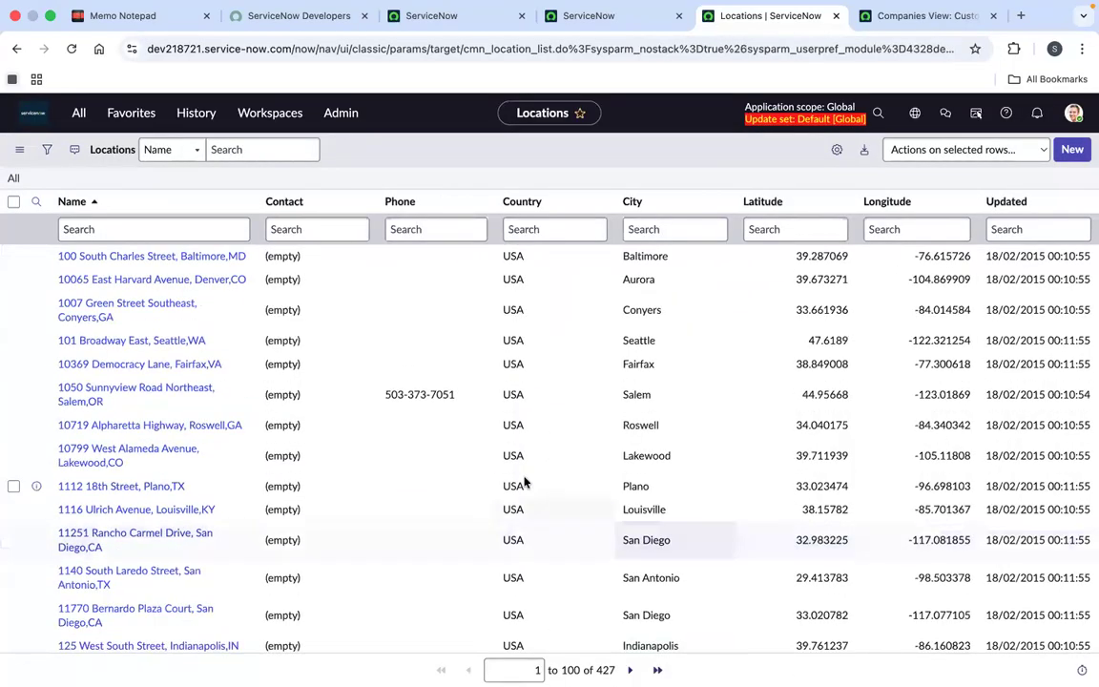
# Group the Locations list by Country and expand the Canada group.
pyautogui.rightClick(515, 202)
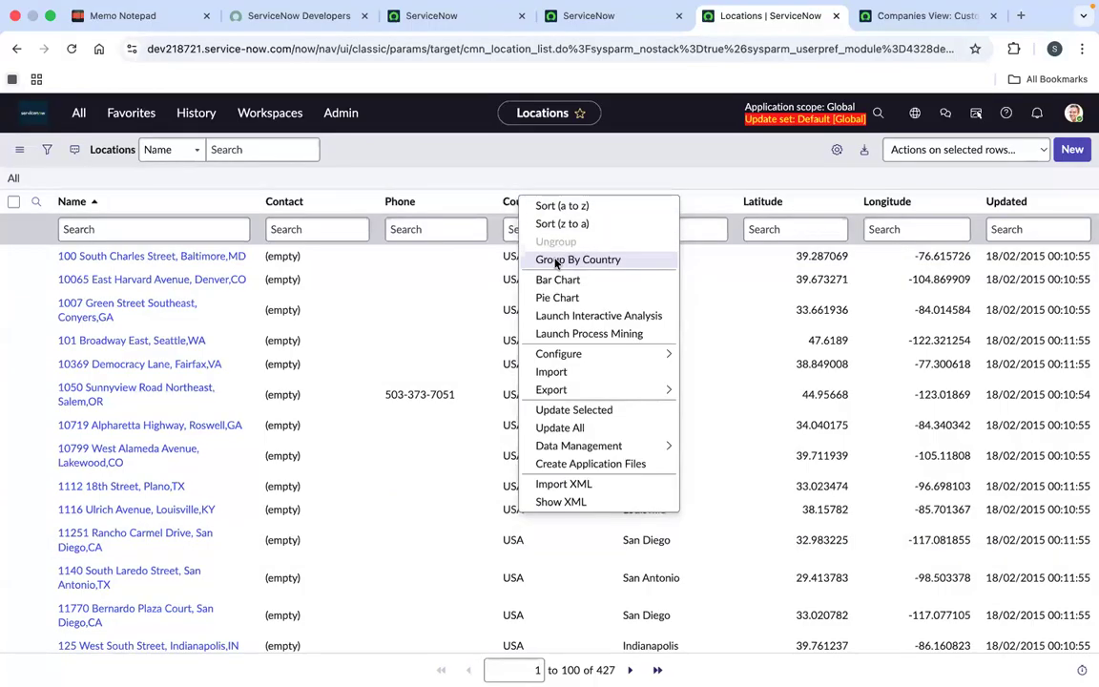
pyautogui.click(556, 260)
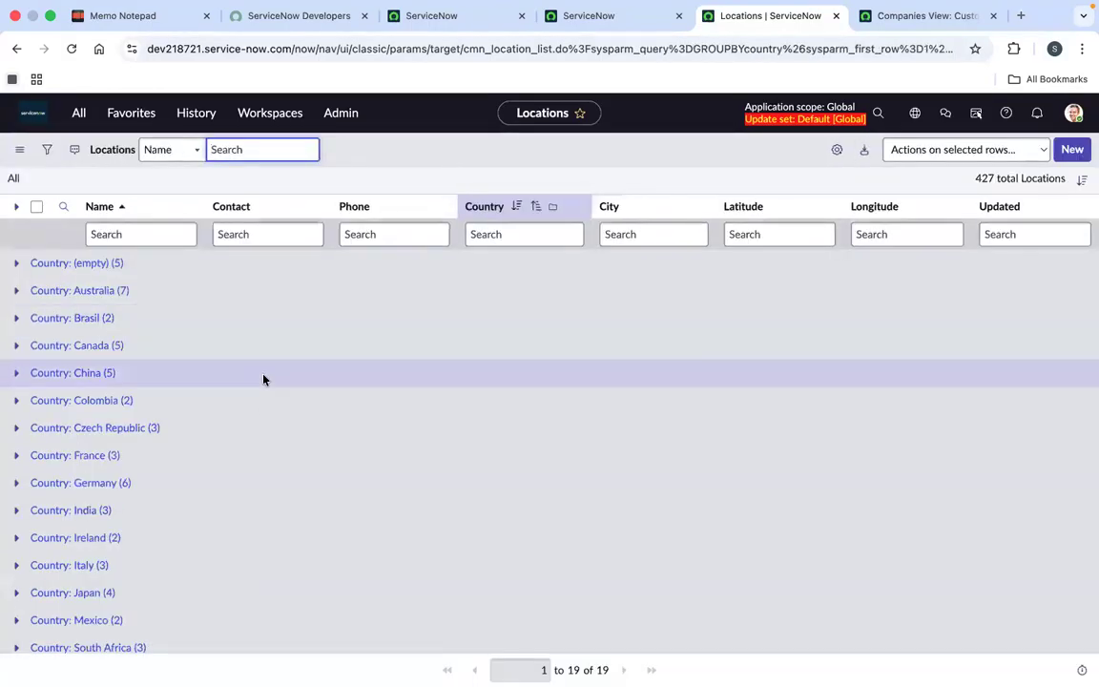
pyautogui.scroll(-1, 264, 380)
pyautogui.scroll(1, 264, 379)
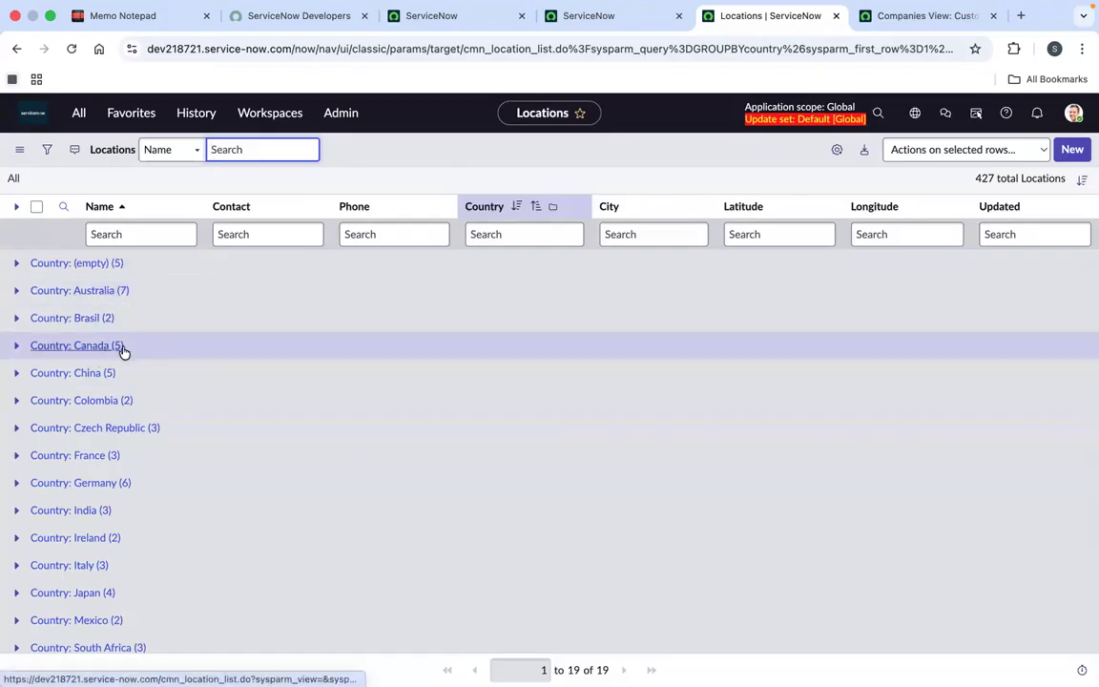
pyautogui.click(17, 347)
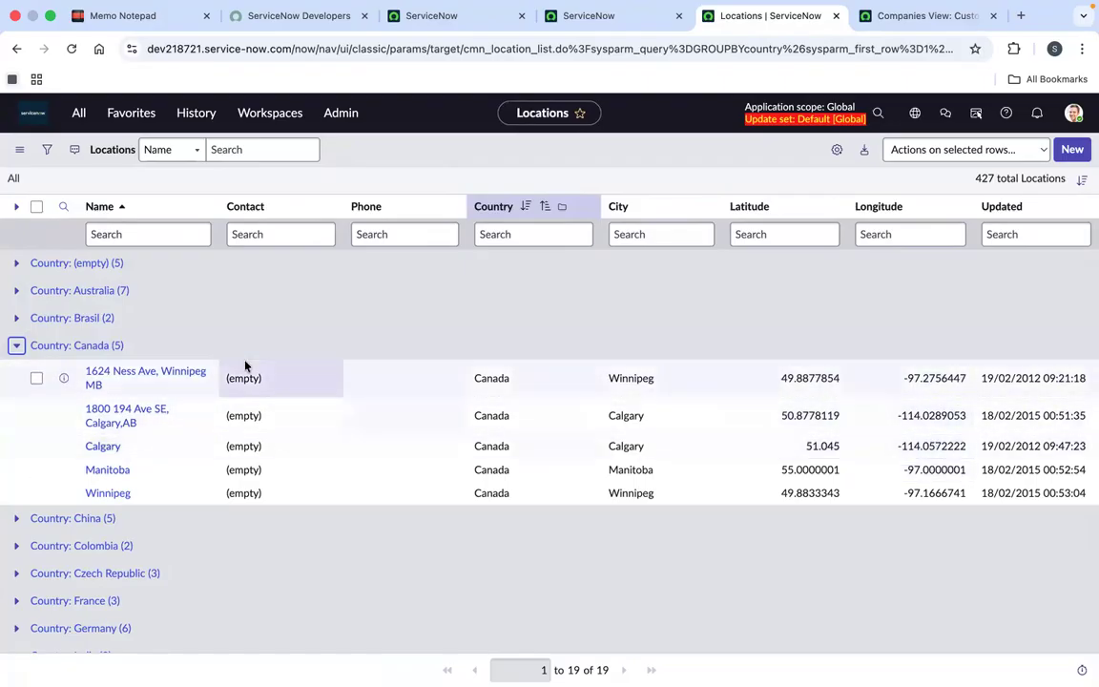
pyautogui.click(836, 149)
pyautogui.scroll(-3, 391, 275)
pyautogui.scroll(3, 391, 274)
pyautogui.moveTo(392, 256); pyautogui.dragTo(401, 339)
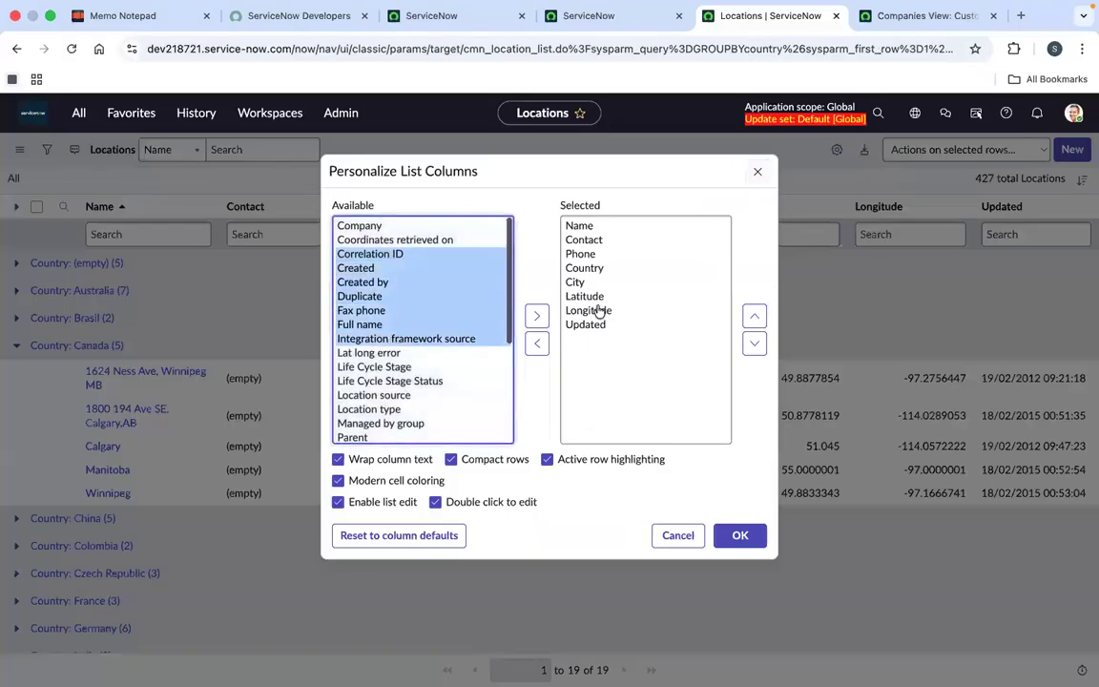
pyautogui.click(537, 315)
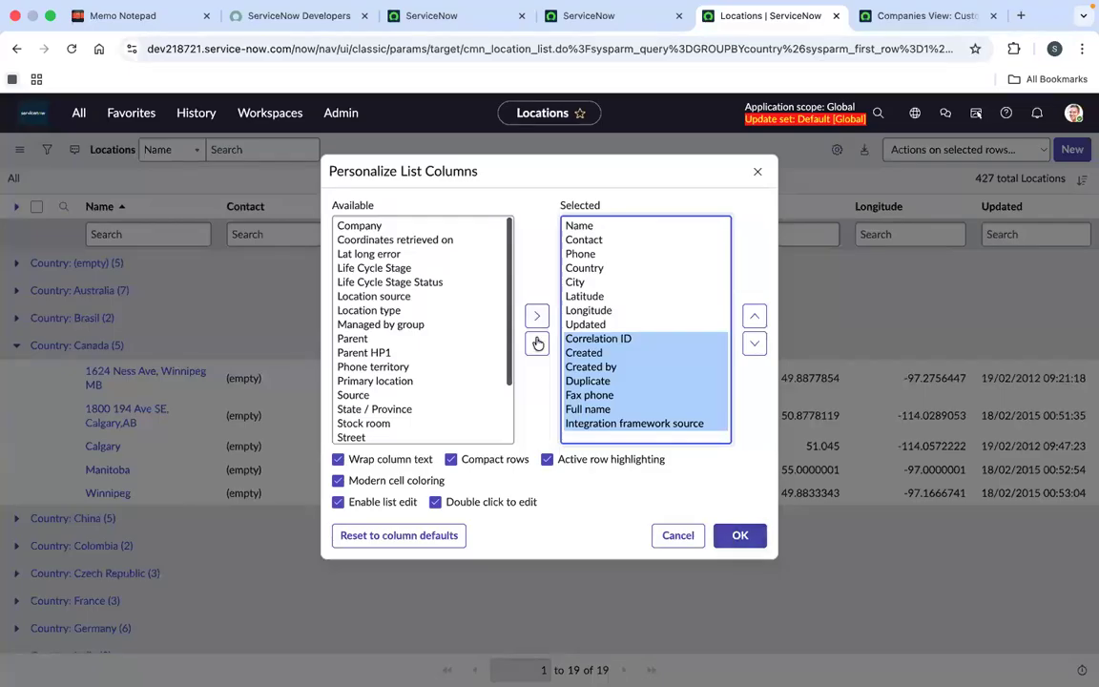
pyautogui.click(538, 344)
pyautogui.click(671, 532)
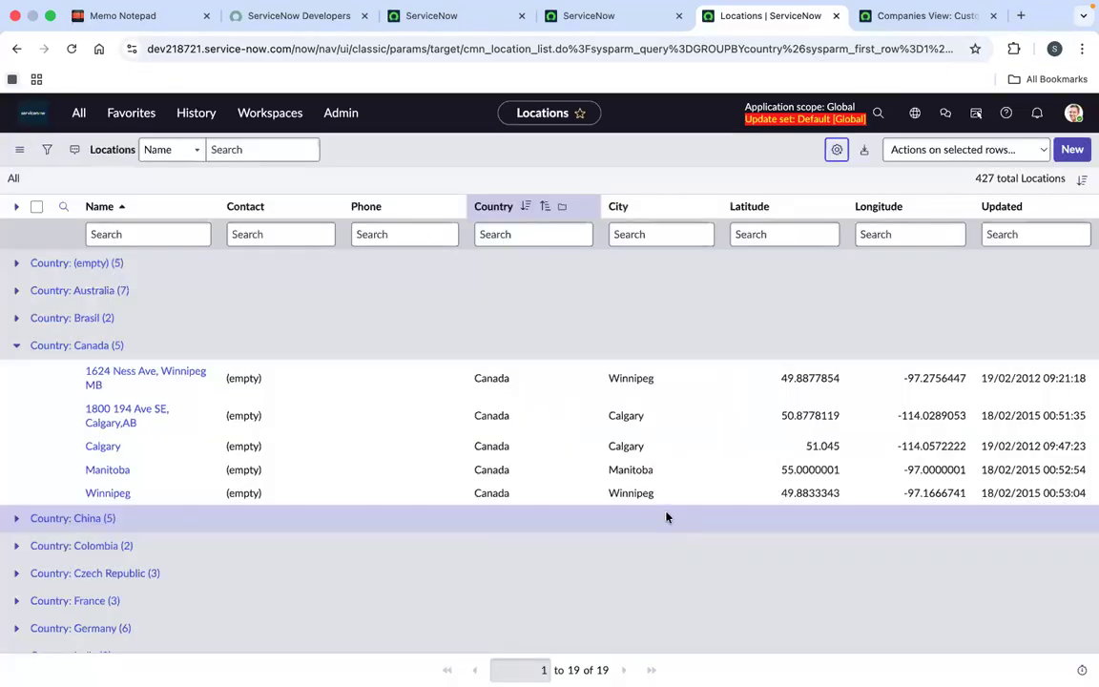
# Switch to the Companies list and look through its records.
pyautogui.click(873, 17)
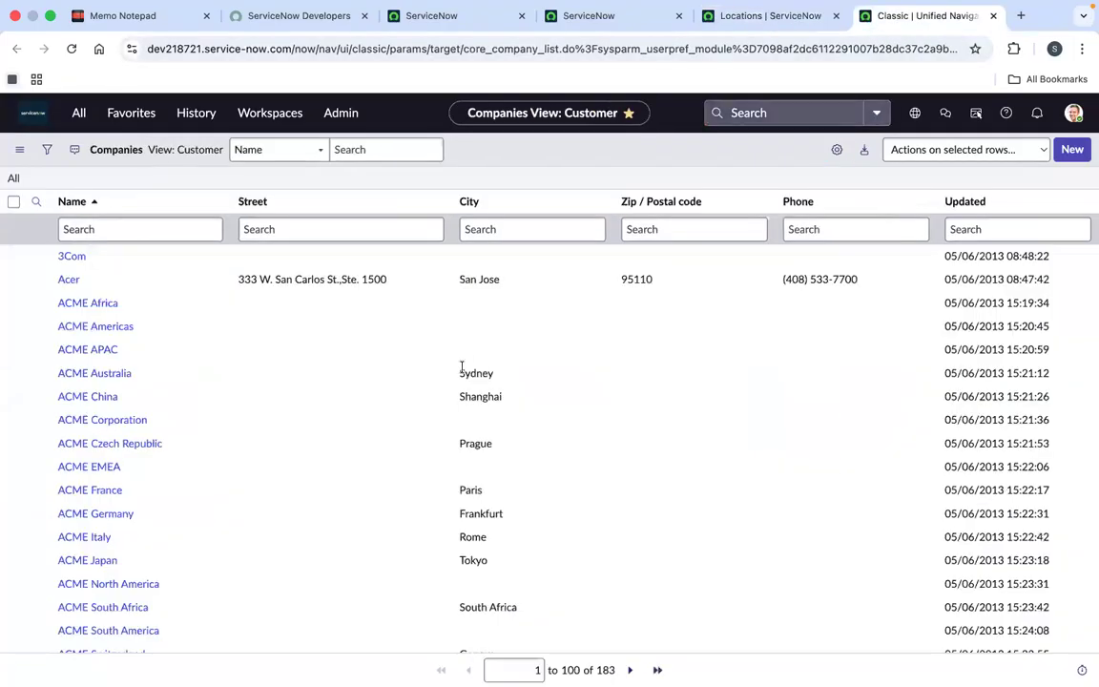
pyautogui.scroll(-1, 191, 394)
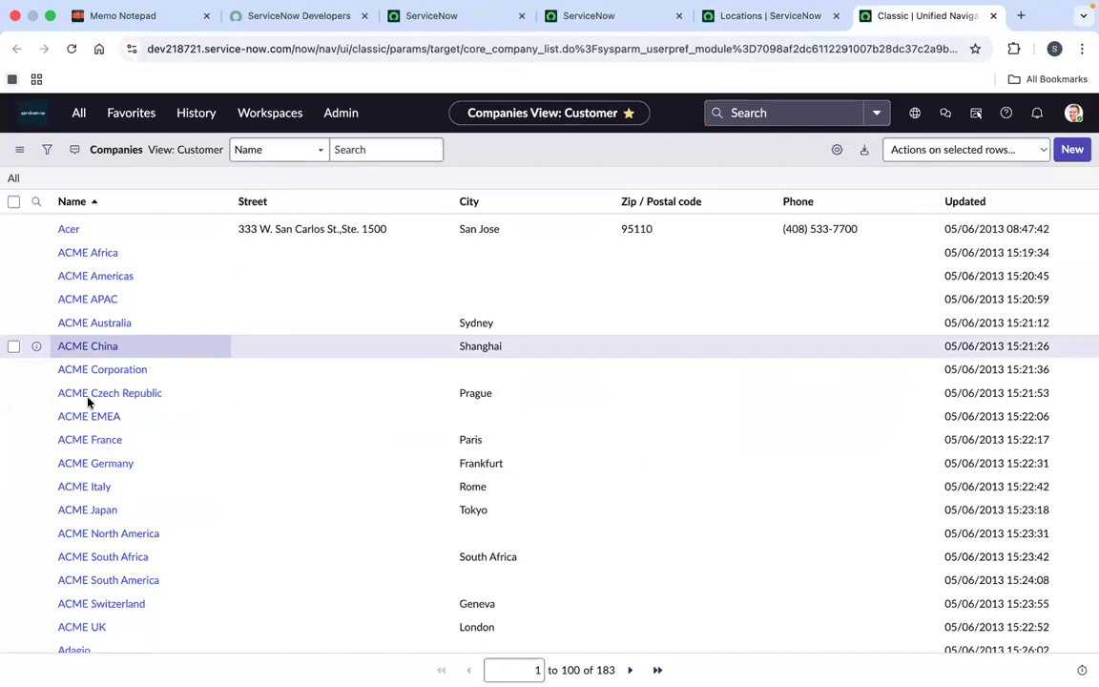
pyautogui.scroll(-10, 89, 401)
pyautogui.scroll(-5, 88, 402)
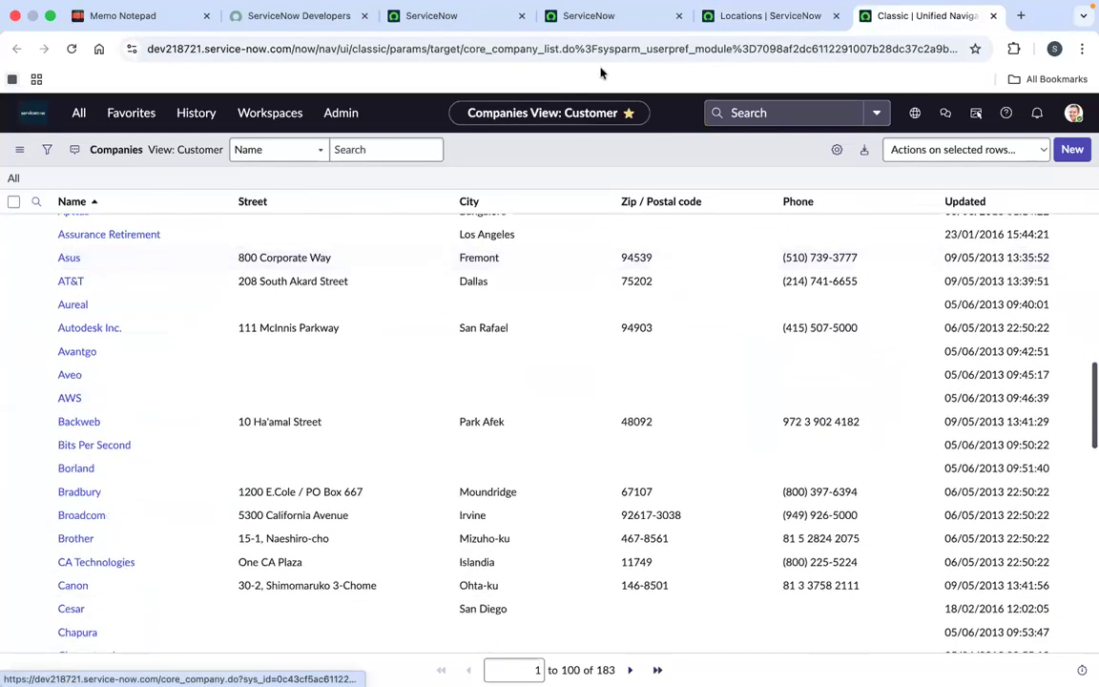
# Open the Users list in a separate browser tab and examine the Department field on the Test User record.
pyautogui.click(134, 114)
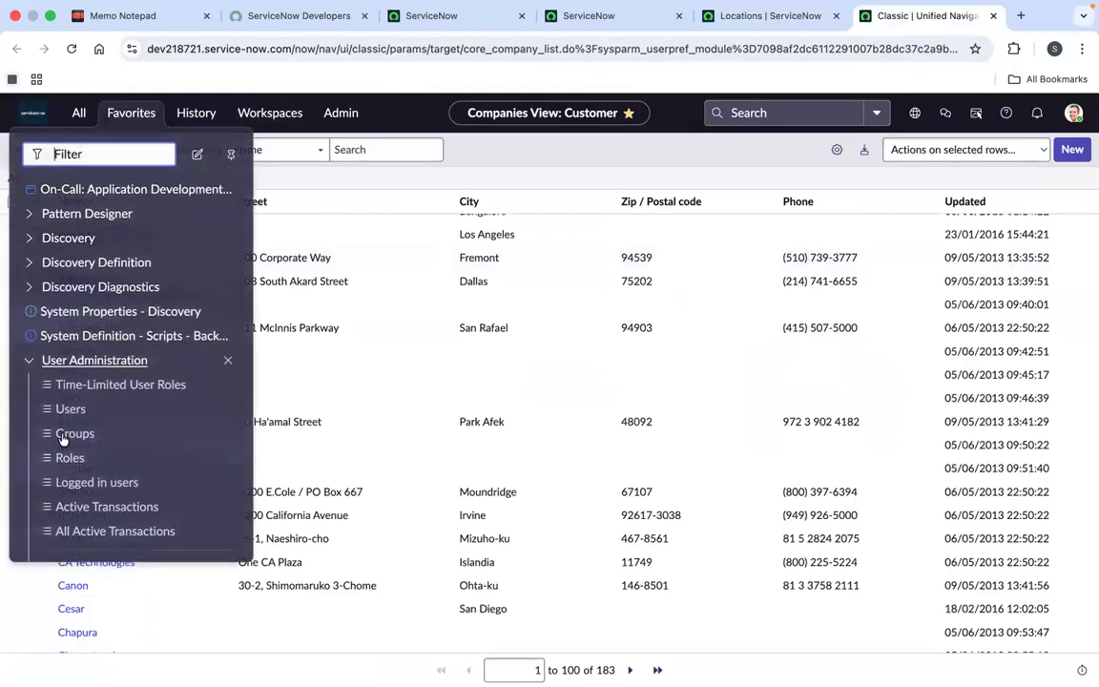
pyautogui.keyDown('super'); pyautogui.click(76, 417); pyautogui.keyUp('super')
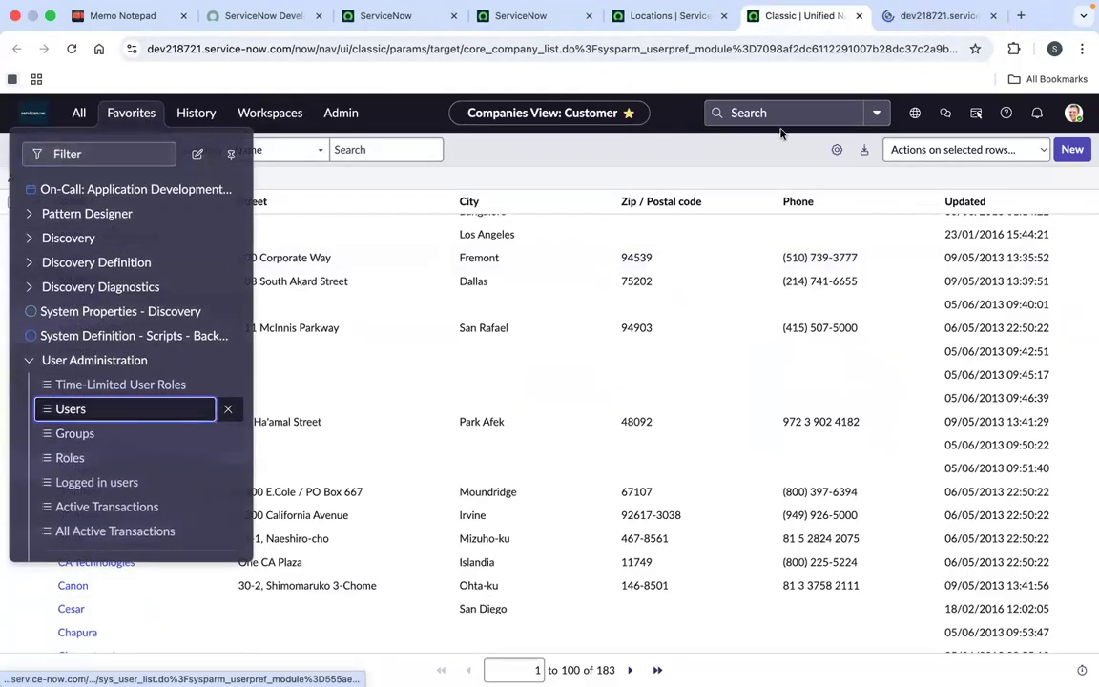
pyautogui.click(909, 25)
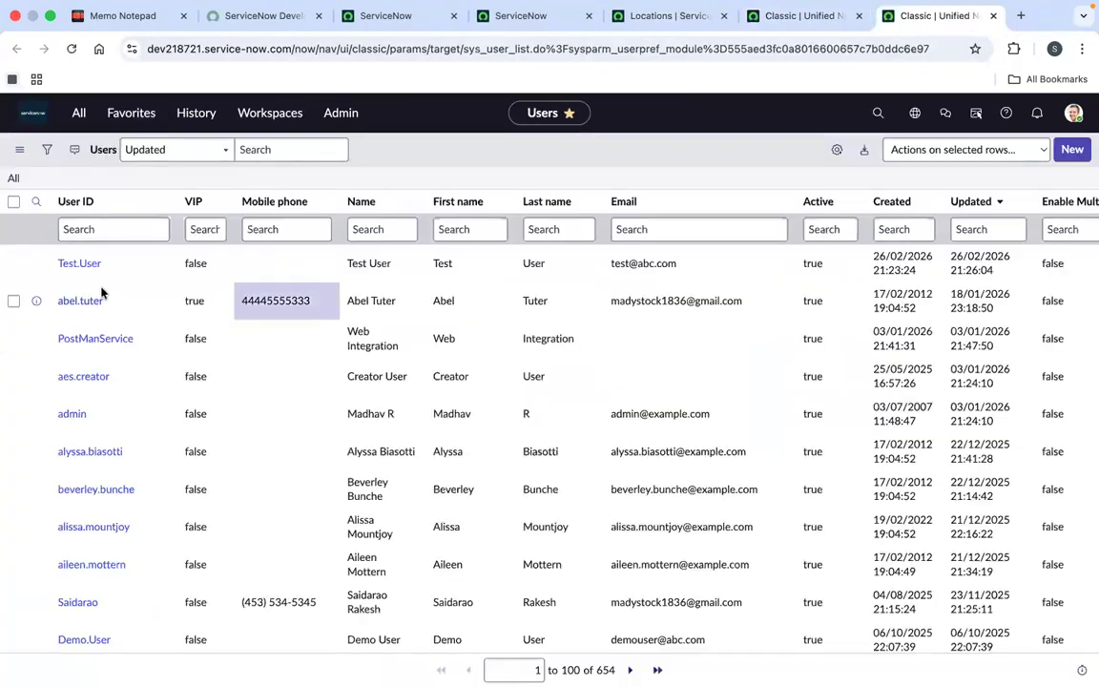
pyautogui.click(91, 274)
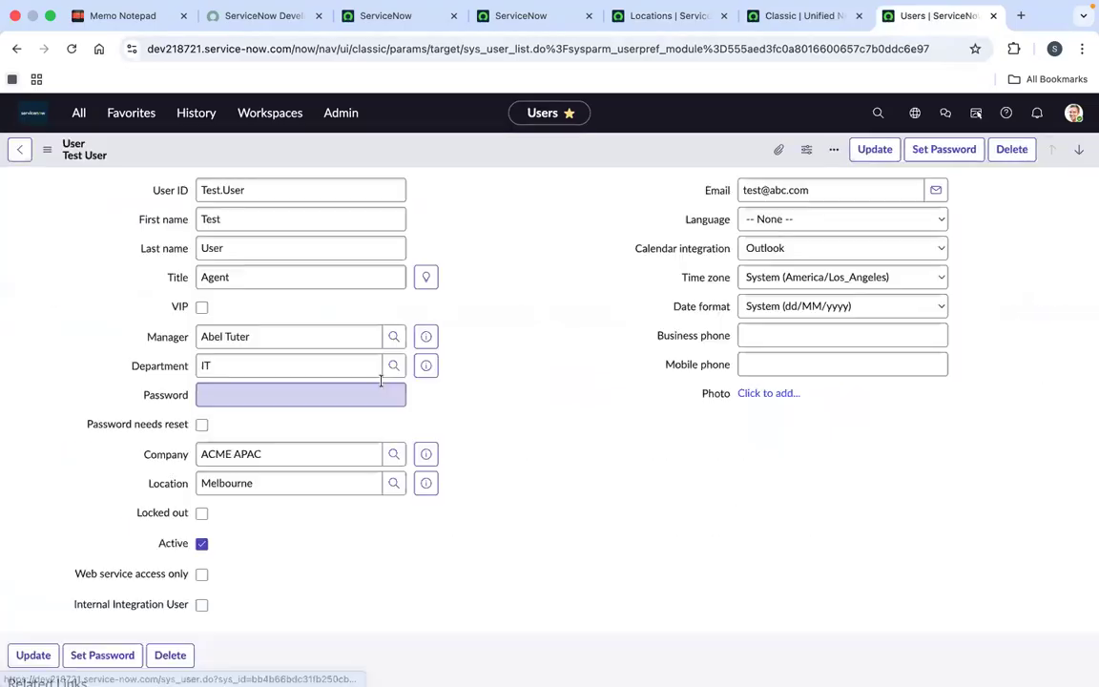
pyautogui.click(255, 368)
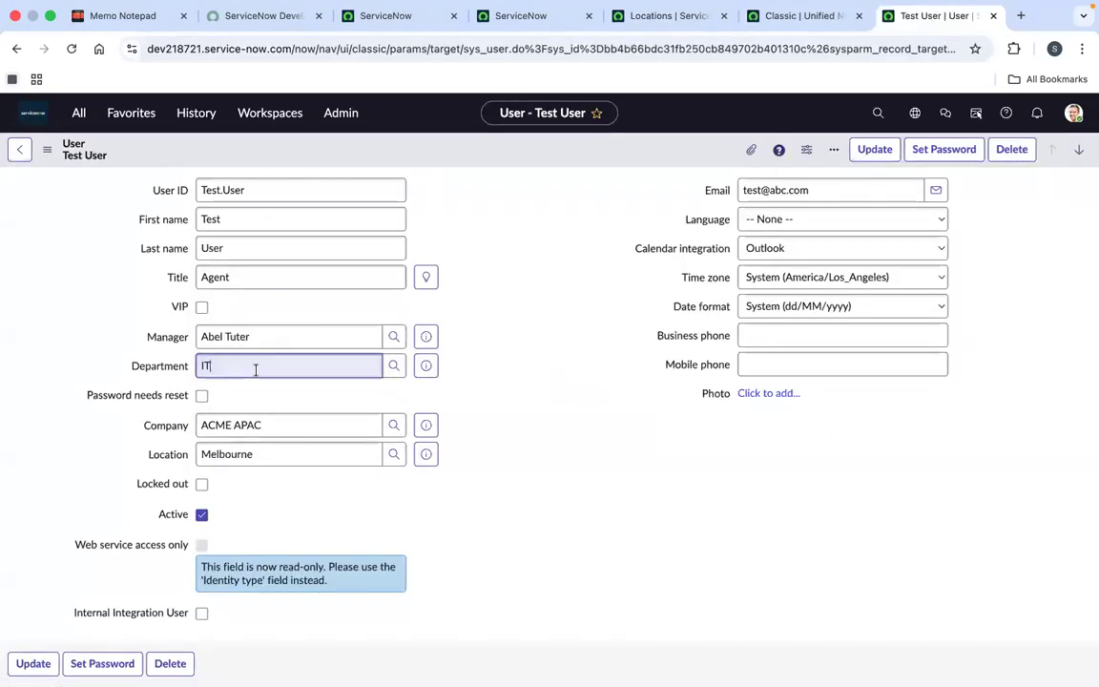
# Open the lookup list of the Department field, highlight the table name cmn_department_list in its URL, and close the lookup.
pyautogui.click(394, 366)
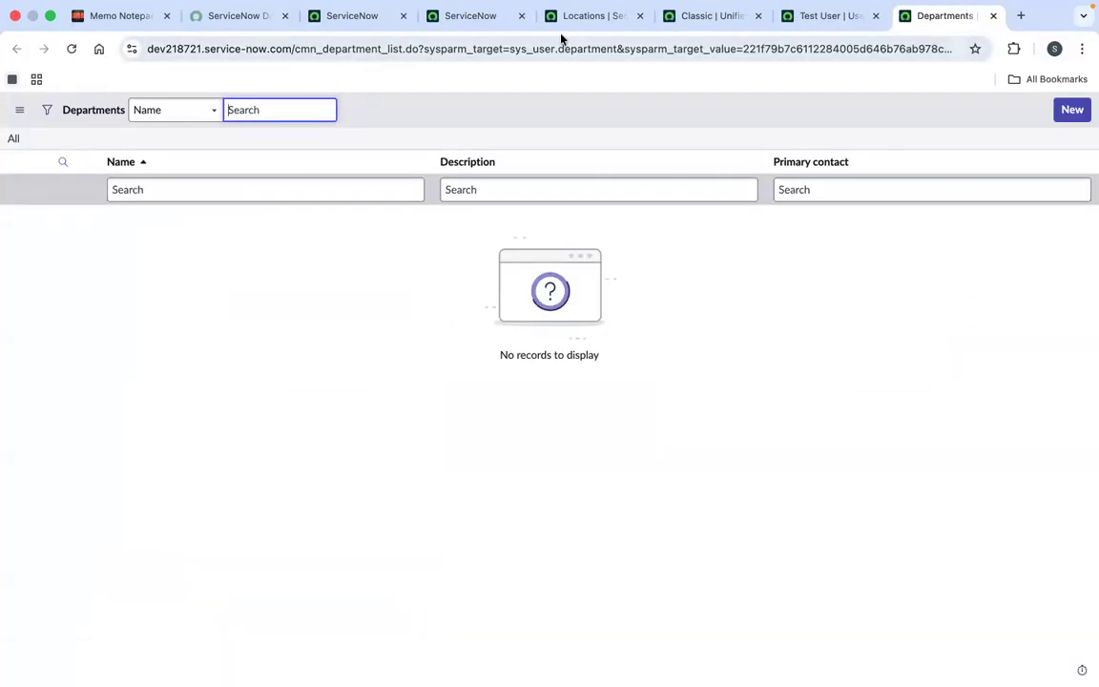
pyautogui.click(320, 53)
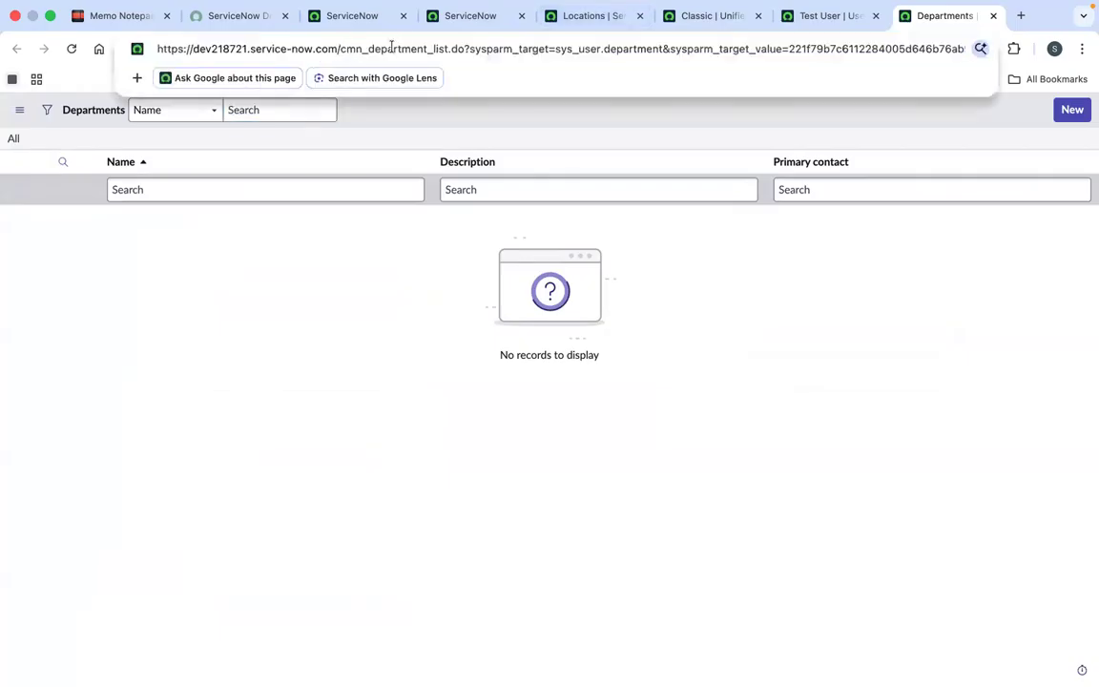
pyautogui.doubleClick(355, 49)
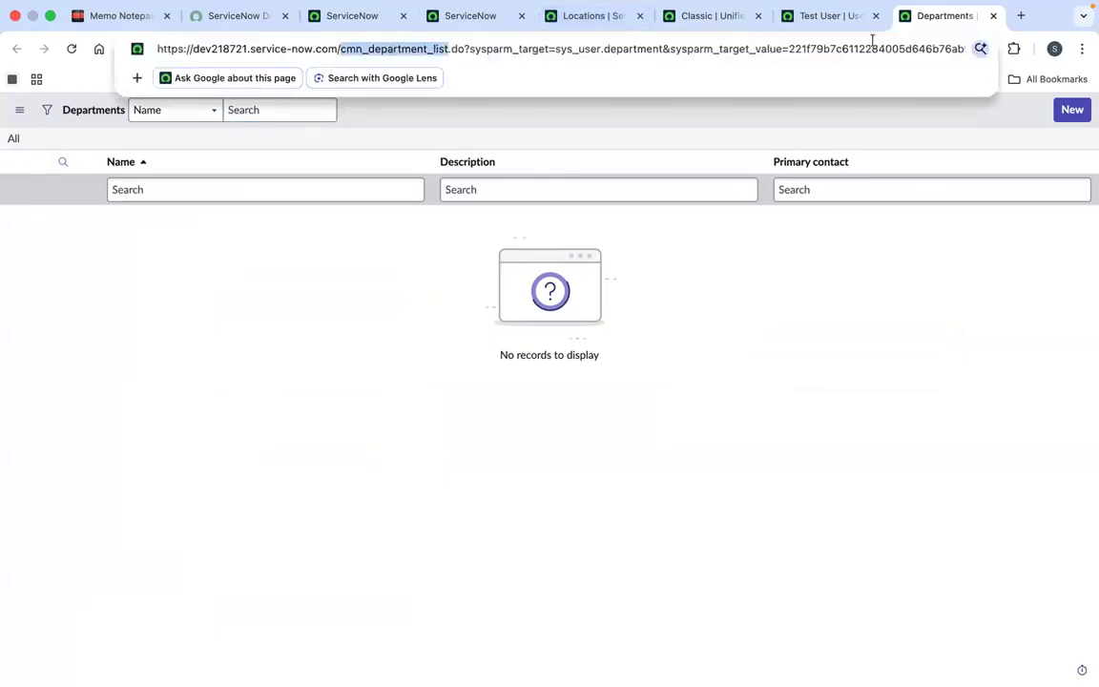
pyautogui.click(993, 16)
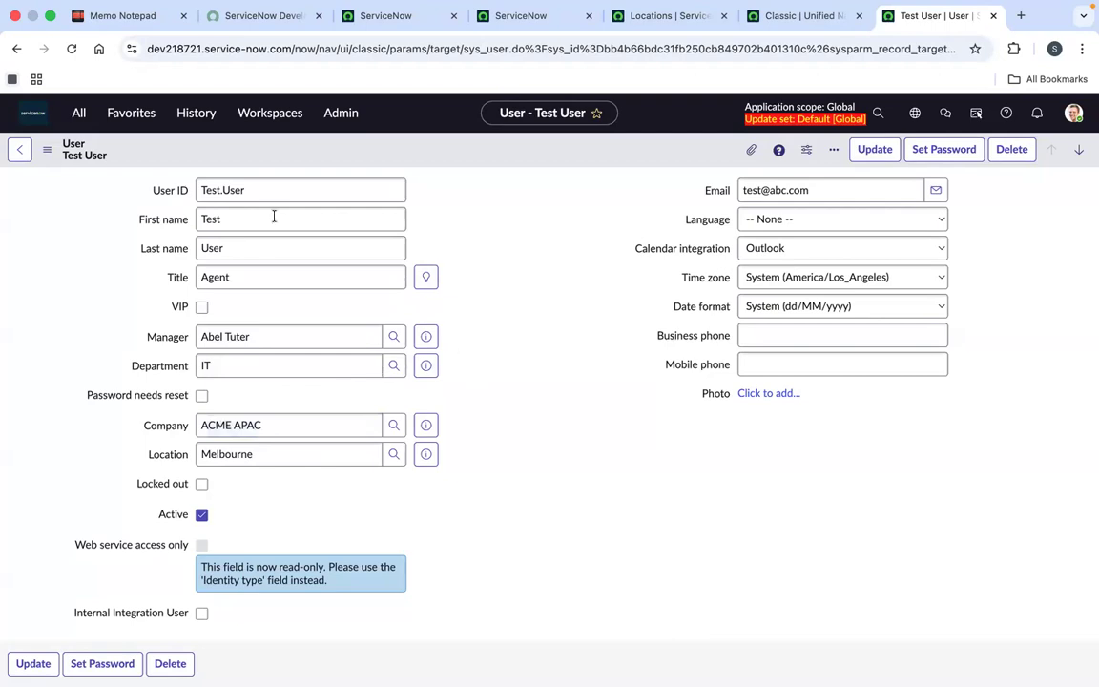
pyautogui.click(142, 111)
pyautogui.scroll(-5, 134, 481)
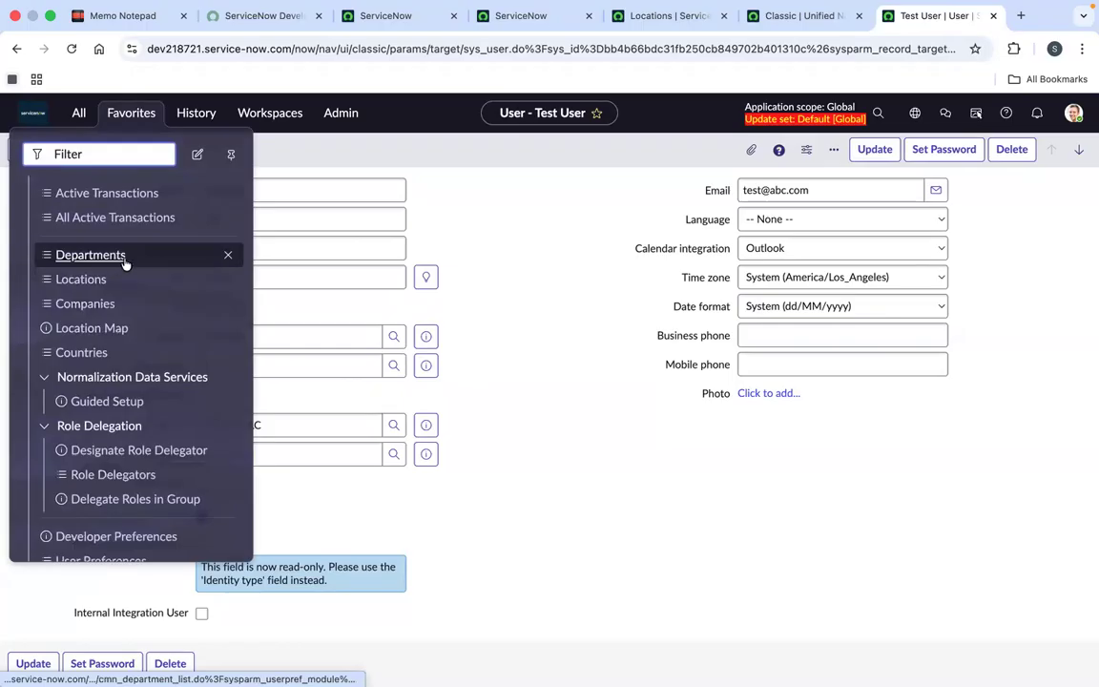
pyautogui.scroll(3, 115, 268)
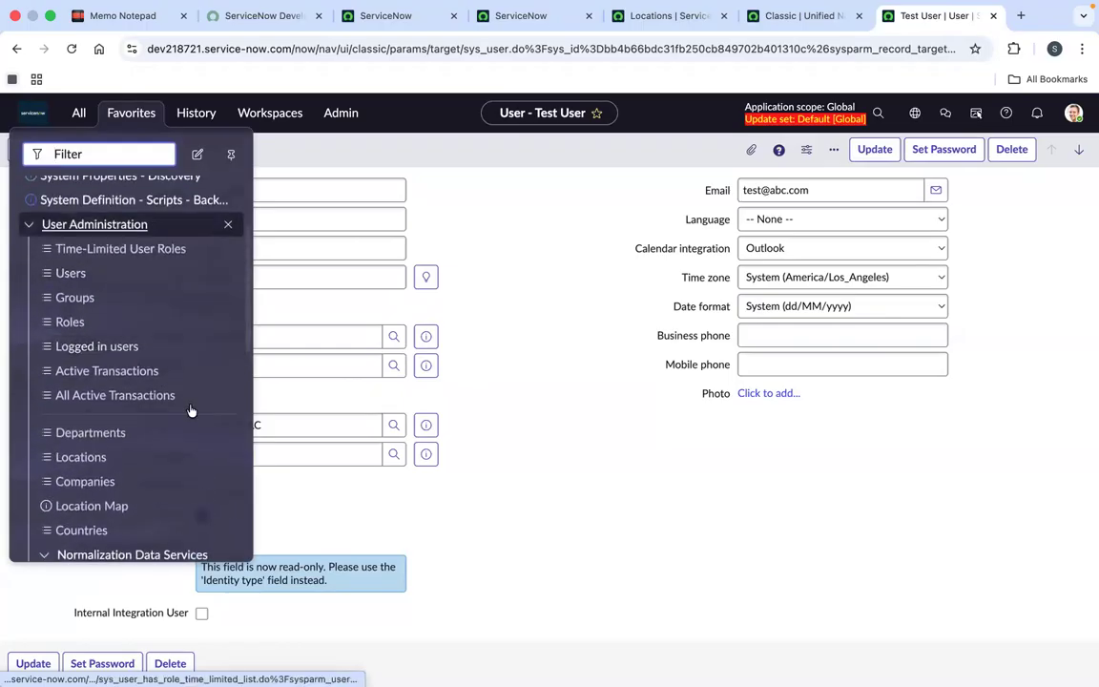
pyautogui.scroll(-1, 153, 420)
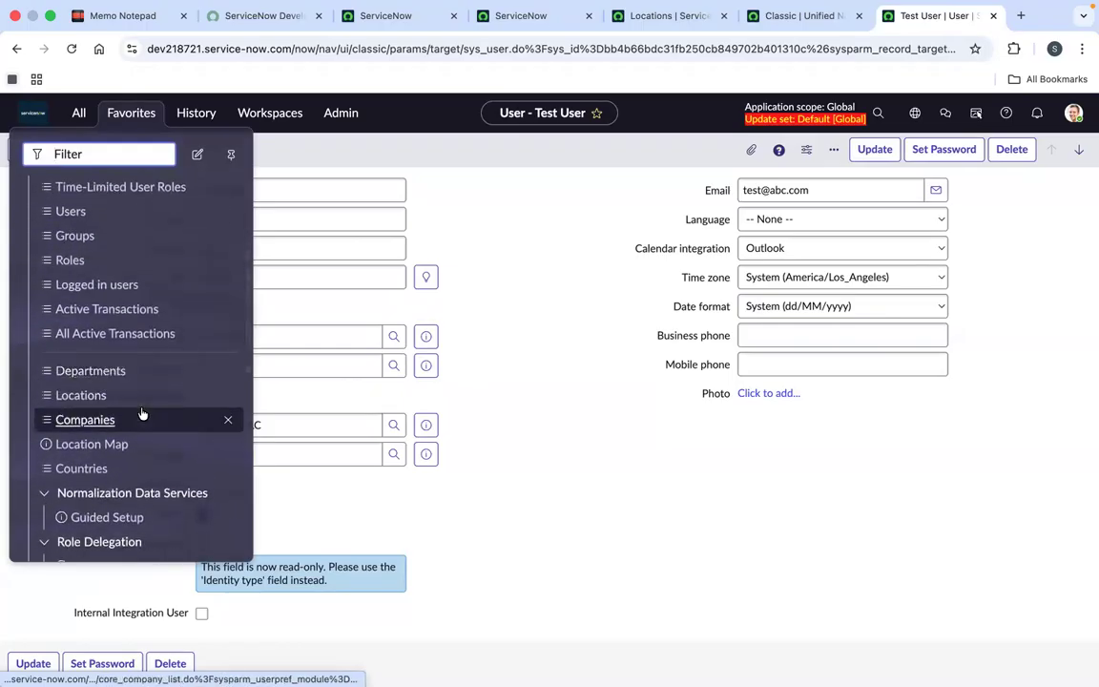
pyautogui.click(478, 401)
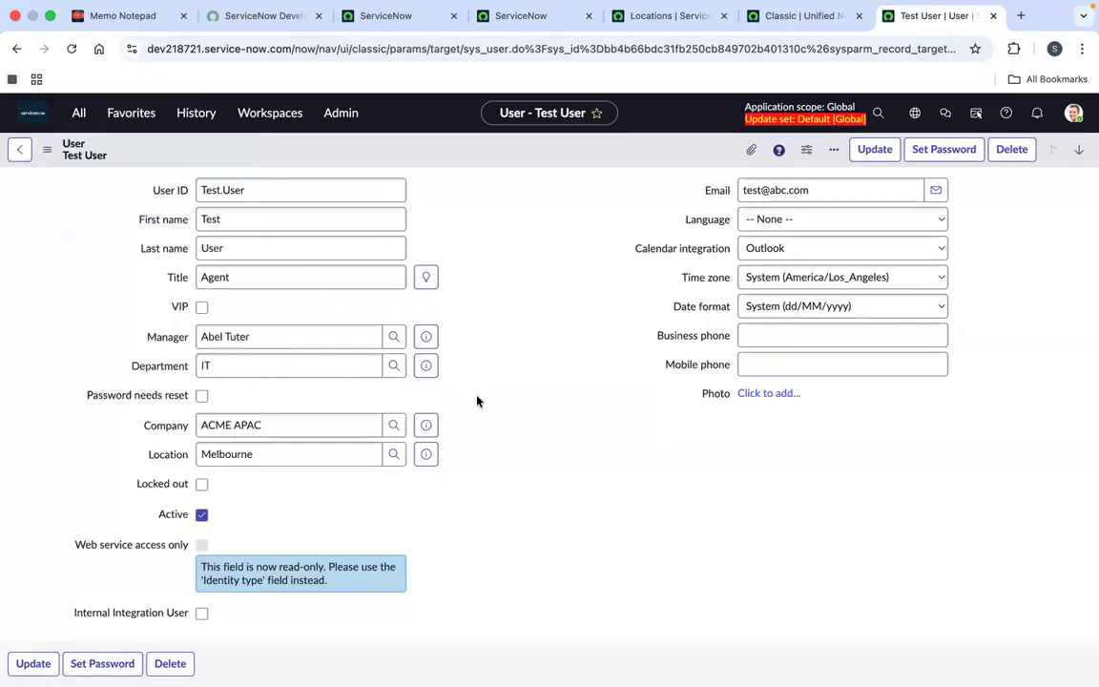
# View the lookup lists of the Company and Location fields on the Test User record, closing each one after checking its URL.
pyautogui.click(393, 424)
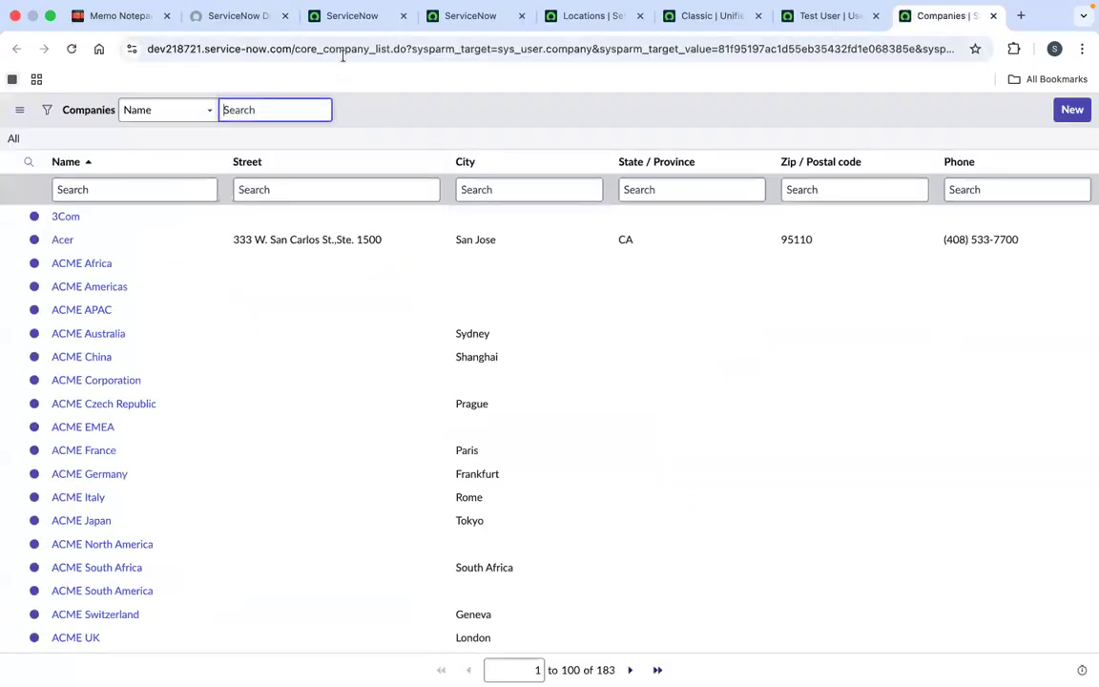
pyautogui.click(993, 16)
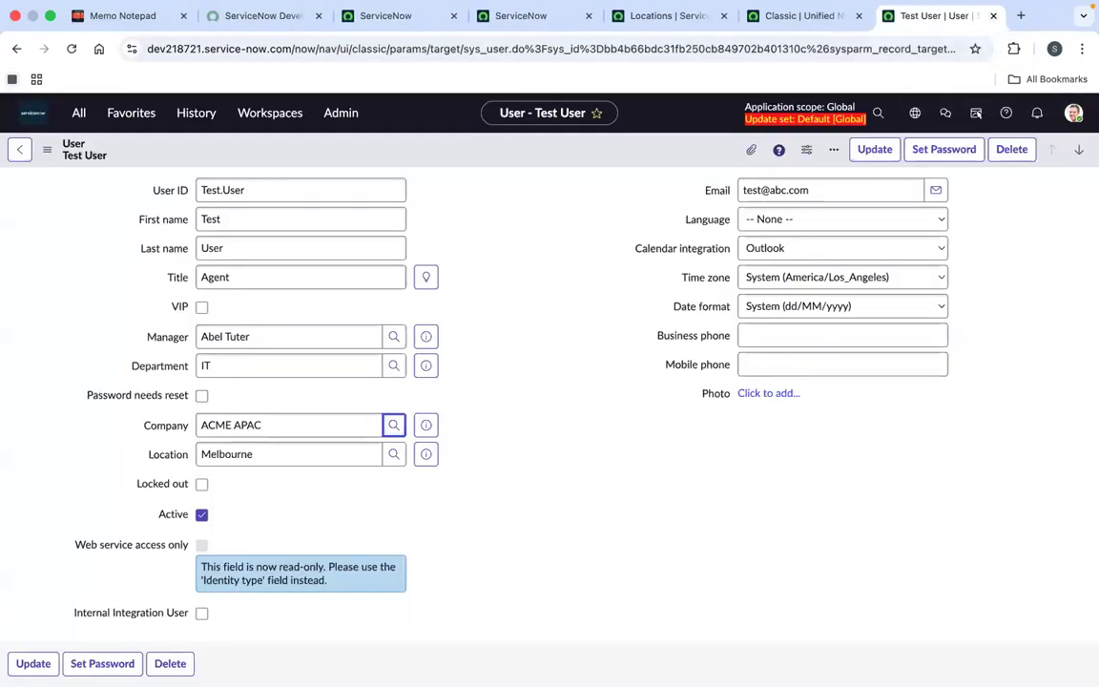
pyautogui.click(392, 455)
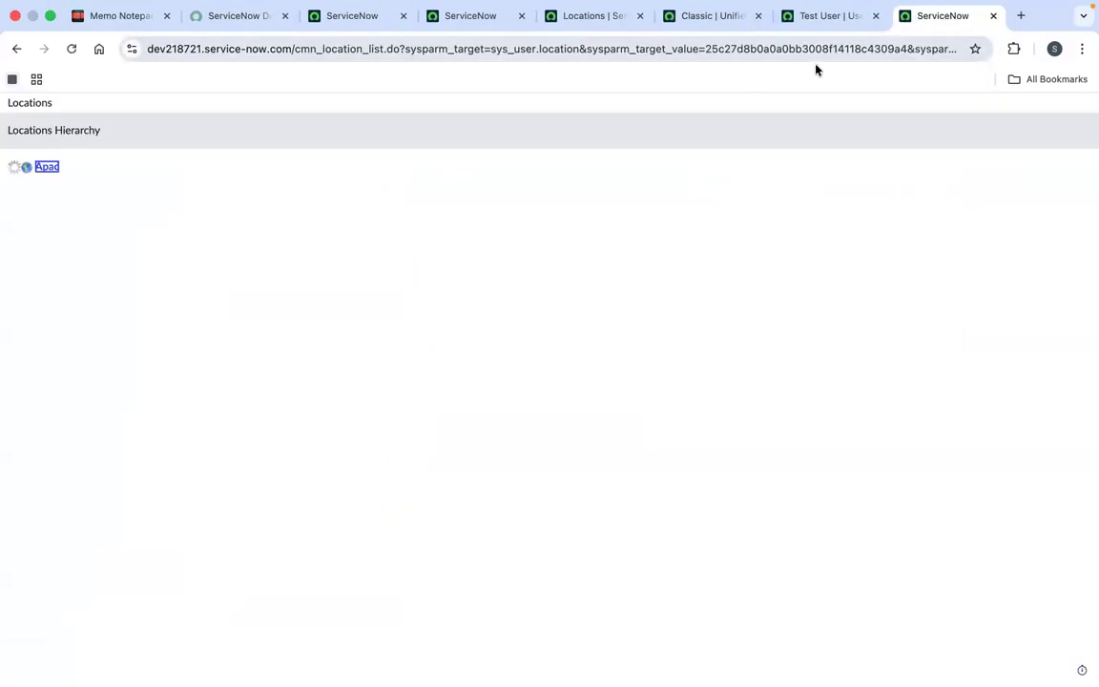
pyautogui.click(991, 16)
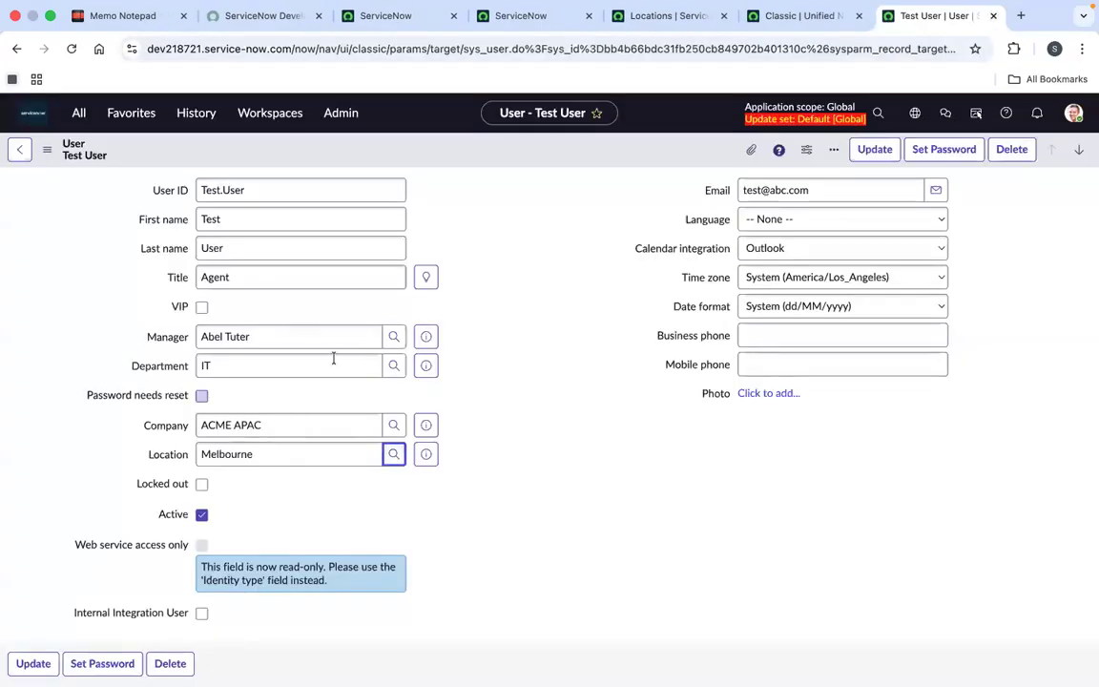
# Open the lookup list of the Department field and copy the table name cmn_department_list from its URL.
pyautogui.click(392, 365)
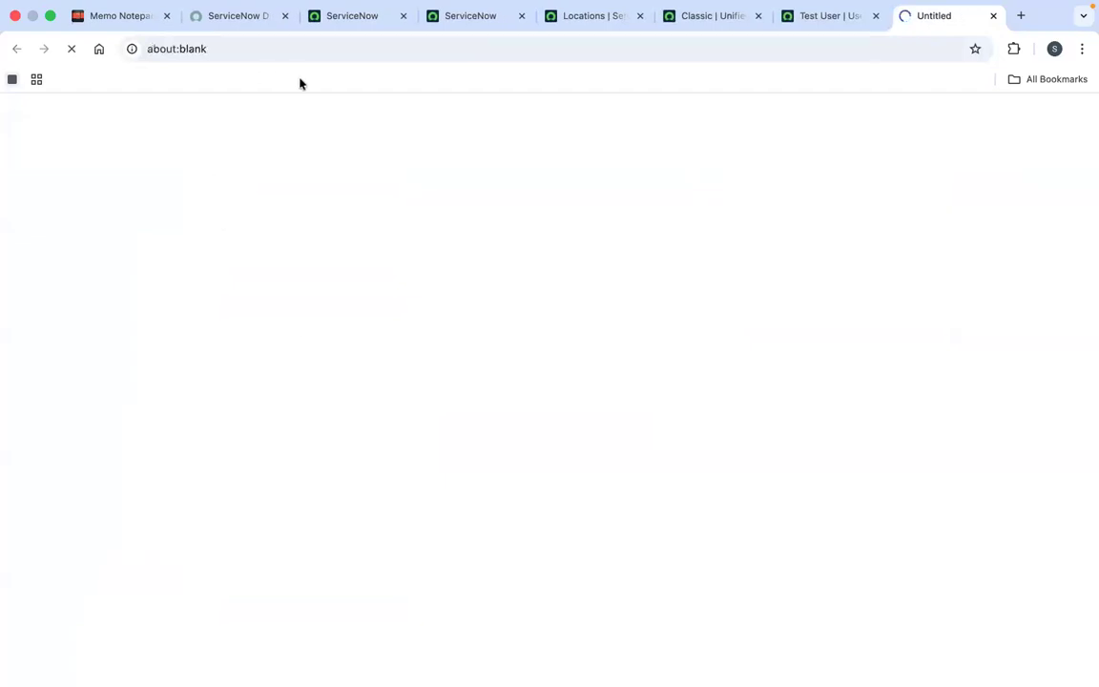
pyautogui.click(335, 52)
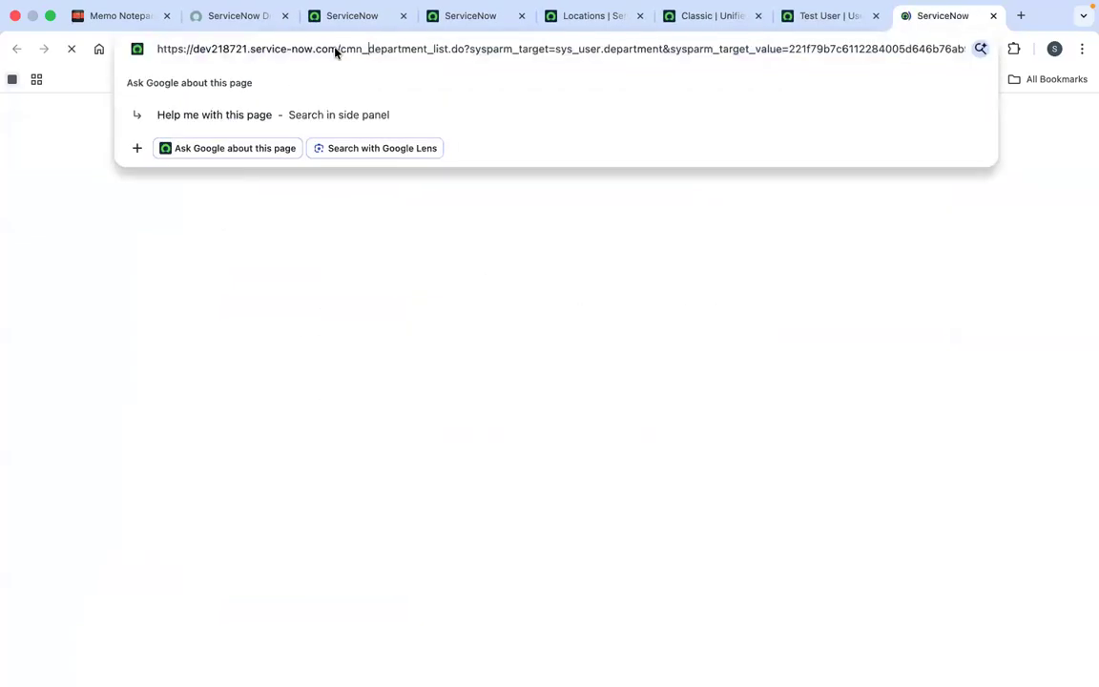
pyautogui.doubleClick(370, 52)
pyautogui.press('super+c')
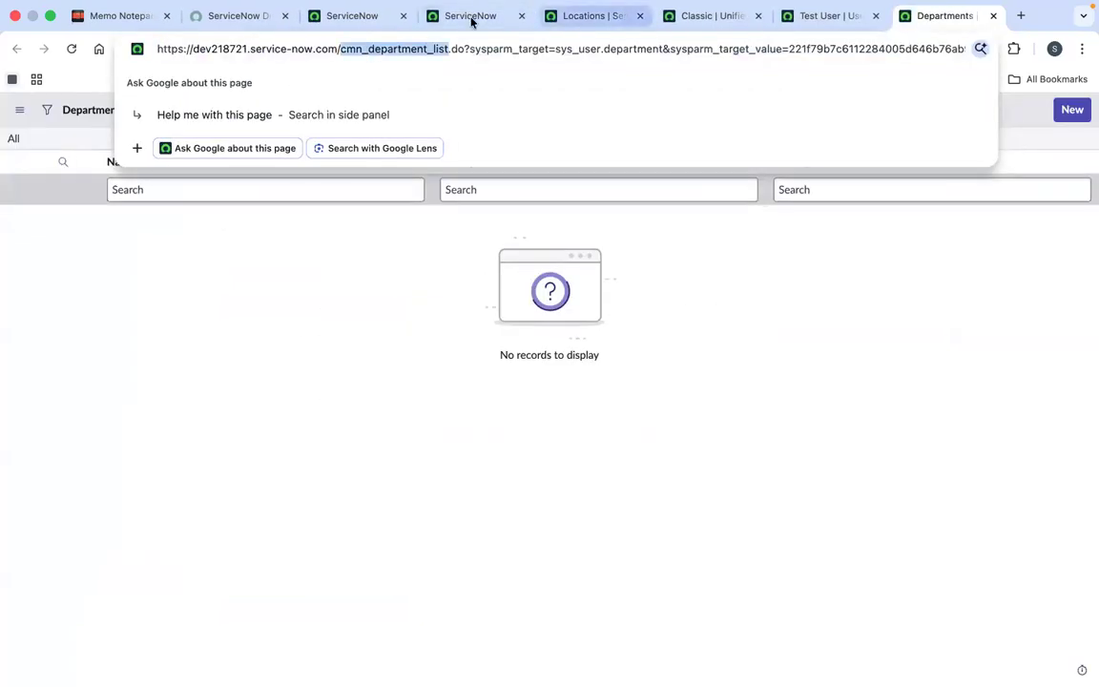
# Open the Departments table list from the application navigator of the ServiceNow home page by entering cmn_department.LIST.
pyautogui.click(459, 19)
pyautogui.click(68, 115)
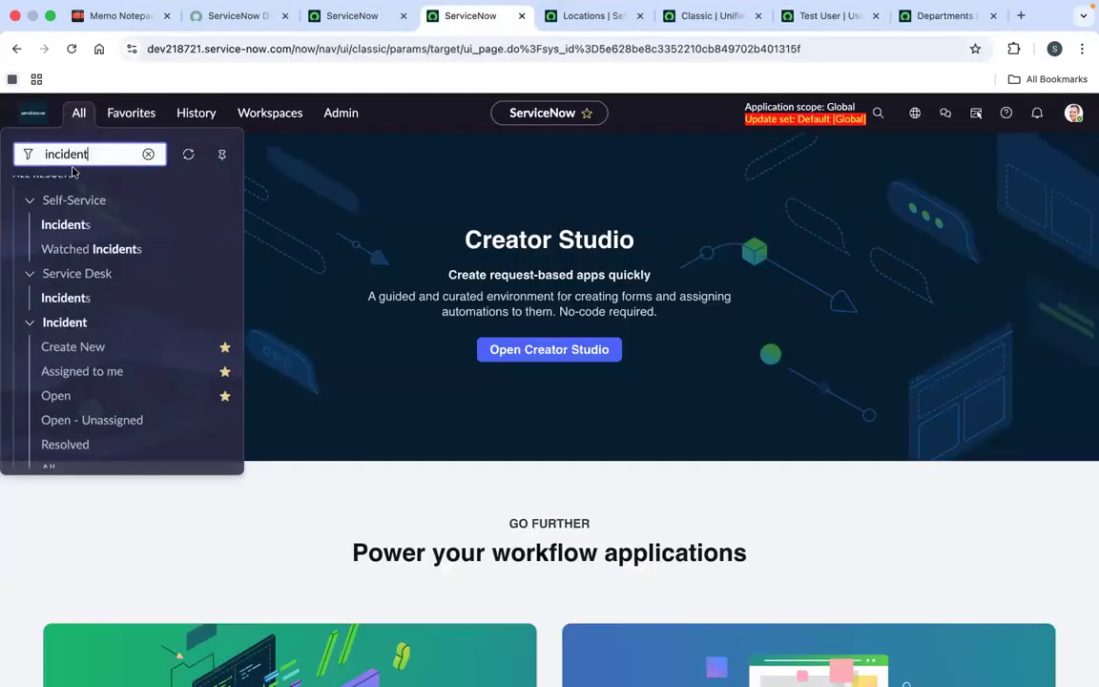
pyautogui.press('super+v')
pyautogui.press('BackSpace')
pyautogui.press('BackSpace')
pyautogui.press('BackSpace')
pyautogui.press('BackSpace')
pyautogui.press('BackSpace')
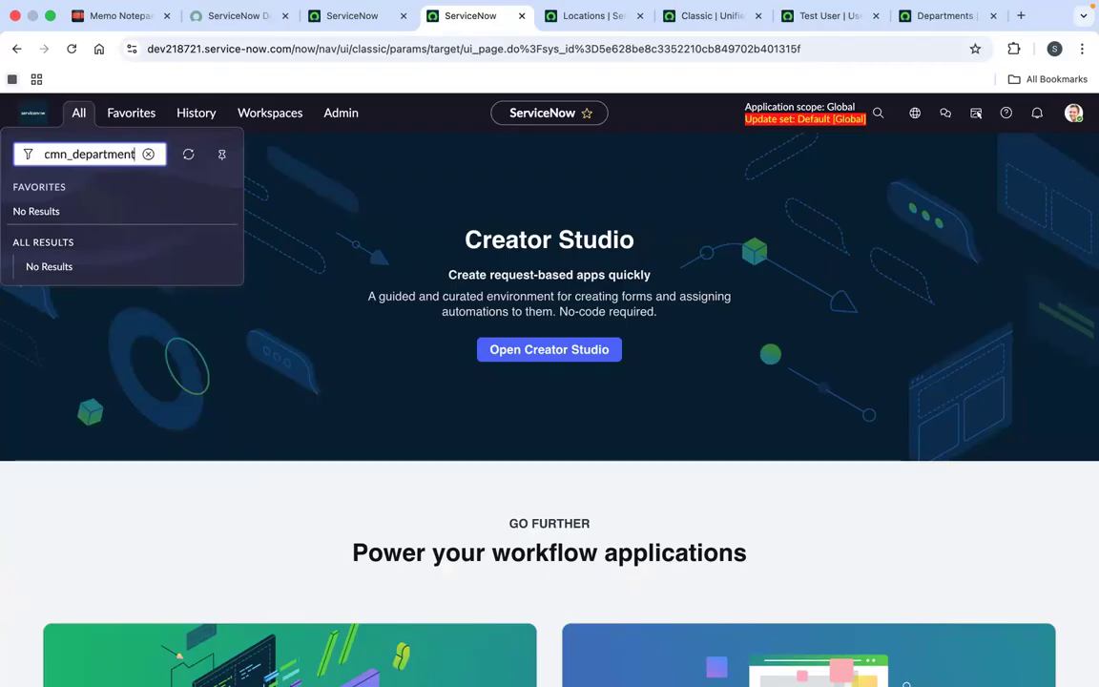
pyautogui.write('.LIST')
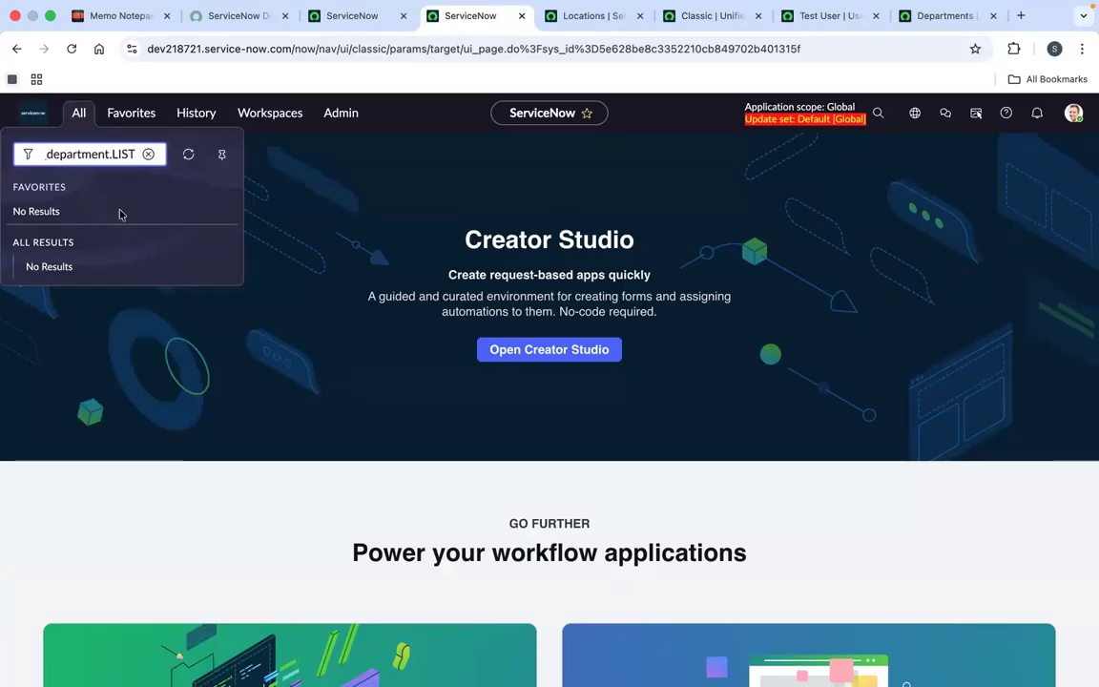
pyautogui.press('Return')
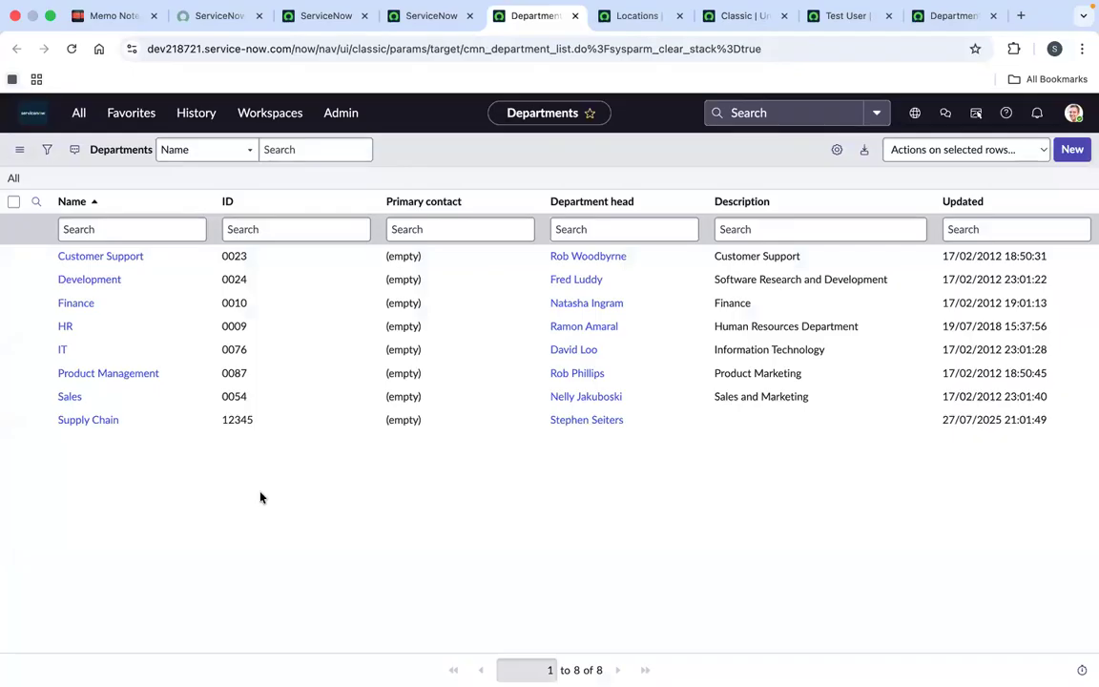
# Go back from the Test User record to the Users list and highlight the table name sys_user_list in its URL.
pyautogui.click(839, 17)
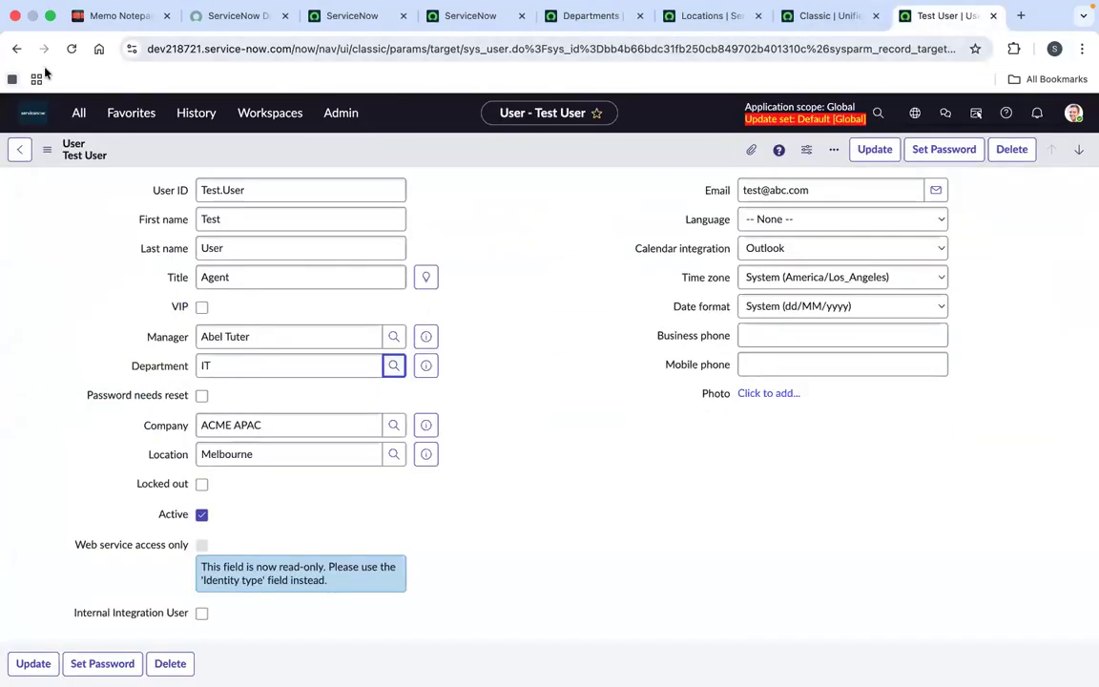
pyautogui.click(16, 49)
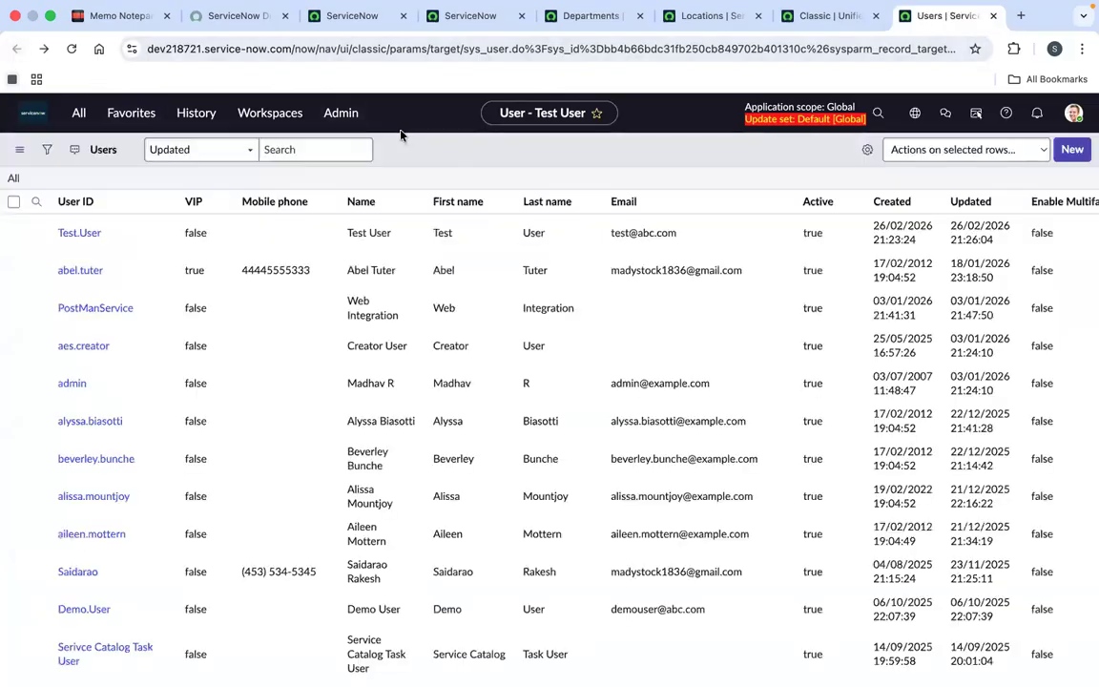
pyautogui.click(484, 54)
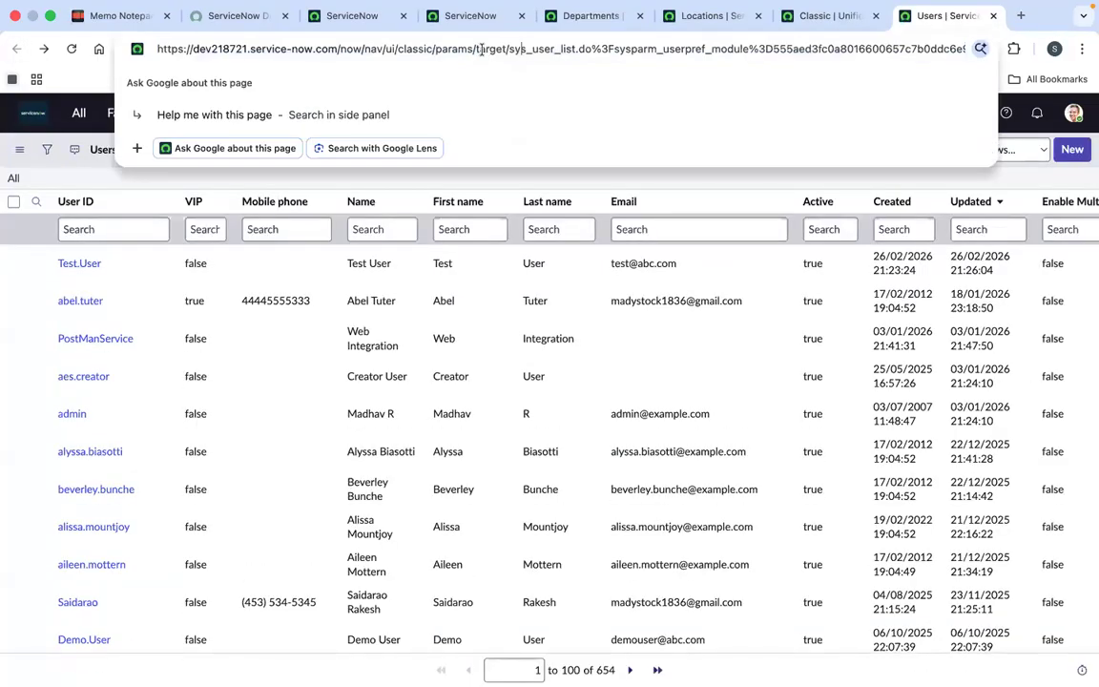
pyautogui.doubleClick(539, 49)
pyautogui.click(486, 183)
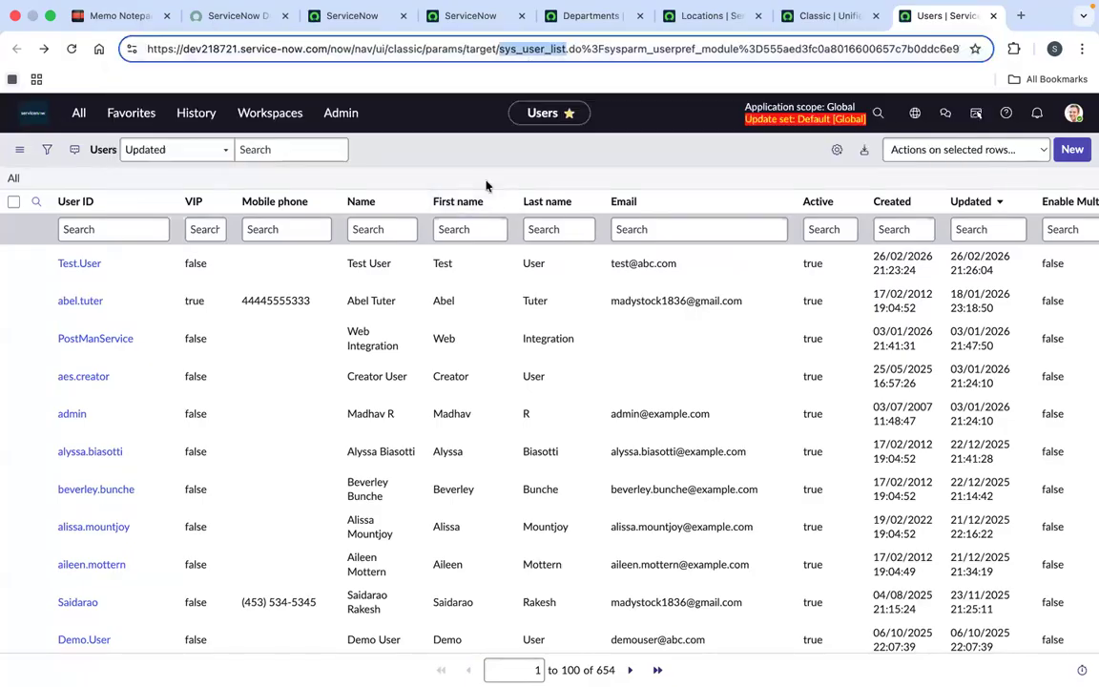
# Open the Users table list from the application navigator of the ServiceNow home page by entering sys_user.LIST.
pyautogui.click(331, 18)
pyautogui.click(77, 114)
pyautogui.write('sys_user.LIST')
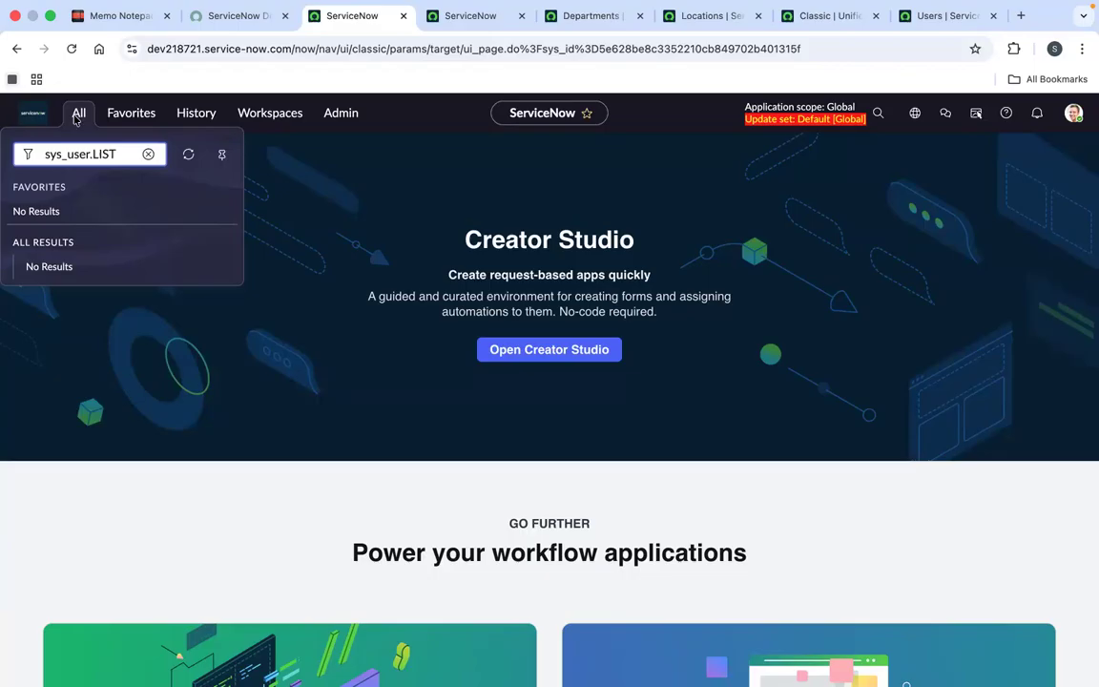
pyautogui.press('Return')
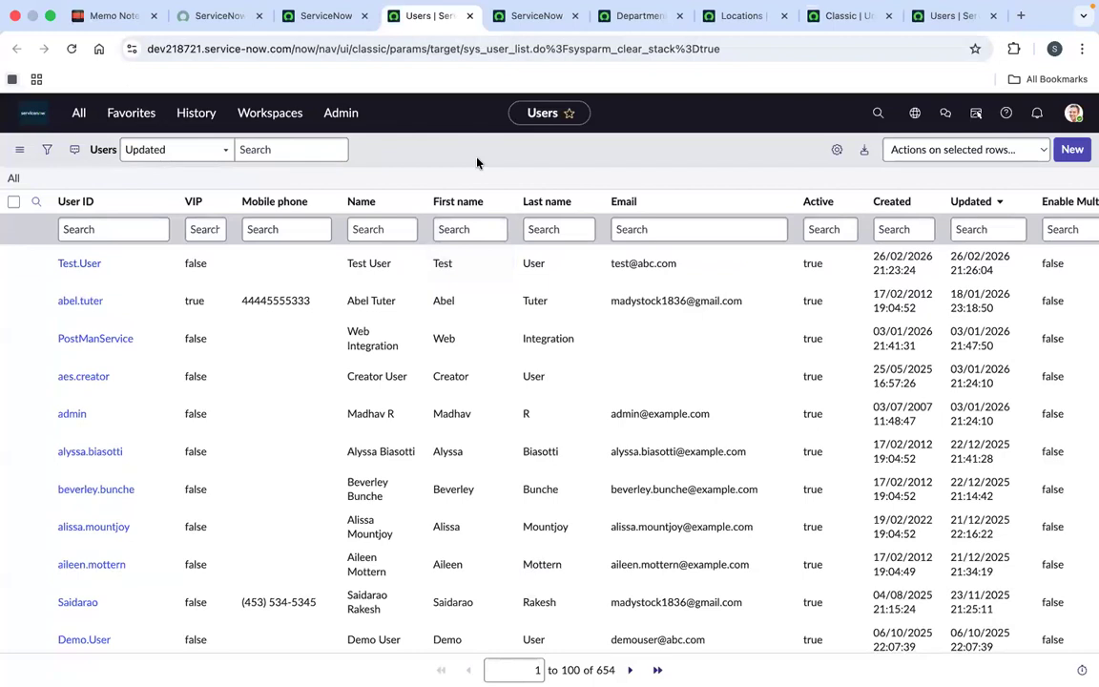
# Open the favorite Groups and Roles lists in separate browser tabs and highlight sys_user_group_list in the Groups URL.
pyautogui.click(128, 113)
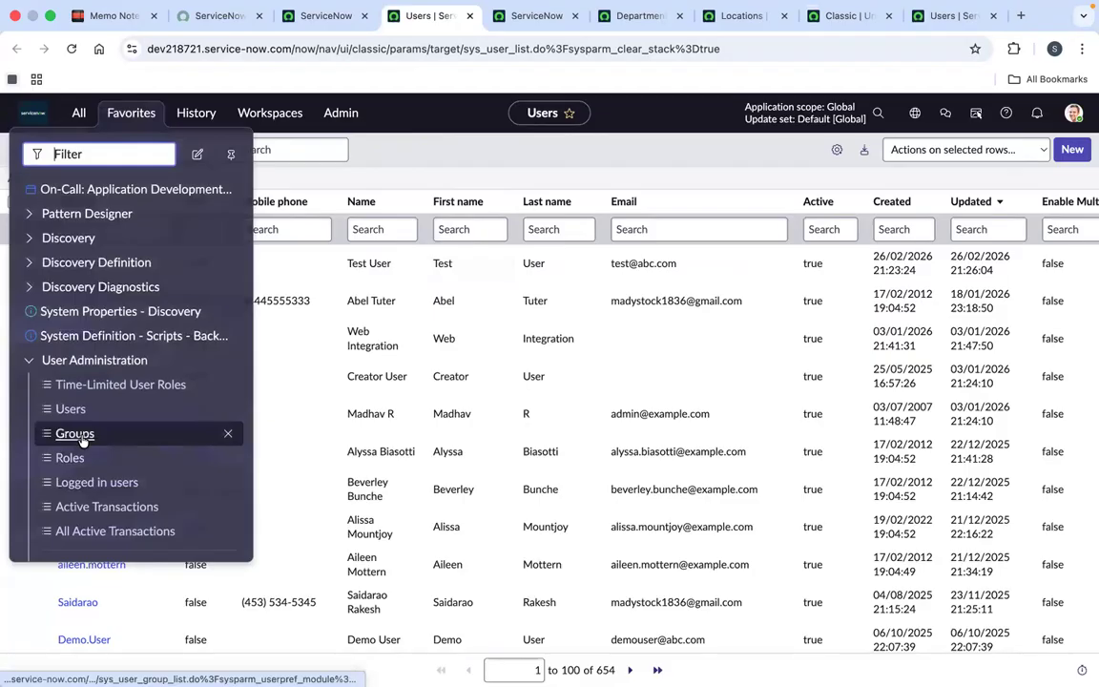
pyautogui.keyDown('super'); pyautogui.click(59, 432); pyautogui.keyUp('super')
pyautogui.keyDown('super'); pyautogui.click(74, 462); pyautogui.keyUp('super')
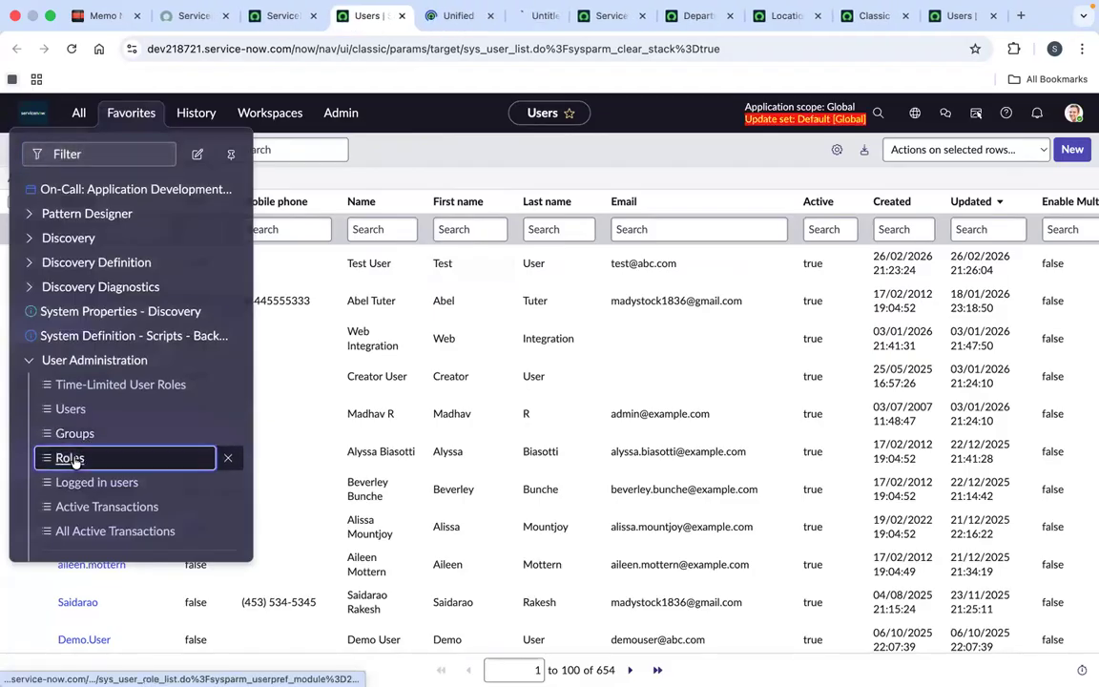
pyautogui.click(441, 19)
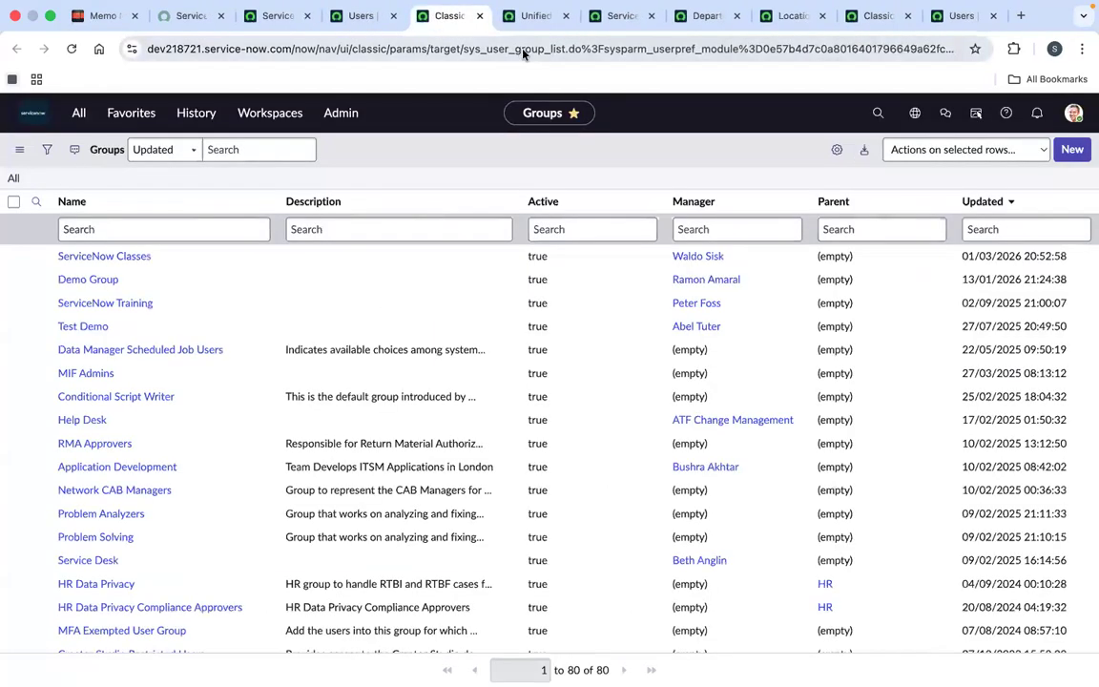
pyautogui.doubleClick(523, 51)
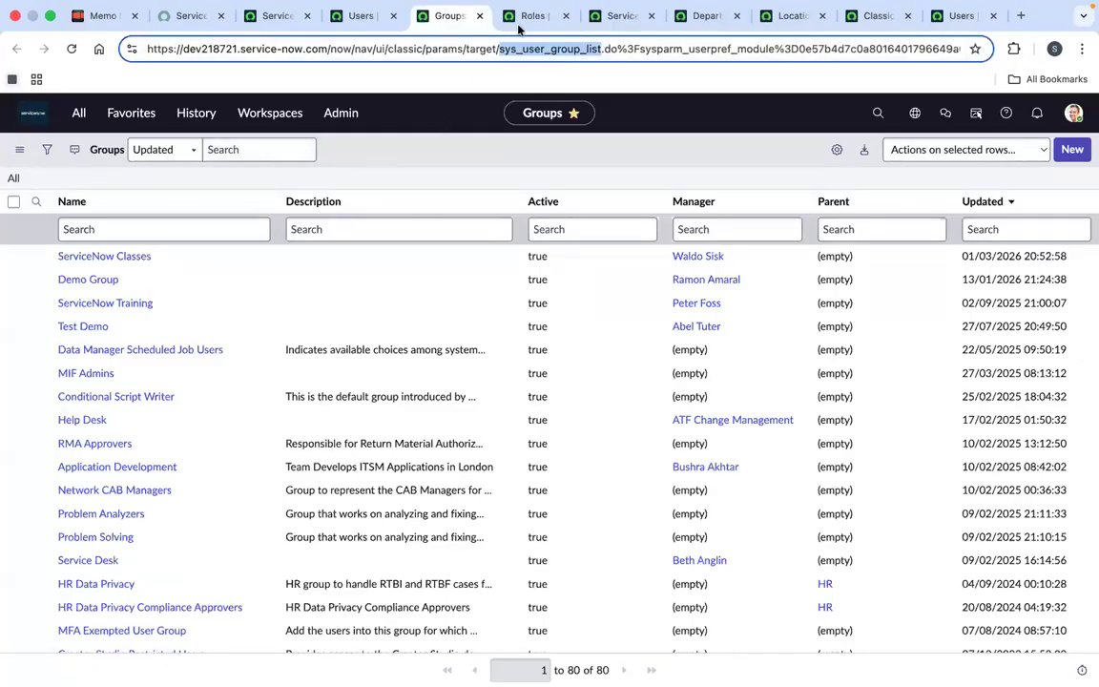
# Highlight the table name sys_user_role_list in the Roles list URL and open the prompt for removing Roles from the favorites.
pyautogui.click(520, 21)
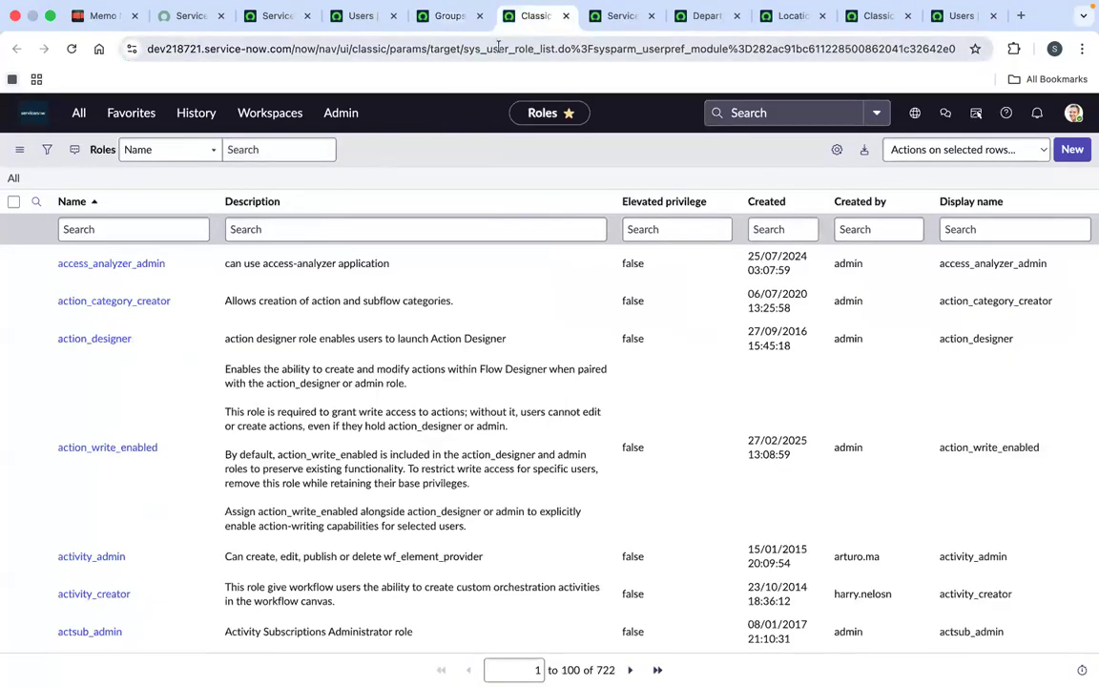
pyautogui.doubleClick(498, 46)
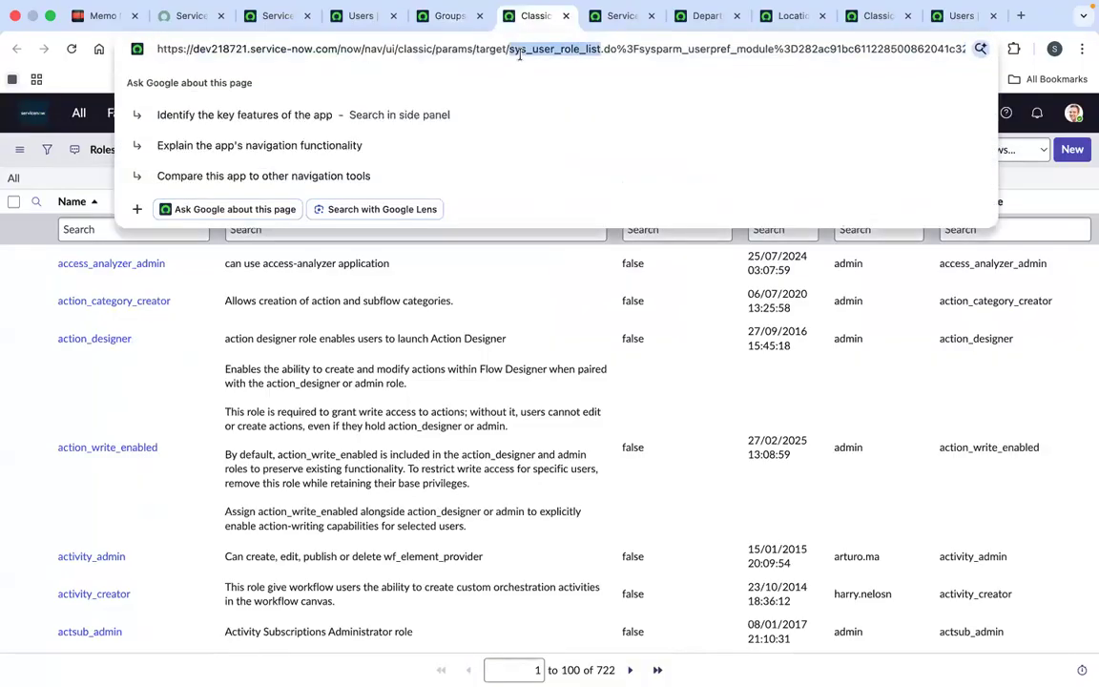
pyautogui.click(507, 271)
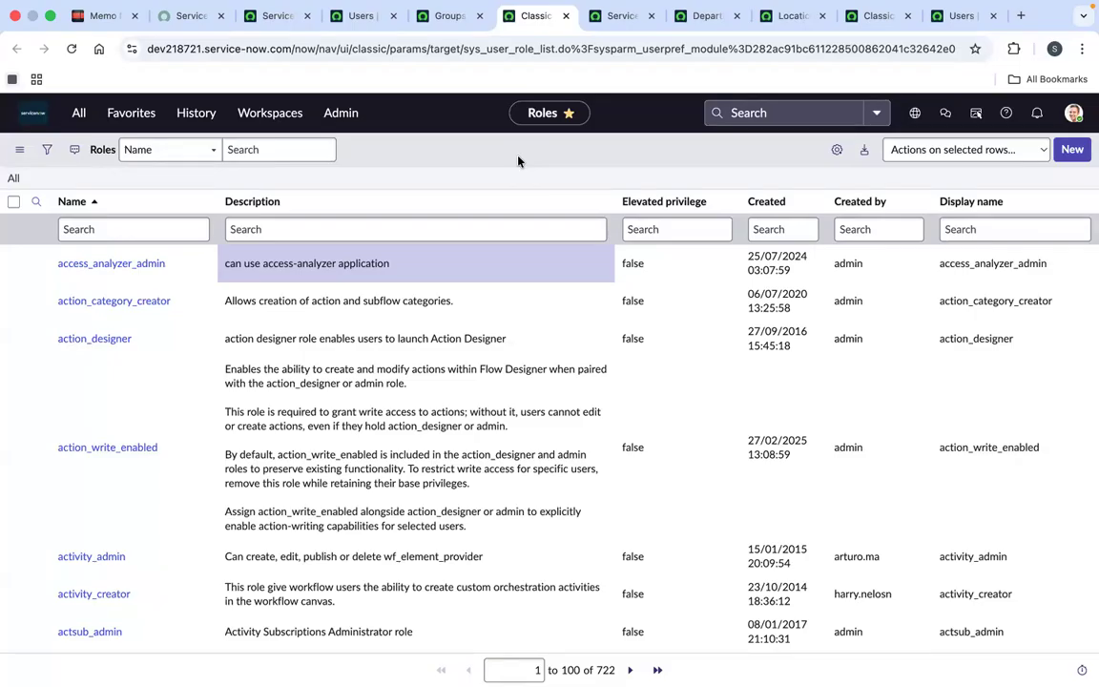
pyautogui.click(569, 113)
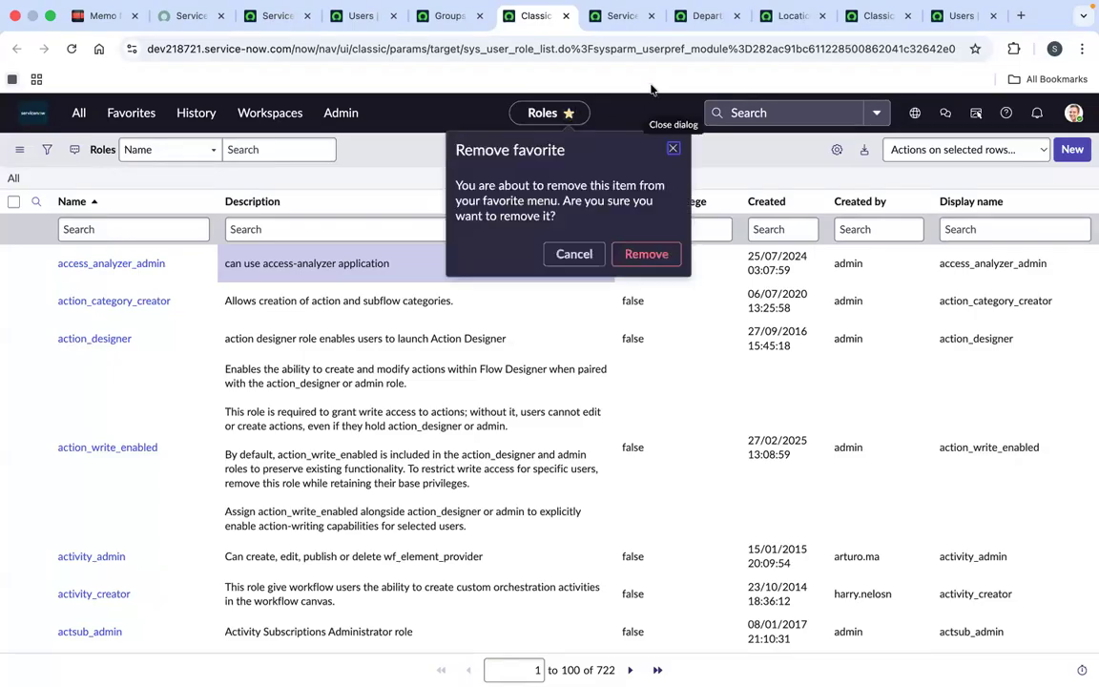